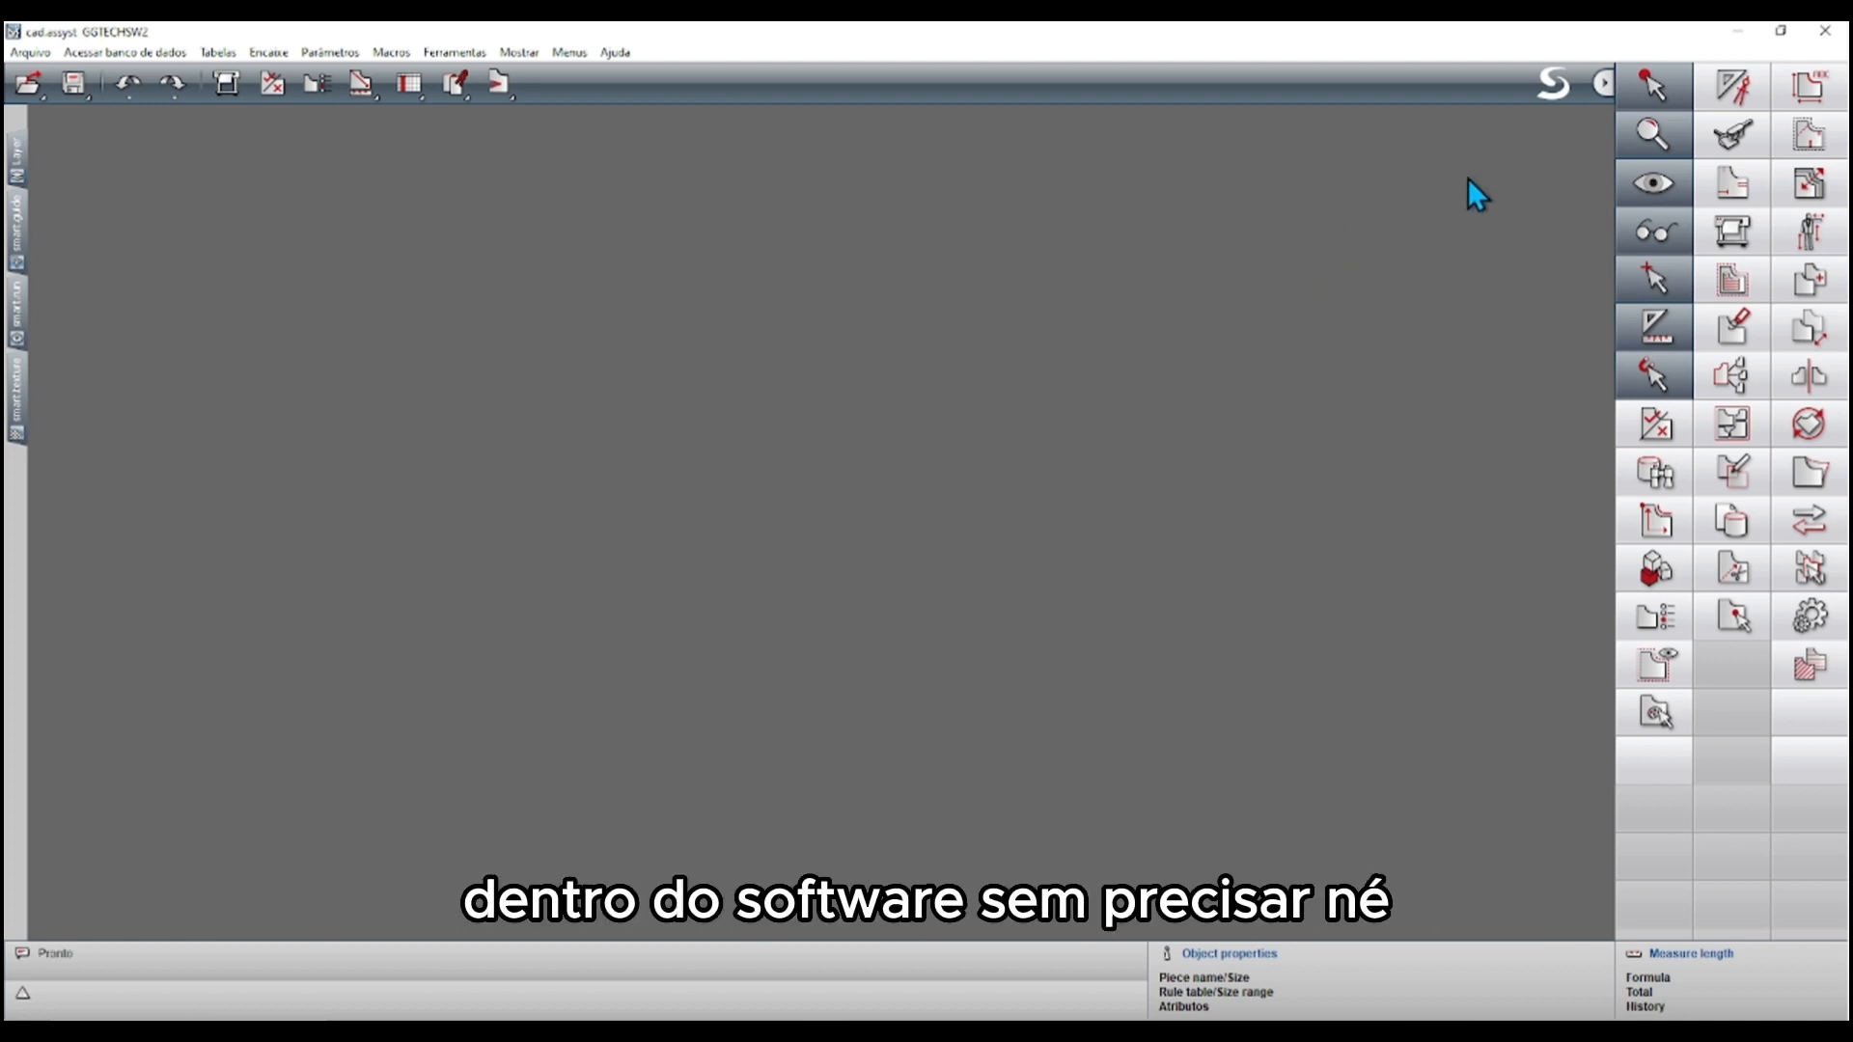
Start creating a new pattern piece named "Bolsobásico" with the default individual colour
{"action": "left_click", "coordinate": [1733, 85]}
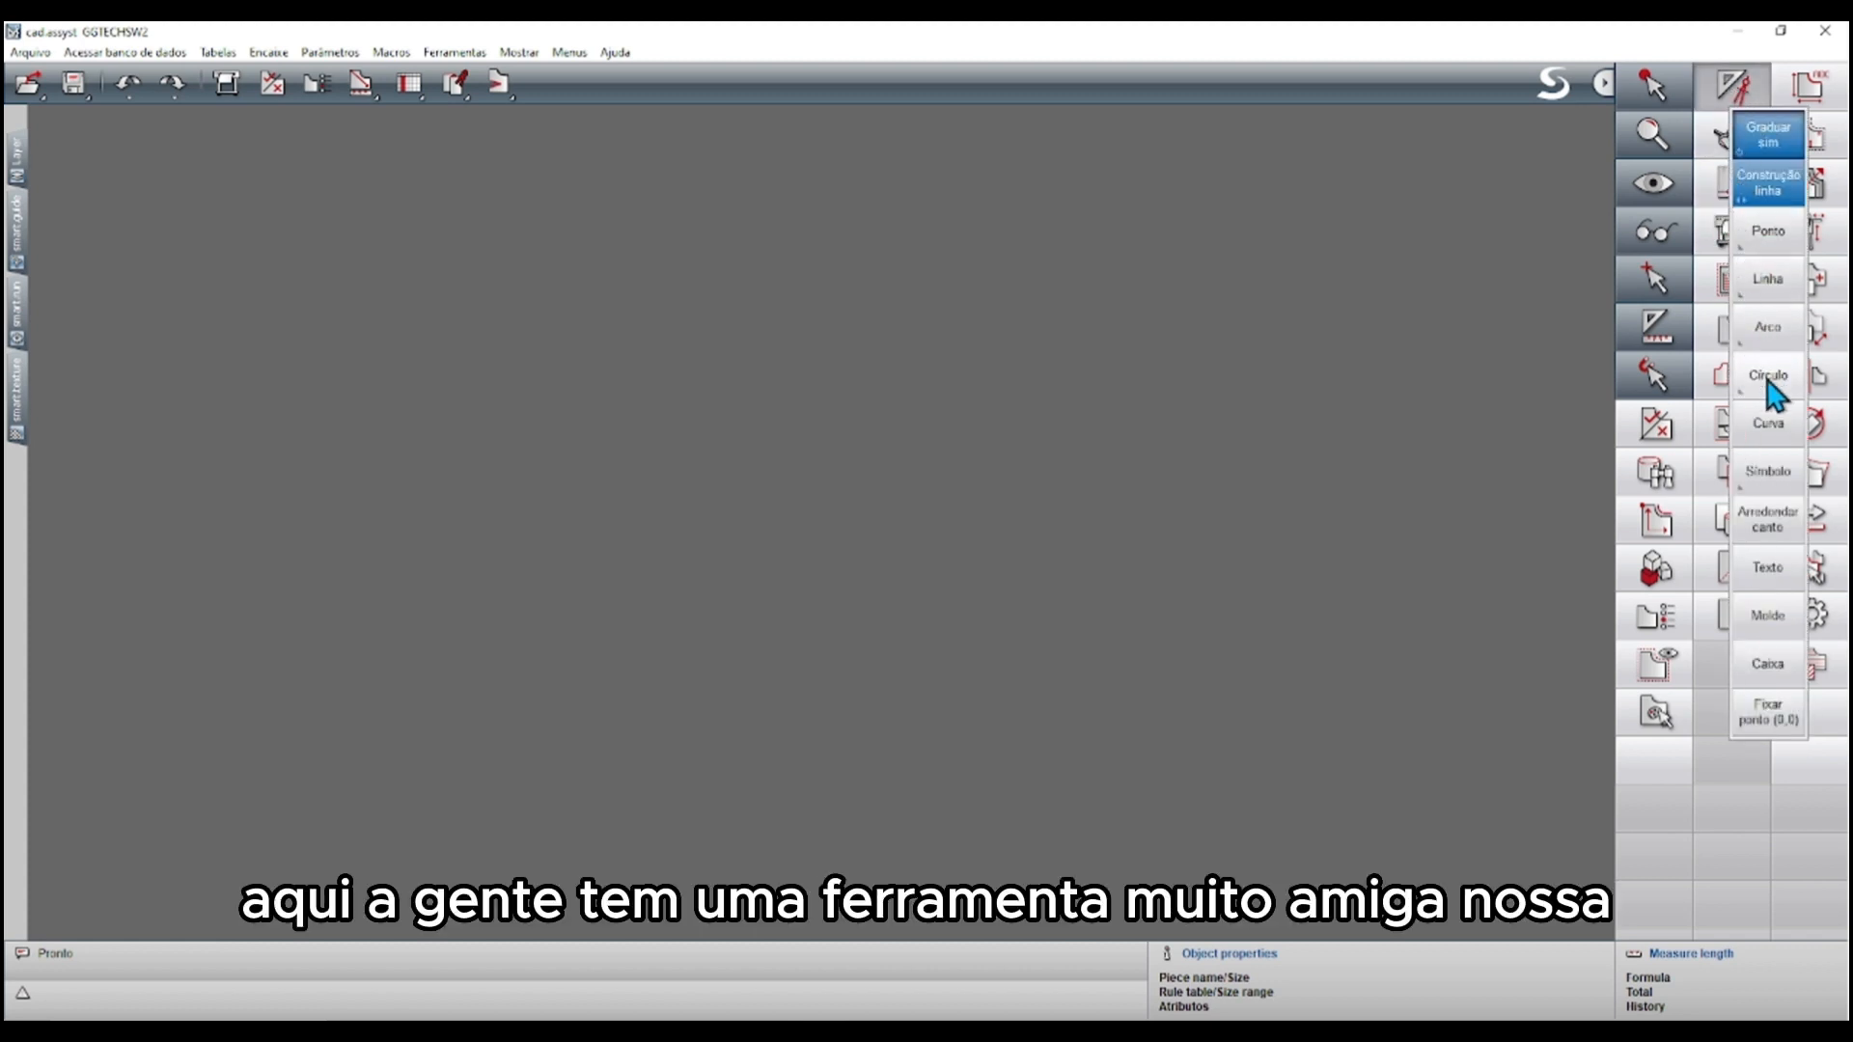
{"action": "left_click", "coordinate": [1769, 626]}
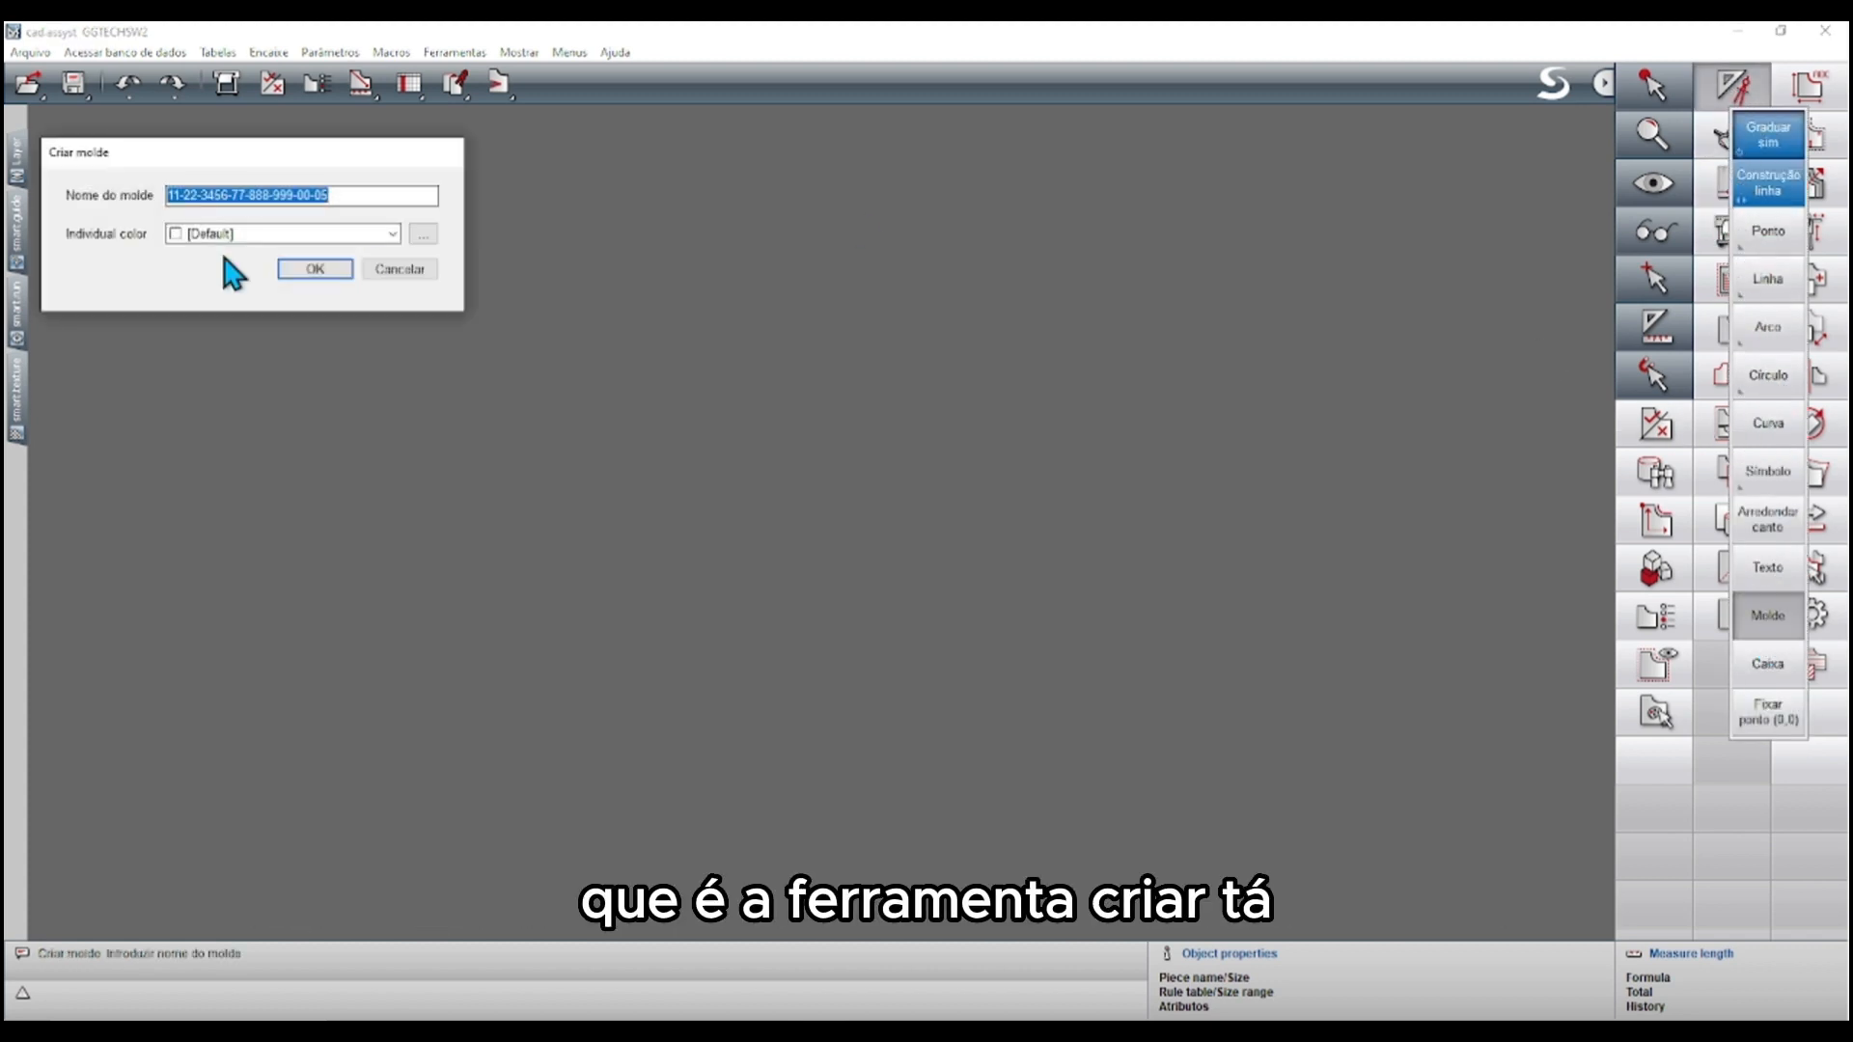
{"action": "type", "text": "B"}
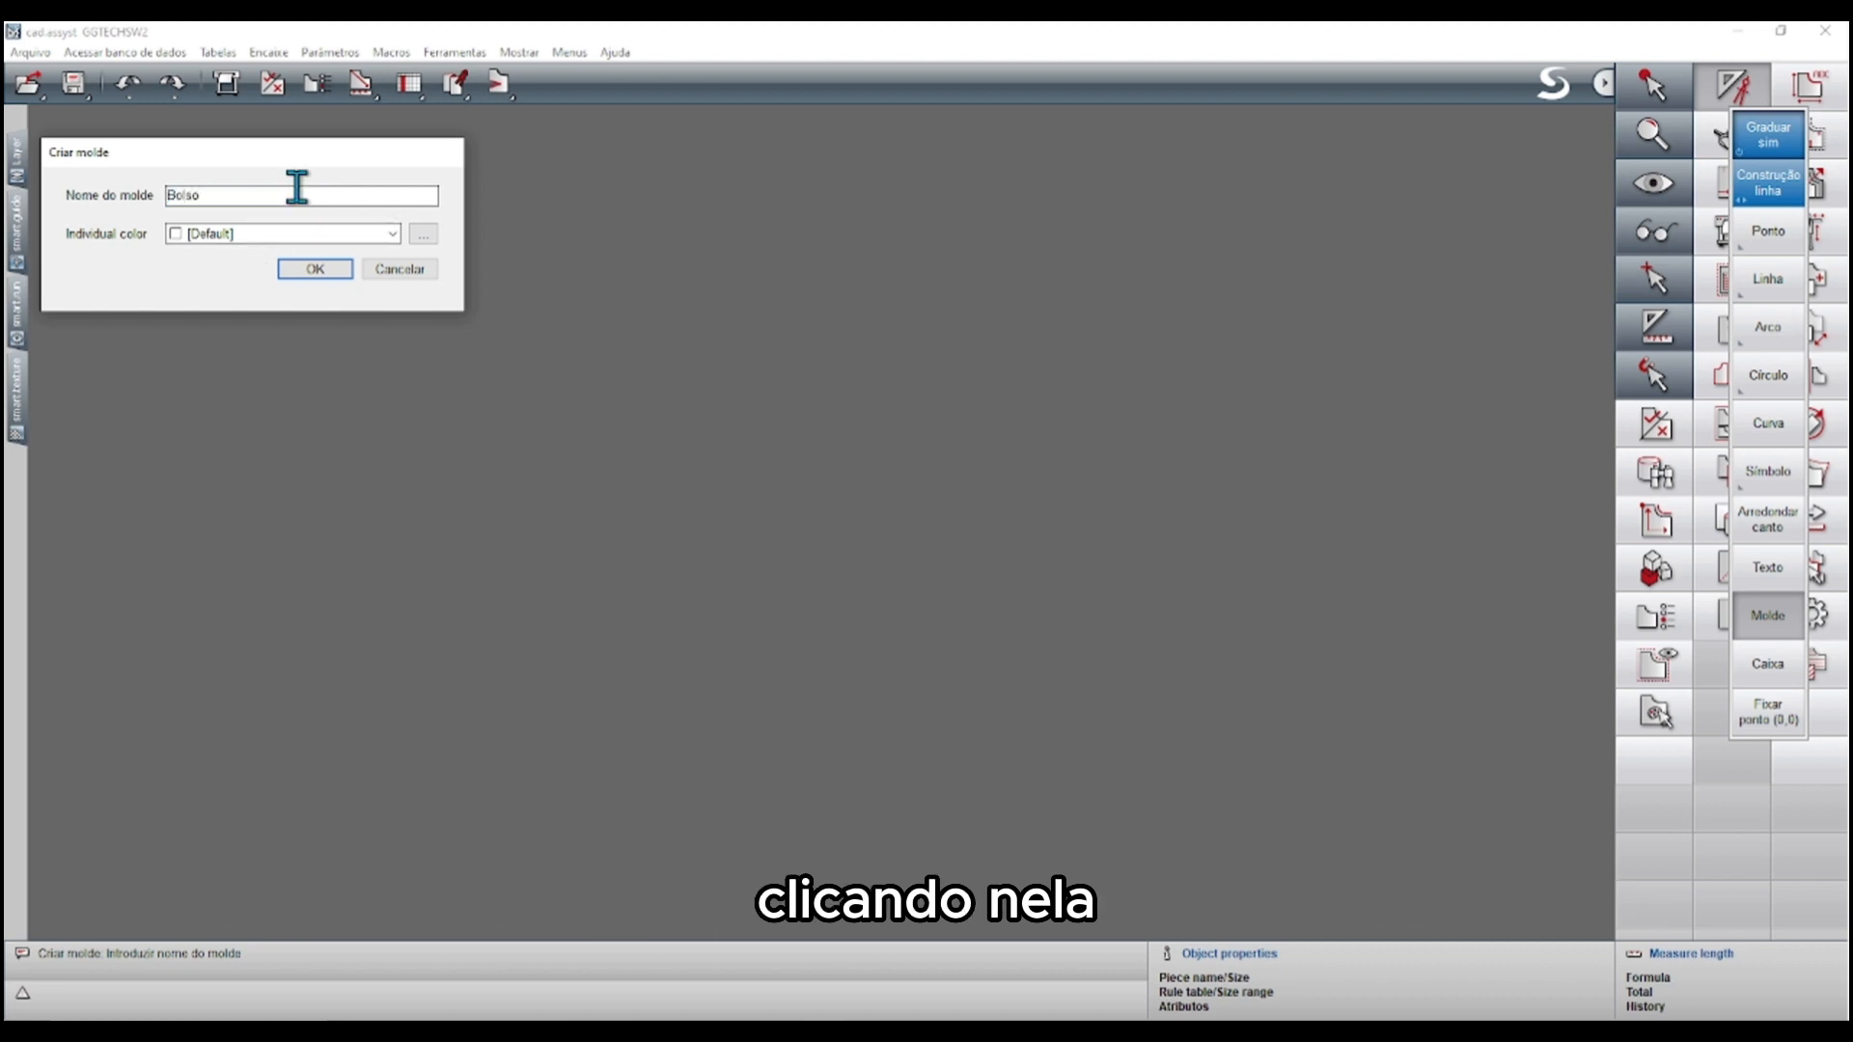
{"action": "type", "text": "olso"}
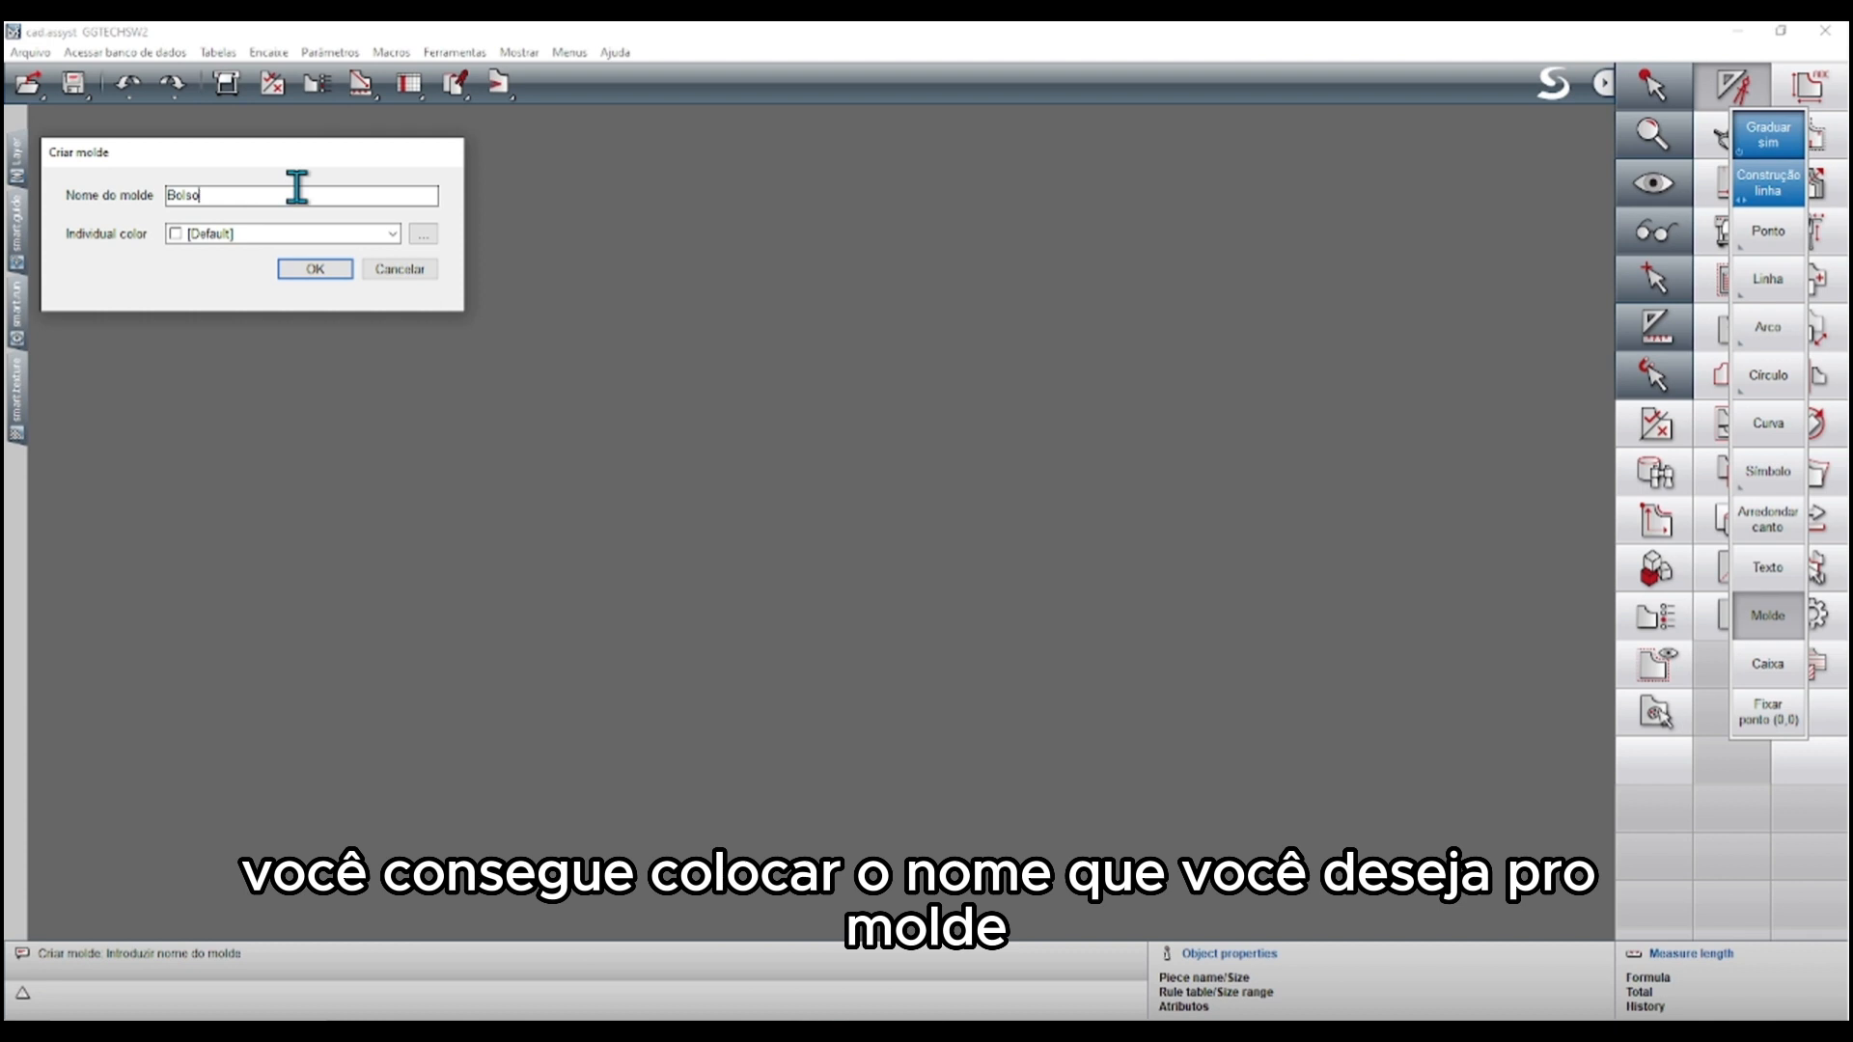
{"action": "type", "text": "básico"}
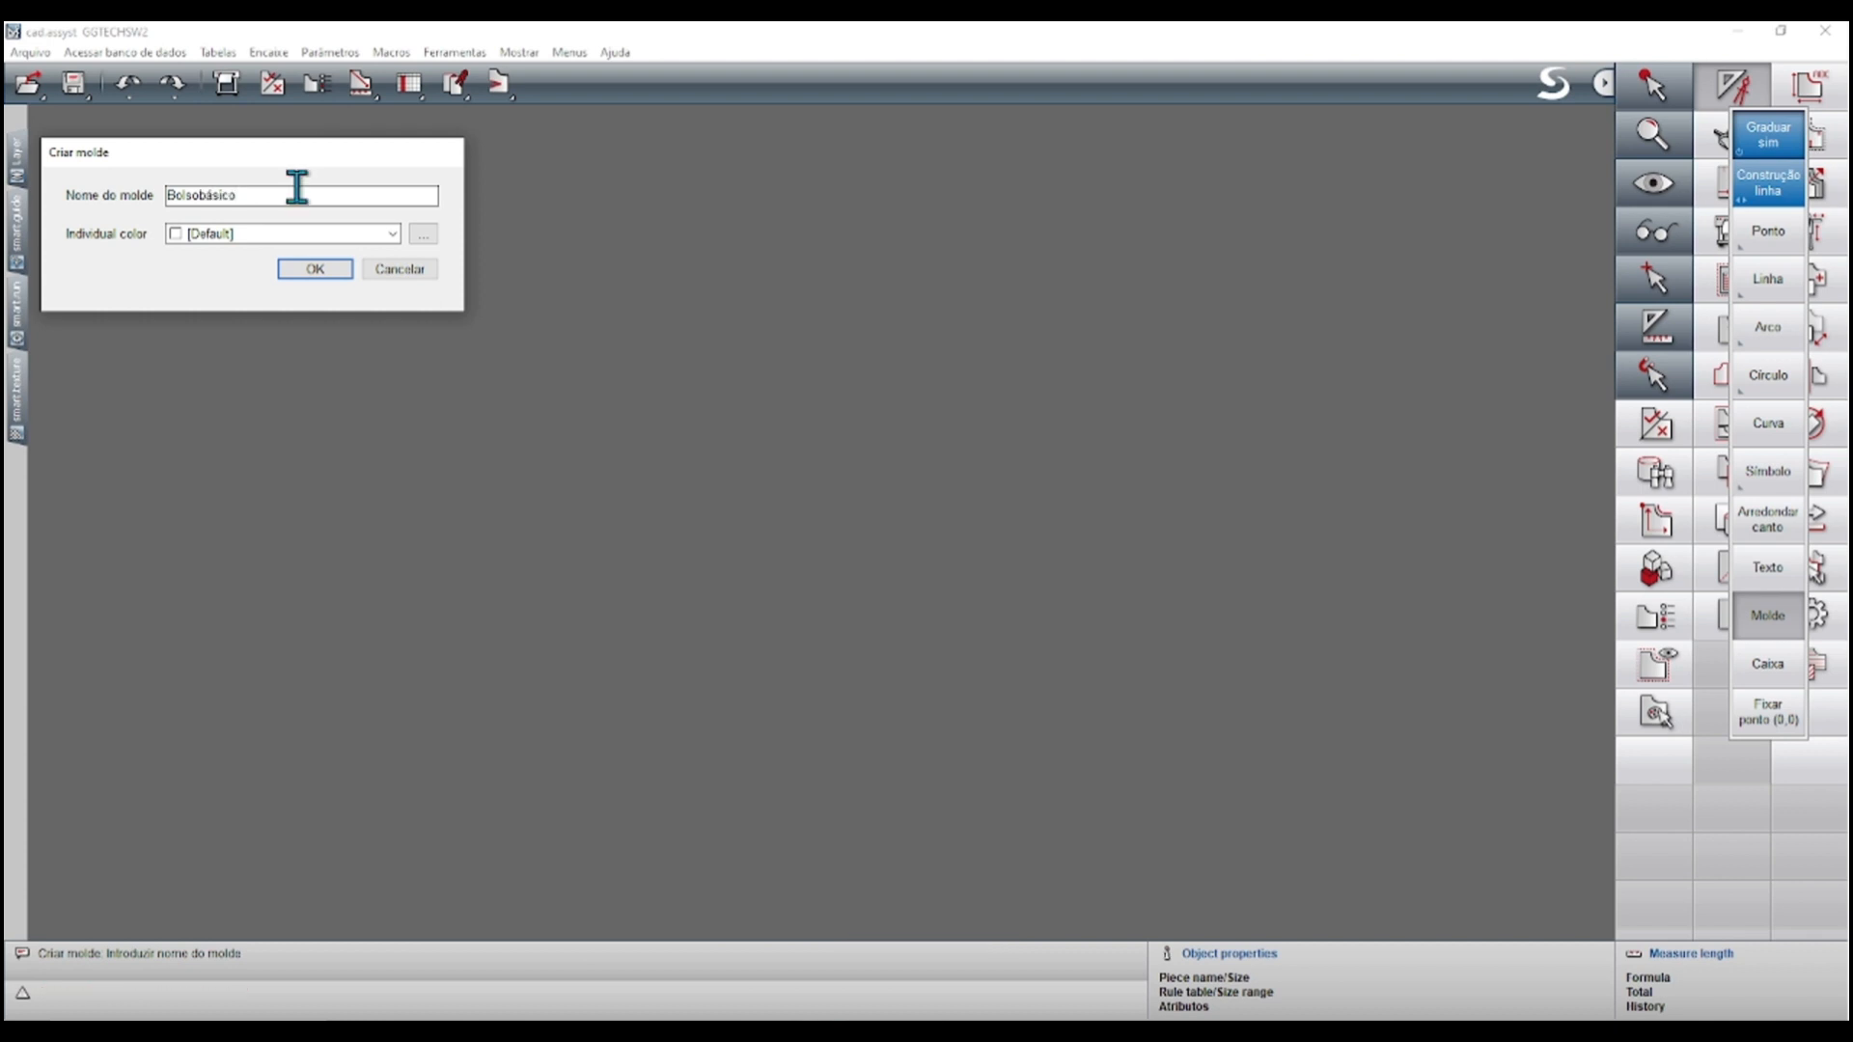
{"action": "left_click", "coordinate": [313, 270]}
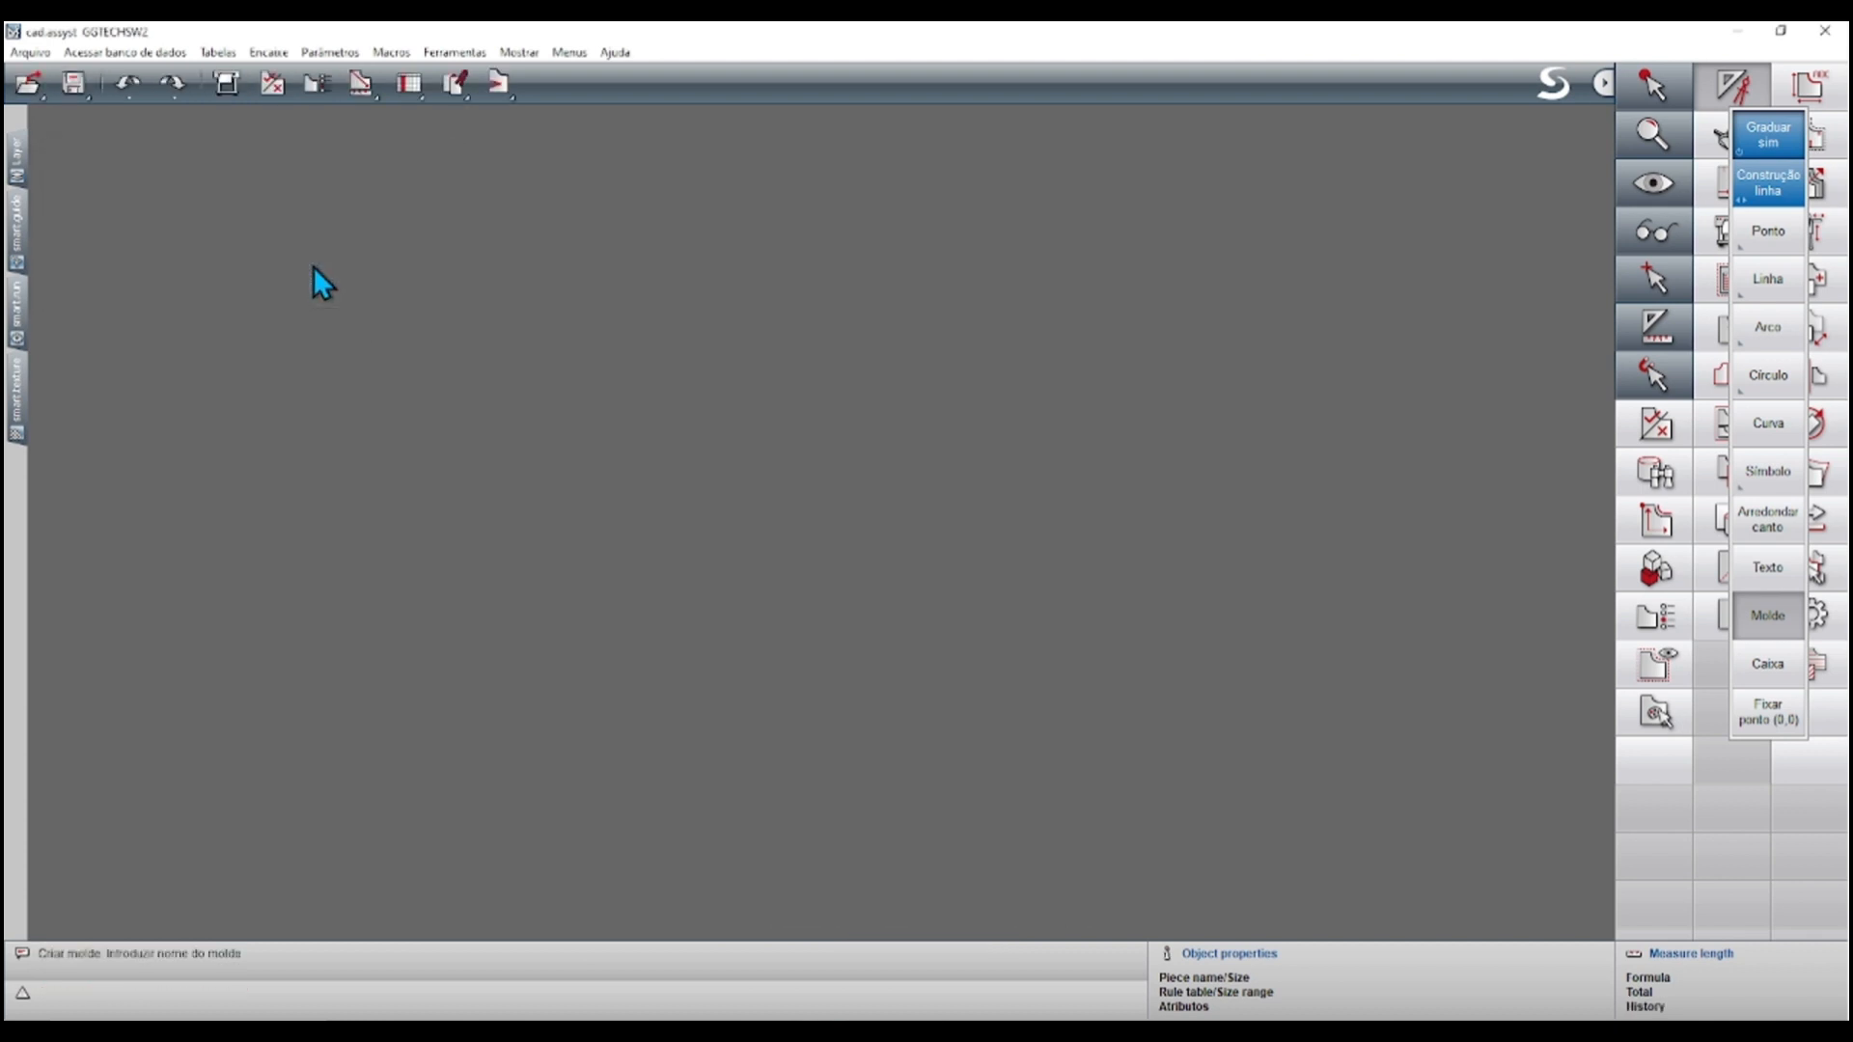
Create the piece as a rectangle from a freely placed first corner, with the second corner at X, Y offset 15 -18 cm
{"action": "left_click", "coordinate": [552, 279]}
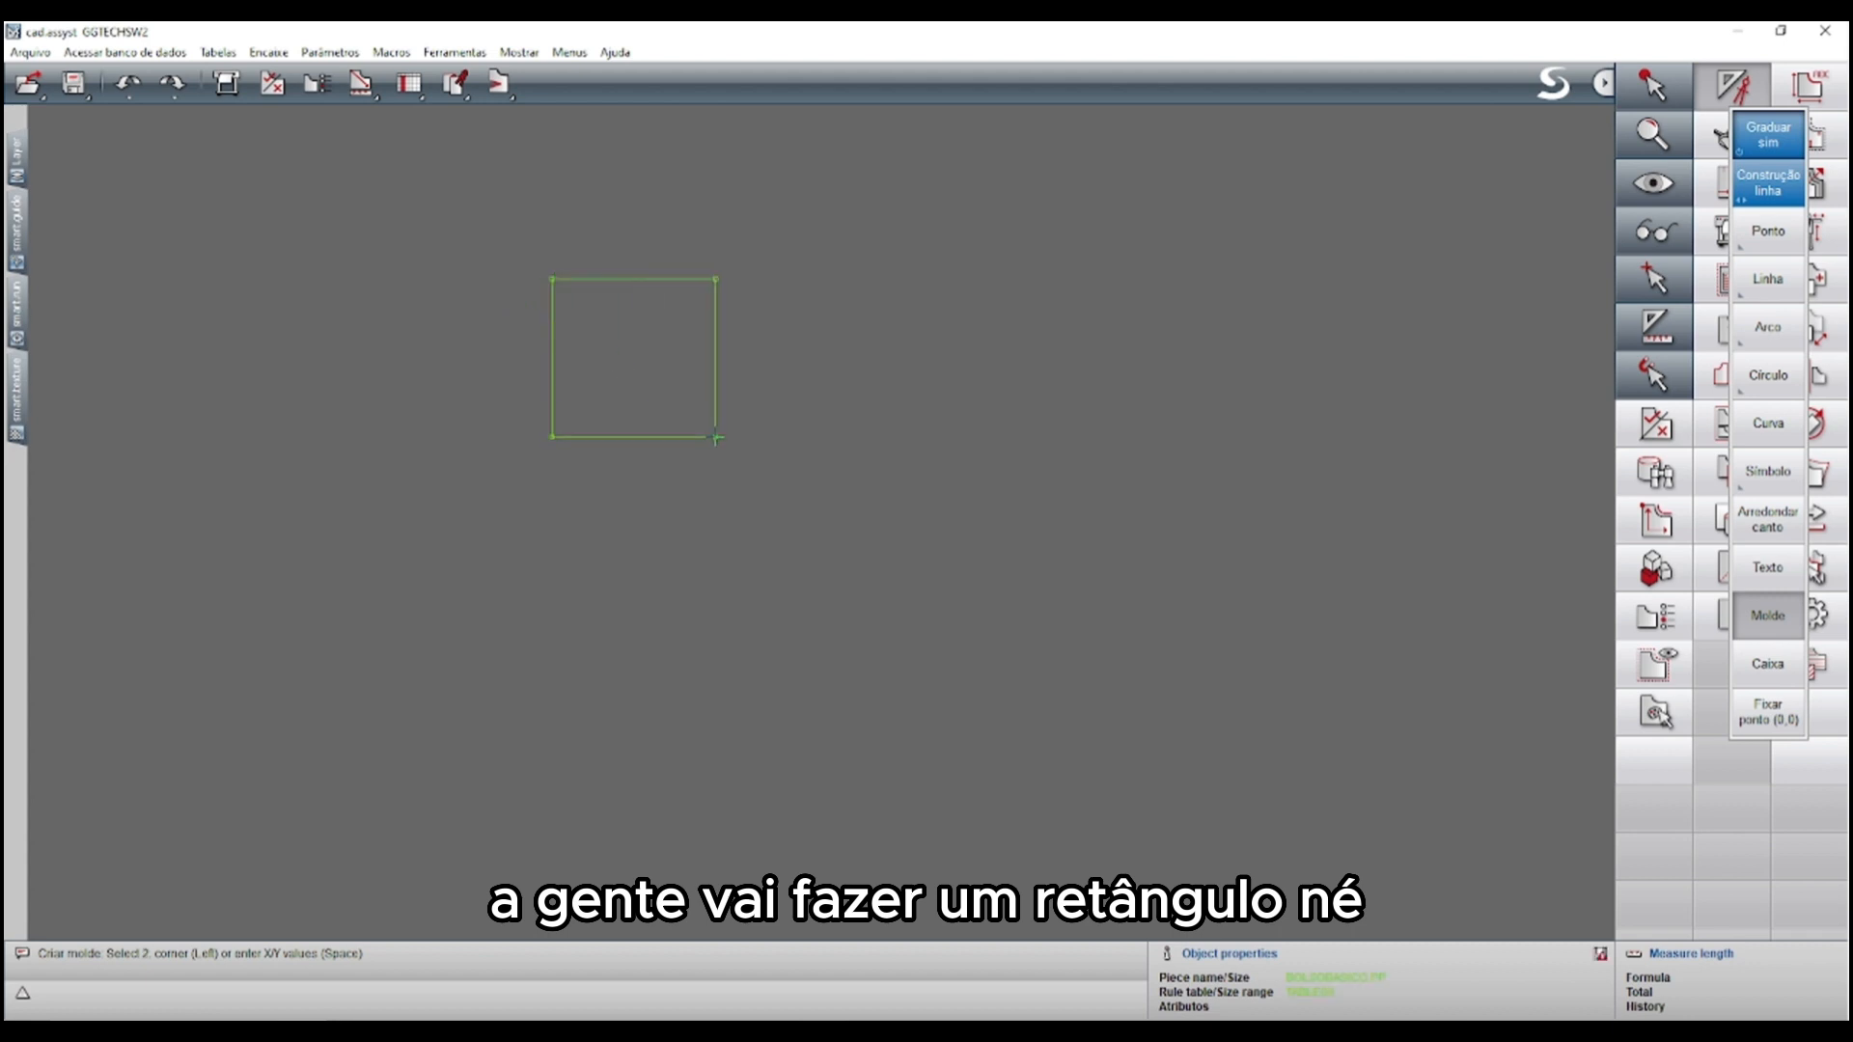
{"action": "key", "text": "space"}
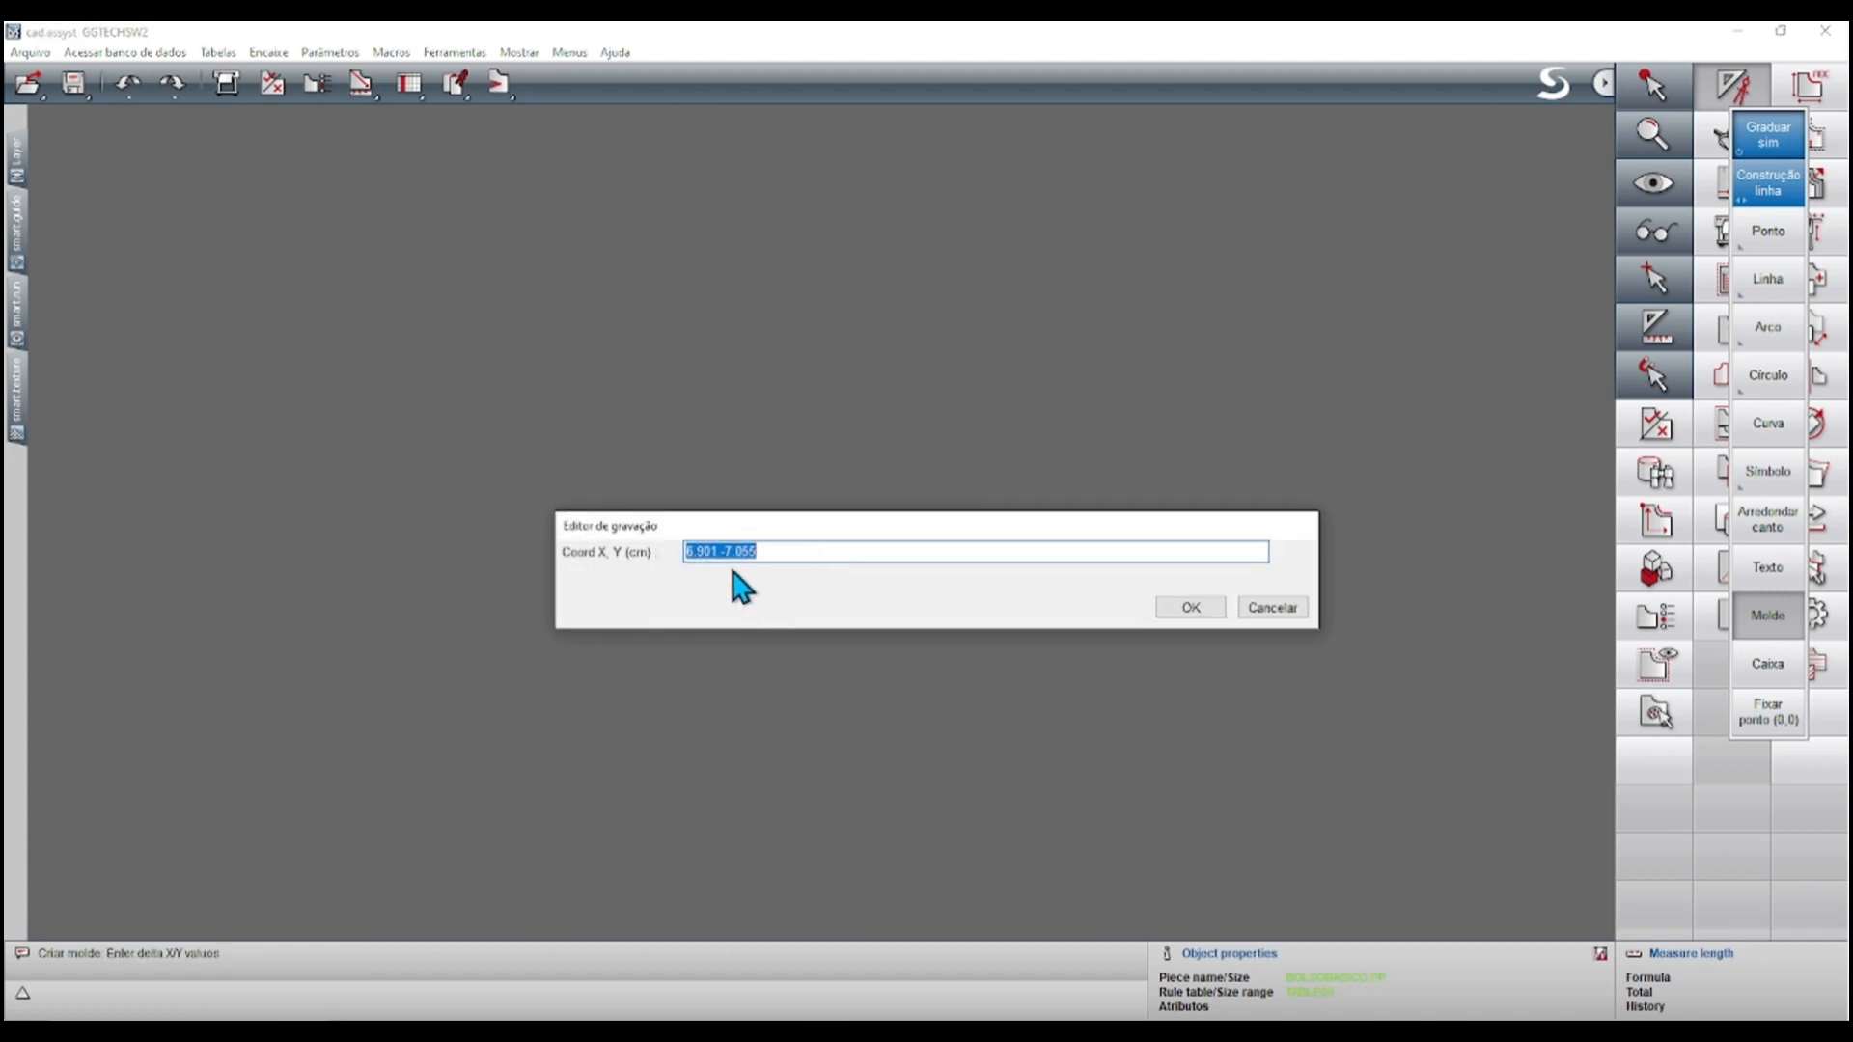
{"action": "left_click", "coordinate": [701, 554]}
{"action": "left_click_drag", "start_coordinate": [718, 553], "coordinate": [614, 543]}
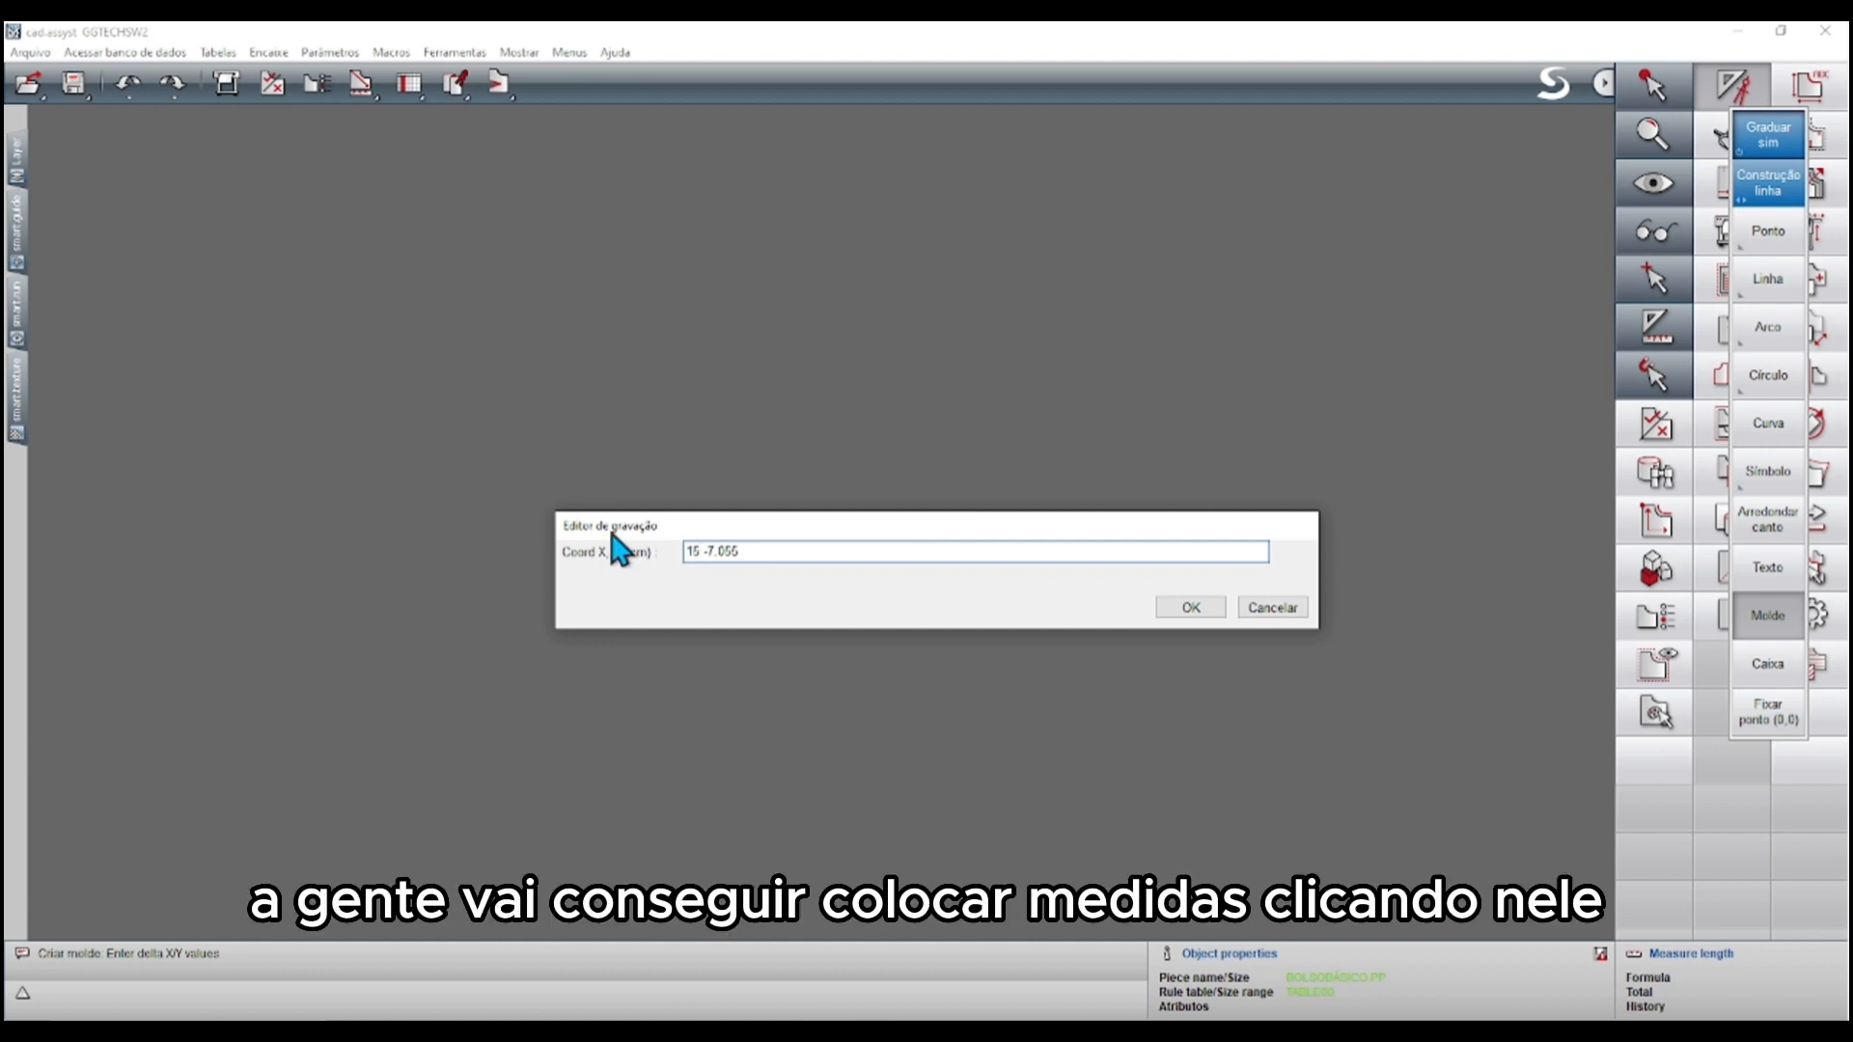
{"action": "key", "text": "ctrl+a"}
{"action": "key", "text": "Delete"}
{"action": "type", "text": "15 -7.055"}
{"action": "left_click_drag", "start_coordinate": [763, 555], "coordinate": [709, 563]}
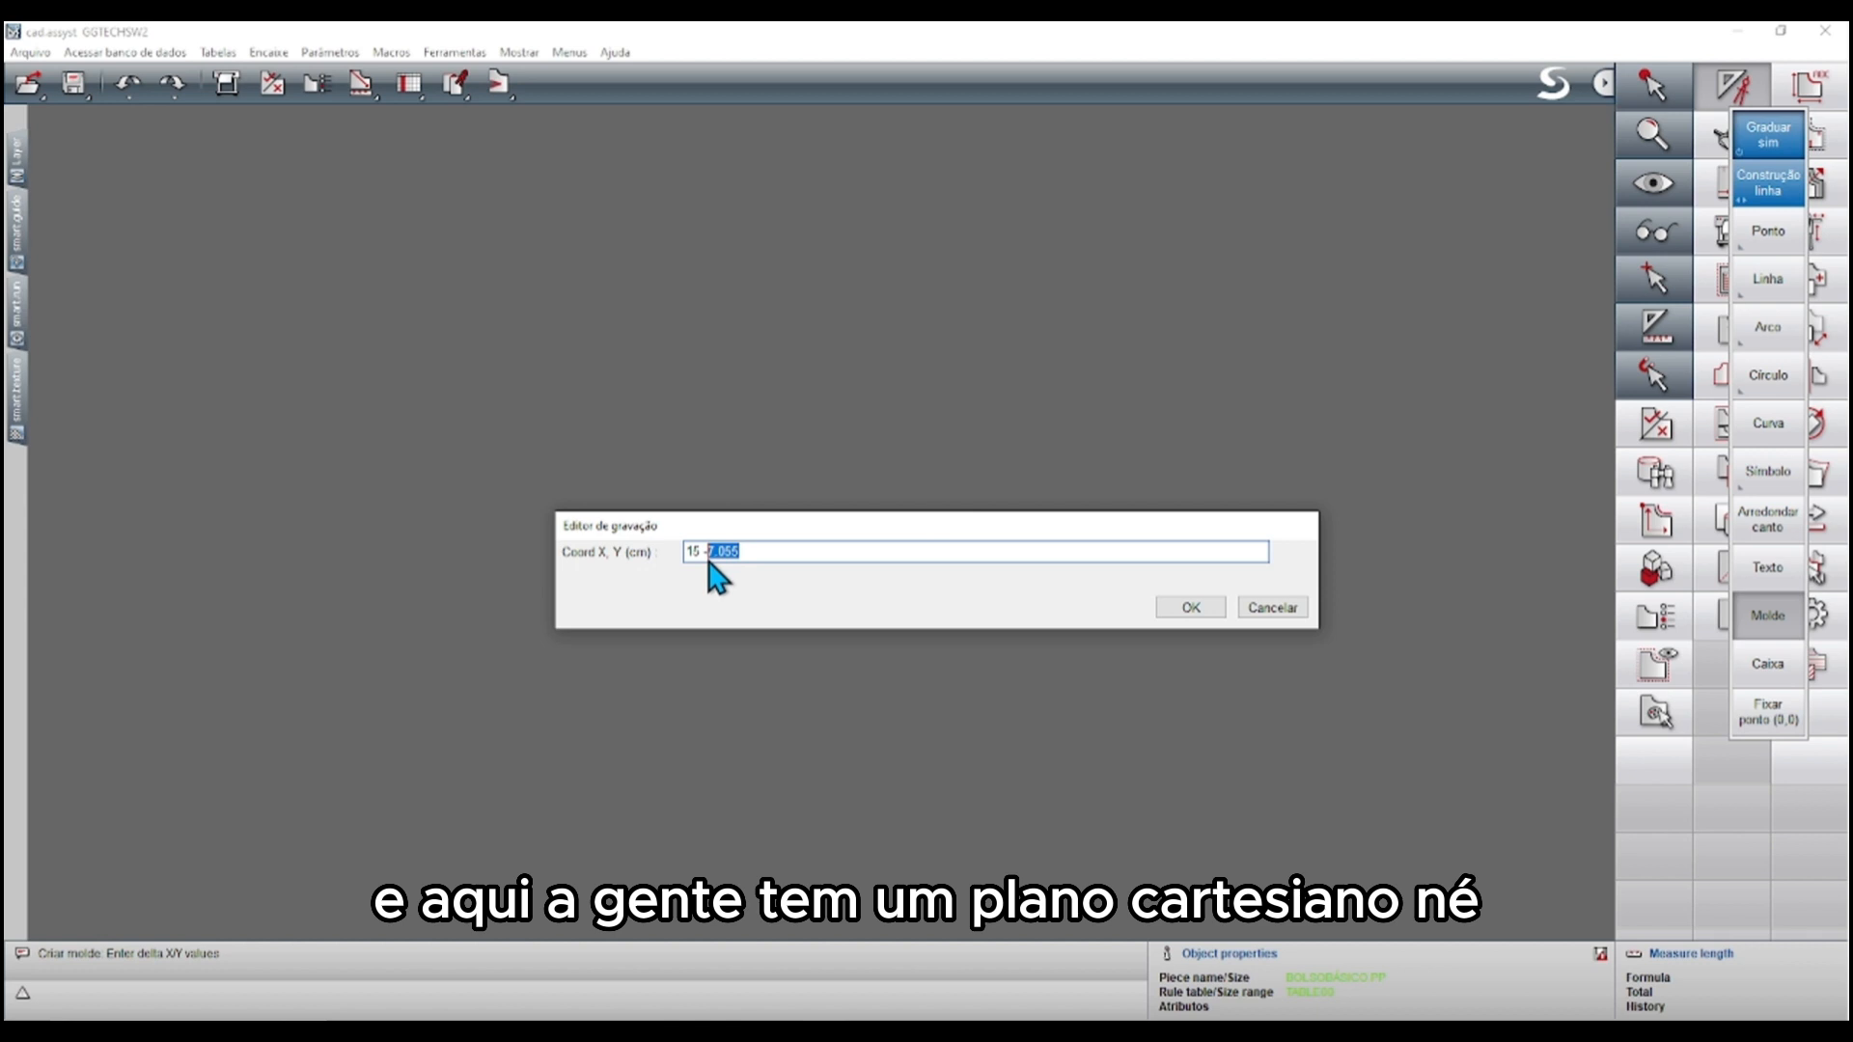
{"action": "type", "text": "18"}
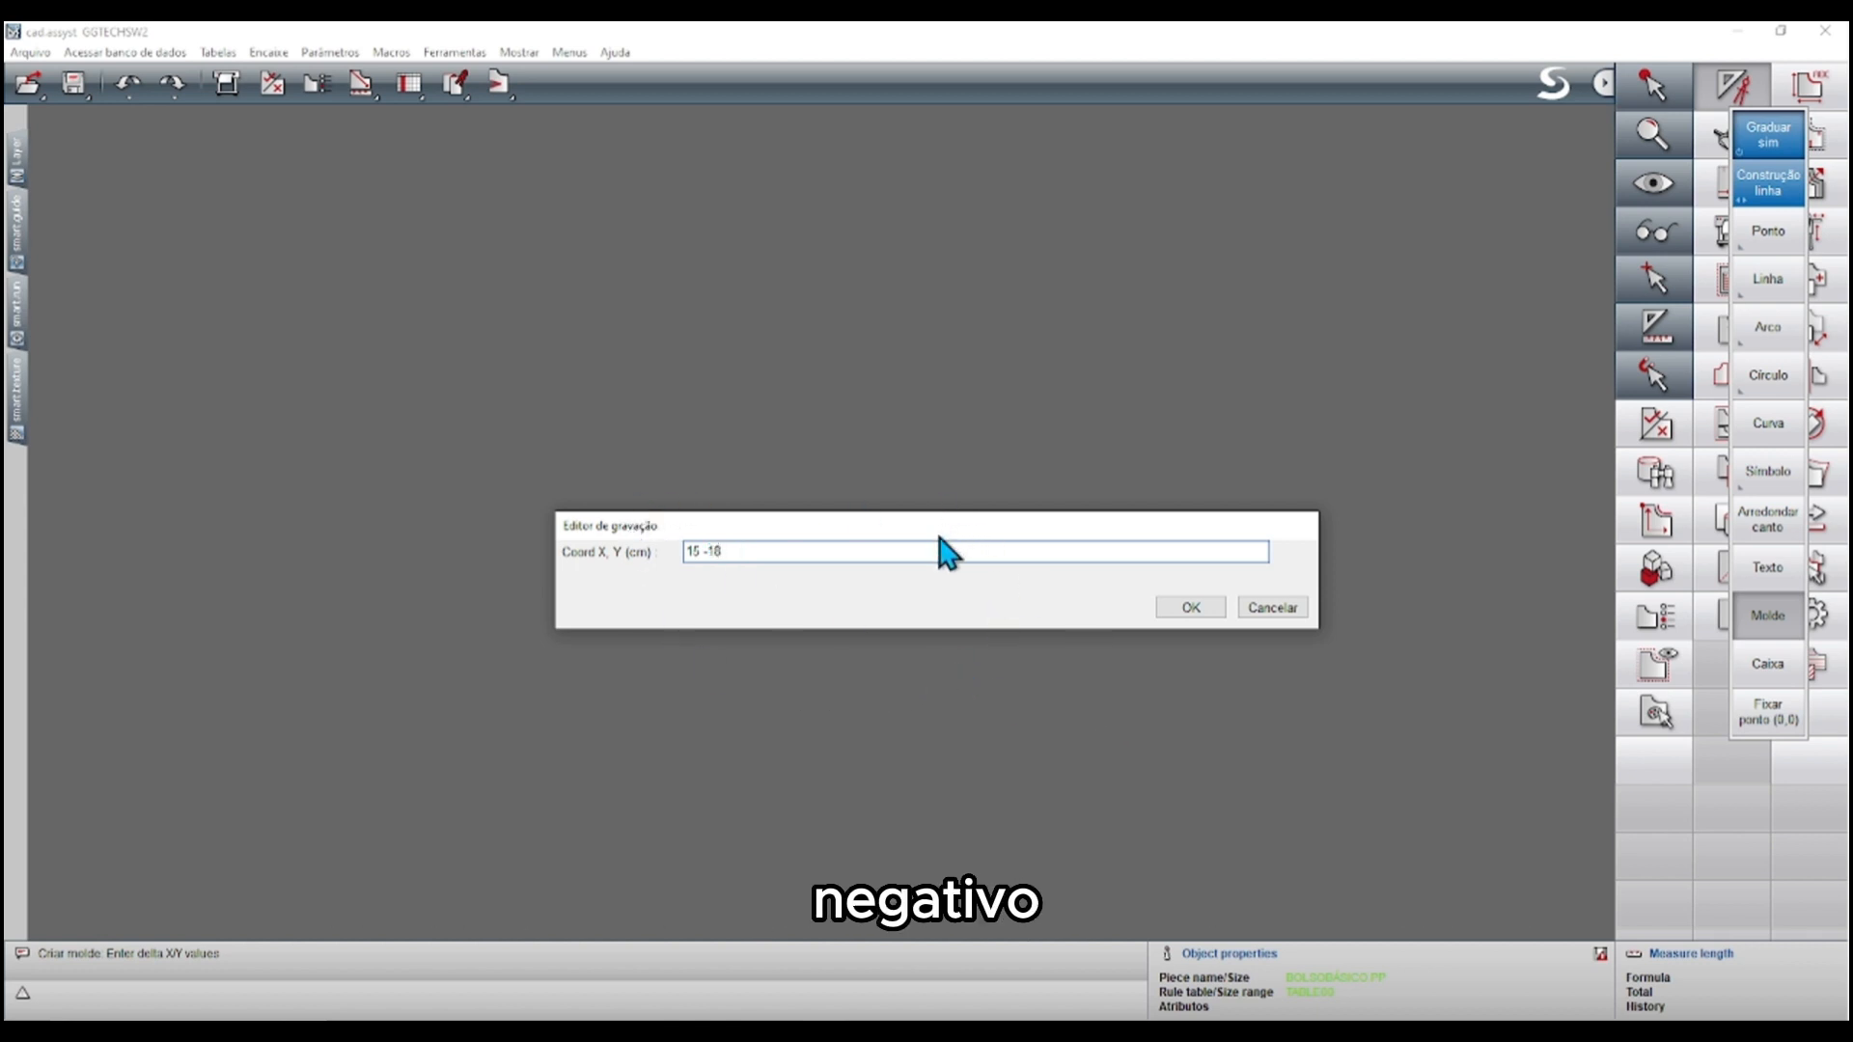
{"action": "left_click_drag", "start_coordinate": [939, 536], "coordinate": [902, 457]}
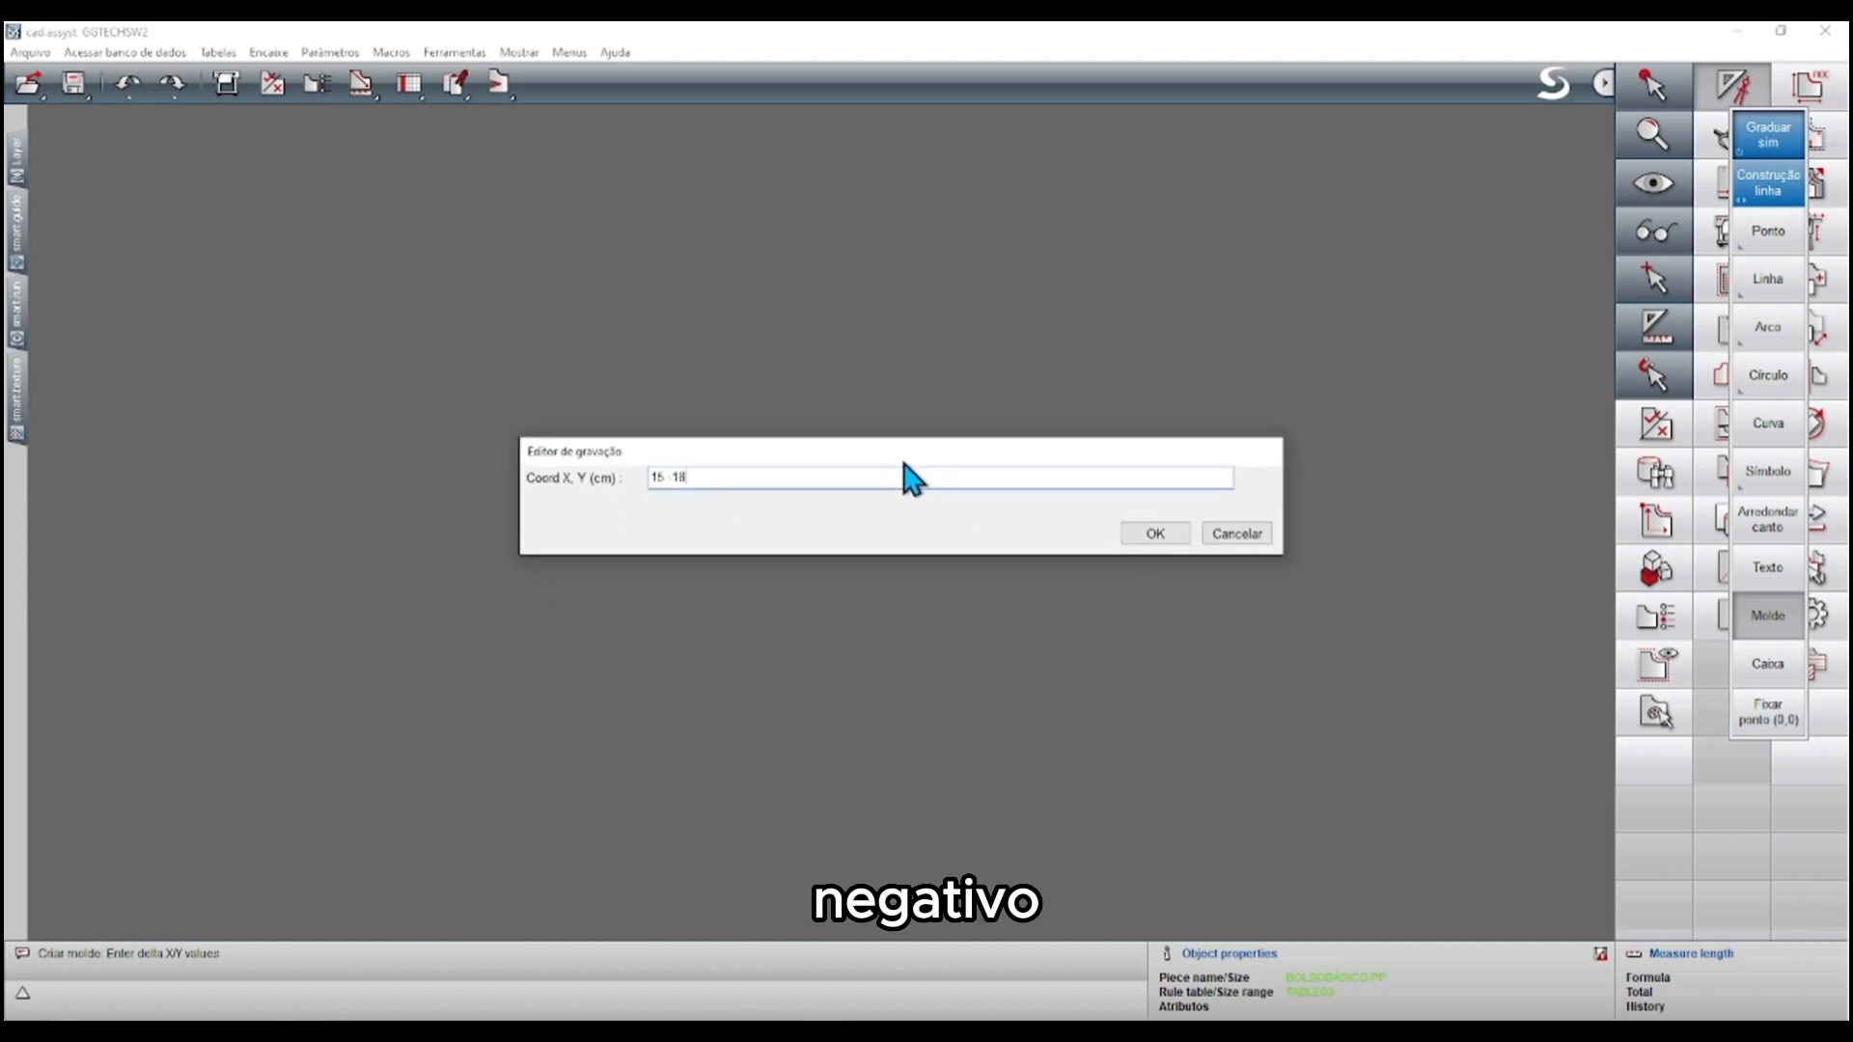
{"action": "left_click", "coordinate": [1155, 529]}
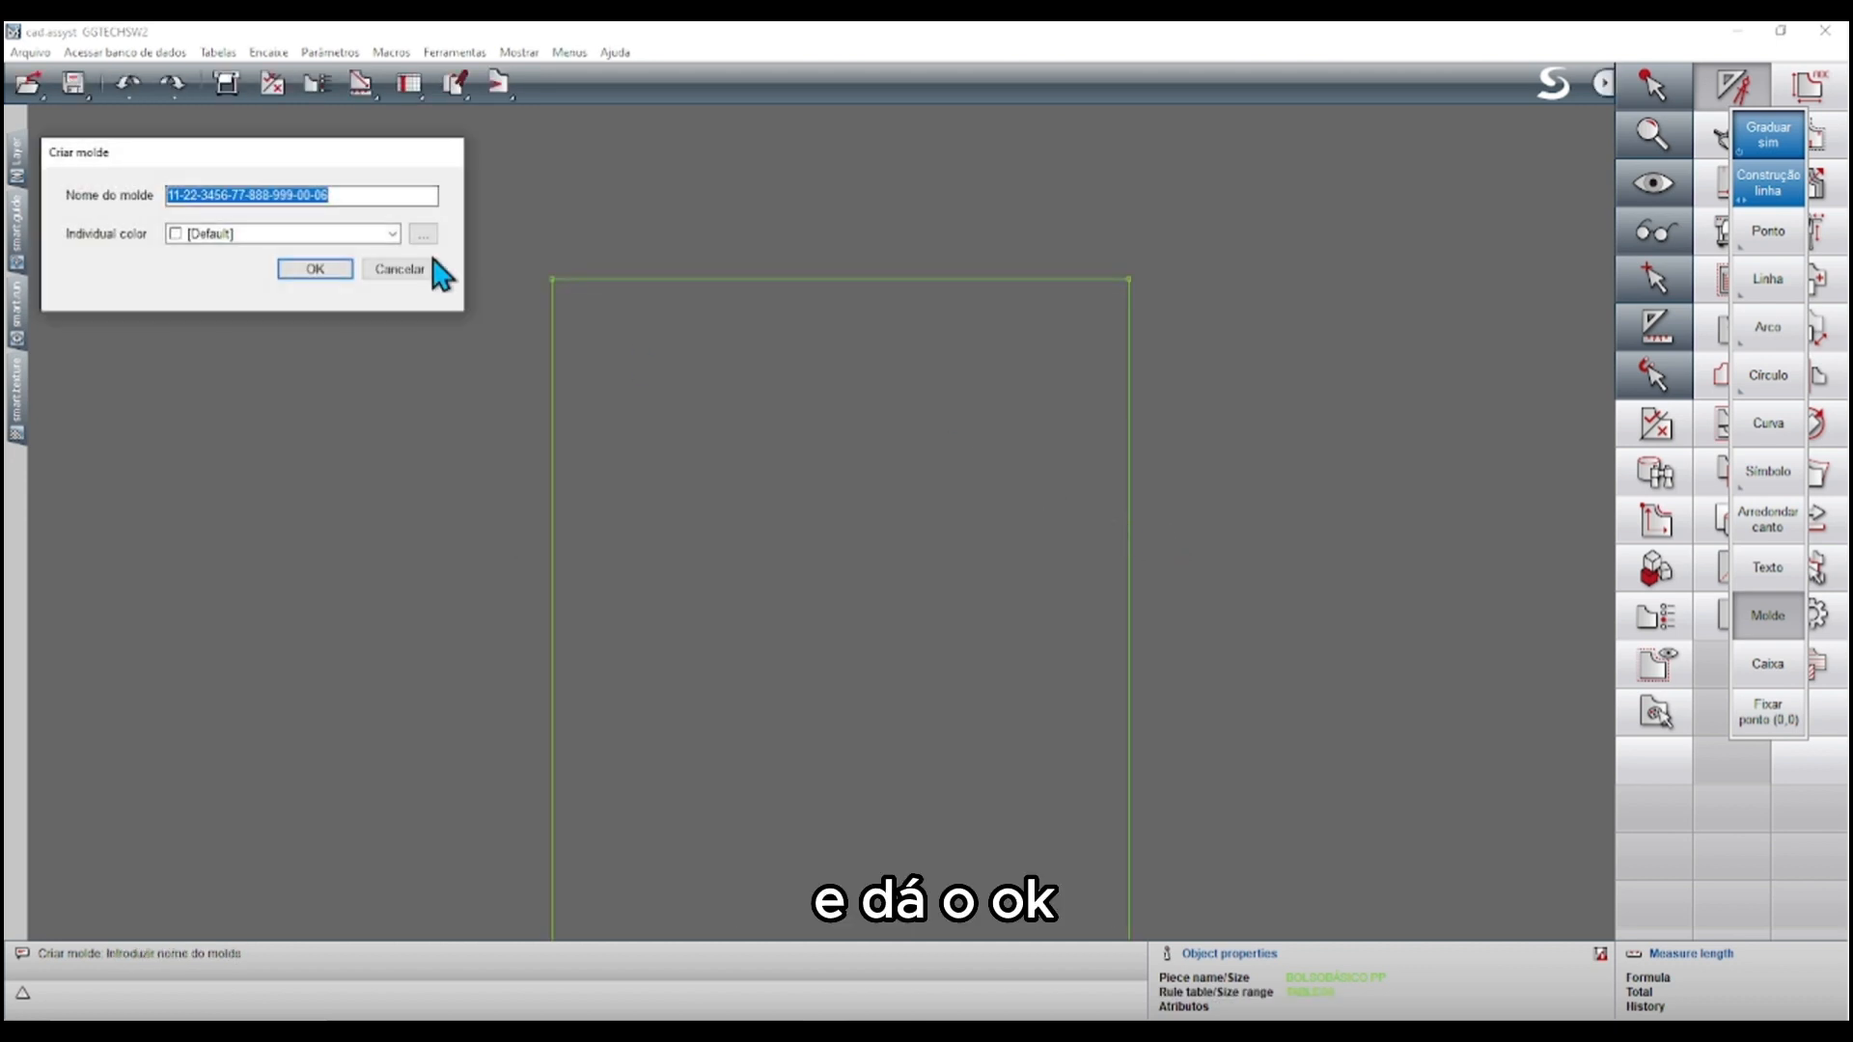
{"action": "left_click", "coordinate": [318, 270]}
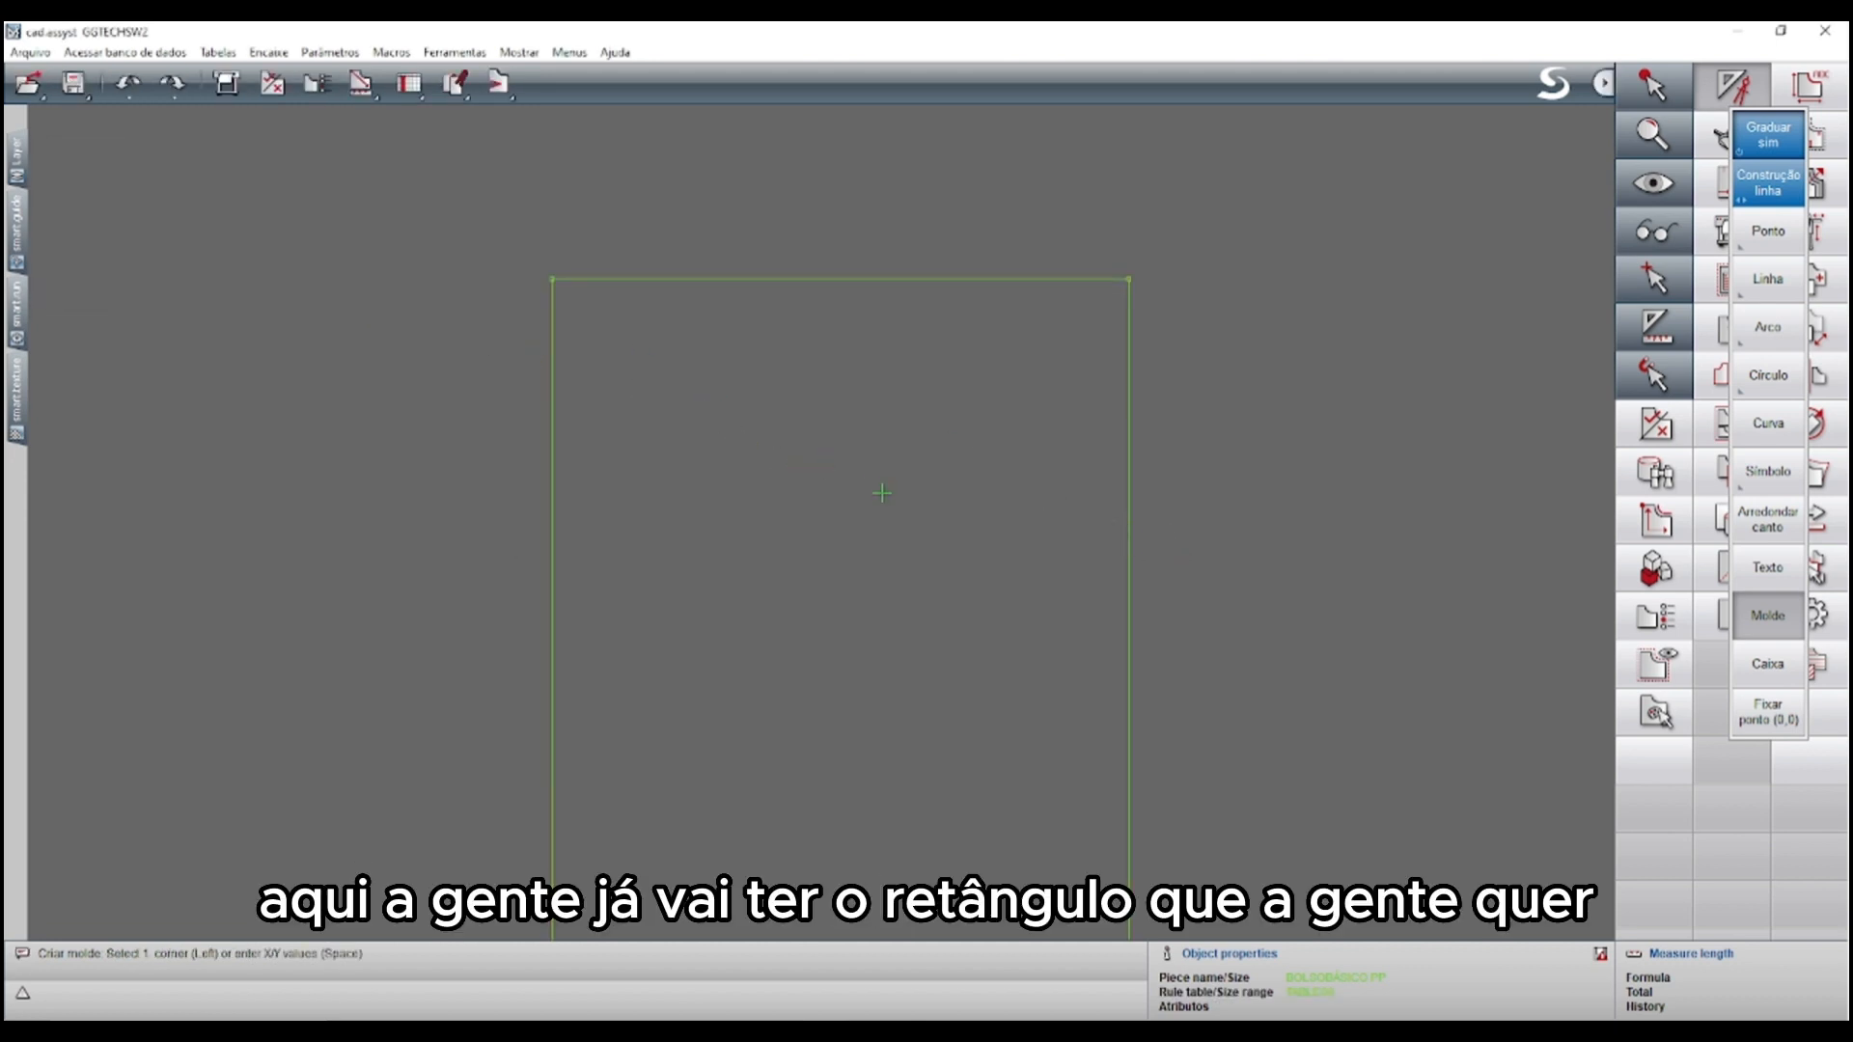
{"action": "middle_click_drag", "start_coordinate": [882, 493], "coordinate": [865, 393]}
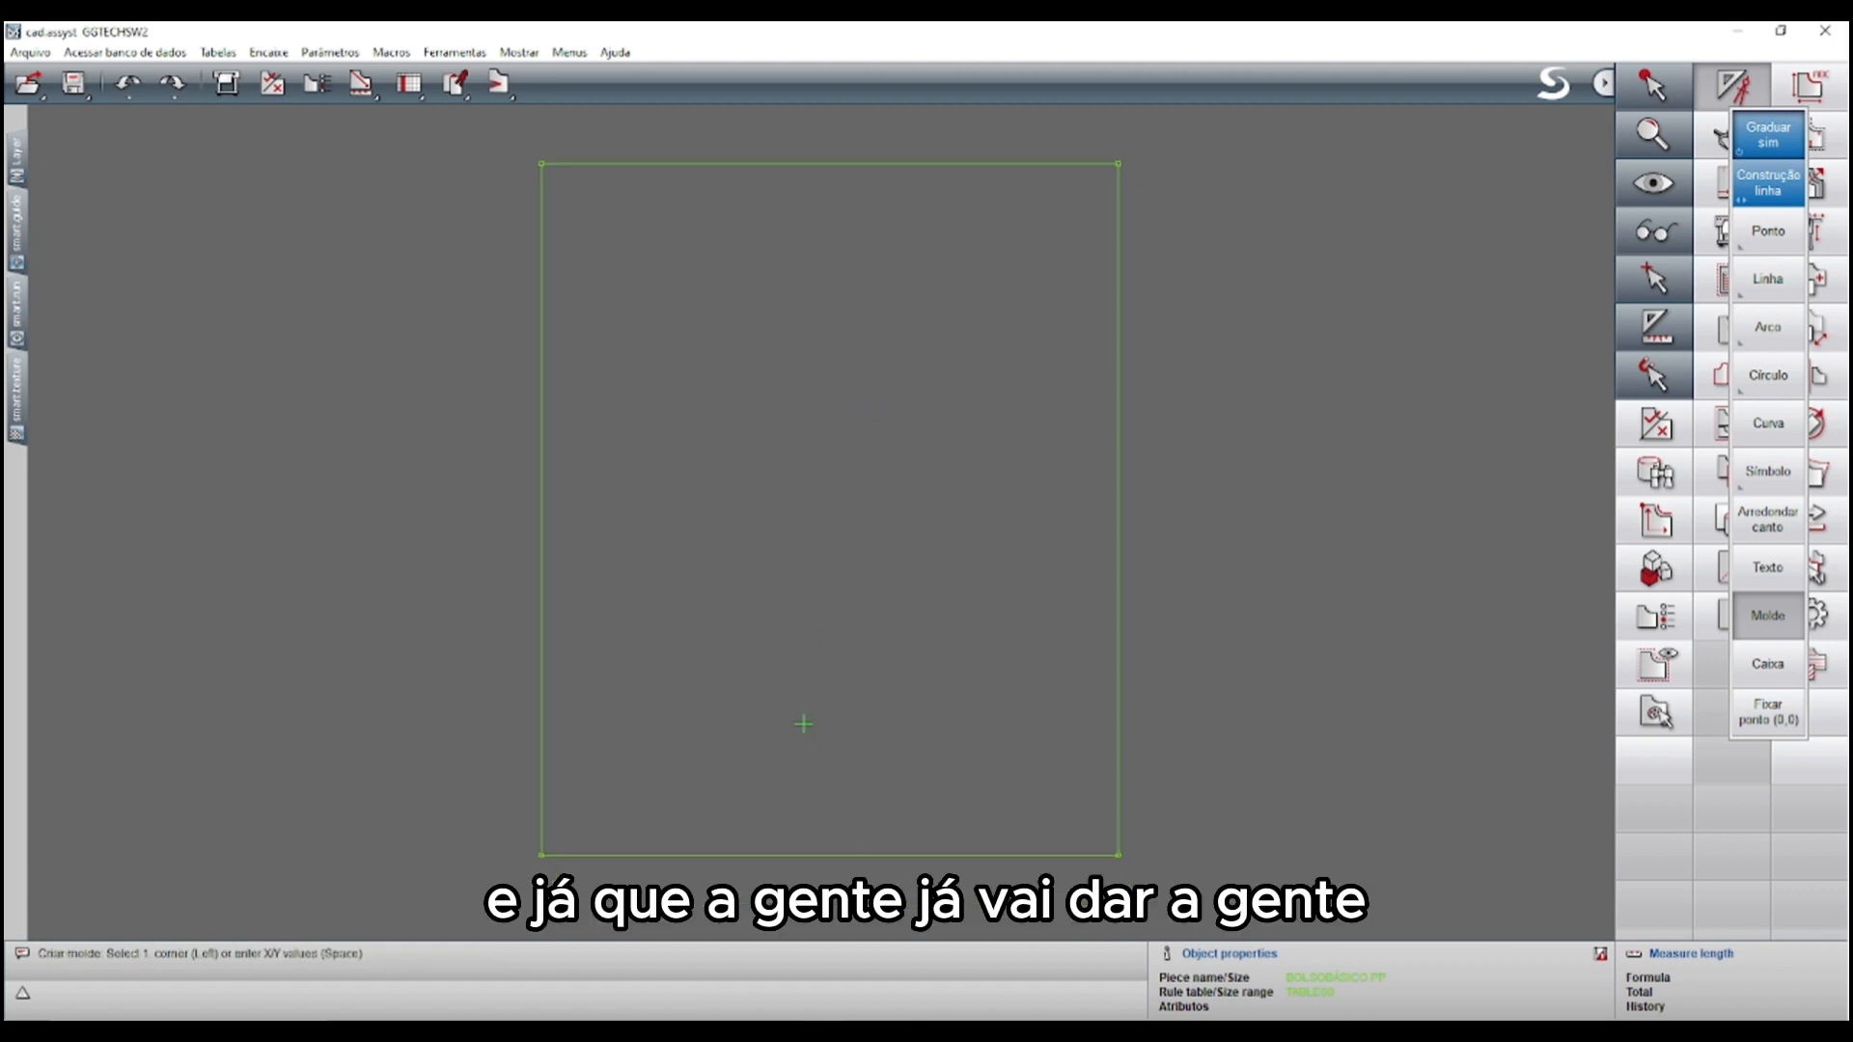
{"action": "key", "text": "Escape"}
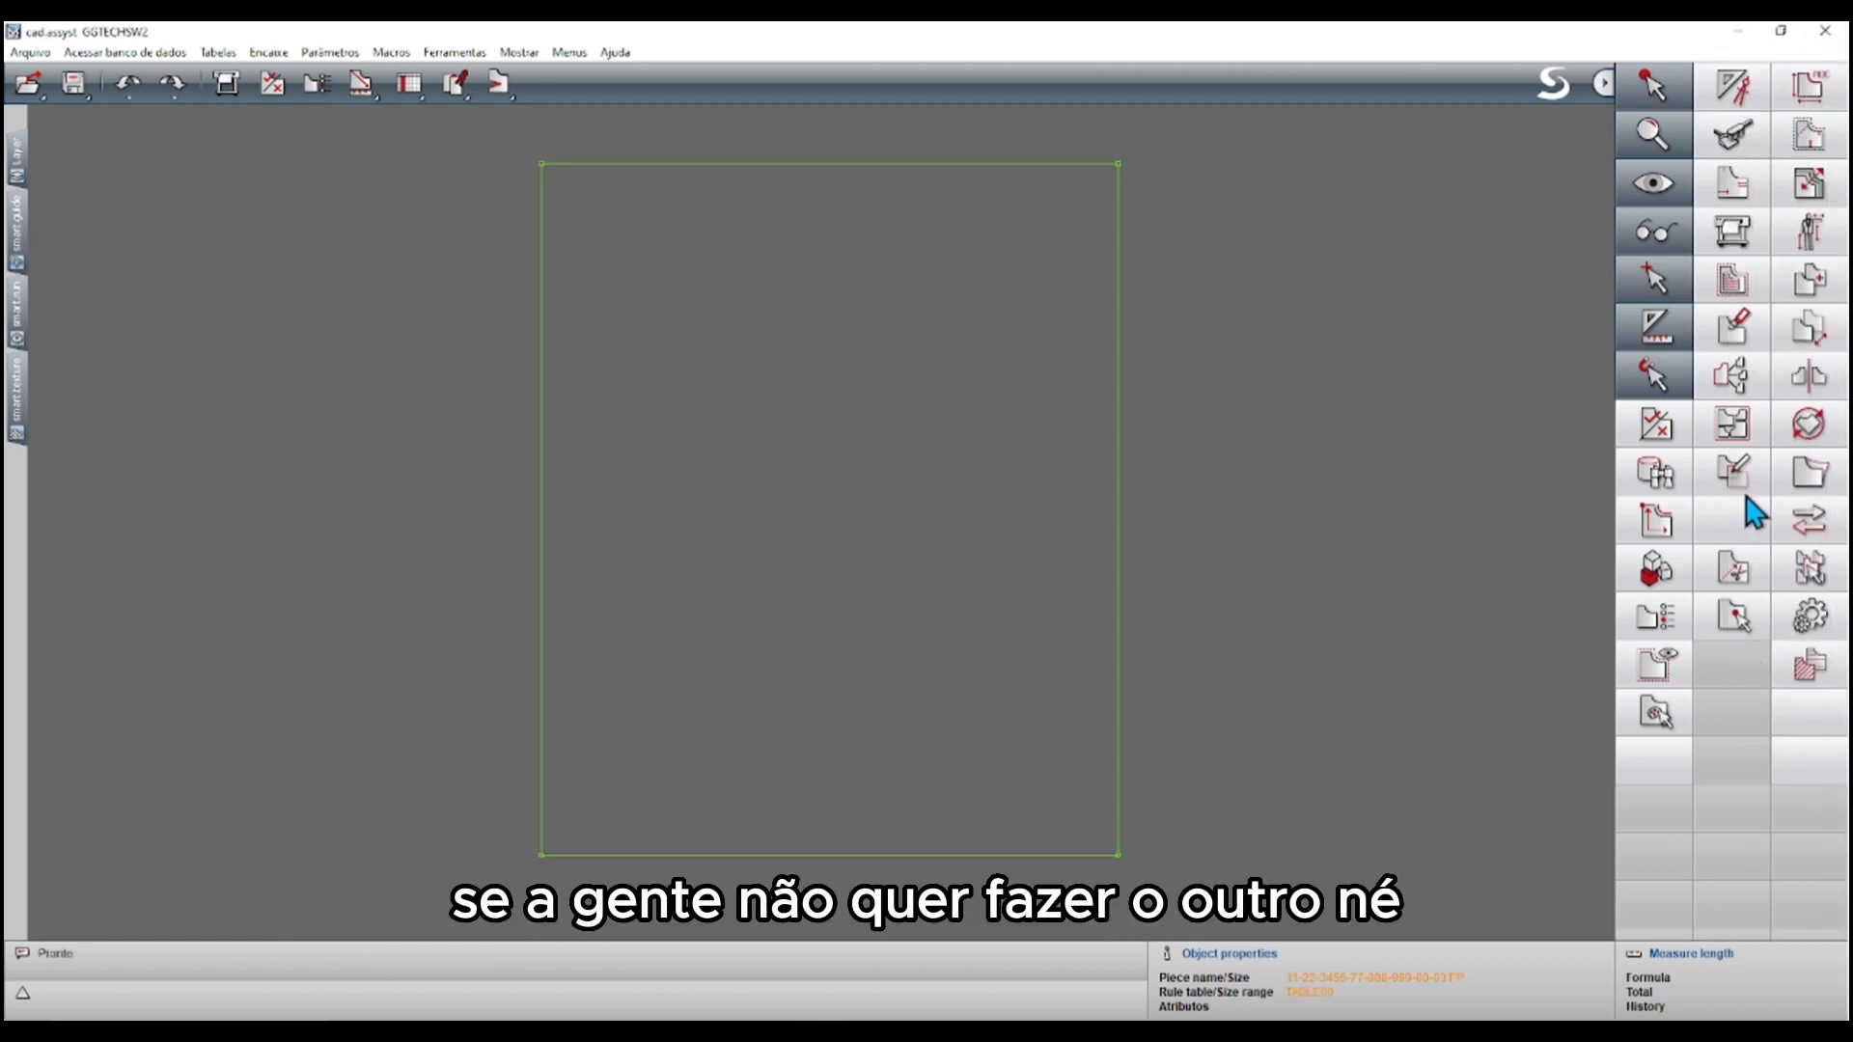
Using the multiple-points-on-line tool, place a point on the rectangle's right edge 3 cm above the lower corner, measured from the line's end
{"action": "left_click", "coordinate": [1742, 85]}
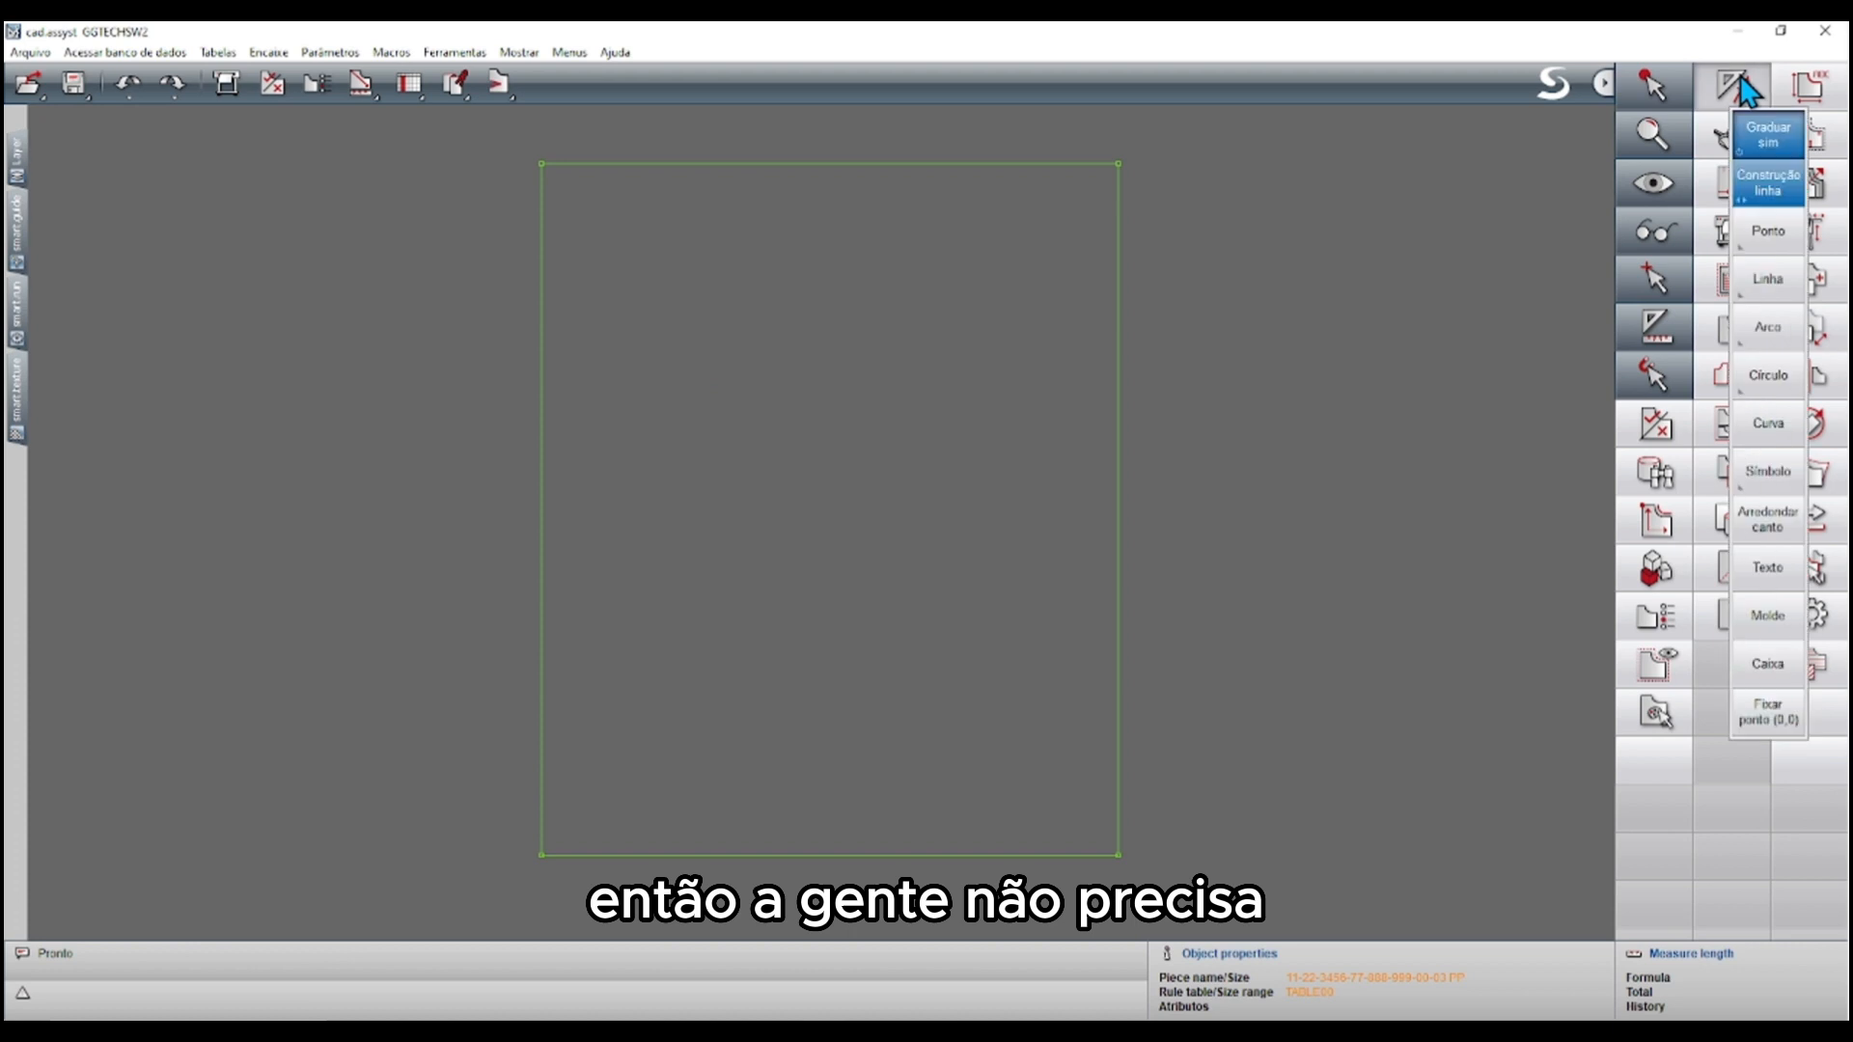
{"action": "left_click", "coordinate": [1770, 239]}
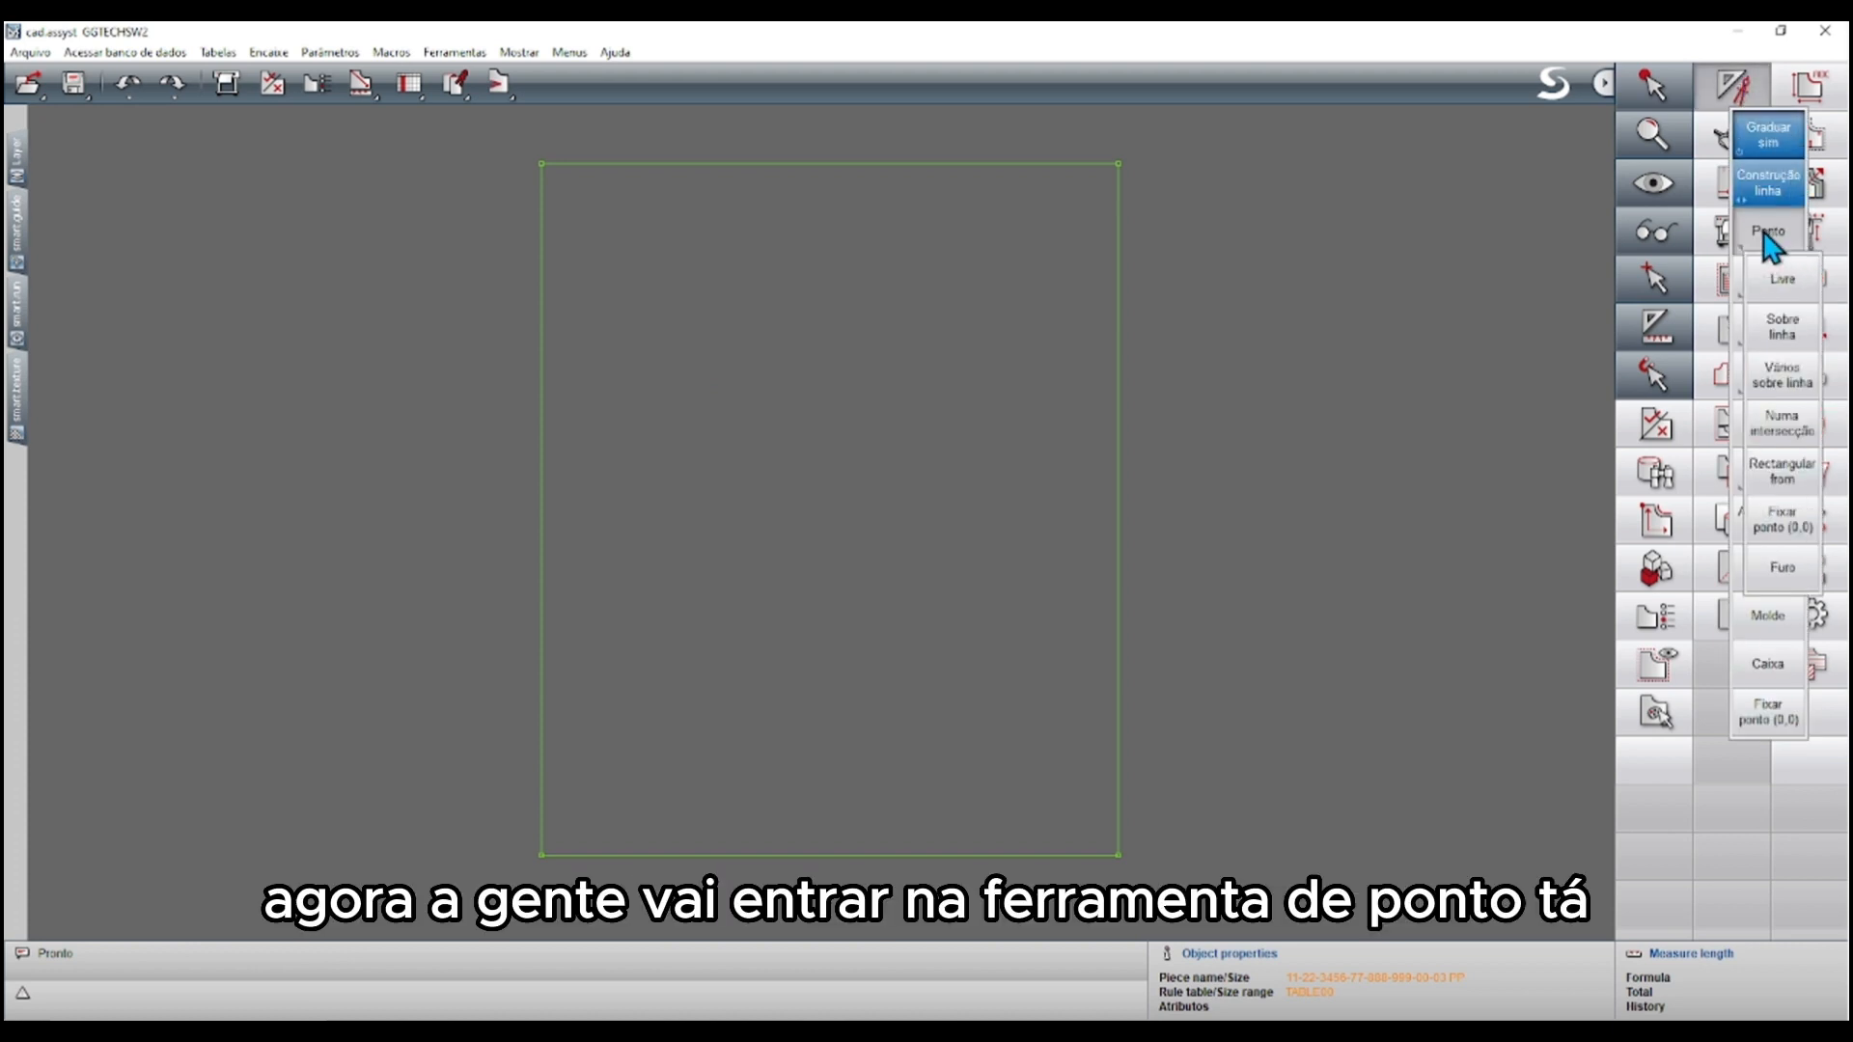
{"action": "left_click", "coordinate": [1783, 375]}
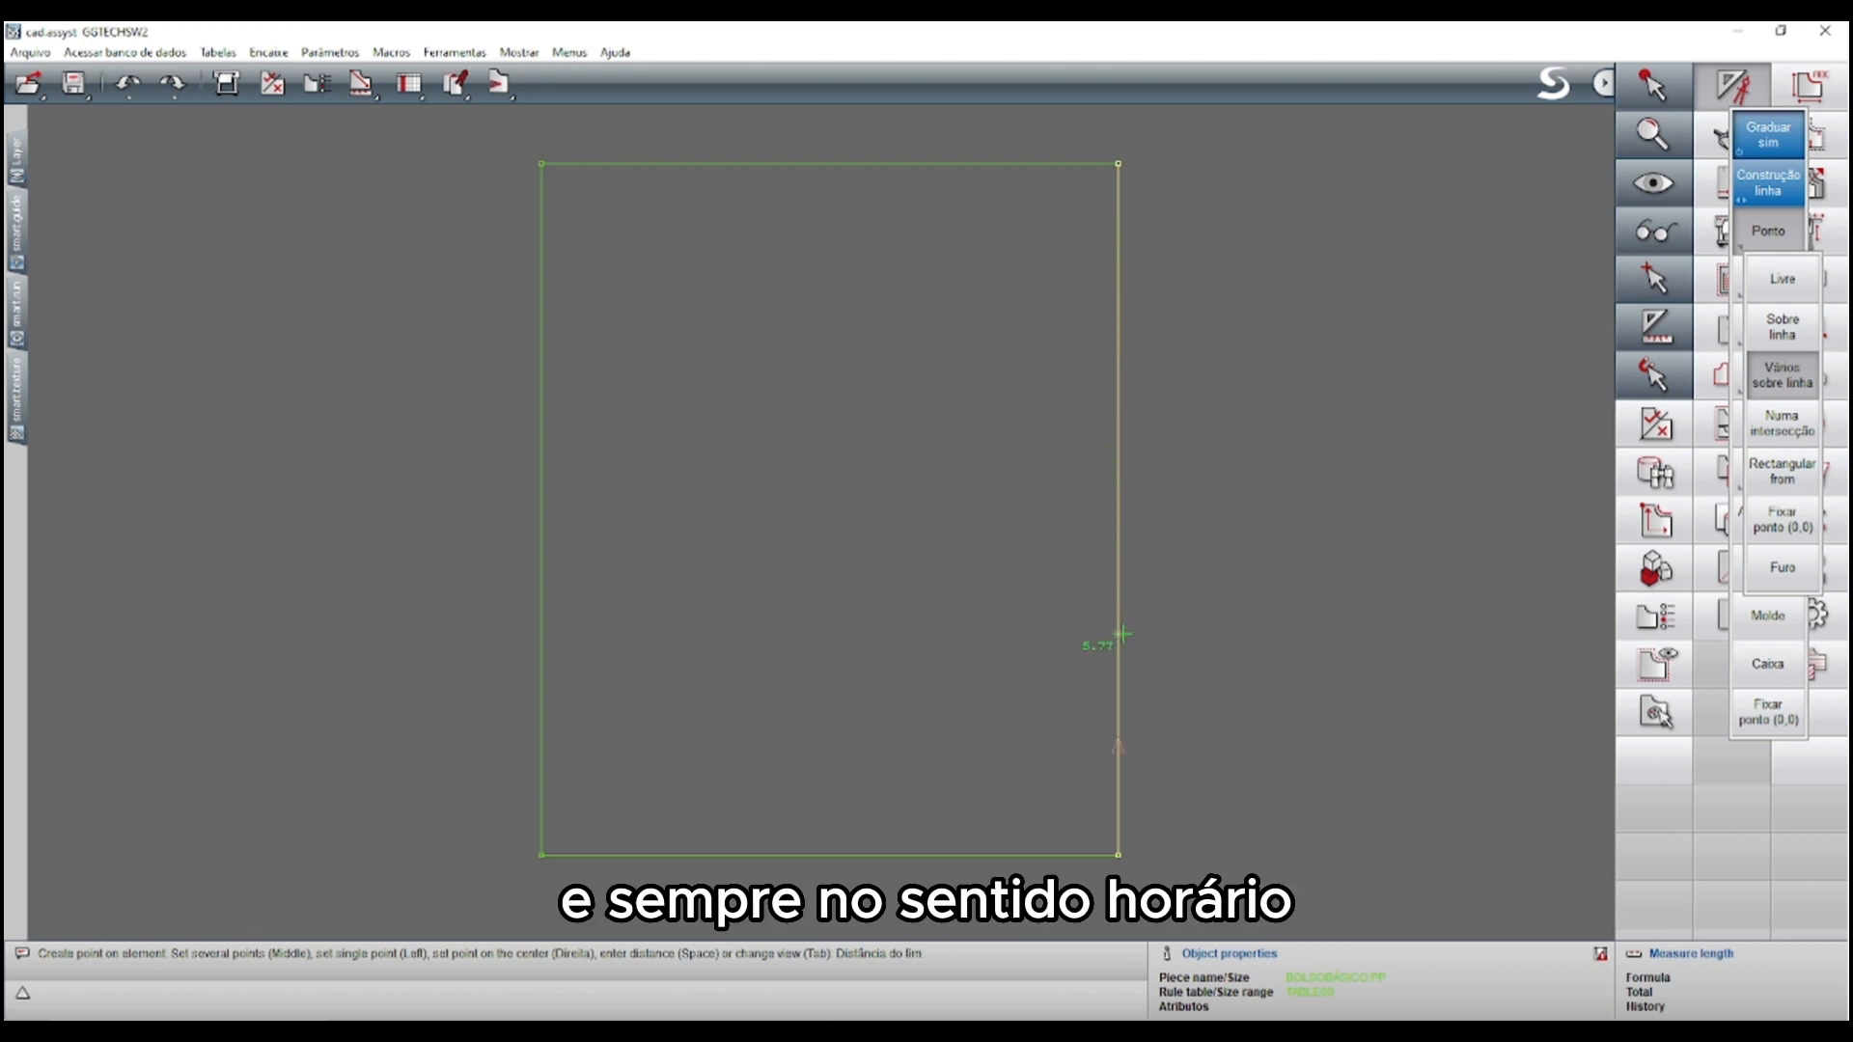
{"action": "key", "text": "Tab"}
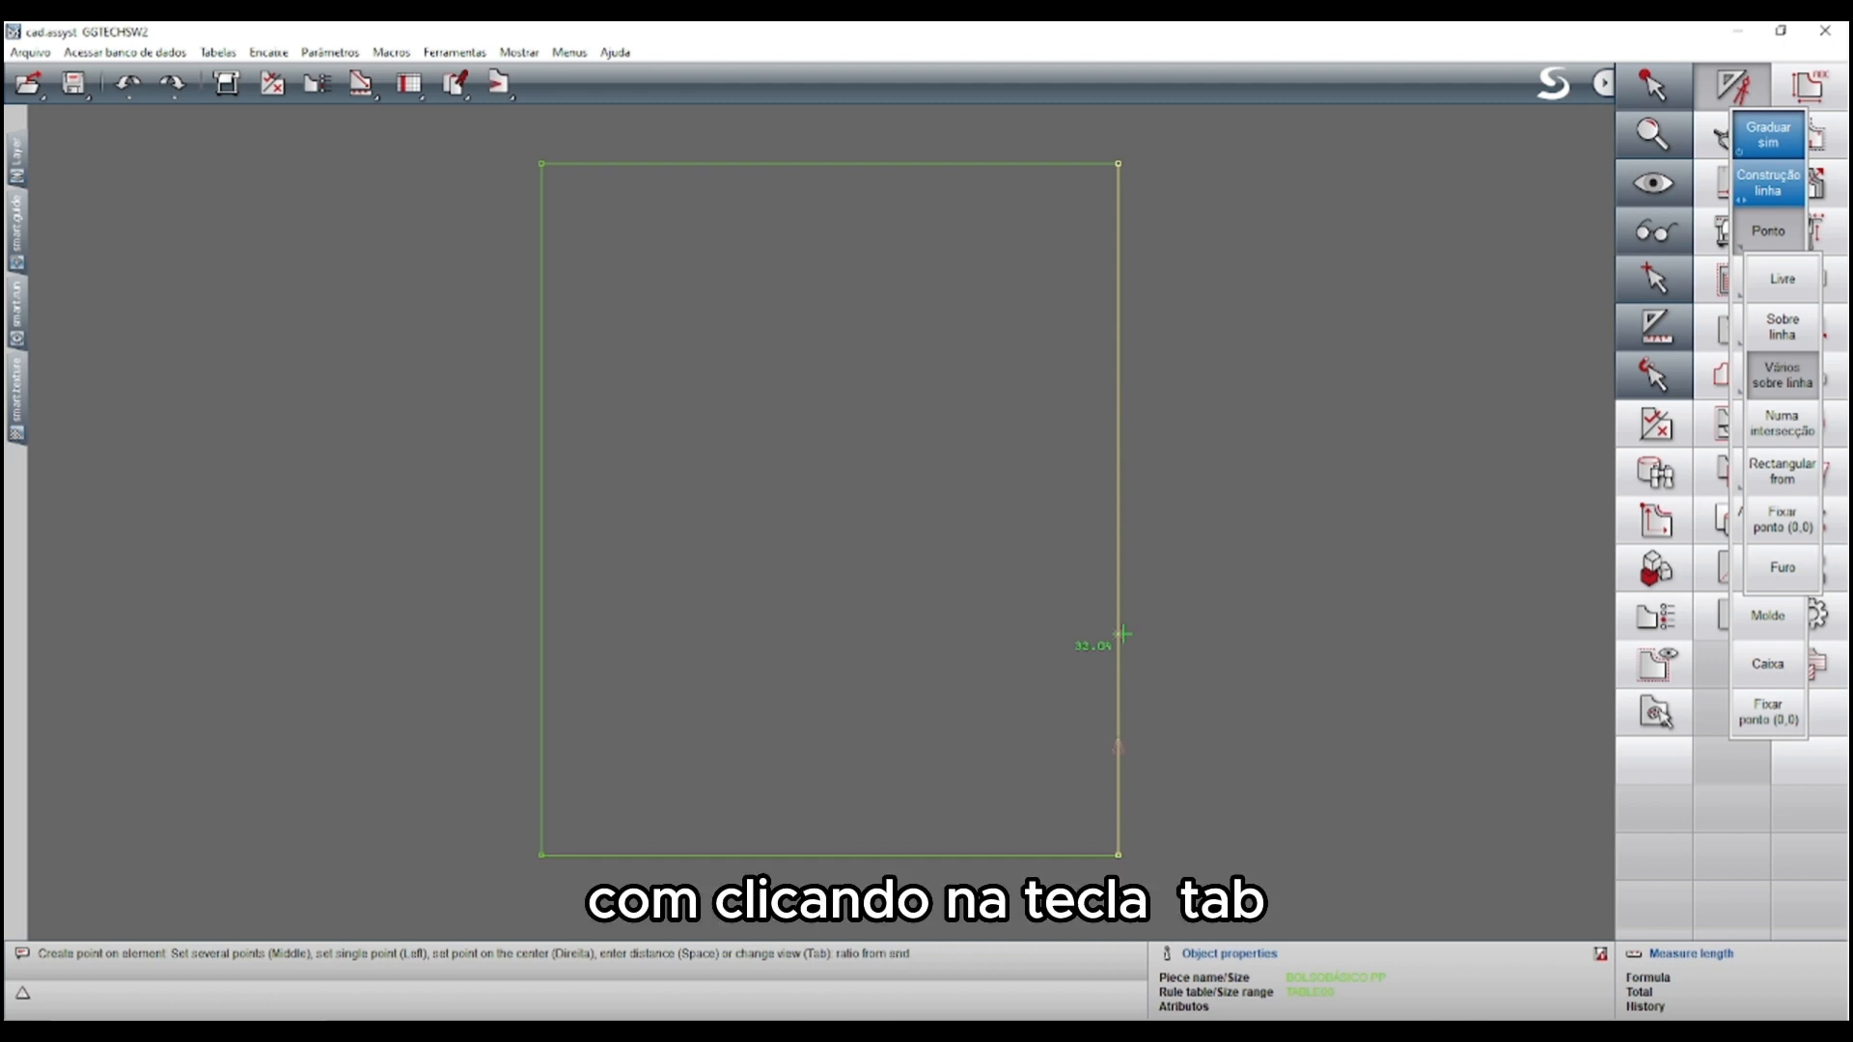
{"action": "key", "text": "Tab"}
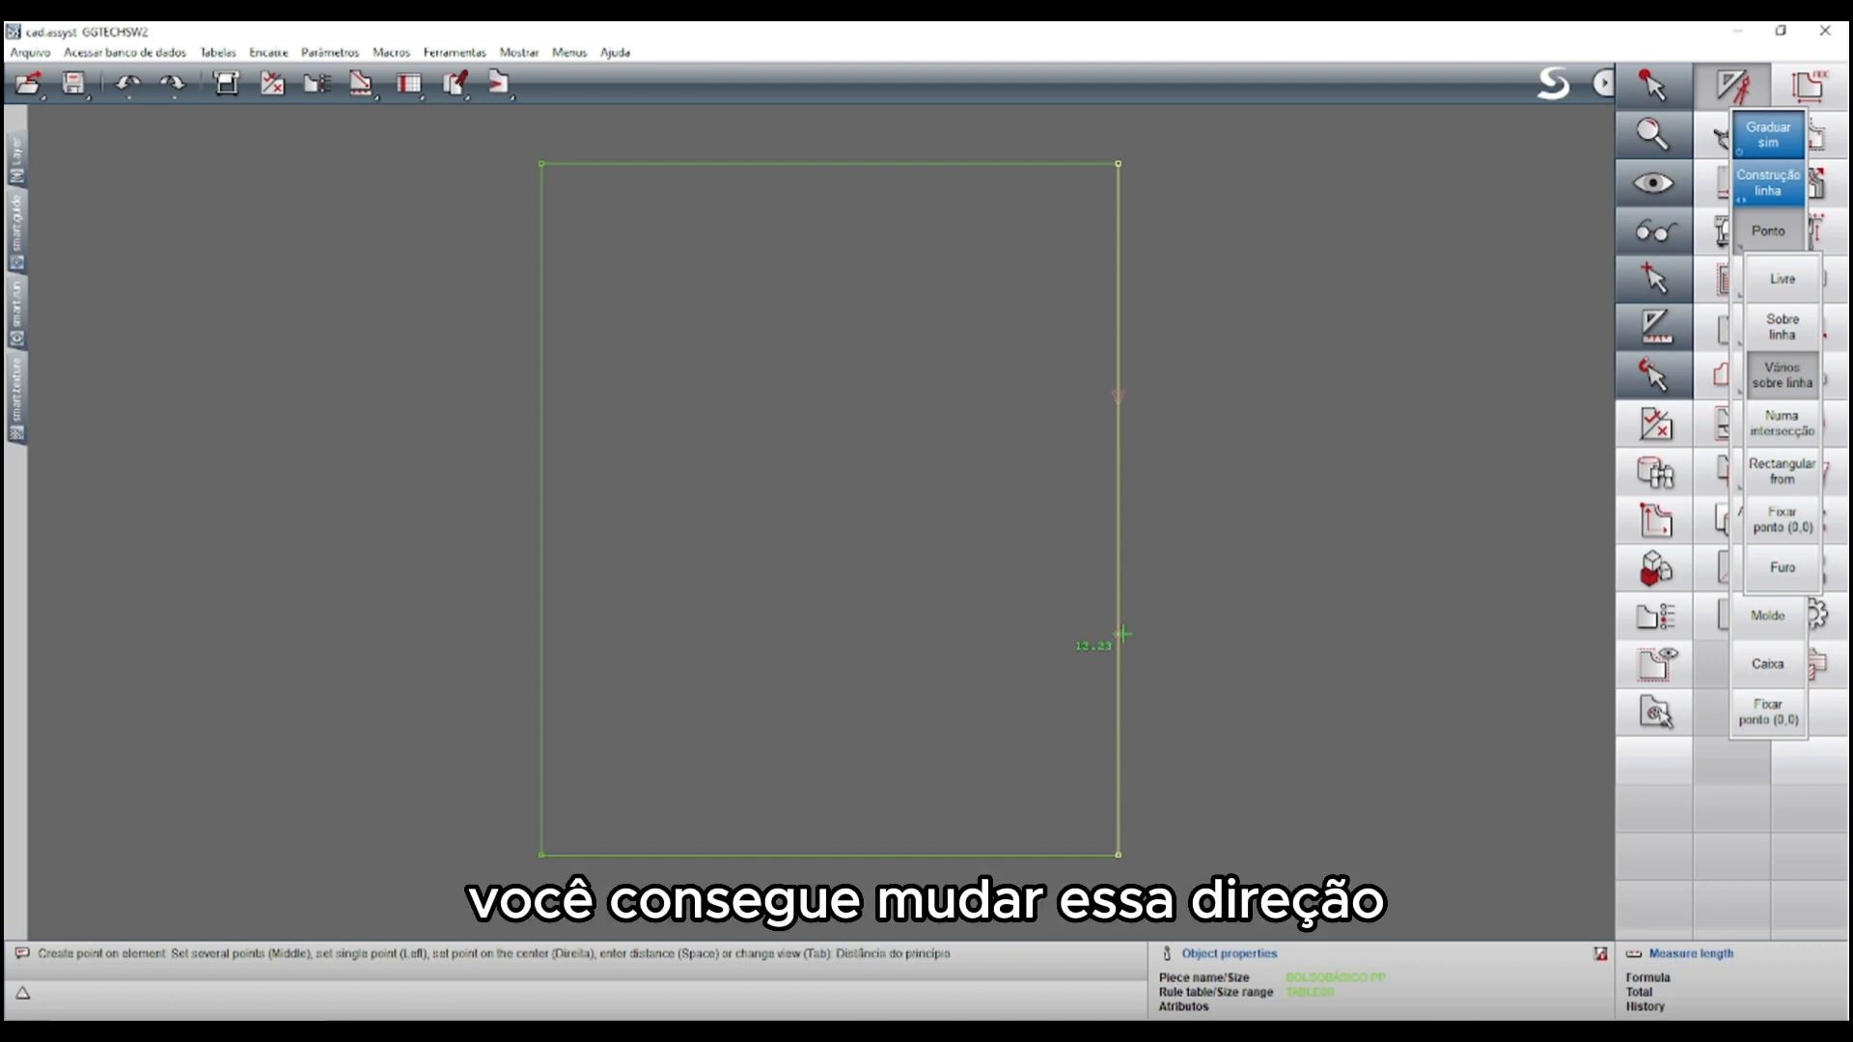
{"action": "key", "text": "Tab"}
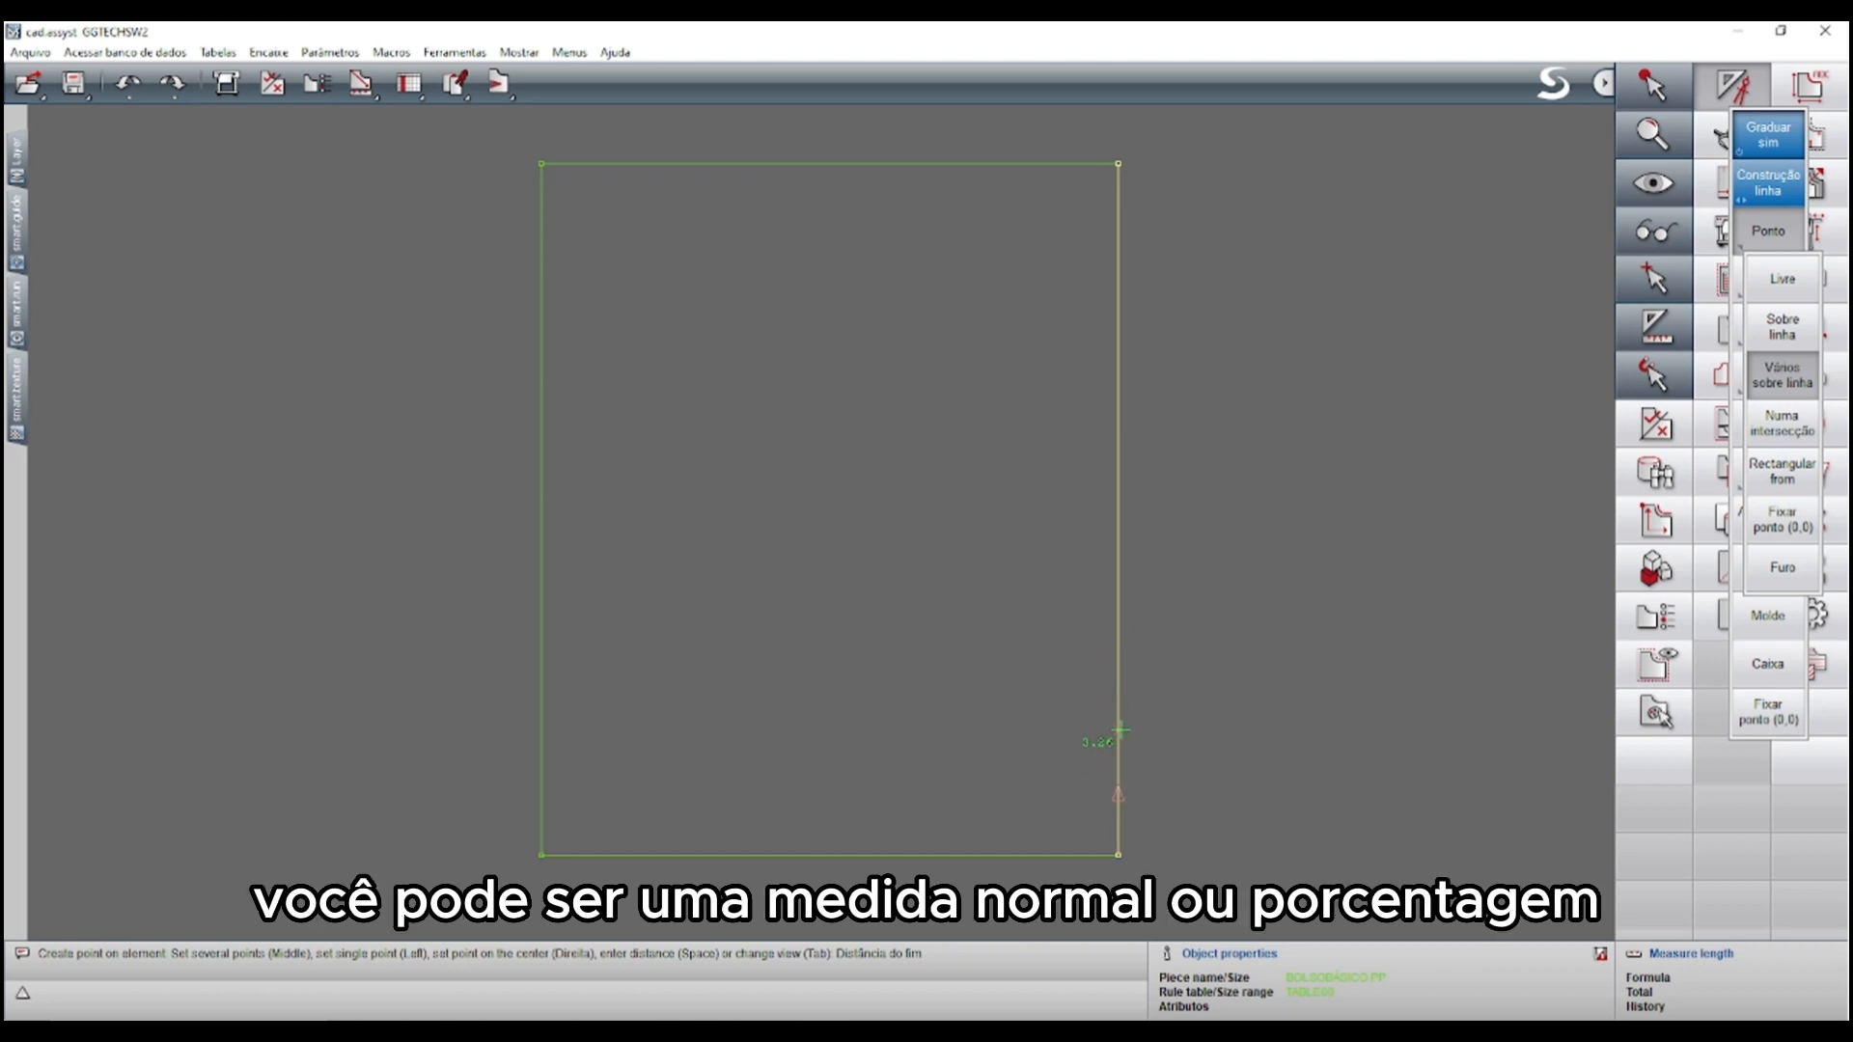
{"action": "key", "text": "space"}
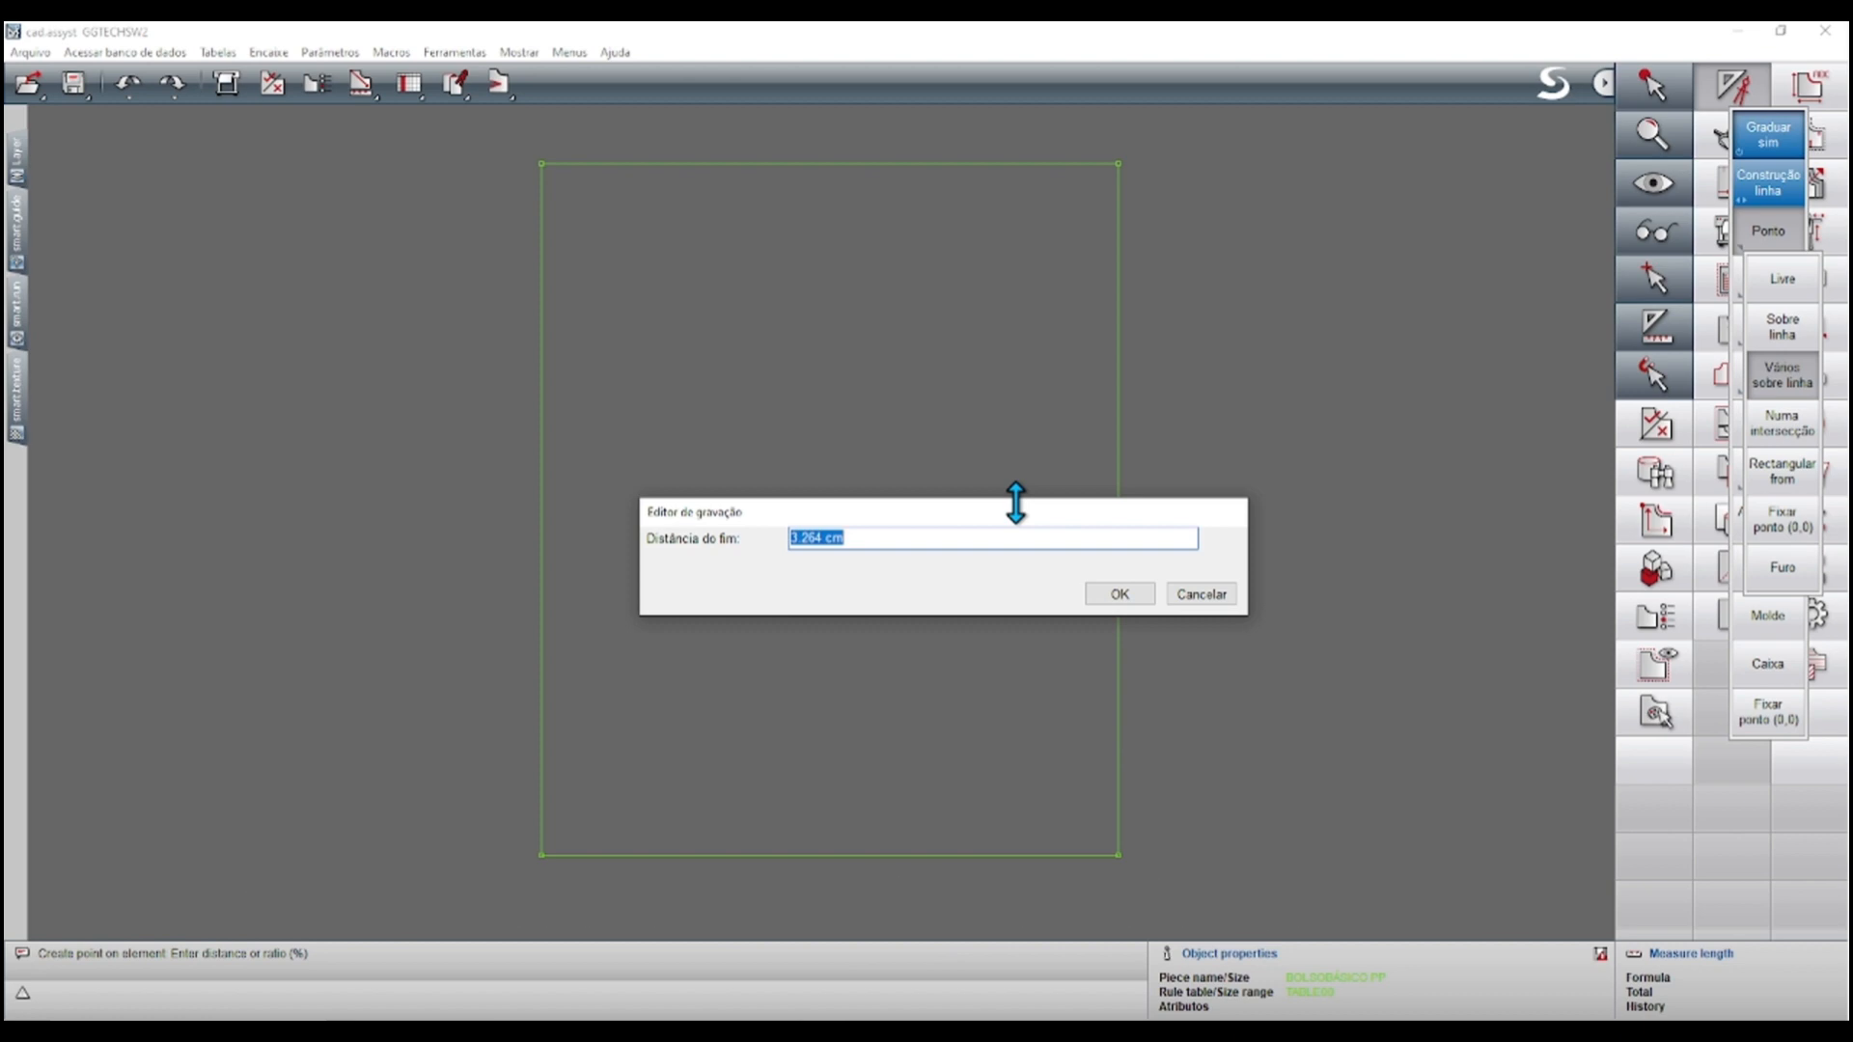
{"action": "type", "text": "3"}
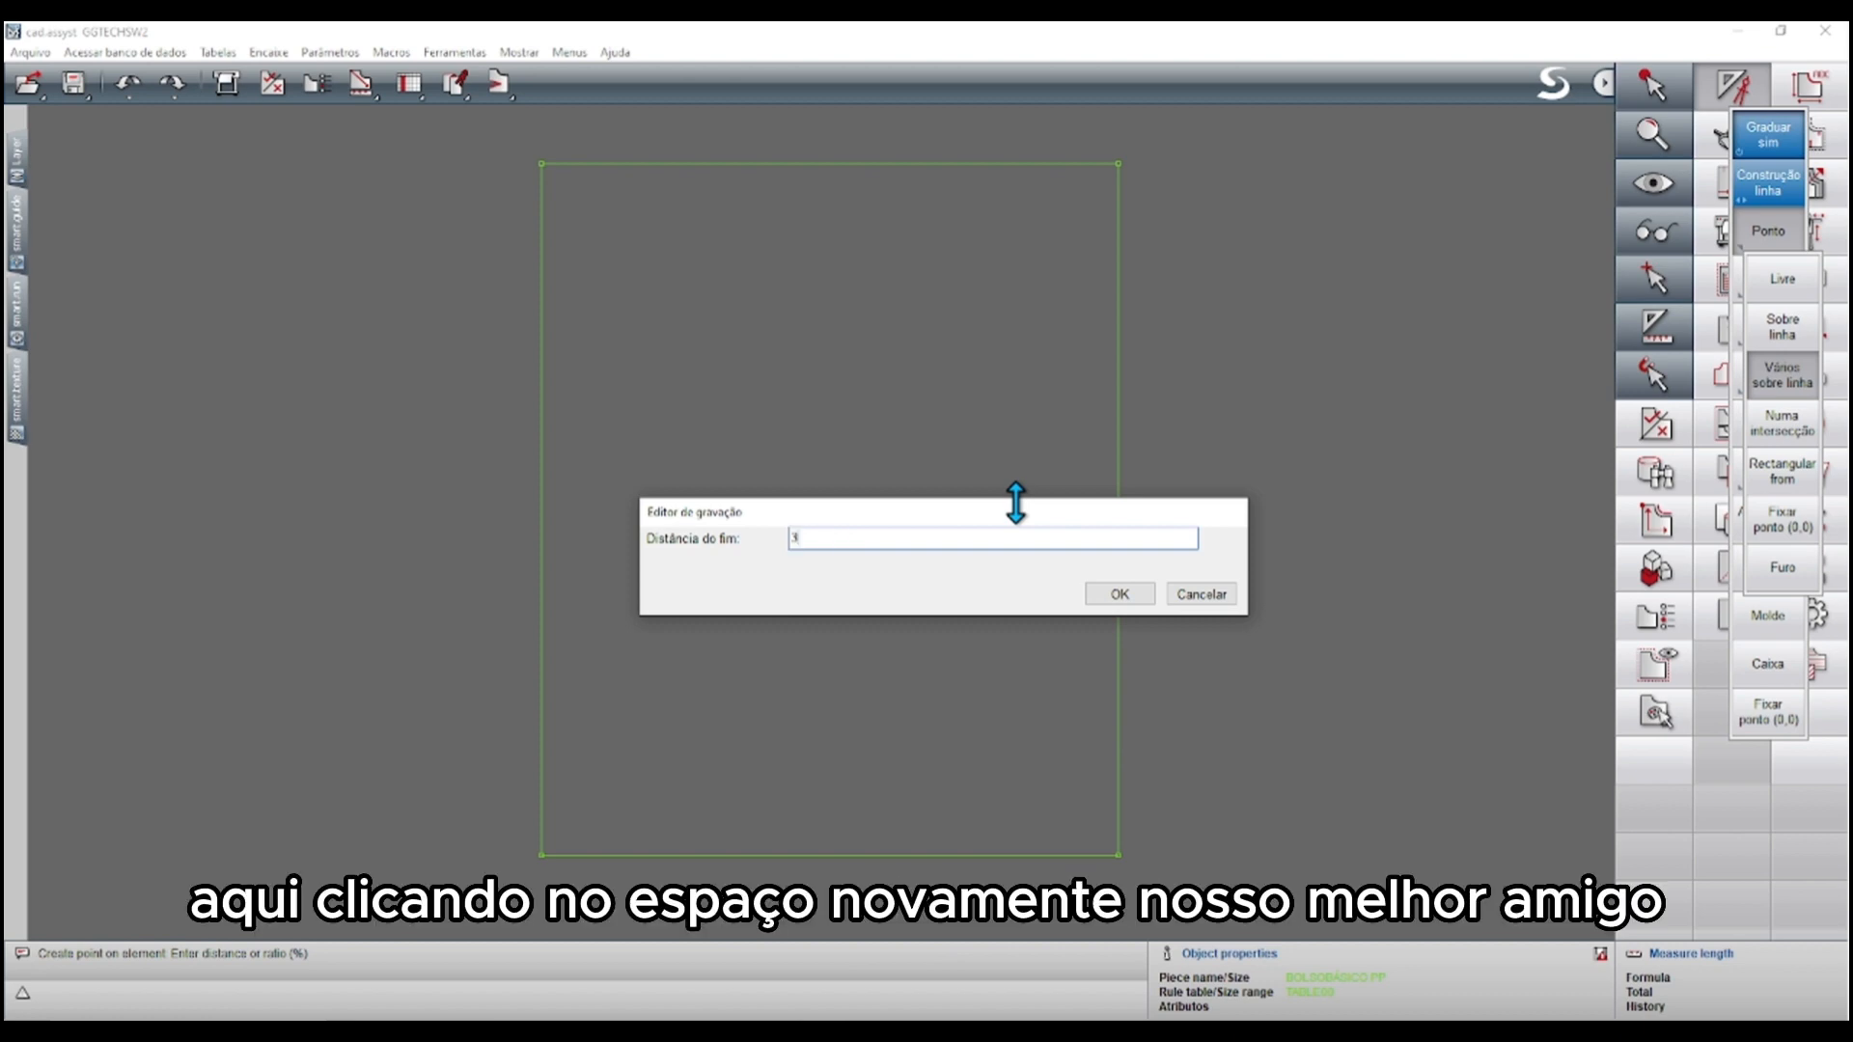
{"action": "left_click", "coordinate": [1131, 594]}
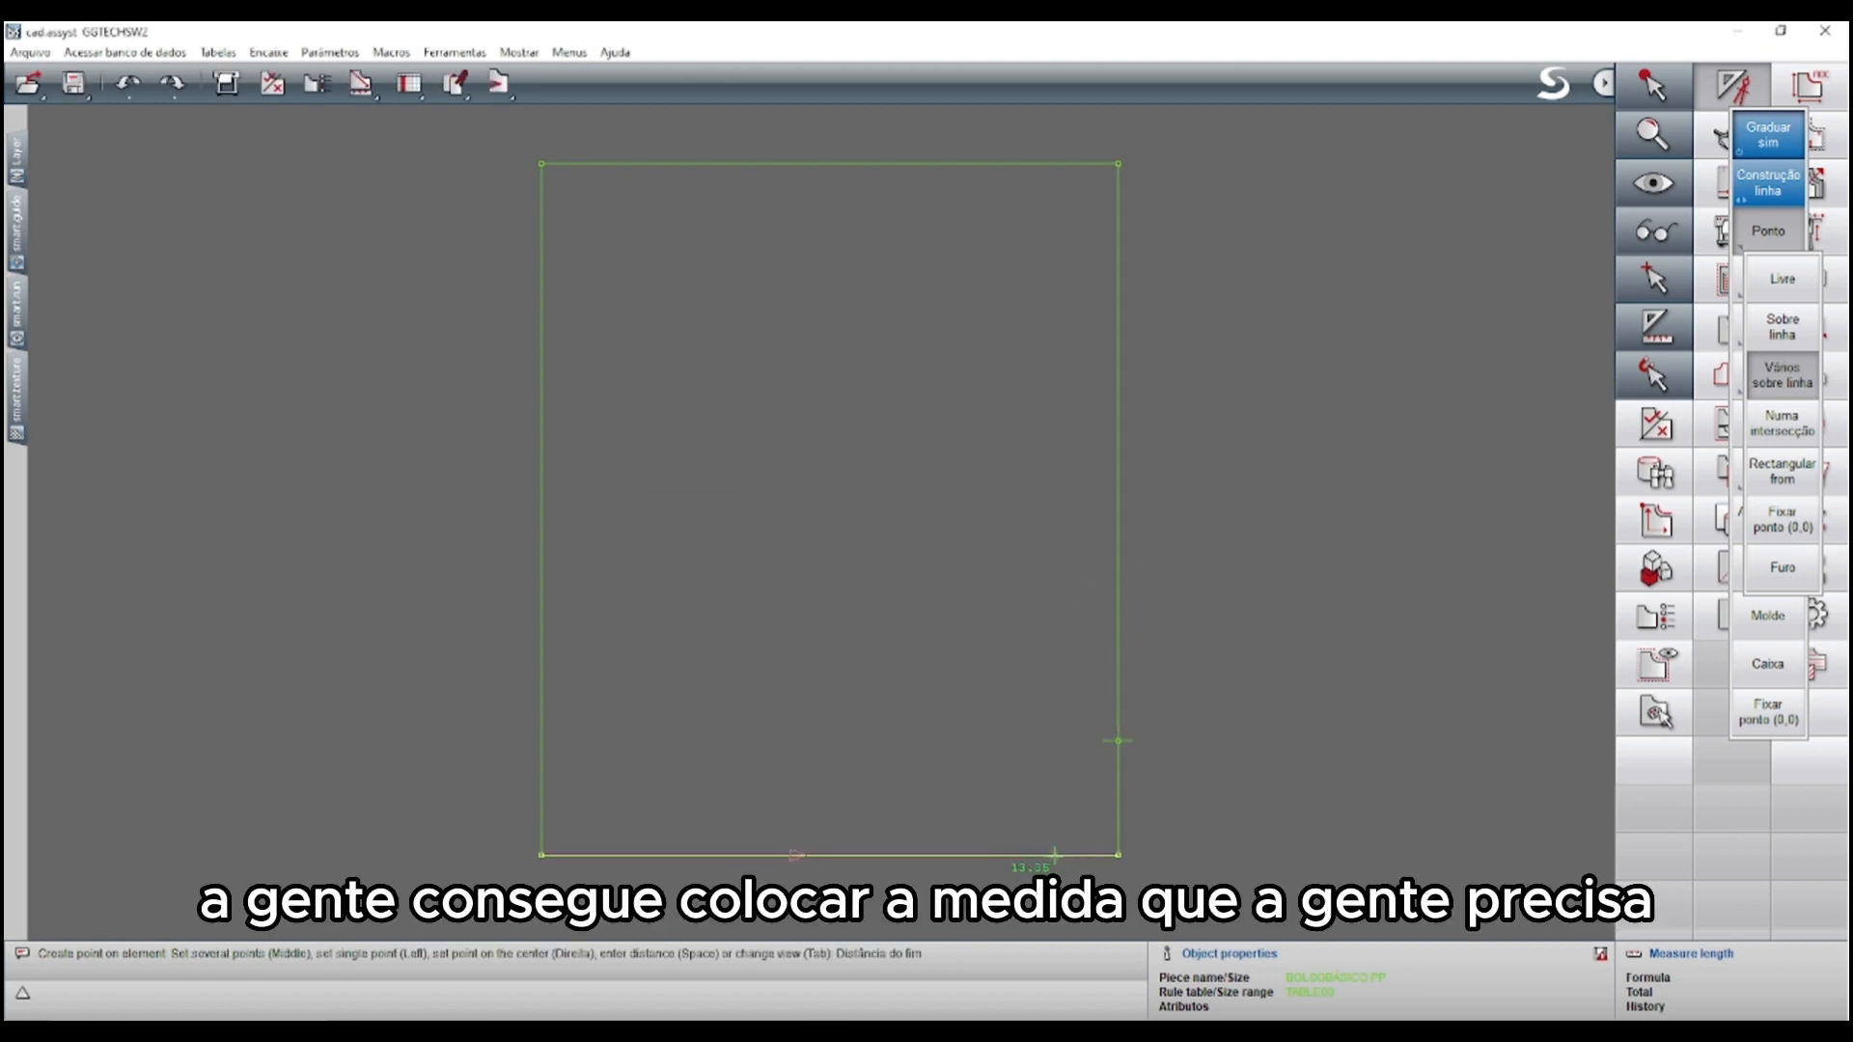
Place a point on the bottom edge 3 cm from the lower-right corner, measured from the line's beginning
{"action": "key", "text": "Tab"}
{"action": "key", "text": "space"}
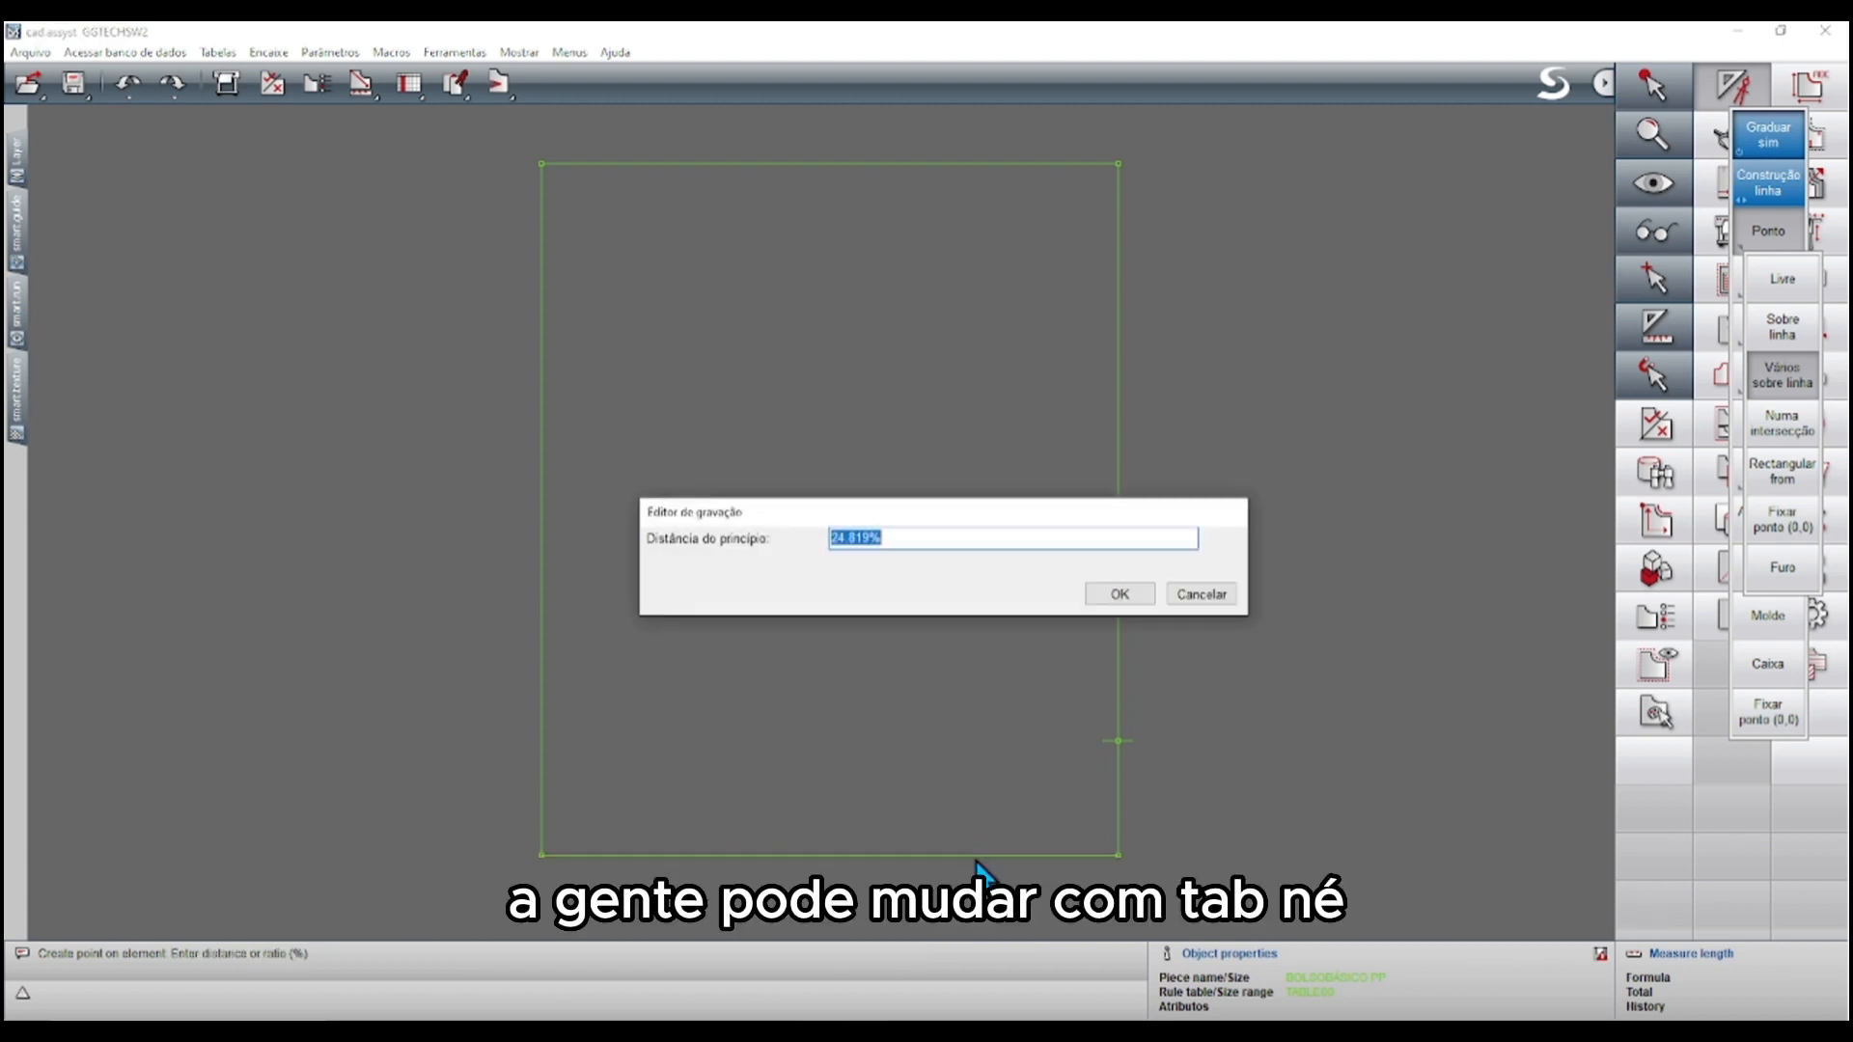
{"action": "left_click", "coordinate": [1196, 594]}
{"action": "key", "text": "Tab"}
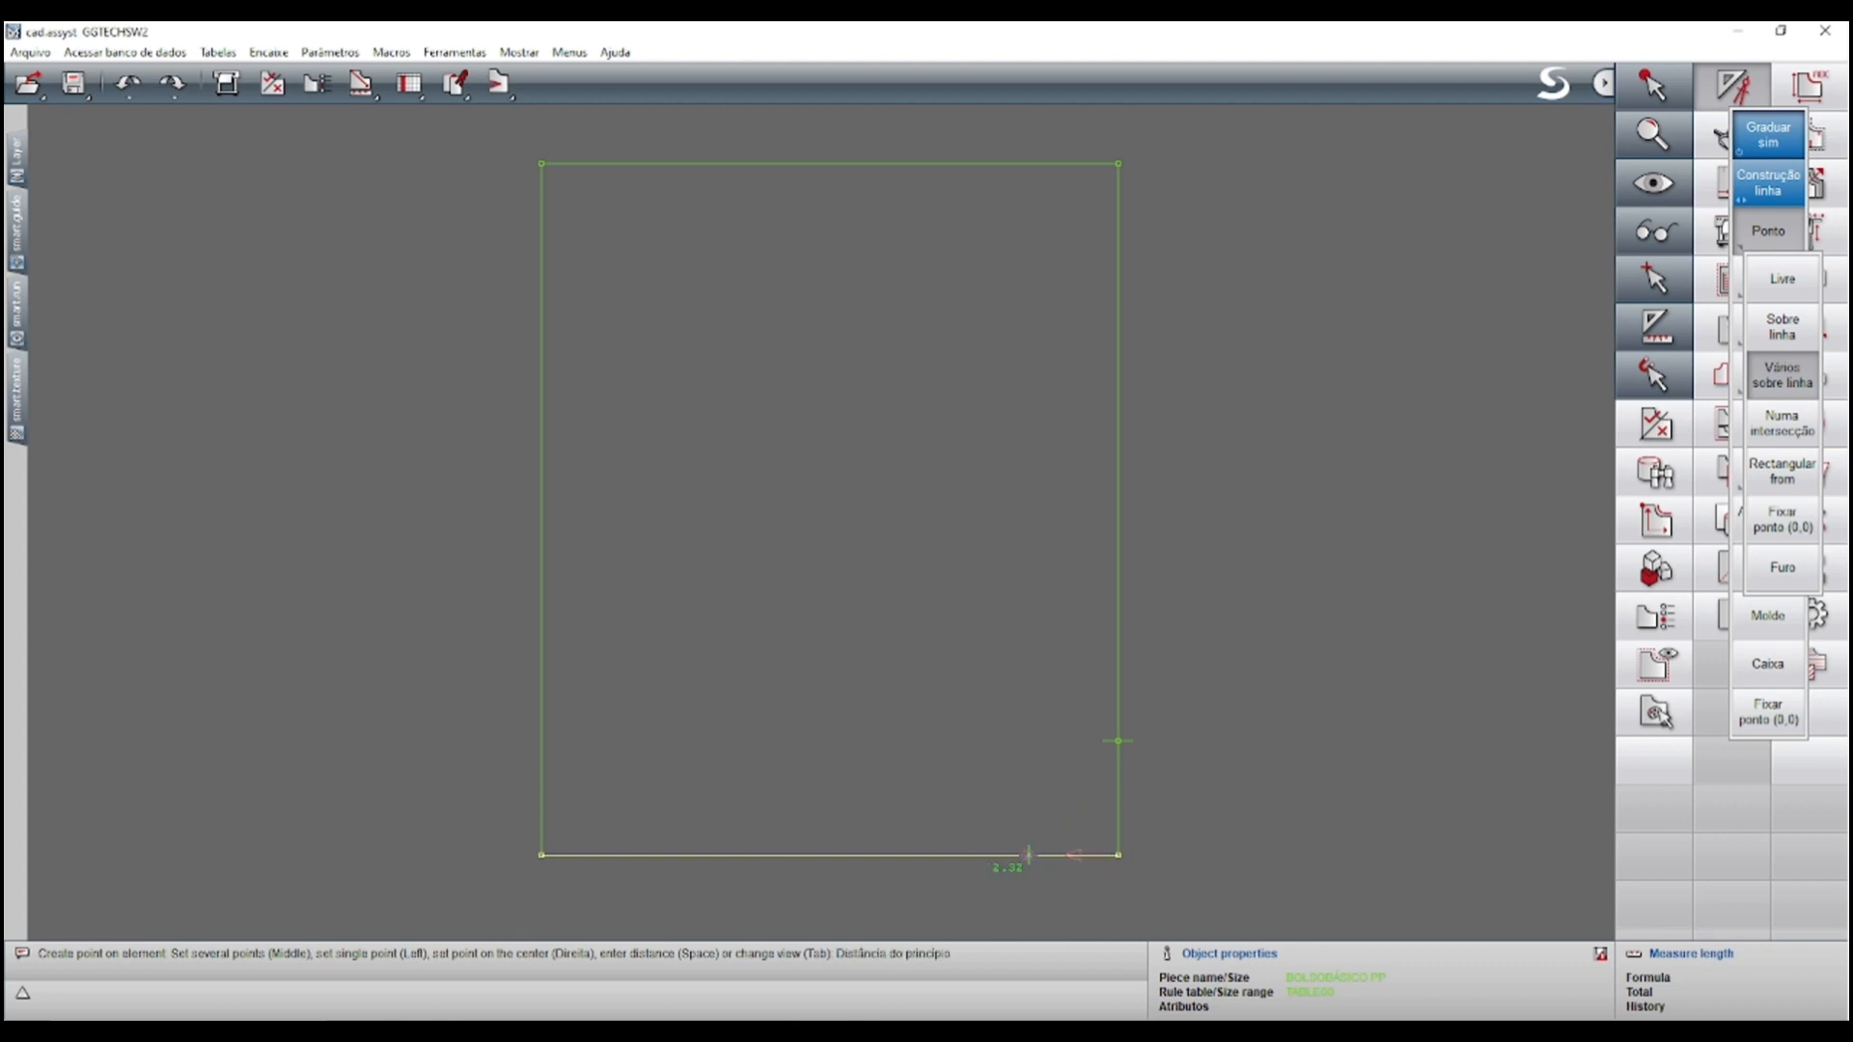
{"action": "key", "text": "space"}
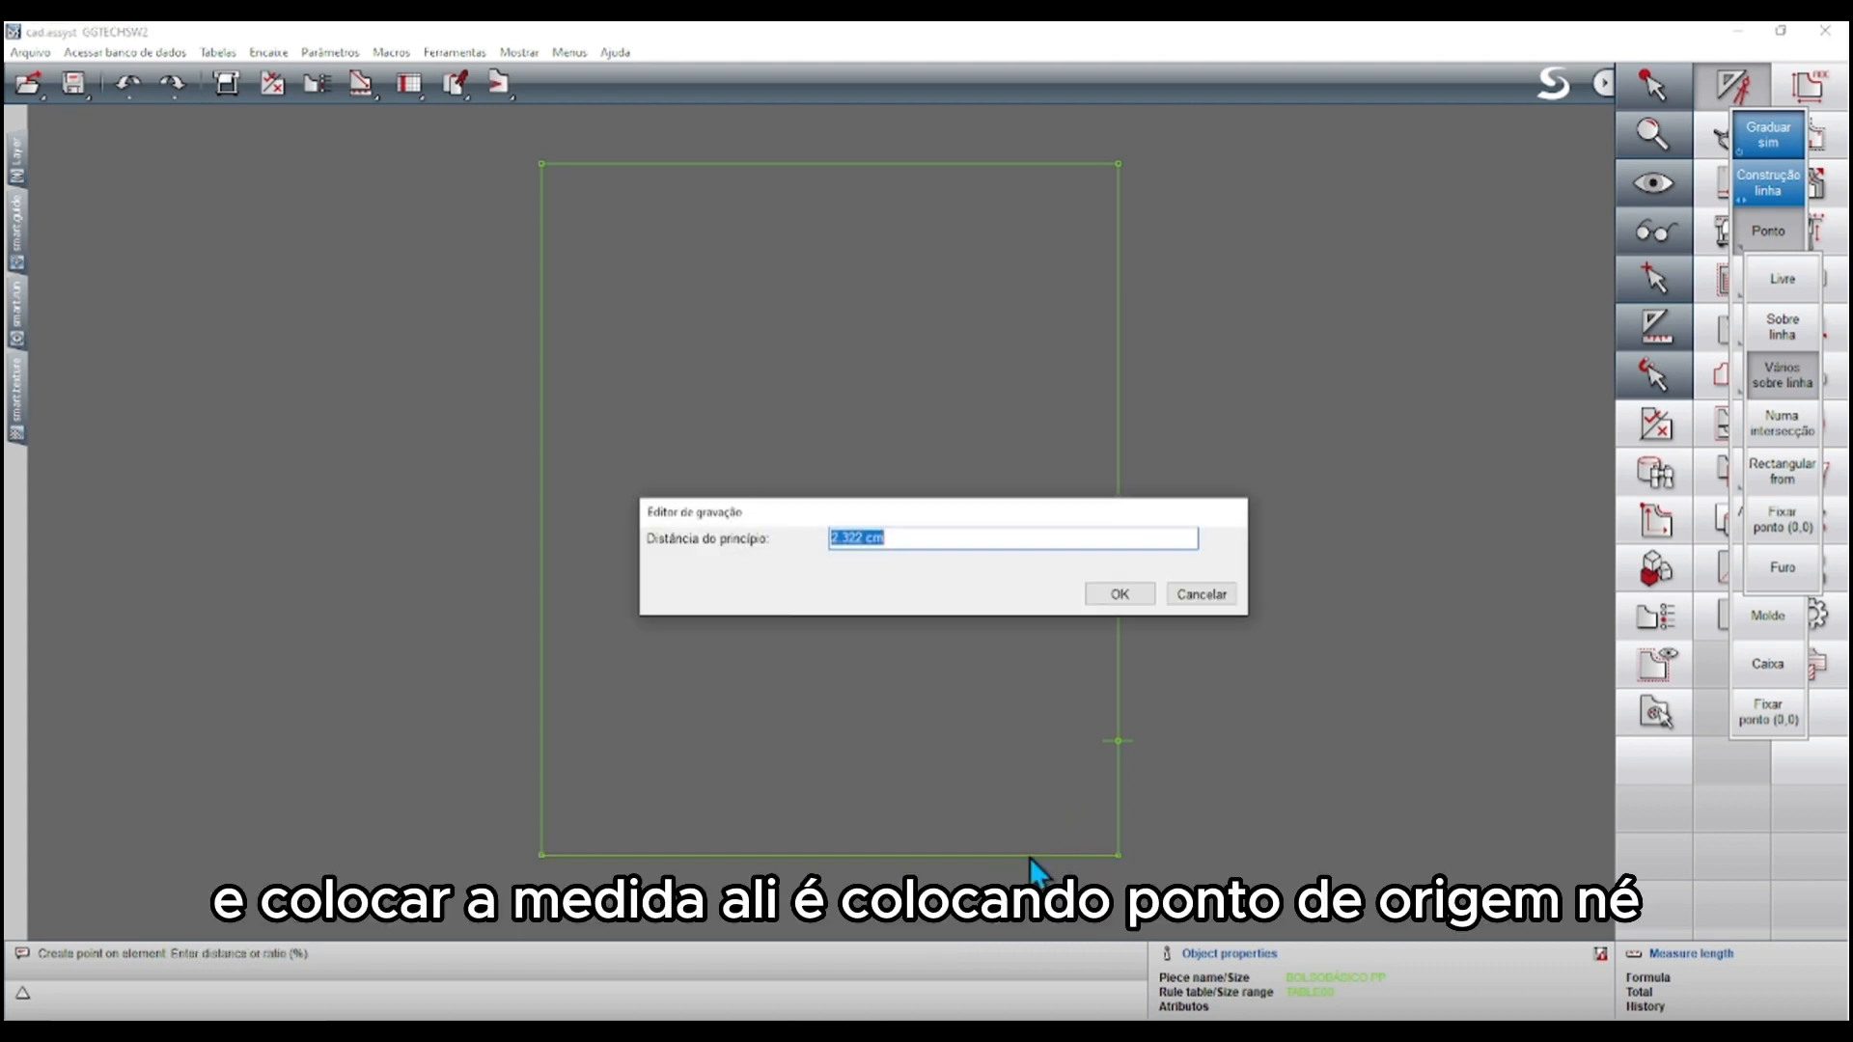
{"action": "type", "text": "3"}
{"action": "left_click", "coordinate": [1120, 596]}
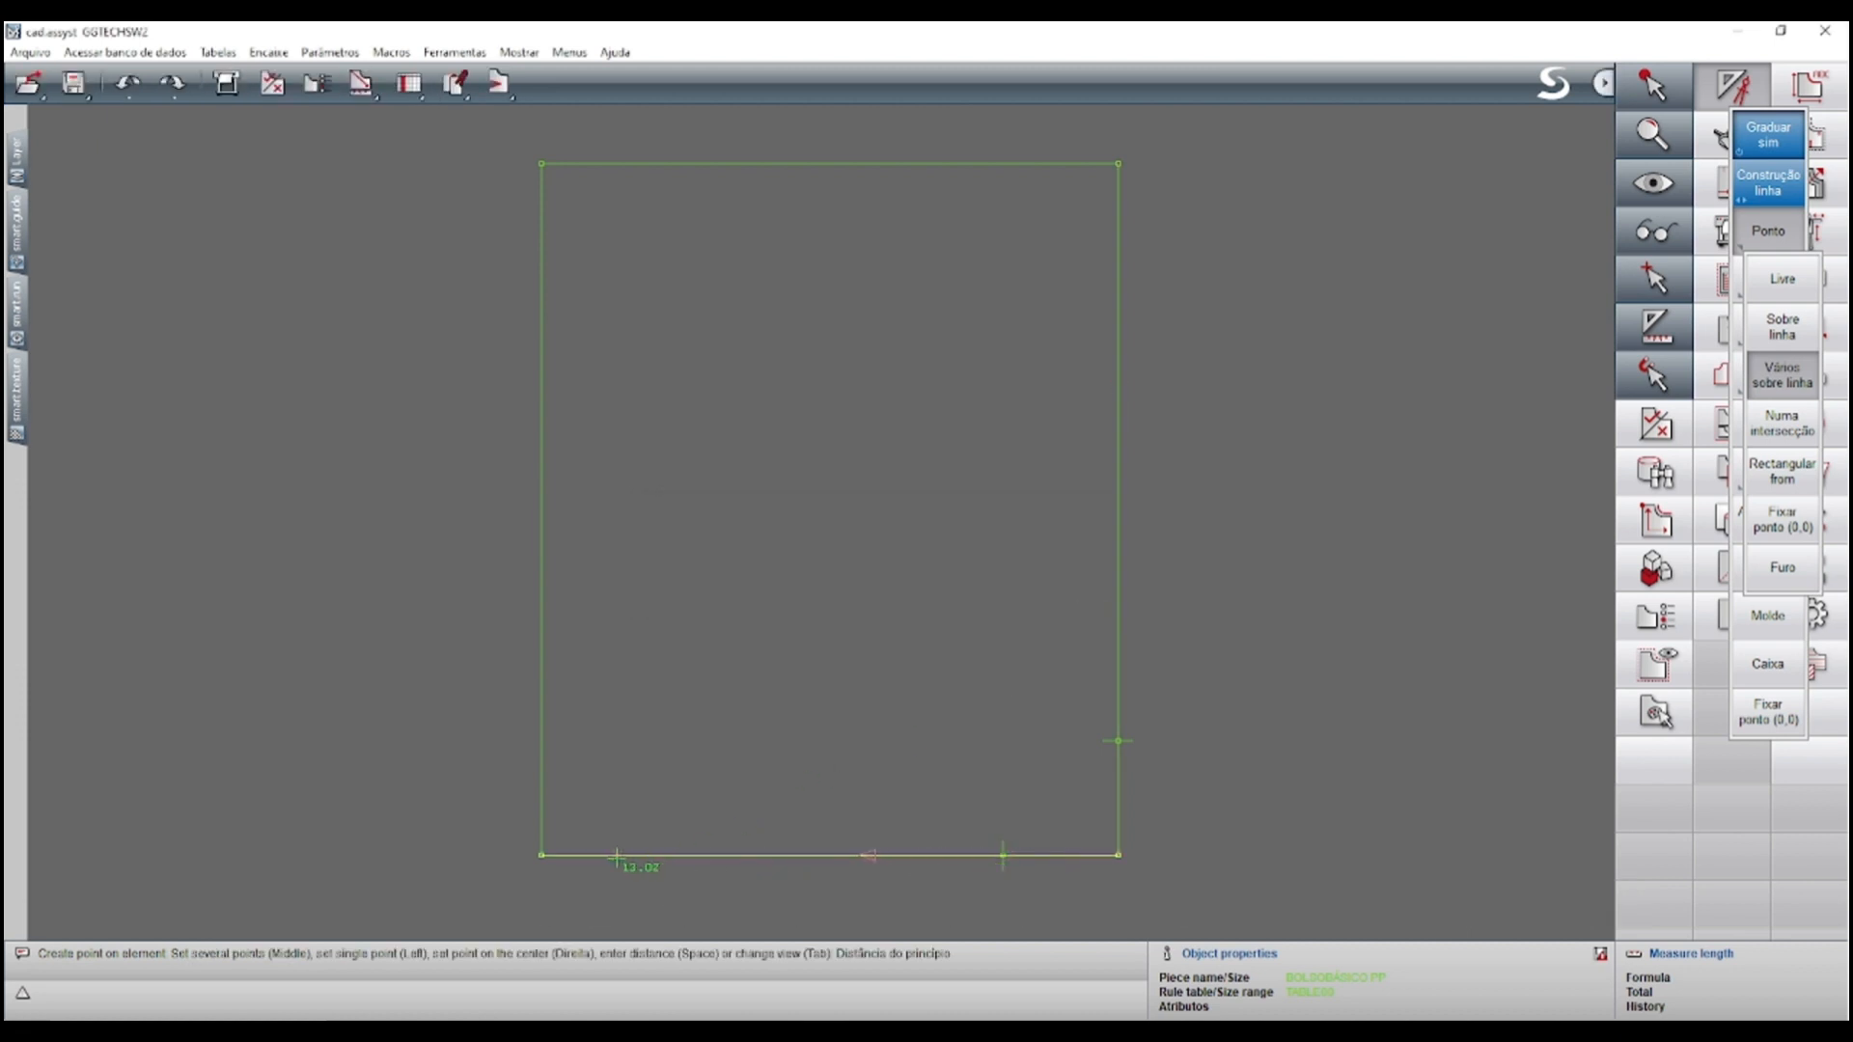
Place a point on the bottom edge 3 cm from the lower-left corner, measured from the line's end
{"action": "key", "text": "Tab"}
{"action": "key", "text": "Tab"}
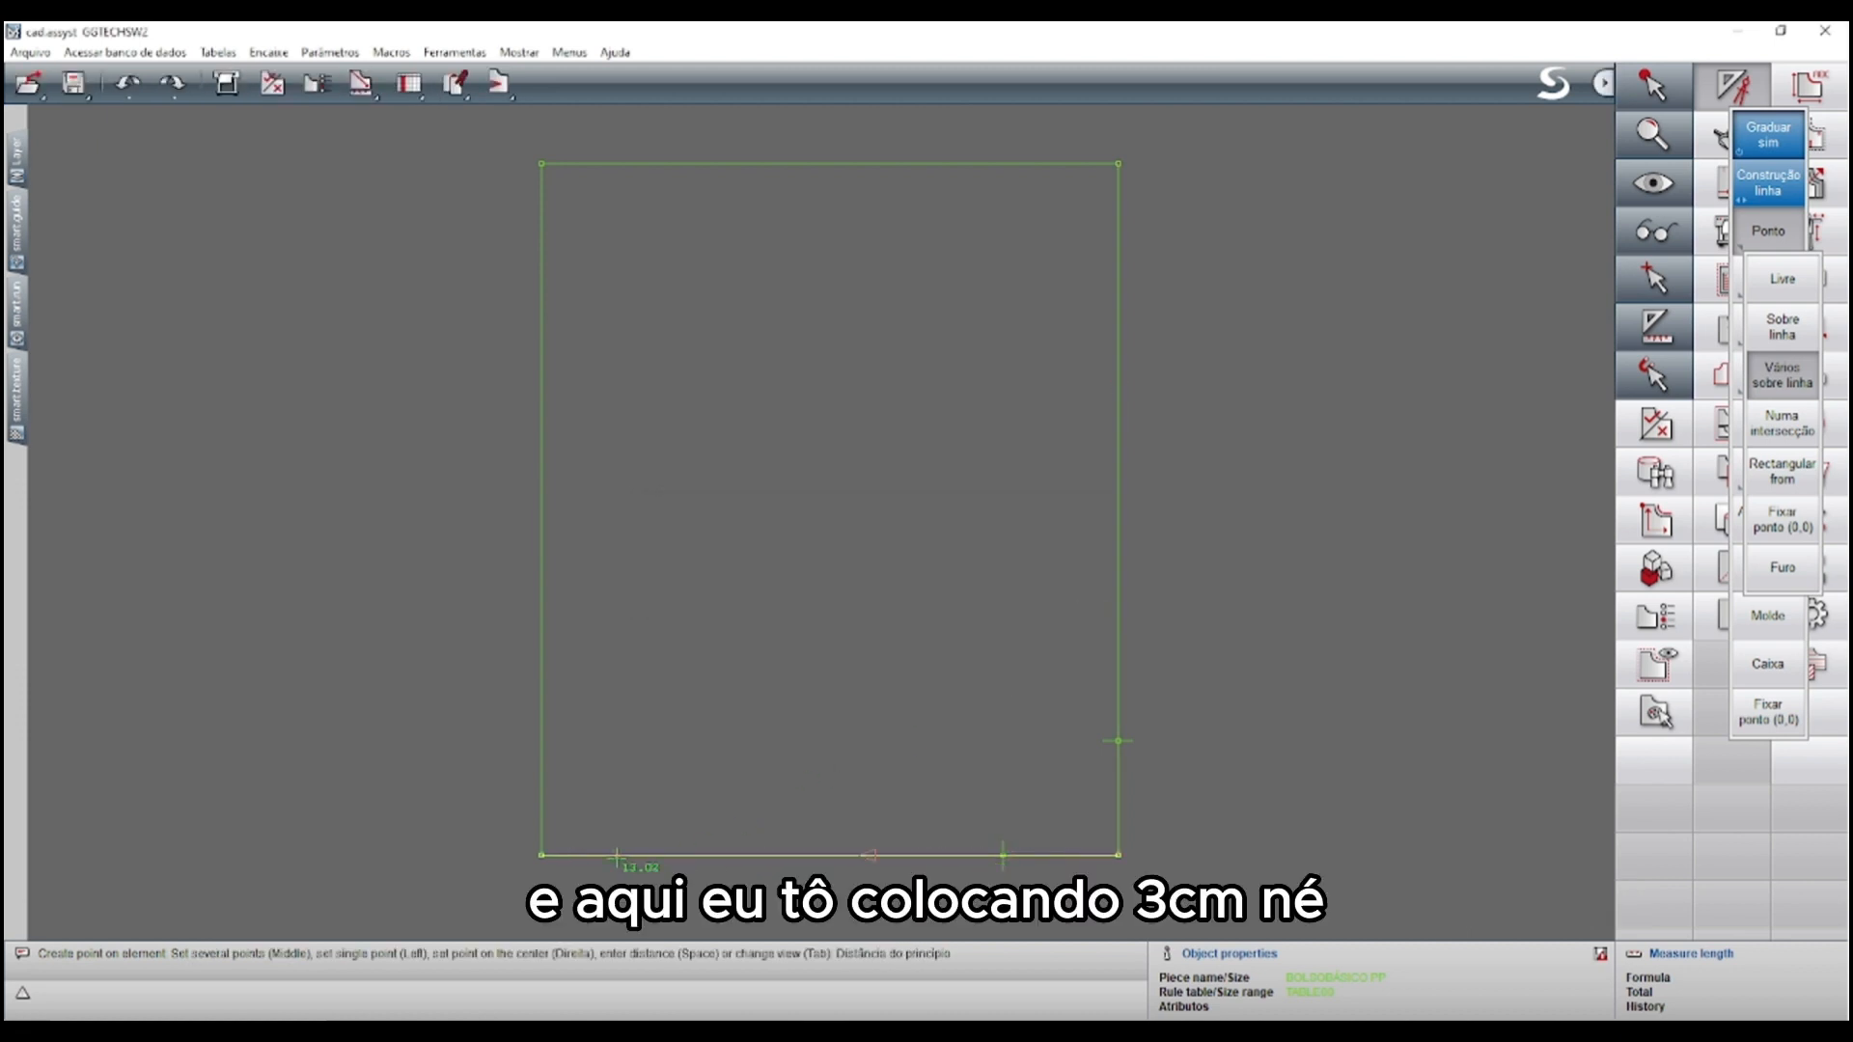
{"action": "key", "text": "Tab"}
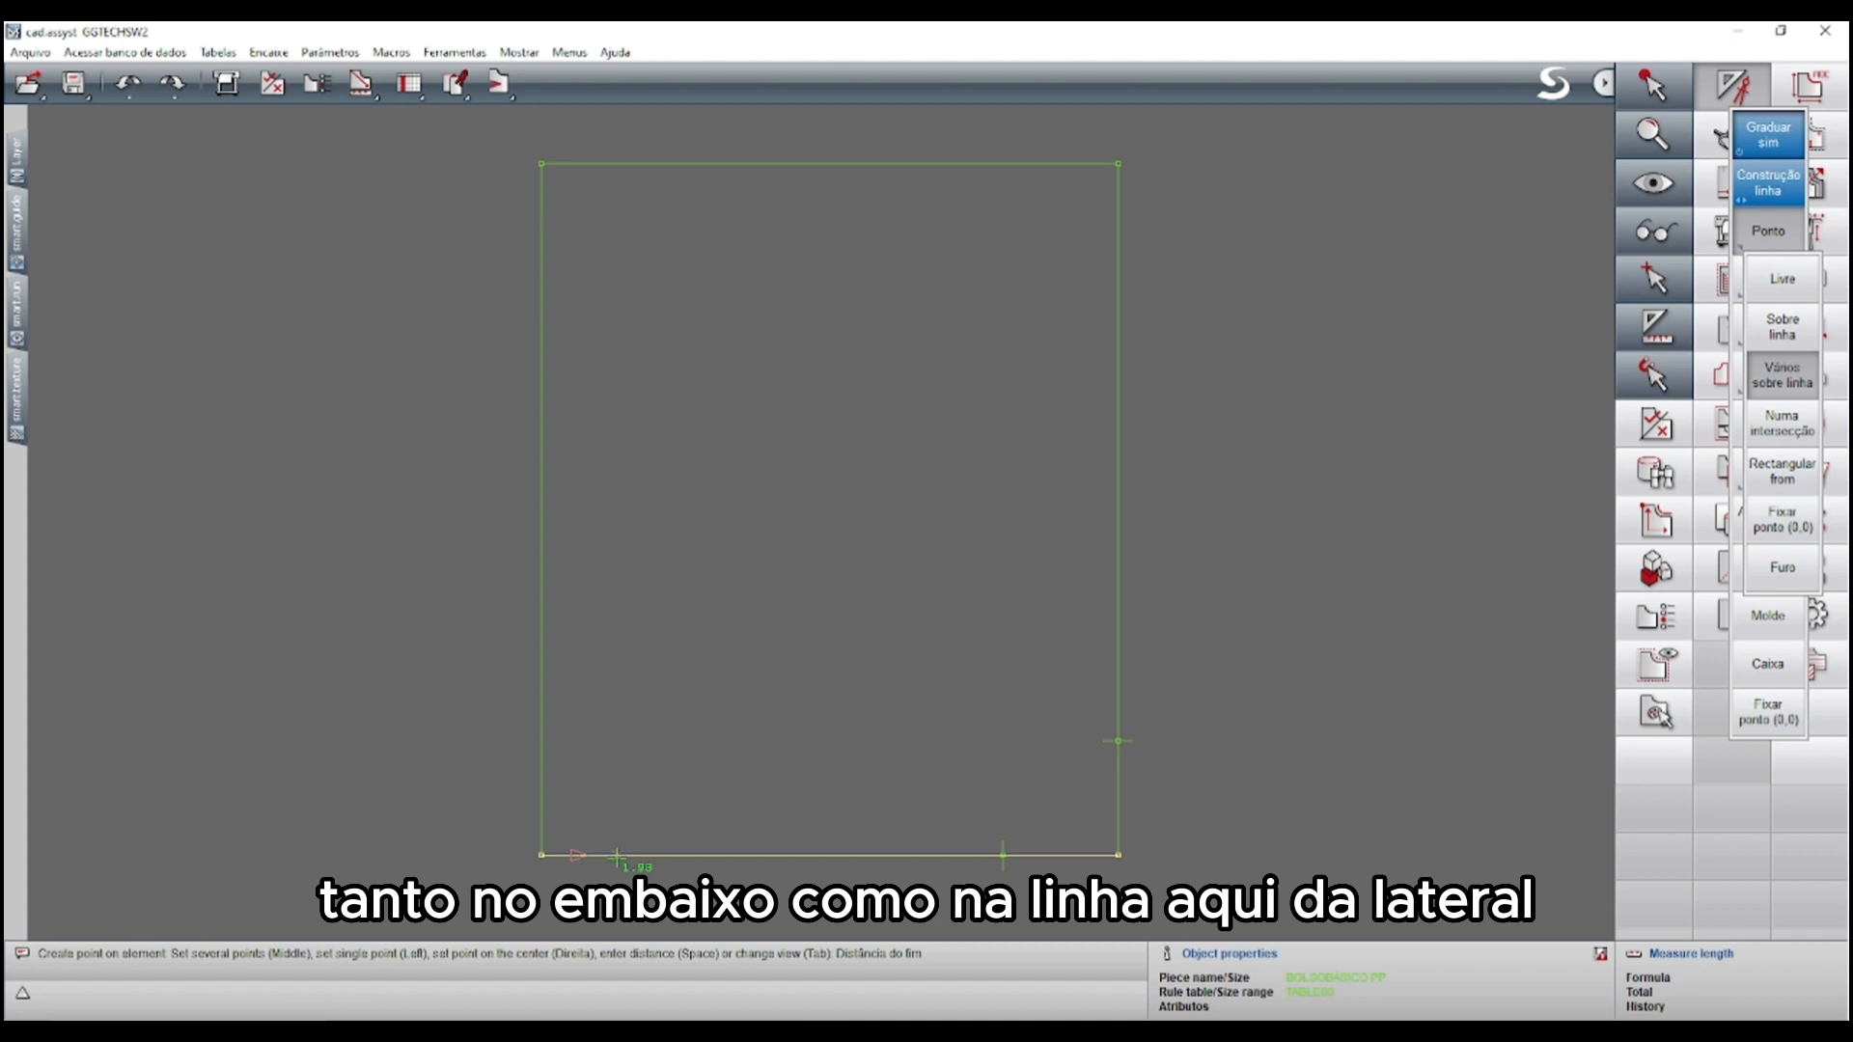
{"action": "key", "text": "space"}
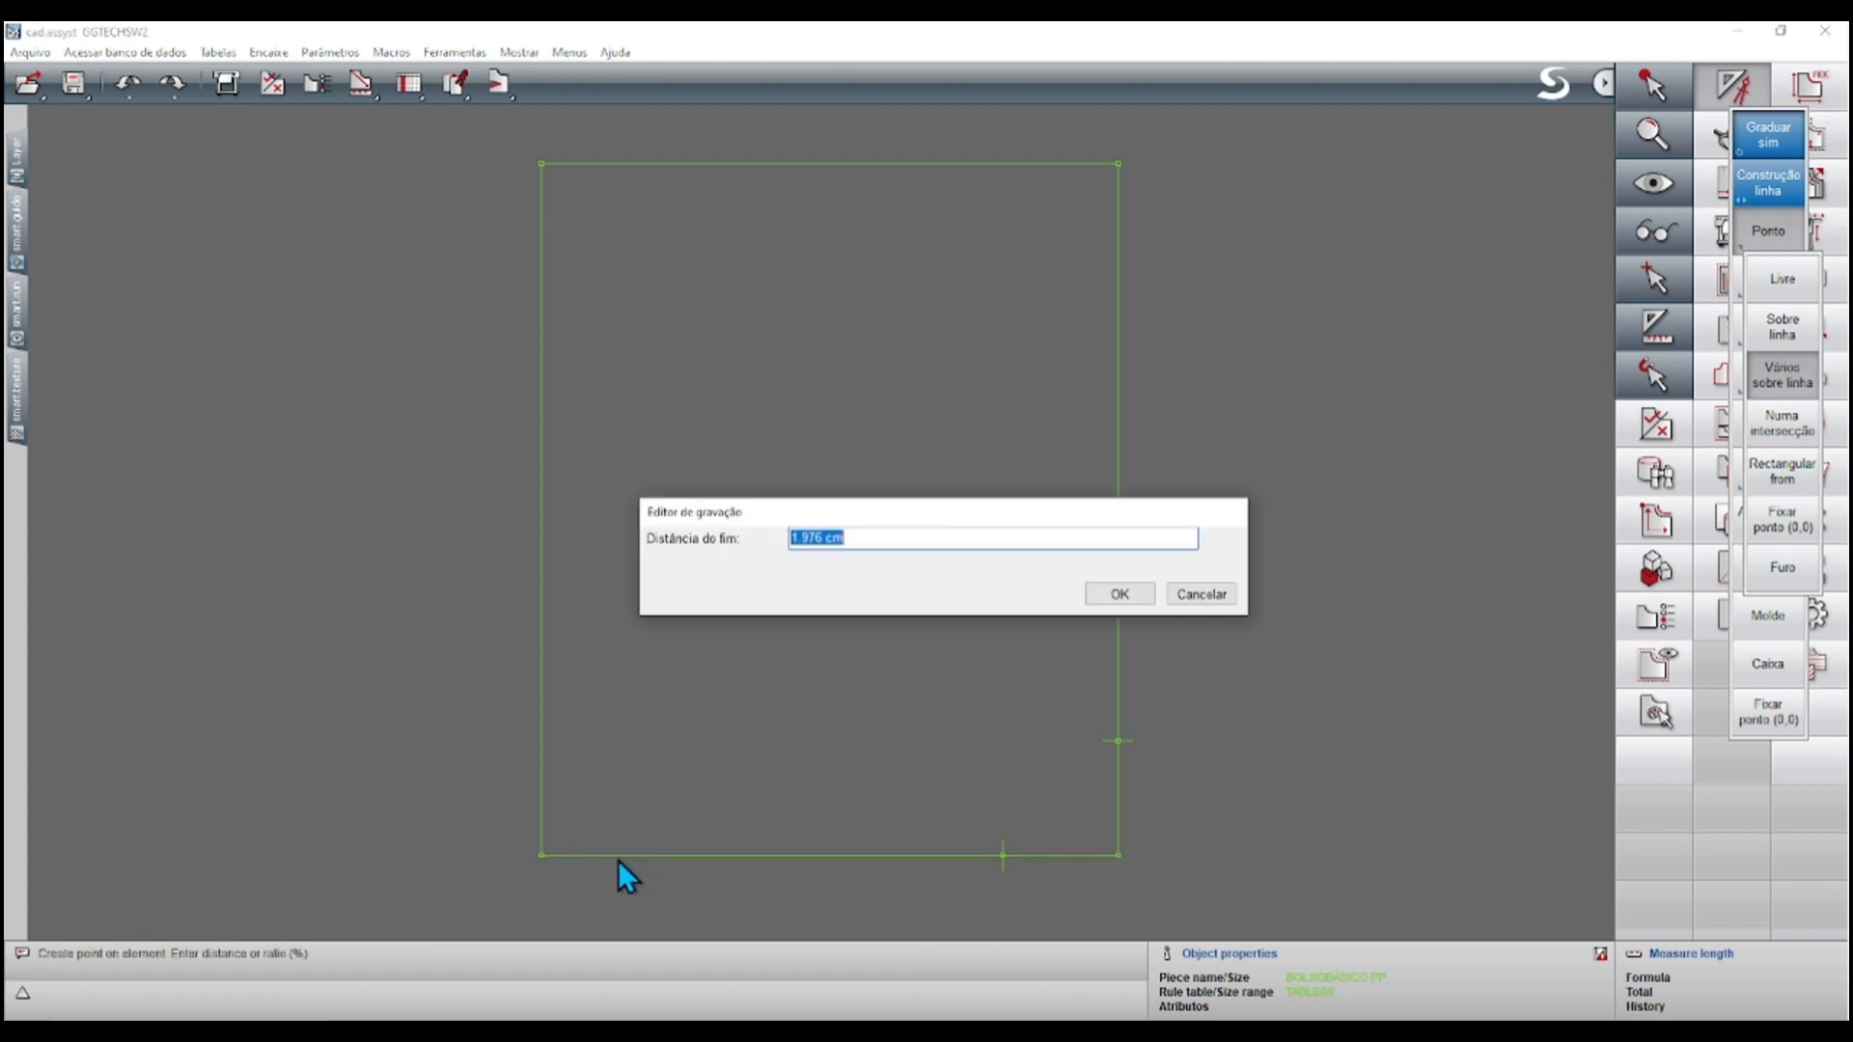
{"action": "type", "text": "3"}
{"action": "left_click", "coordinate": [1120, 595]}
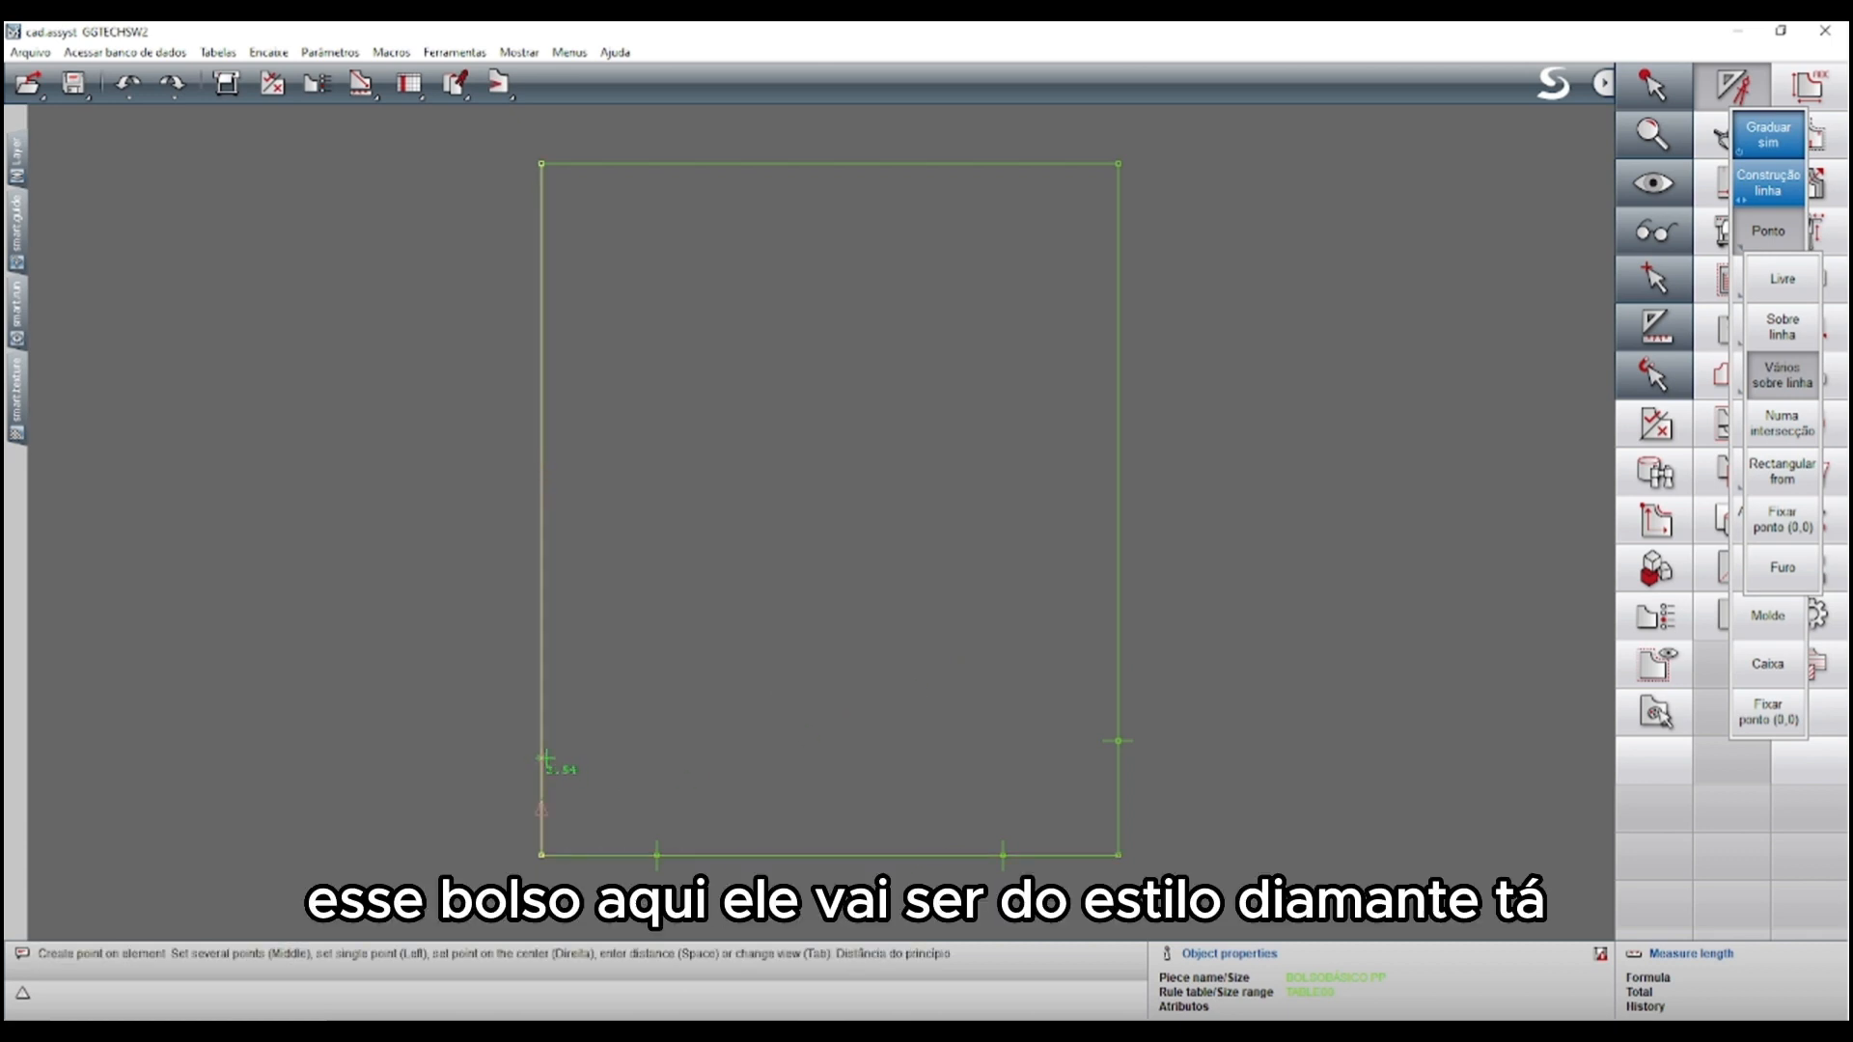
Place a point on the left edge 3 cm above the lower corner, measured from the line's beginning
{"action": "key", "text": "space"}
{"action": "type", "text": "3"}
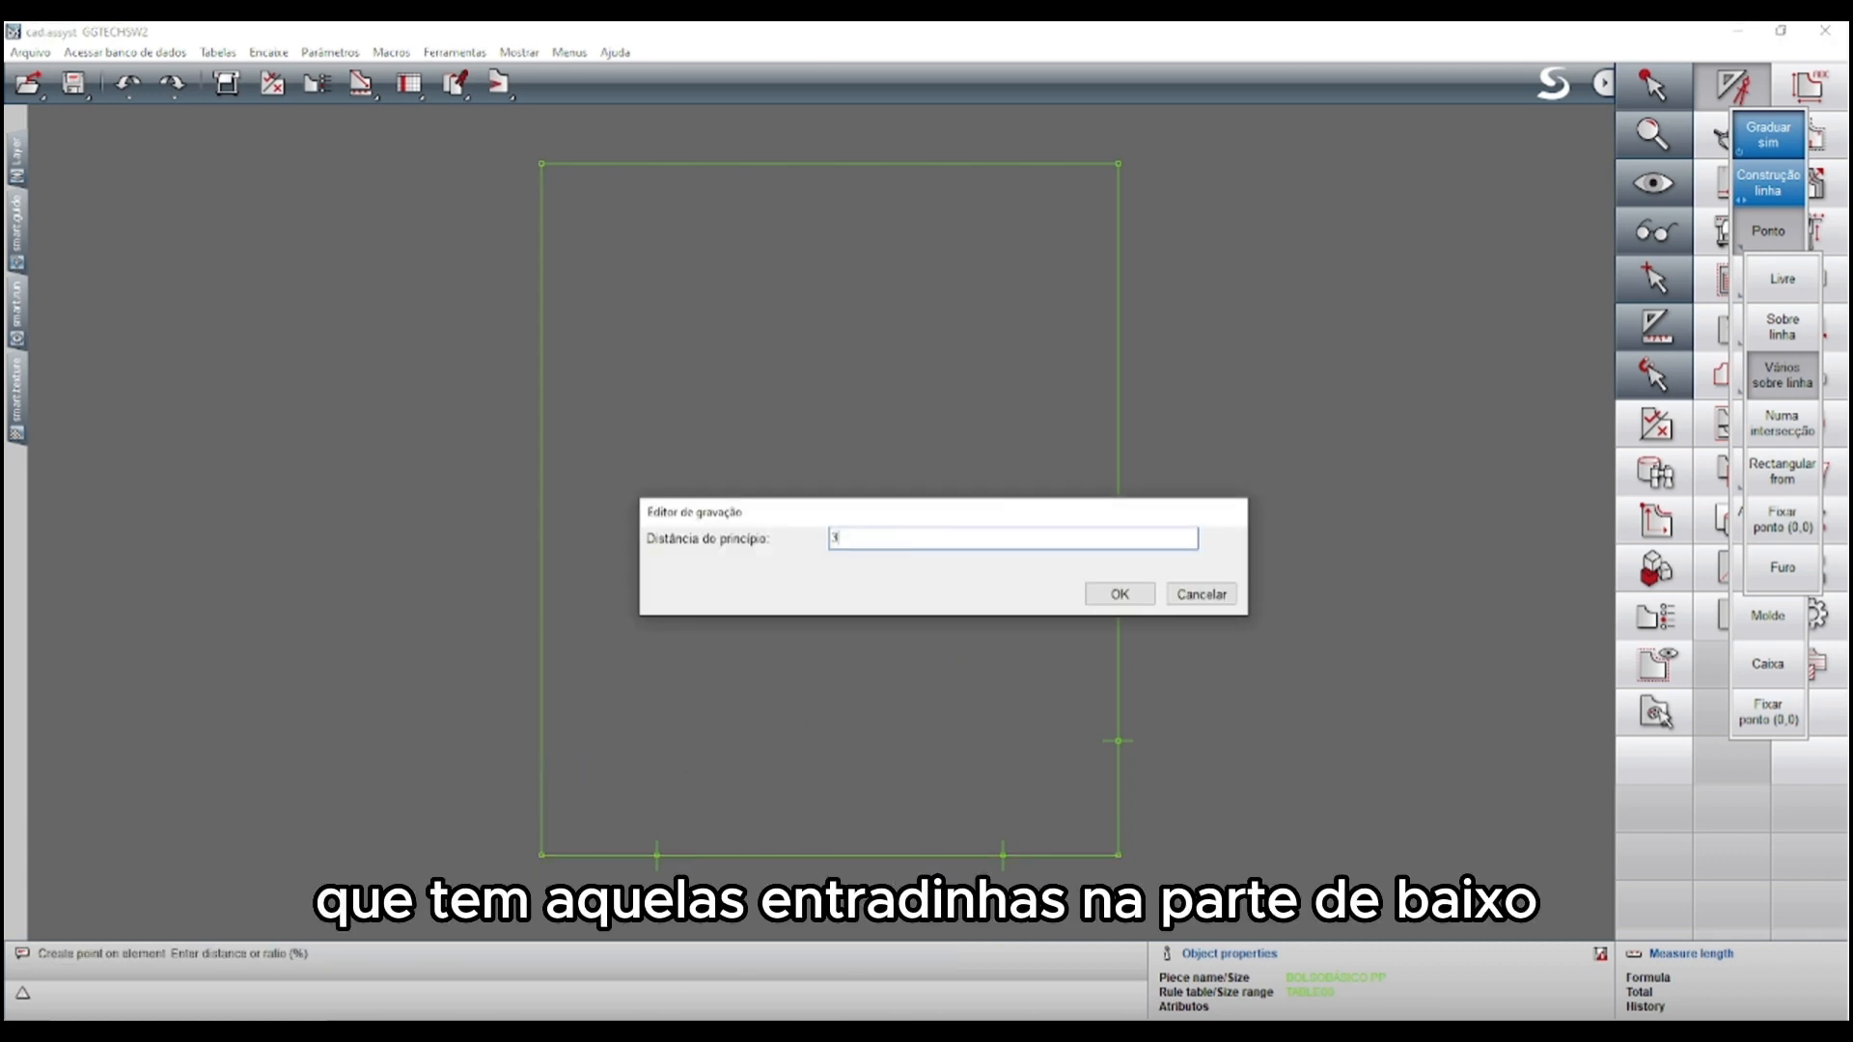
{"action": "left_click", "coordinate": [1119, 595]}
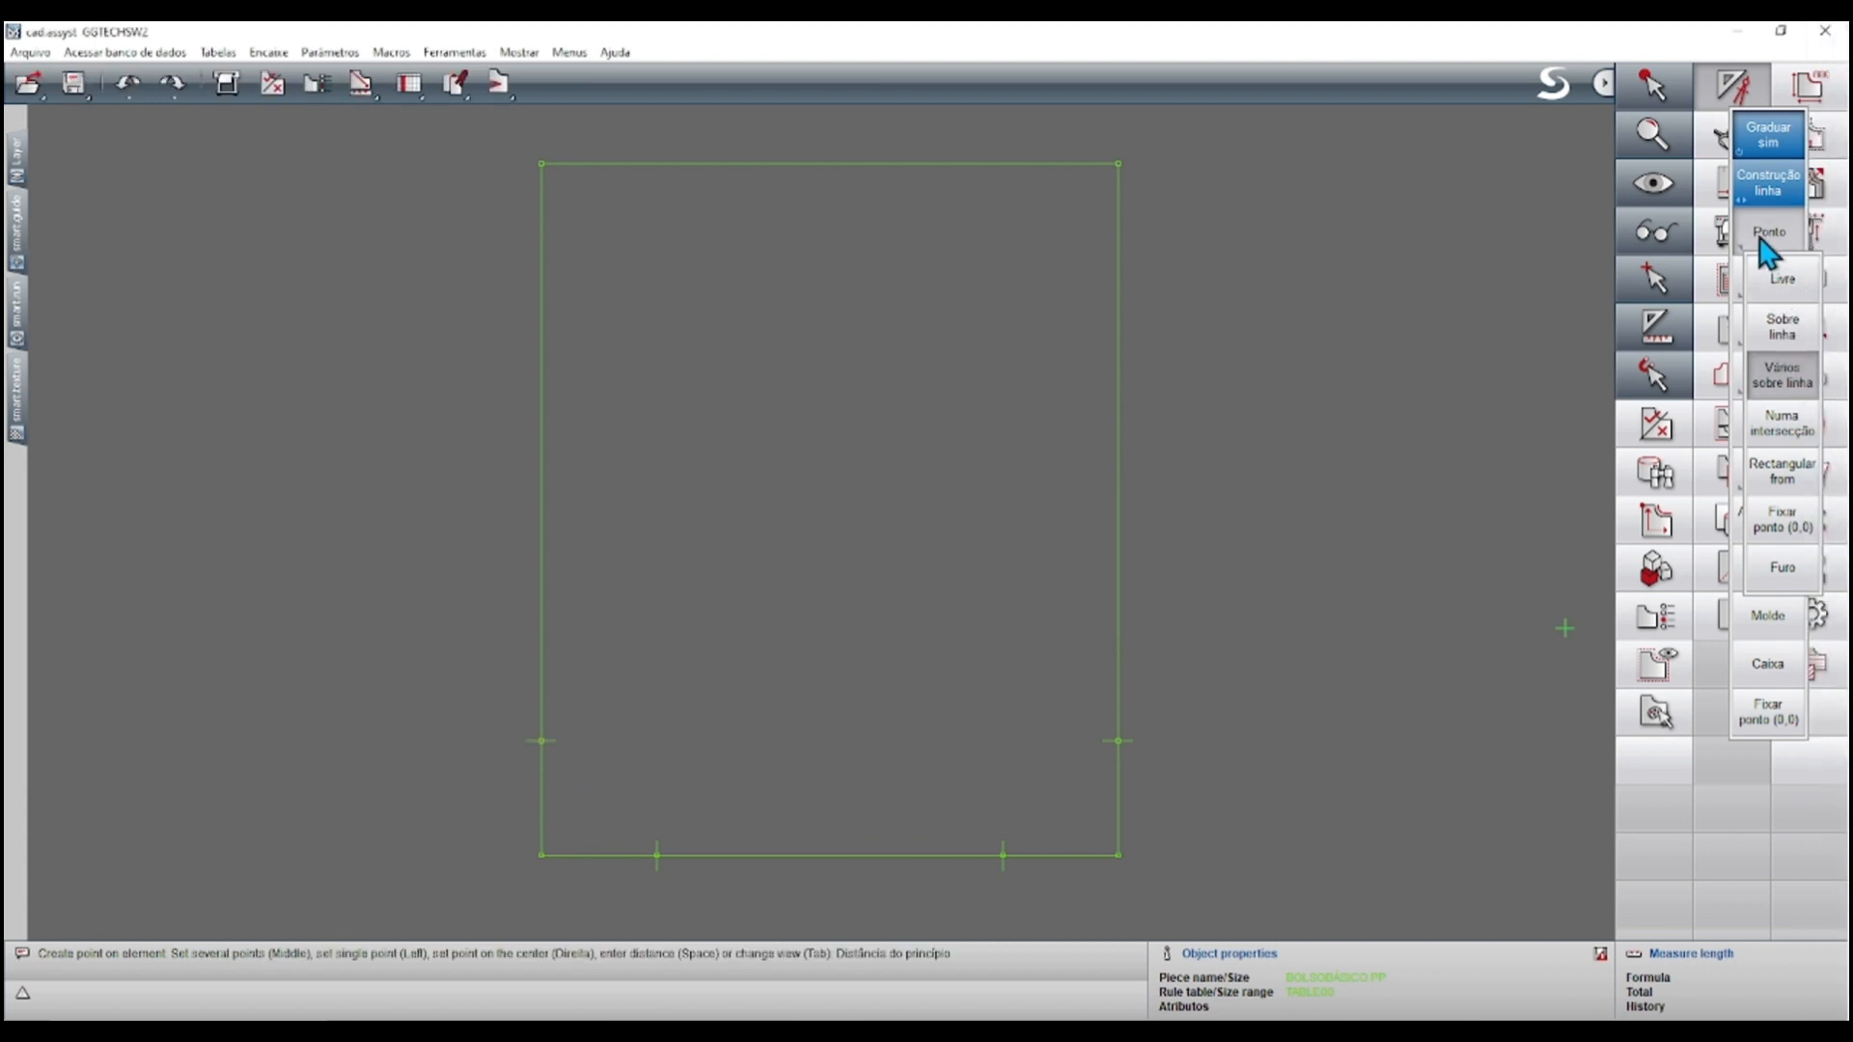
Draw two-point construction lines joining the 3 cm points across the lower-right and lower-left corners of the rectangle
{"action": "left_click", "coordinate": [1769, 275]}
{"action": "left_click", "coordinate": [1782, 381]}
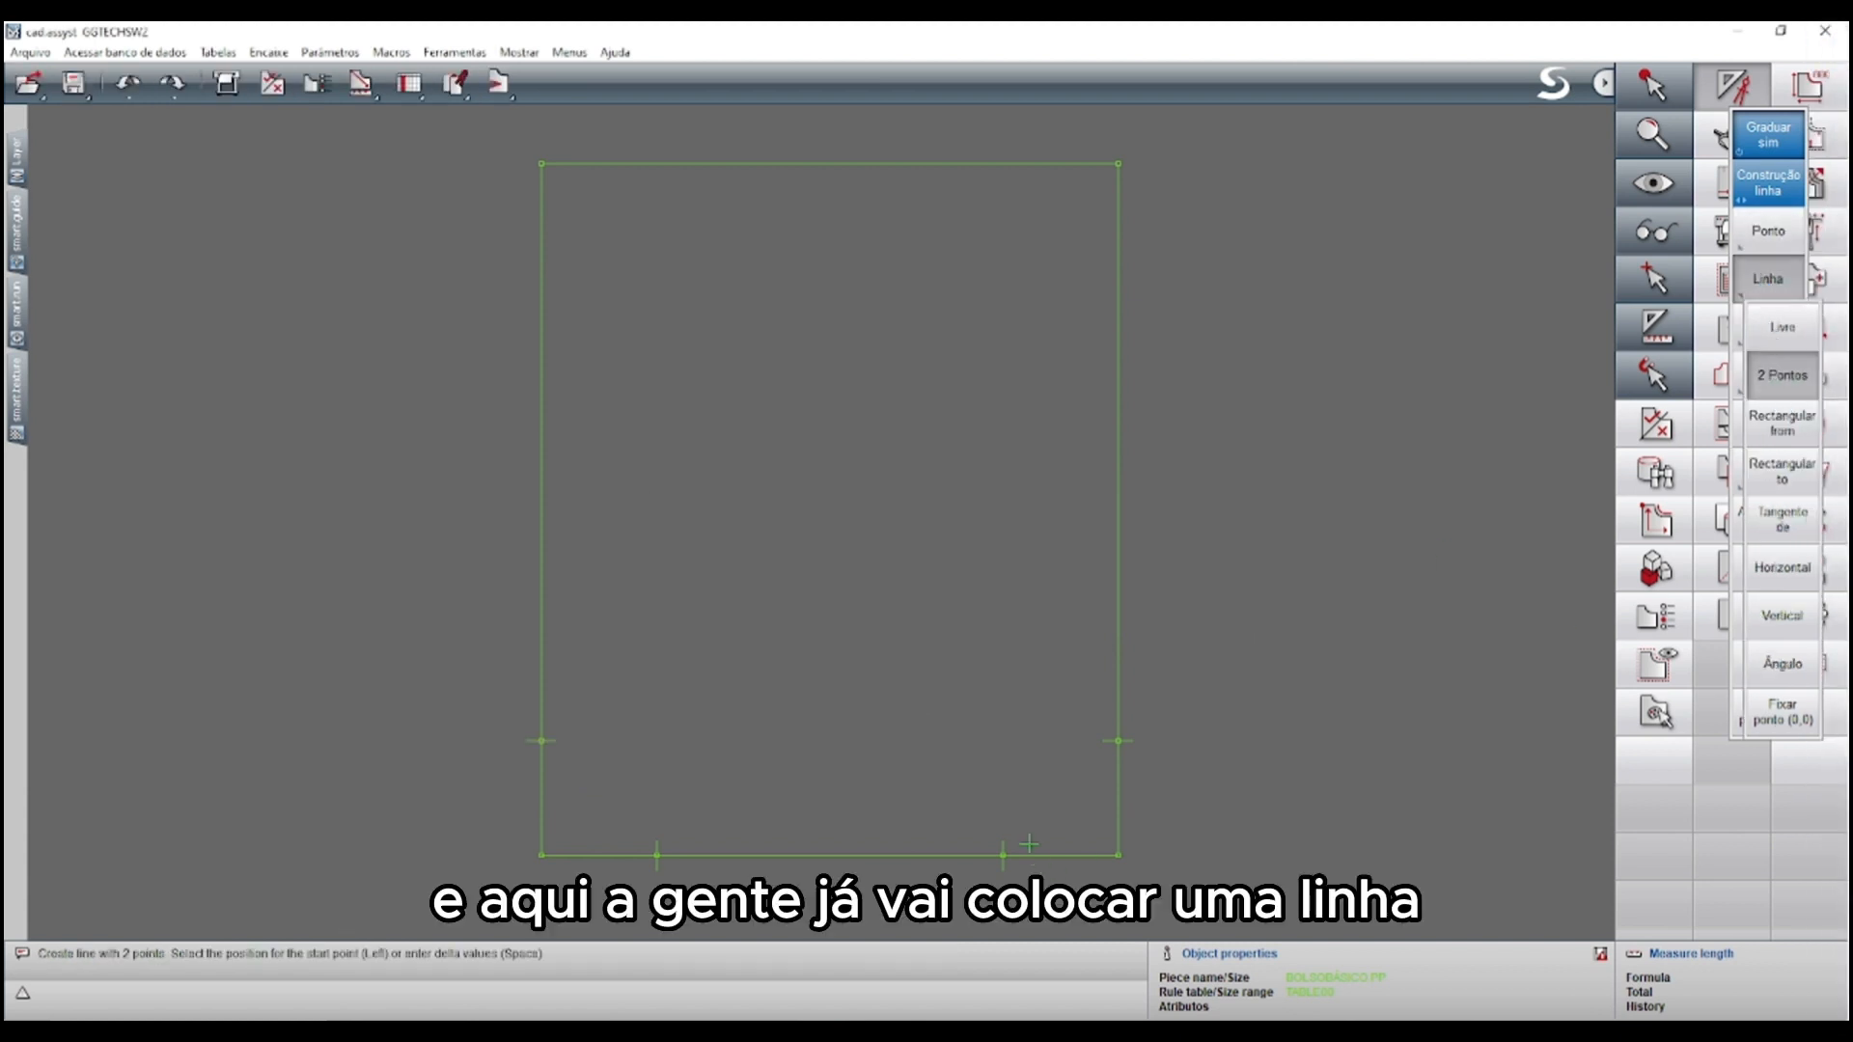
{"action": "left_click", "coordinate": [1118, 742]}
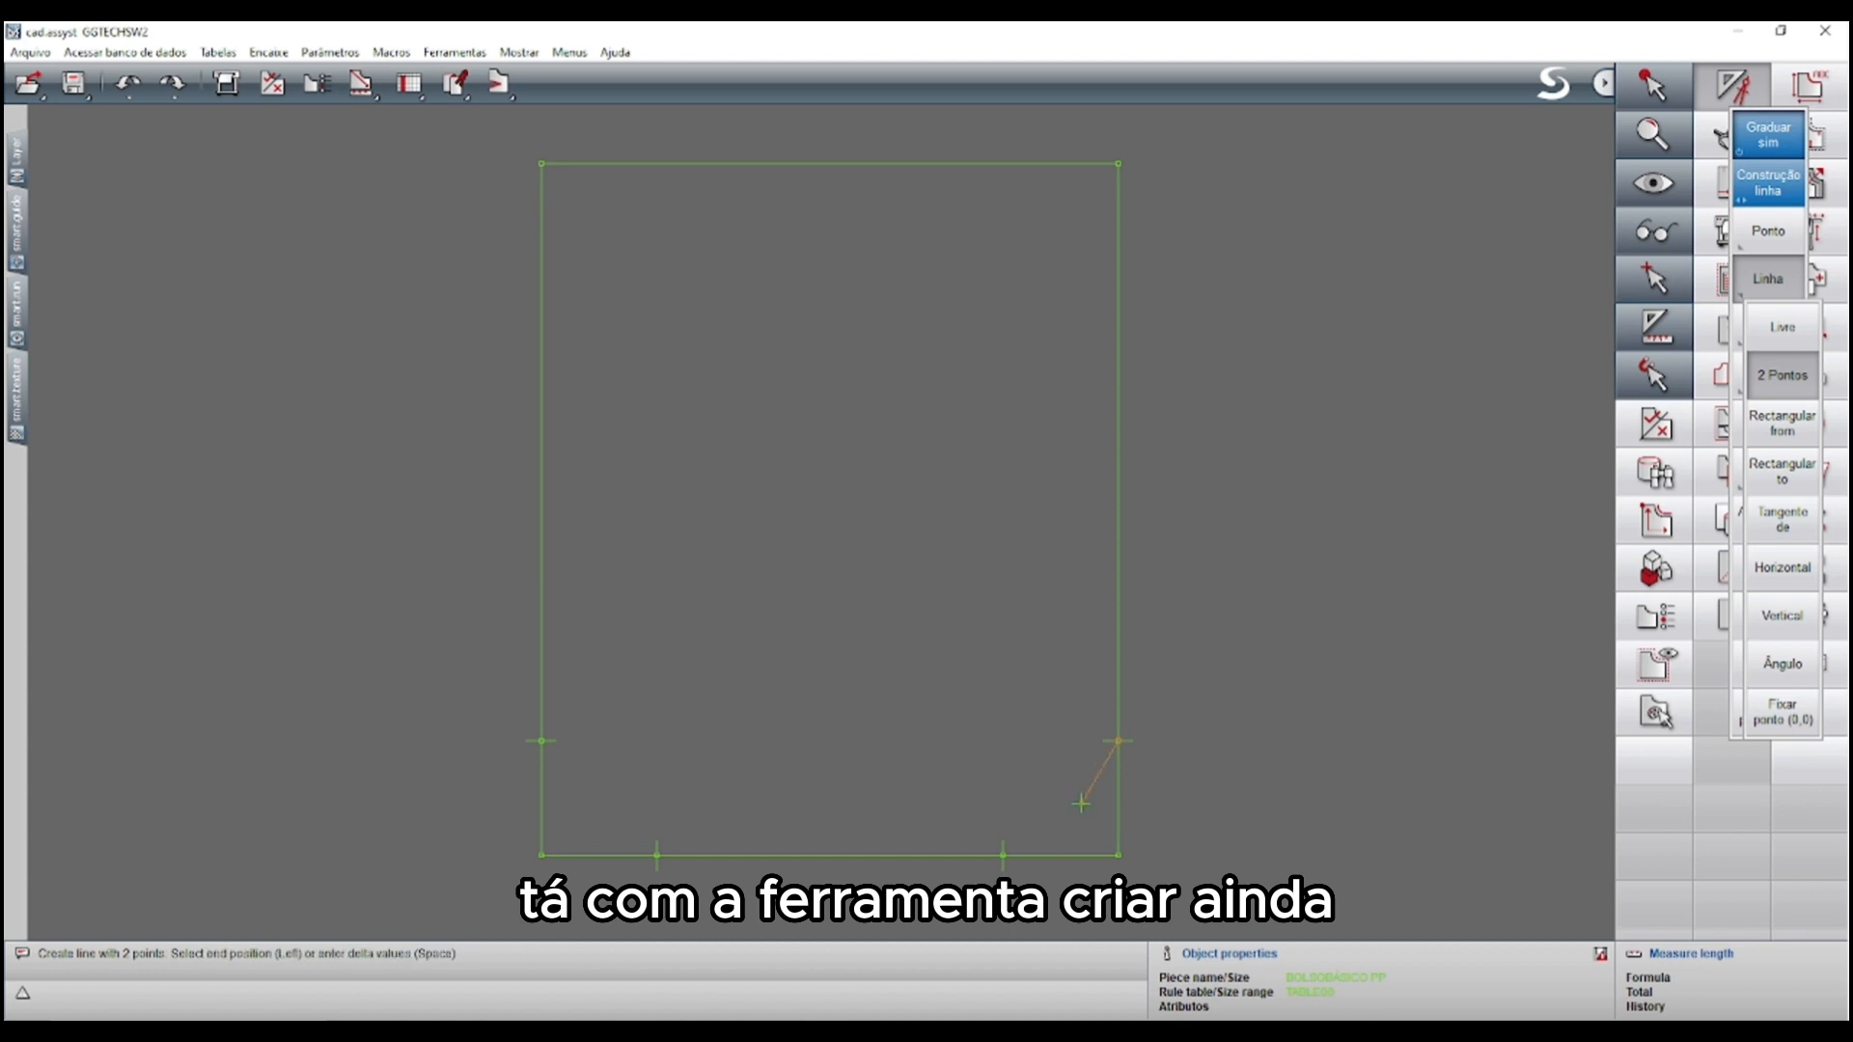
{"action": "left_click", "coordinate": [1003, 854]}
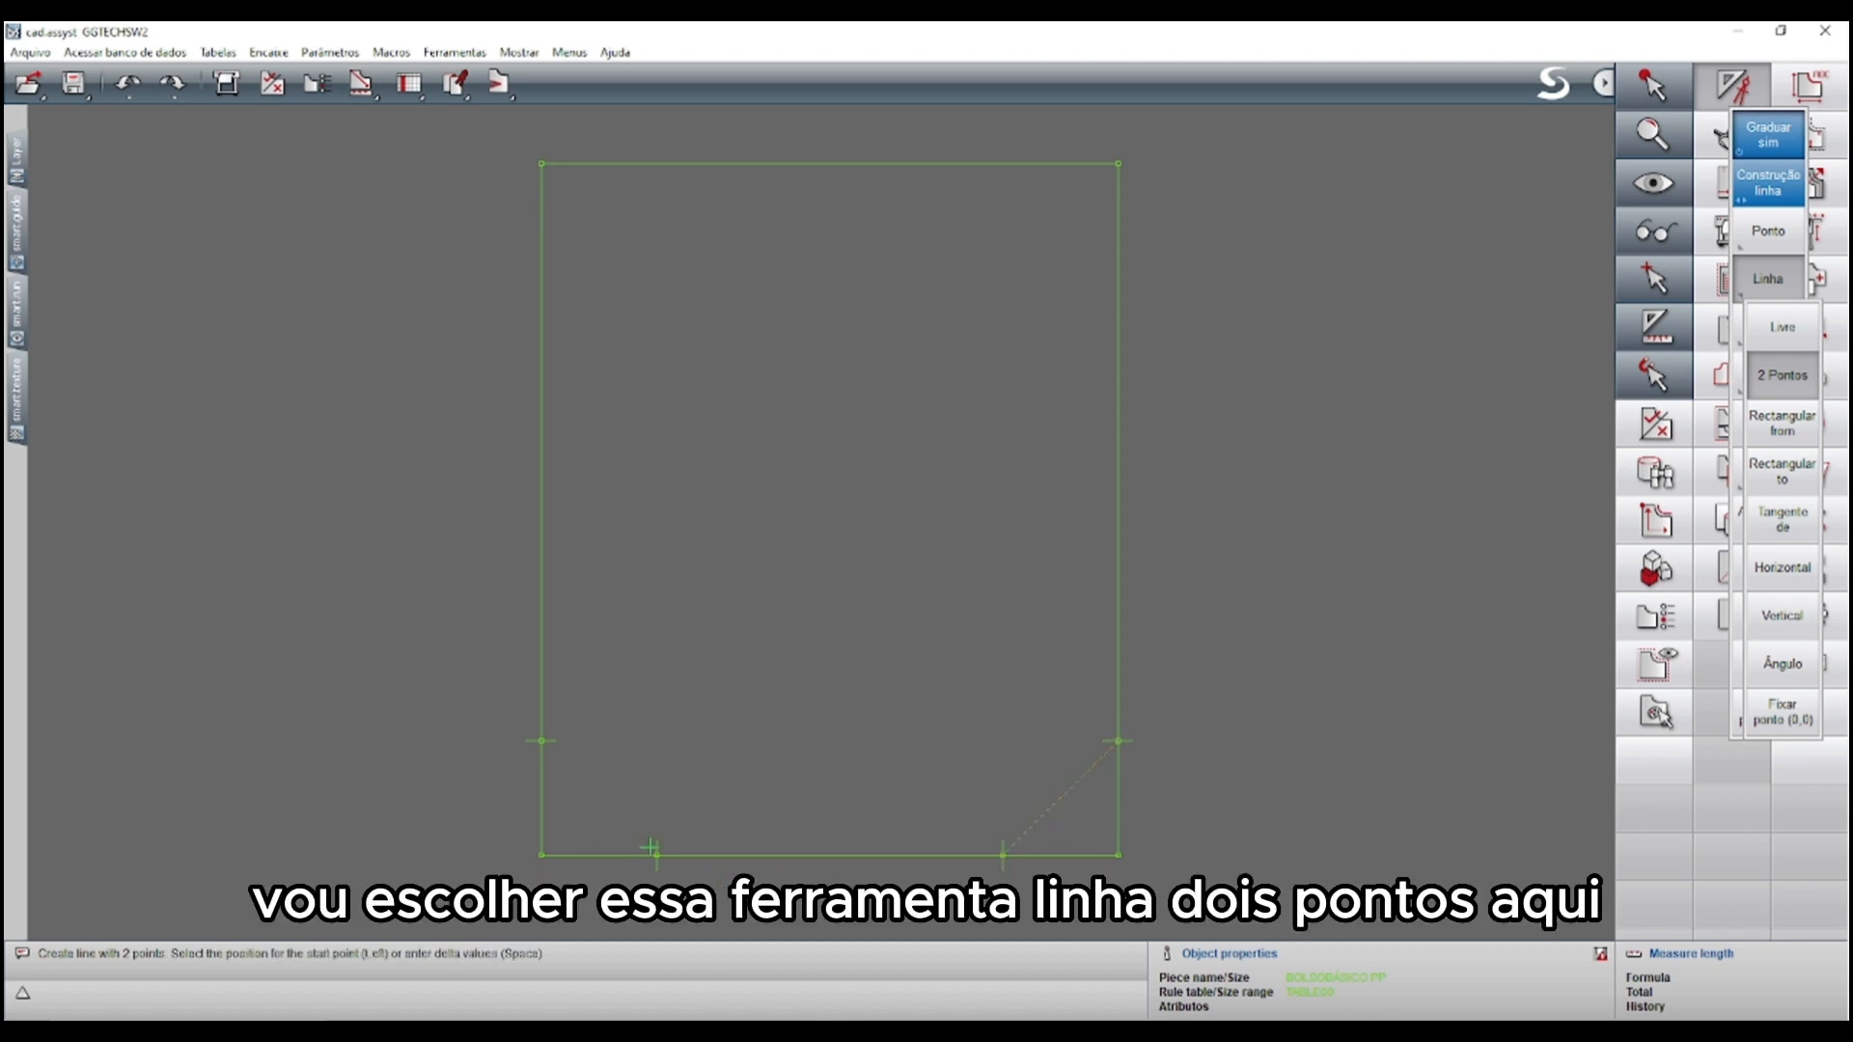
{"action": "left_click", "coordinate": [656, 854]}
{"action": "left_click", "coordinate": [541, 741]}
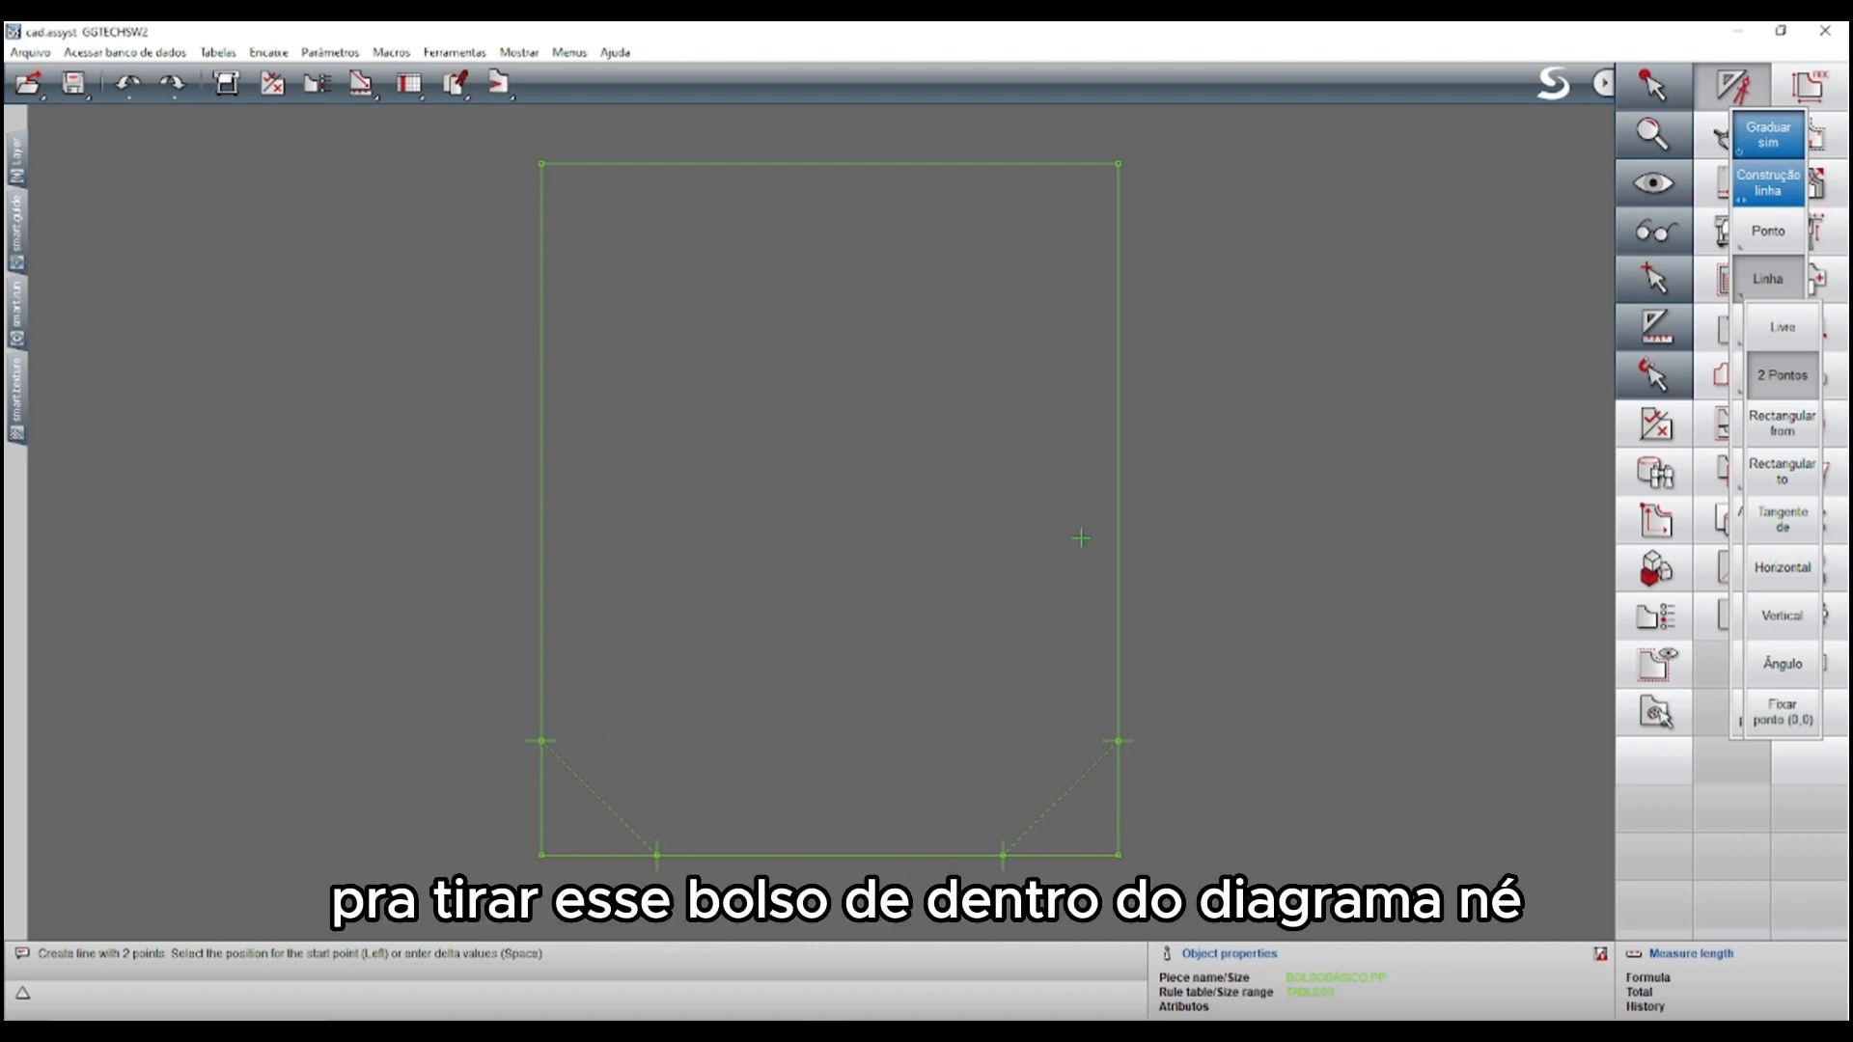
{"action": "left_click", "coordinate": [1695, 877]}
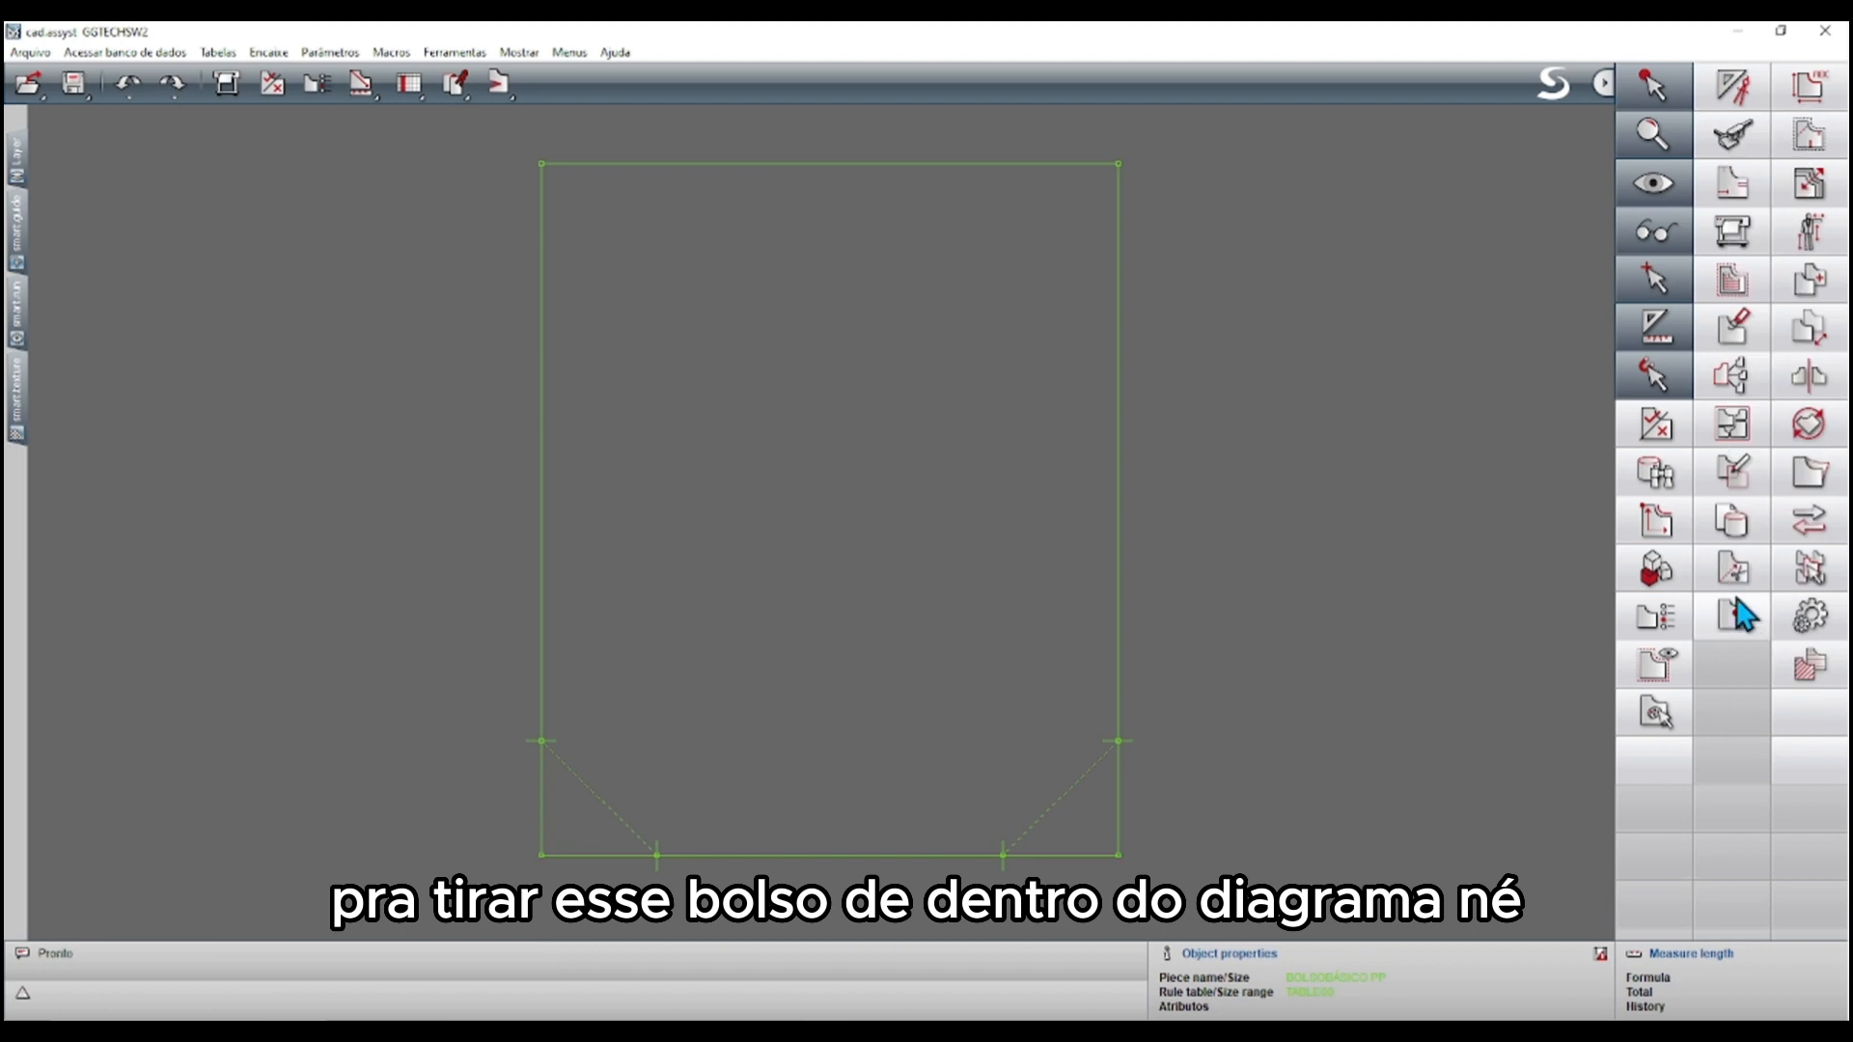
Trace the pocket as a main contour along the upper, side, diagonal and bottom lines, and place the new piece to the right of the diagram
{"action": "left_click", "coordinate": [1733, 475]}
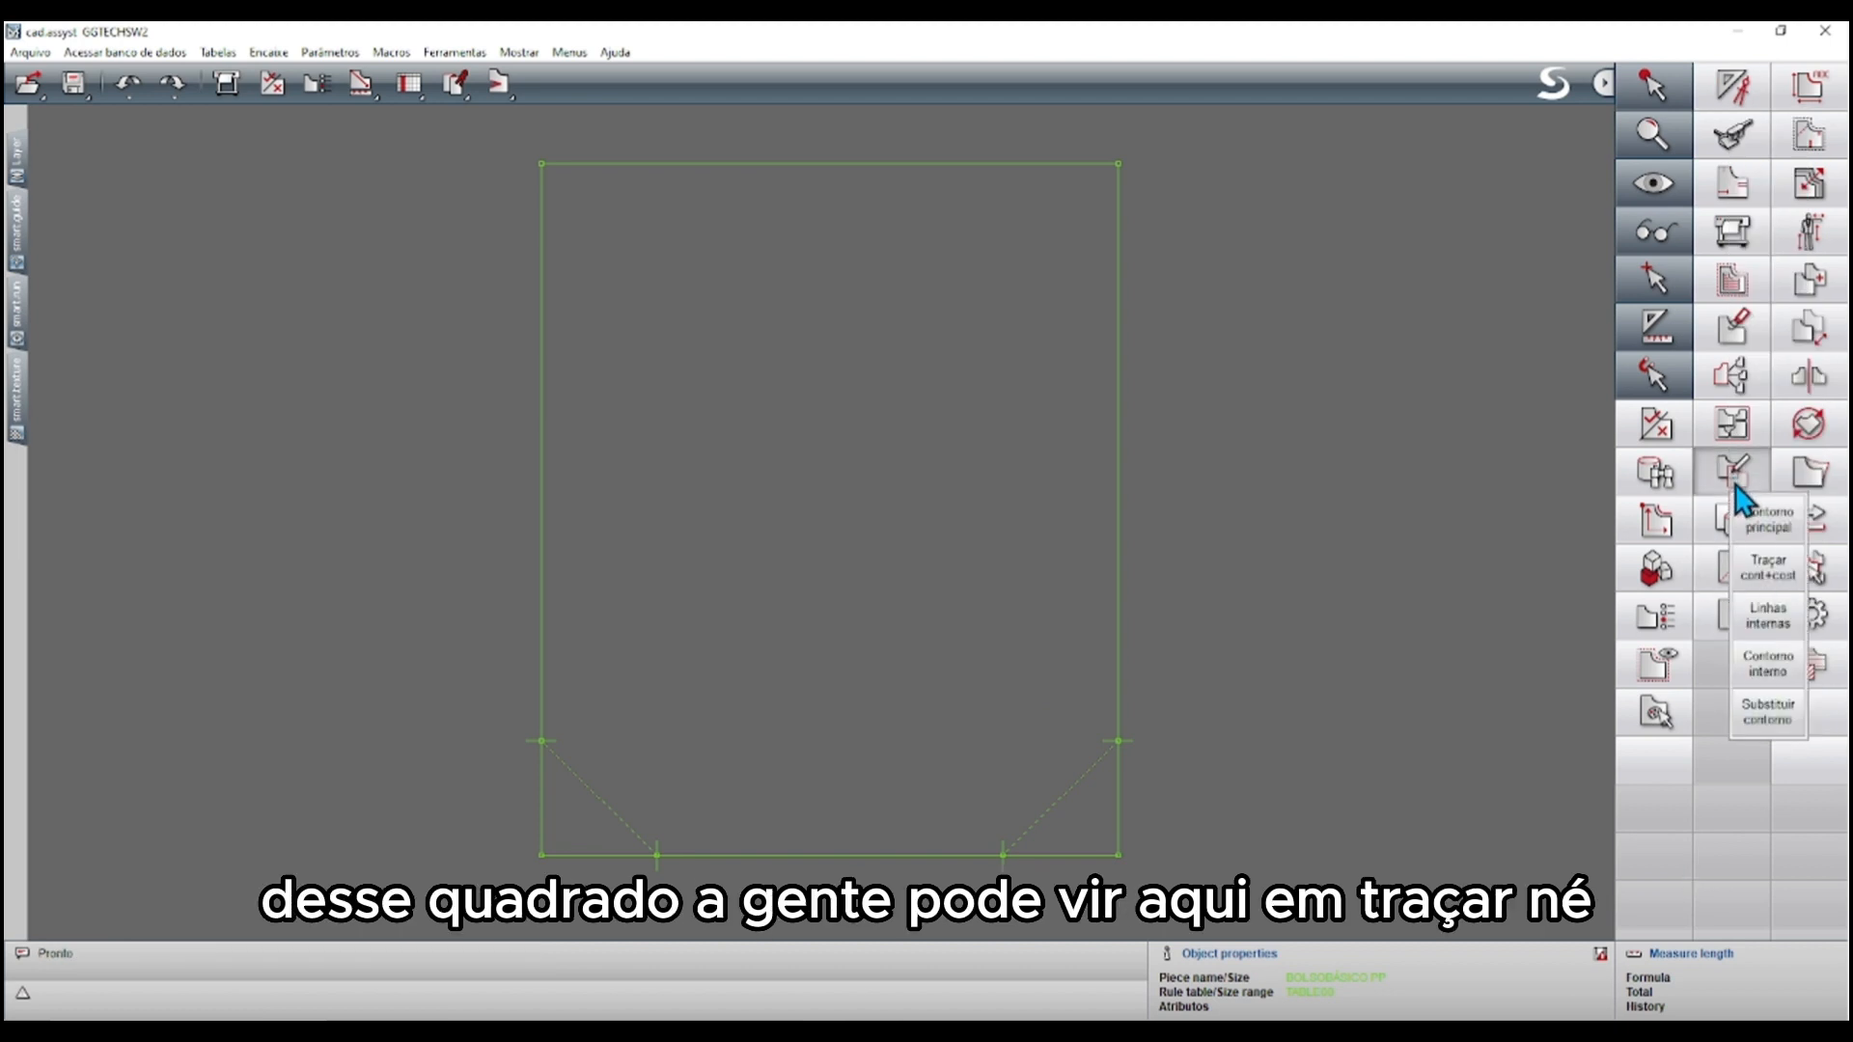
{"action": "left_click", "coordinate": [1765, 526]}
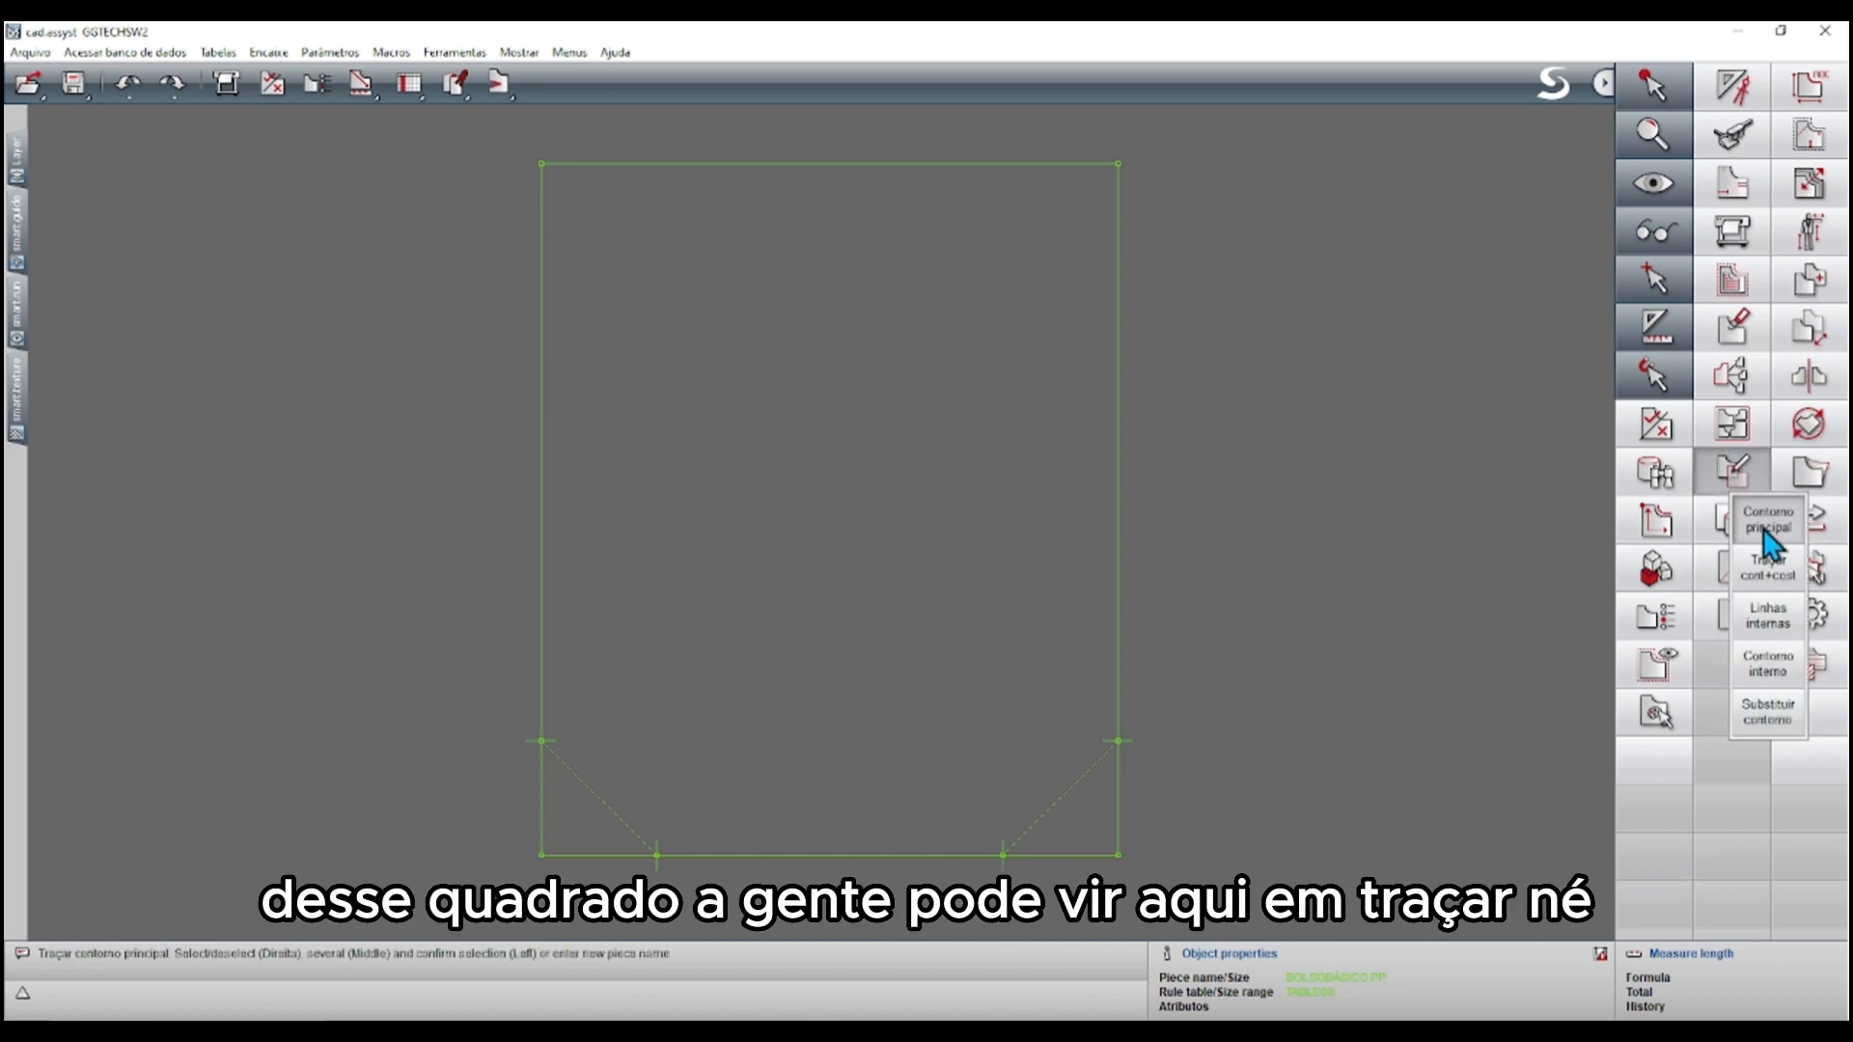
{"action": "left_click", "coordinate": [874, 163]}
{"action": "left_click", "coordinate": [1117, 453]}
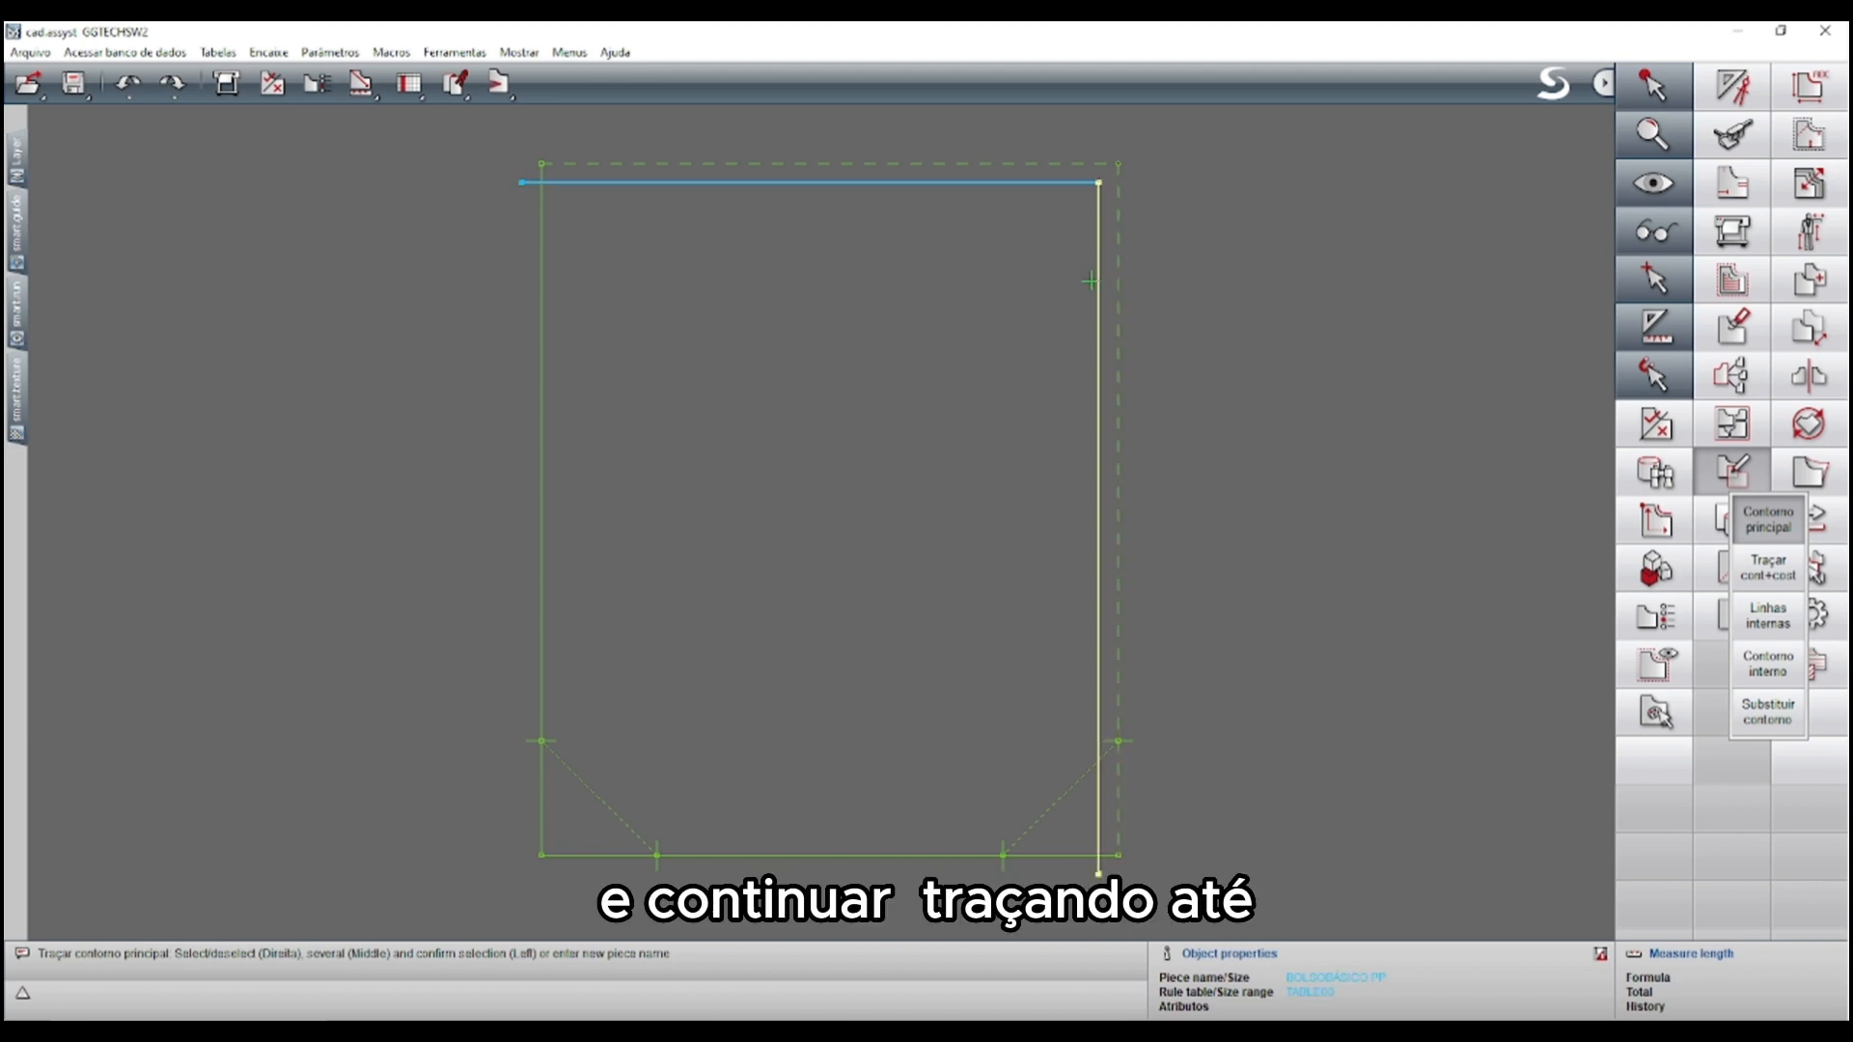
{"action": "left_click", "coordinate": [1049, 797]}
{"action": "left_click", "coordinate": [932, 855]}
{"action": "left_click", "coordinate": [591, 803]}
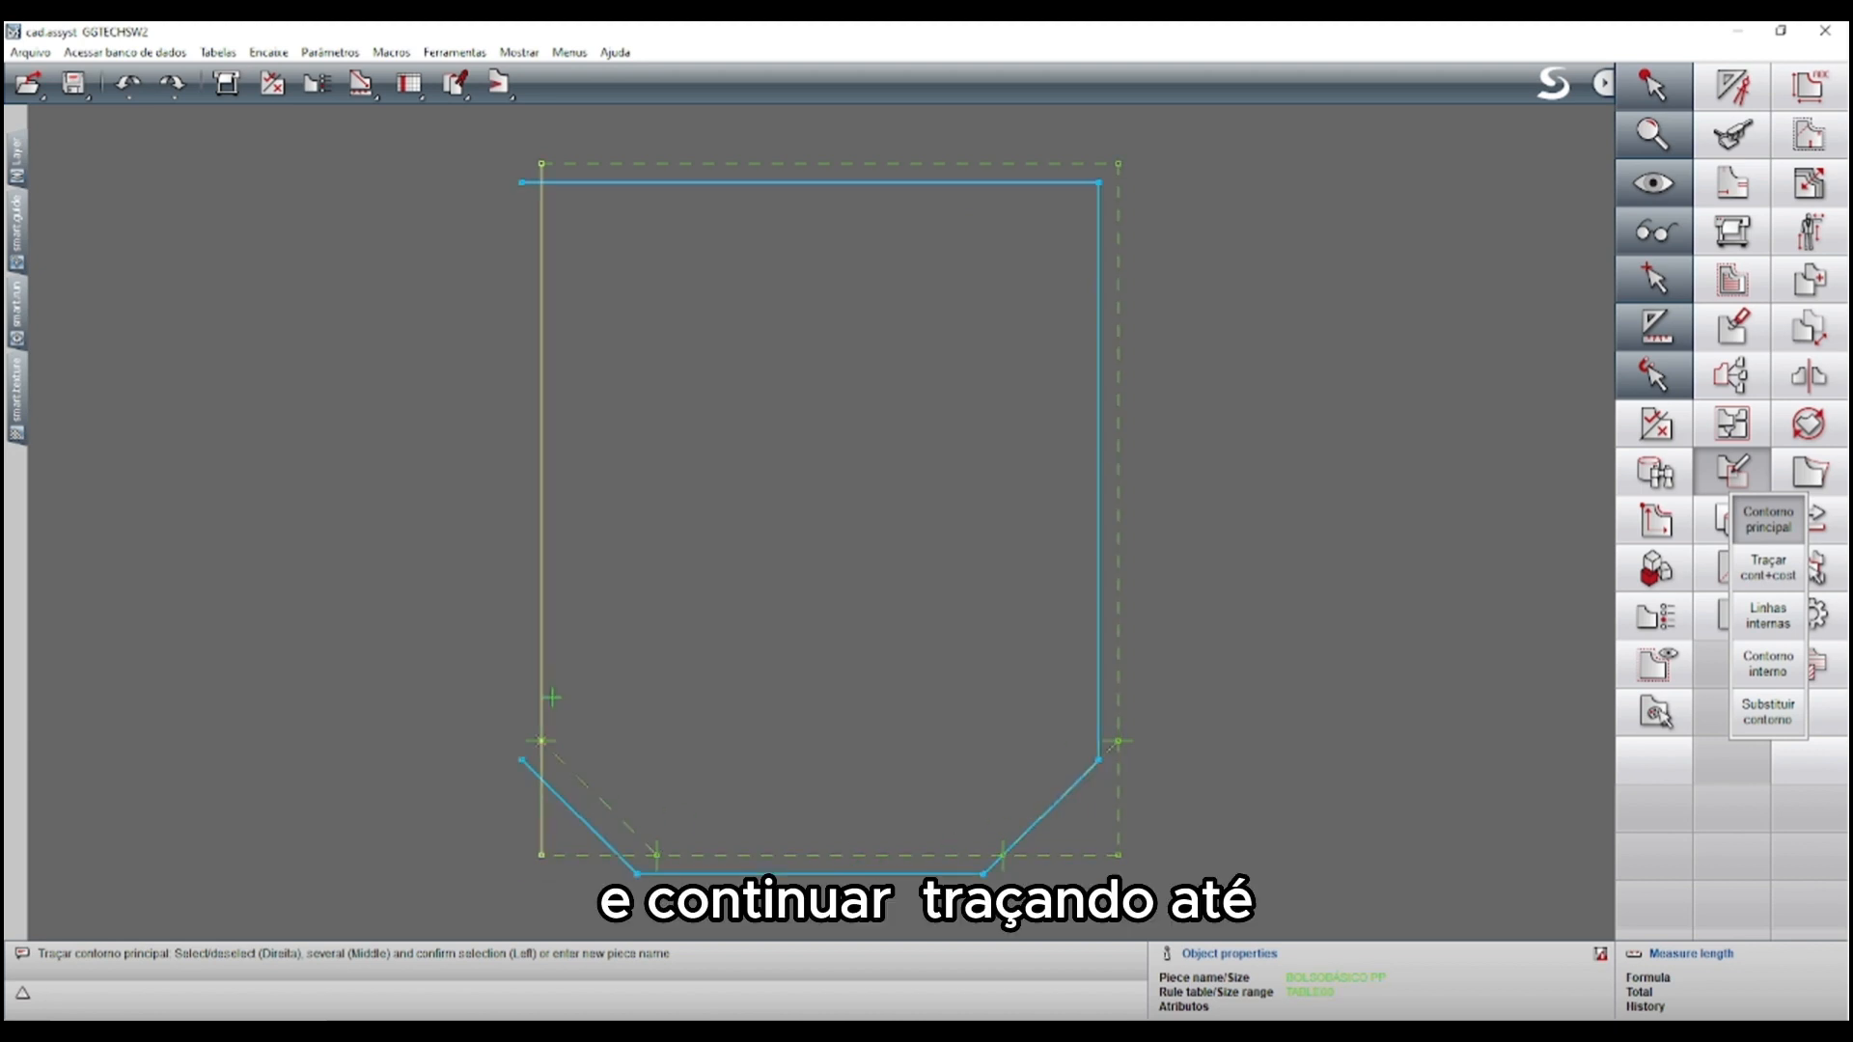
{"action": "left_click", "coordinate": [540, 653]}
{"action": "left_click", "coordinate": [579, 184]}
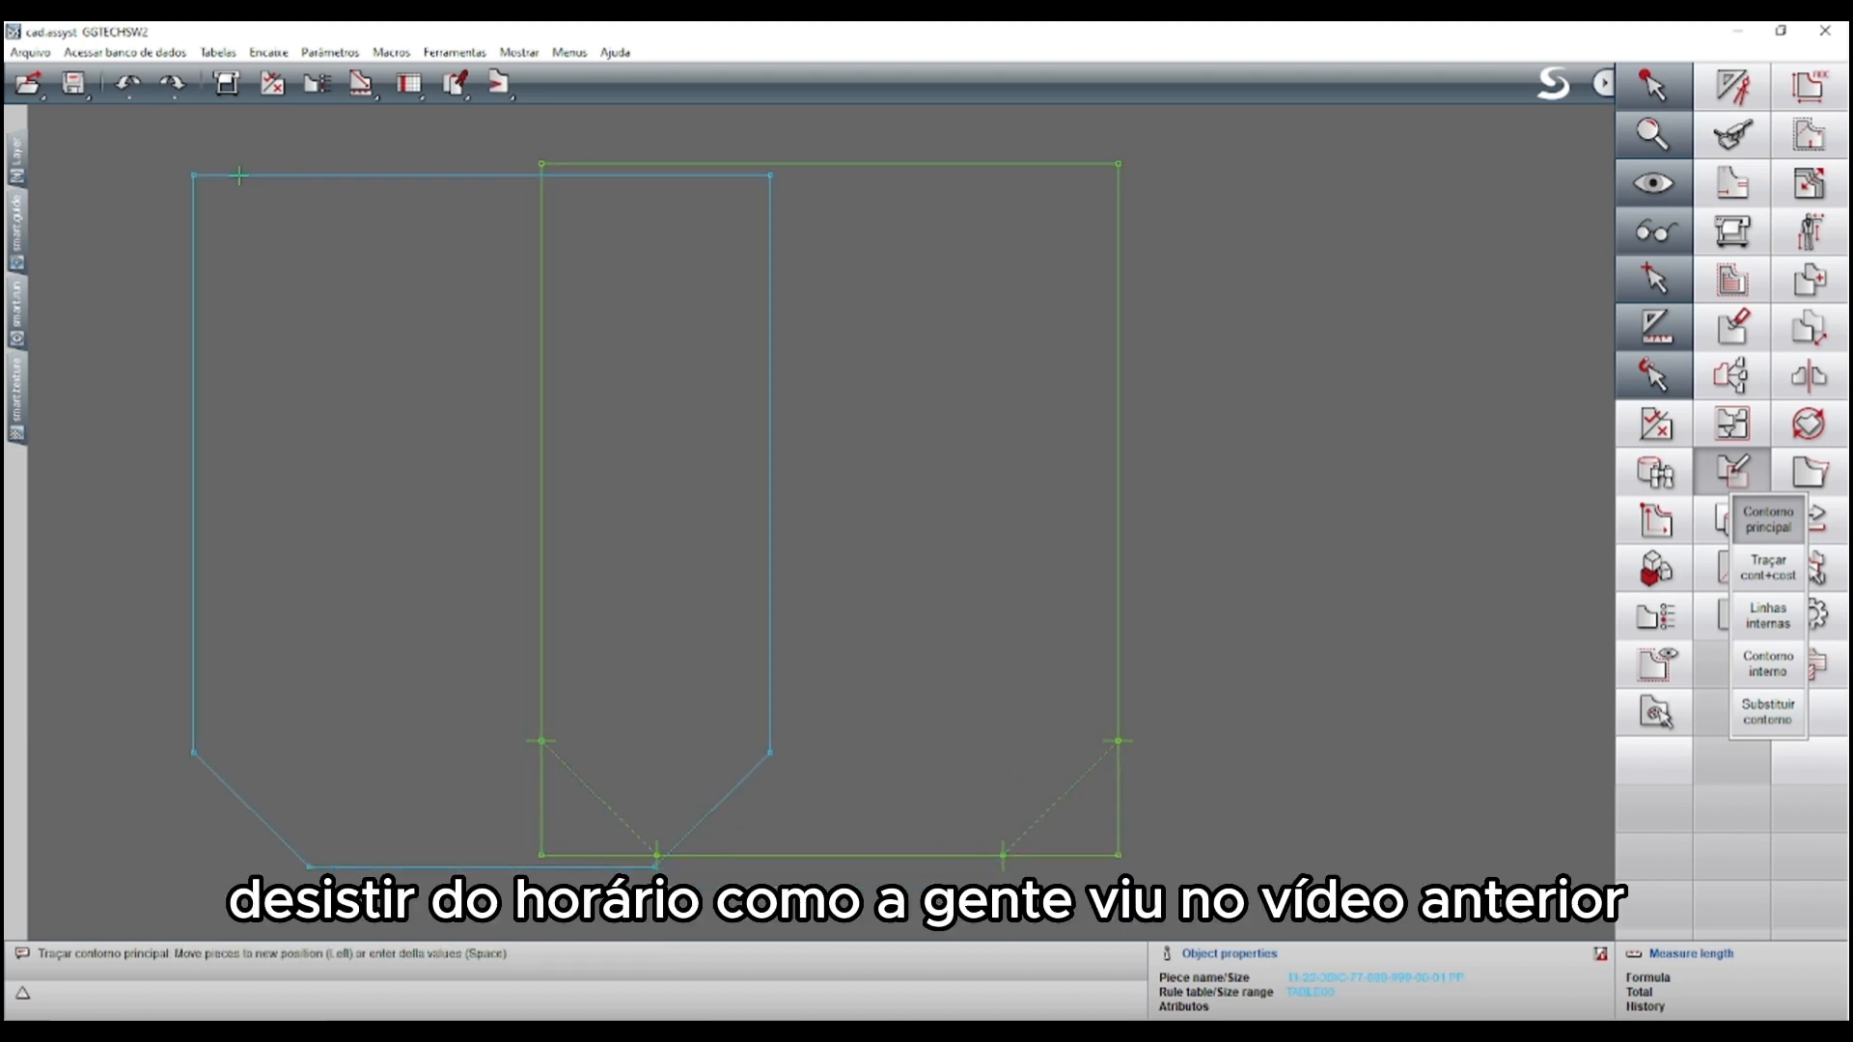
{"action": "left_click", "coordinate": [1086, 278]}
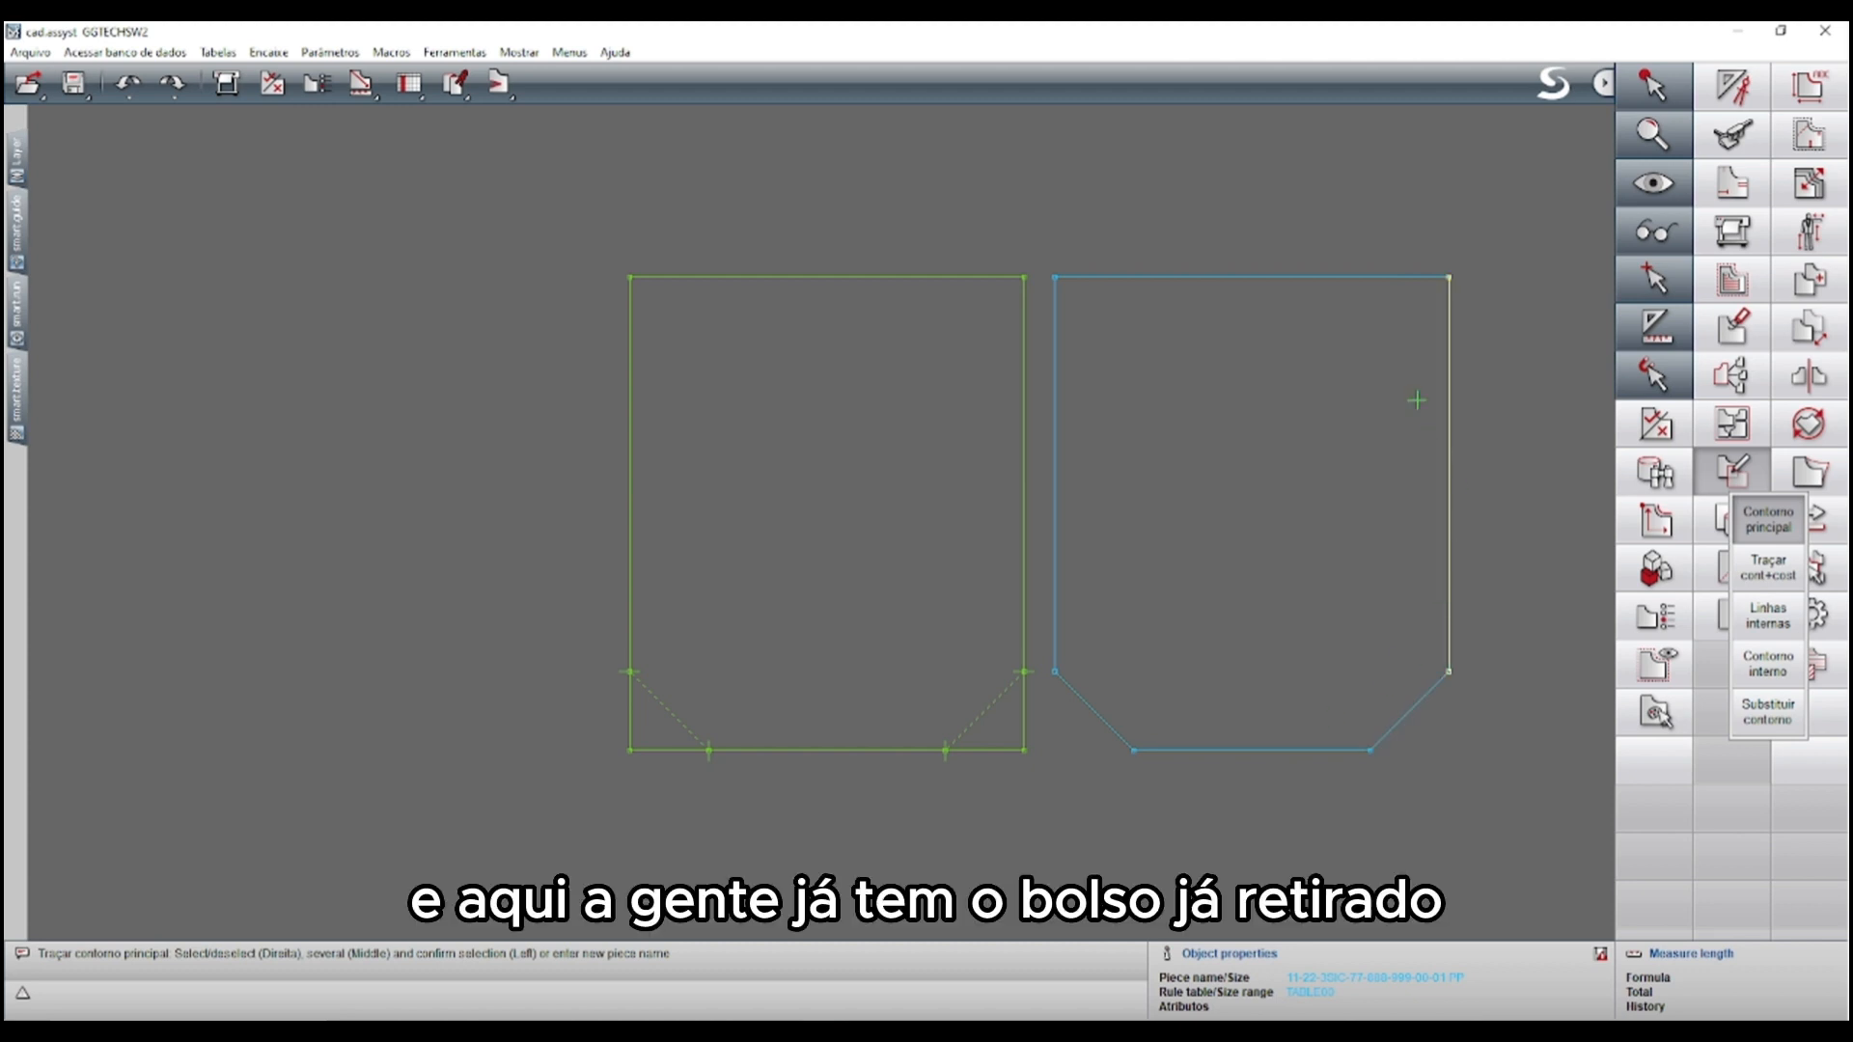
Using the multiple-points-on-line tool, place a point on the new pocket's left edge 9 cm from the line's beginning
{"action": "middle_click_drag", "start_coordinate": [1561, 521], "coordinate": [1158, 507]}
{"action": "scroll", "coordinate": [869, 278], "scroll_direction": "up", "scroll_amount": 3}
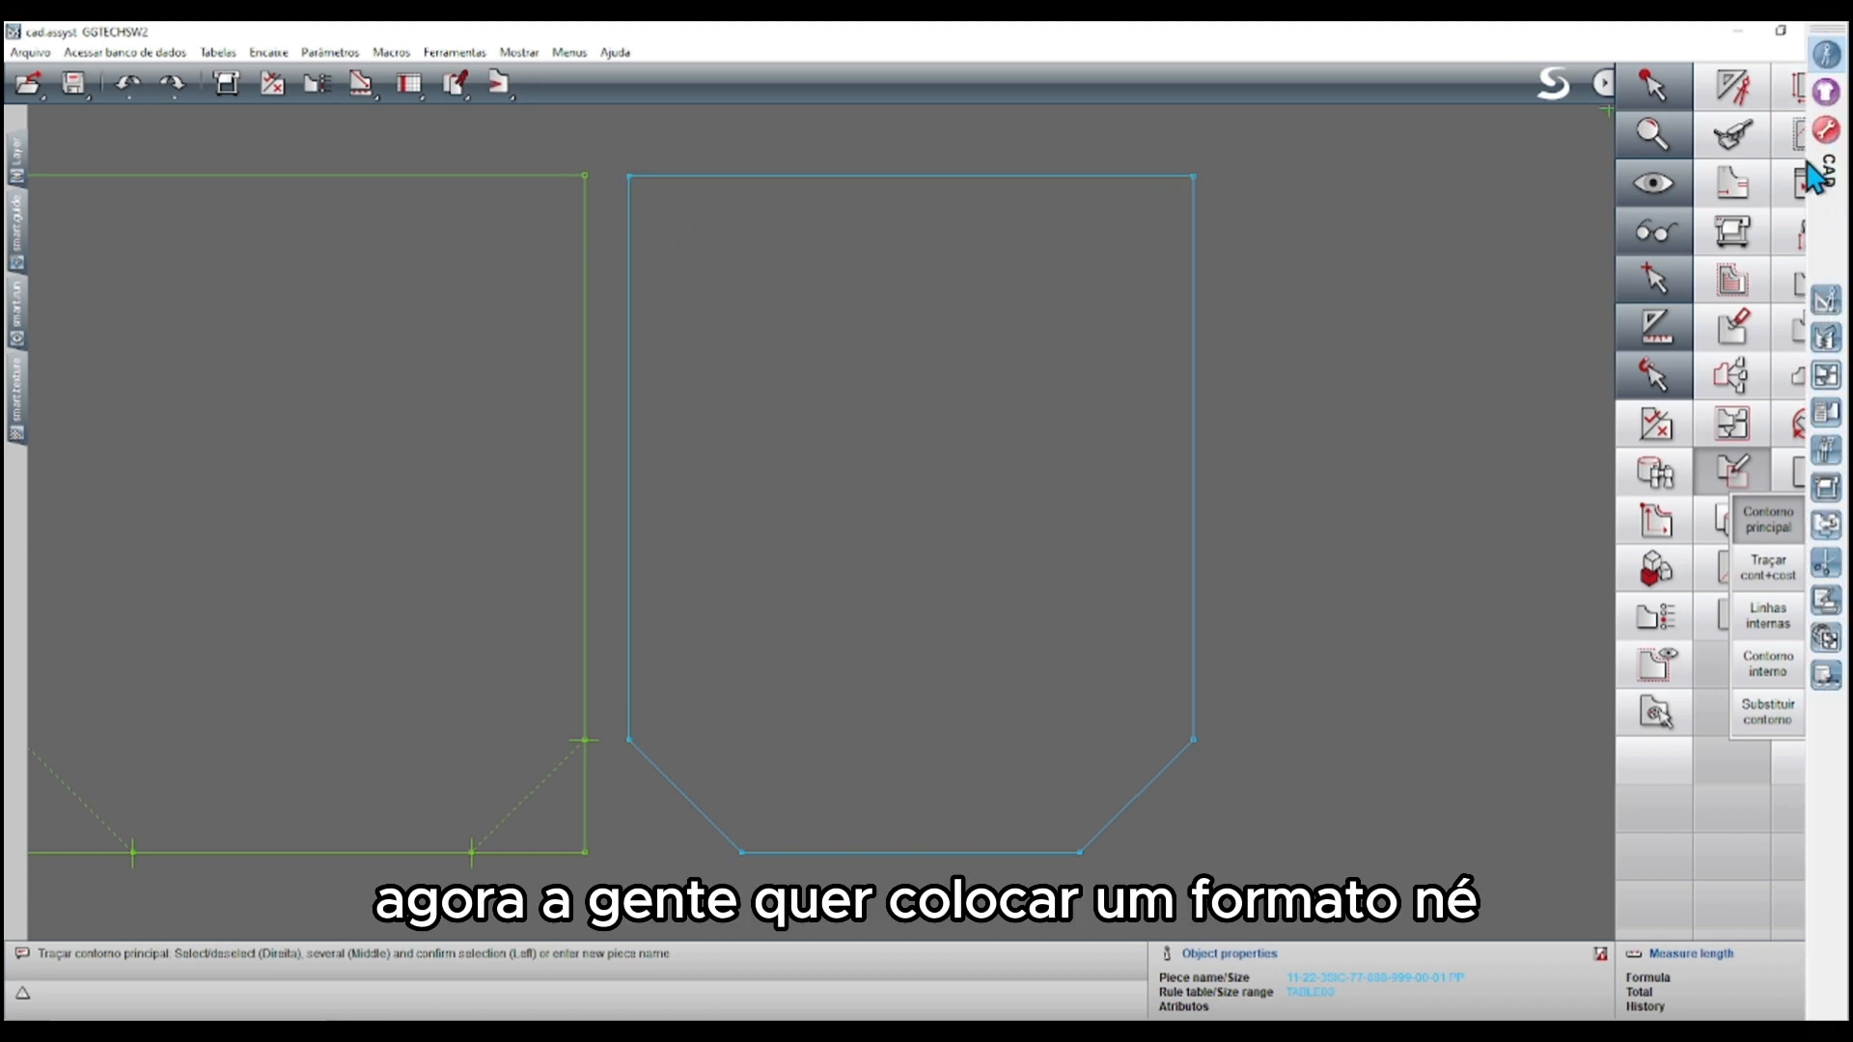
{"action": "left_click", "coordinate": [1732, 85]}
{"action": "mouse_move", "coordinate": [1768, 232]}
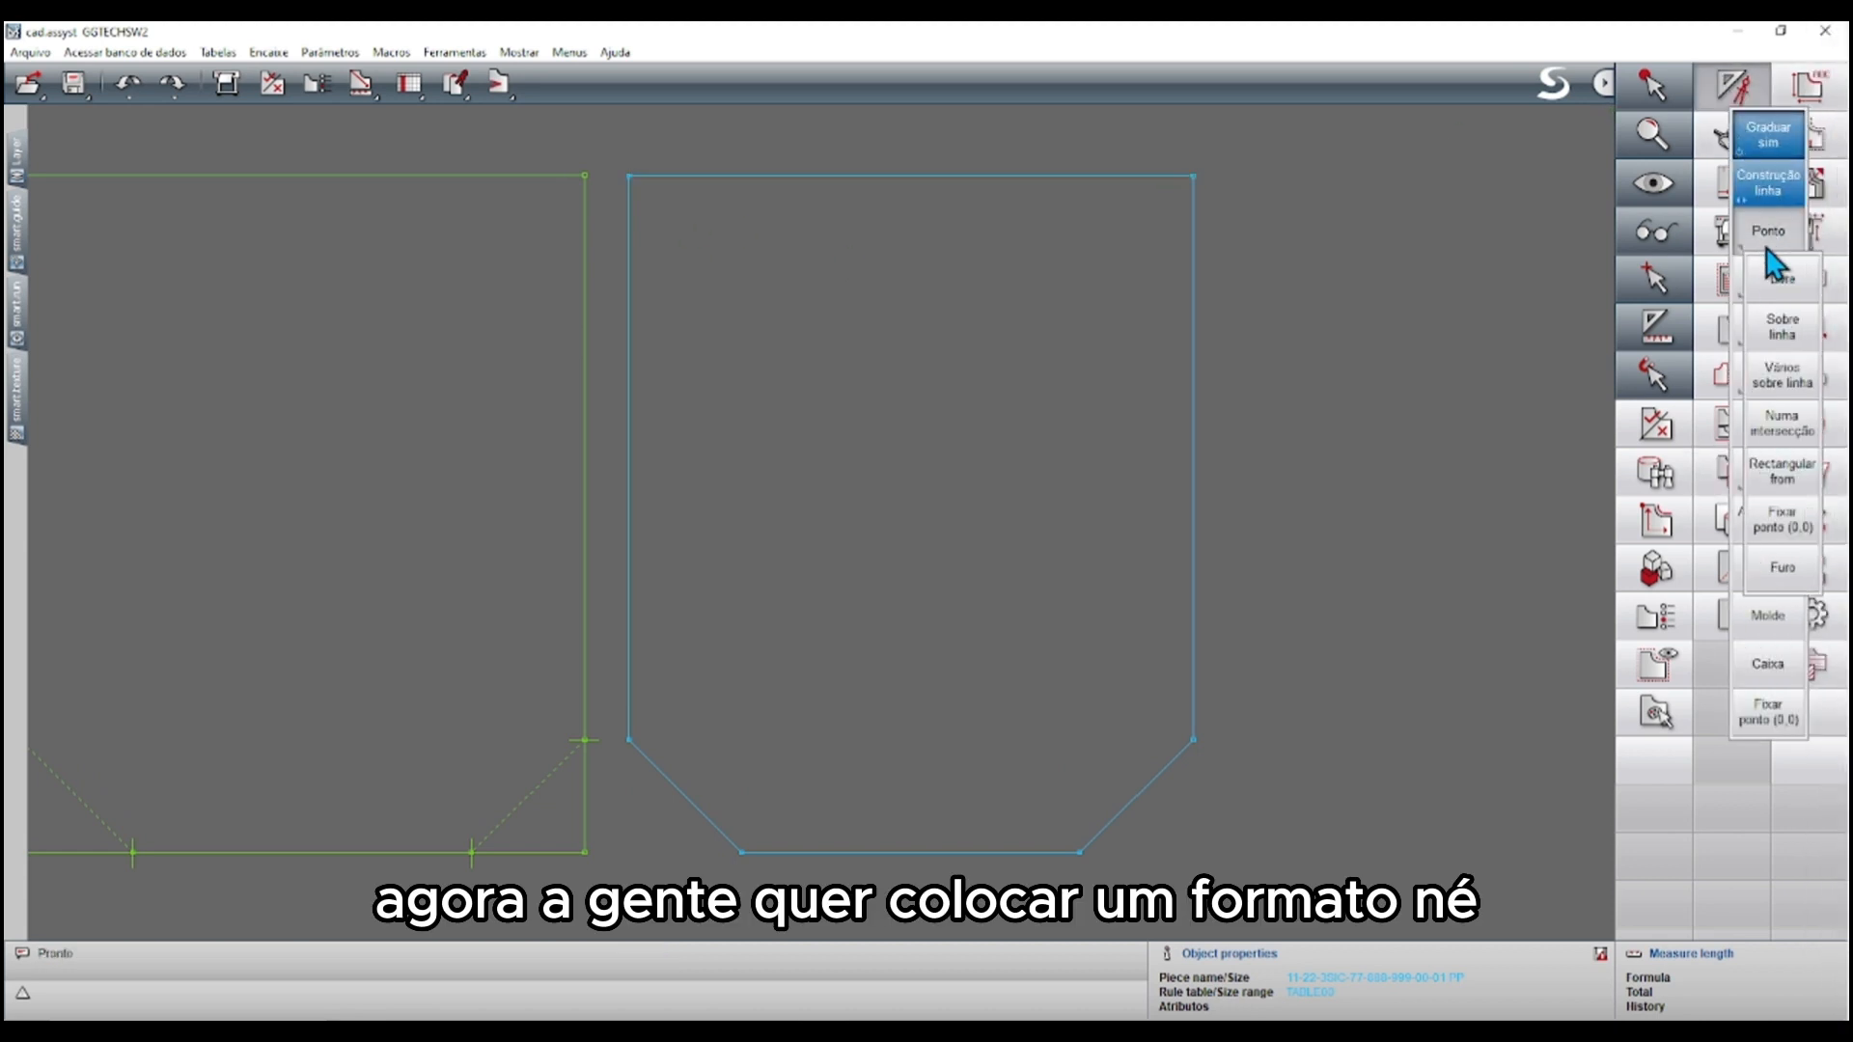
{"action": "left_click", "coordinate": [1782, 384]}
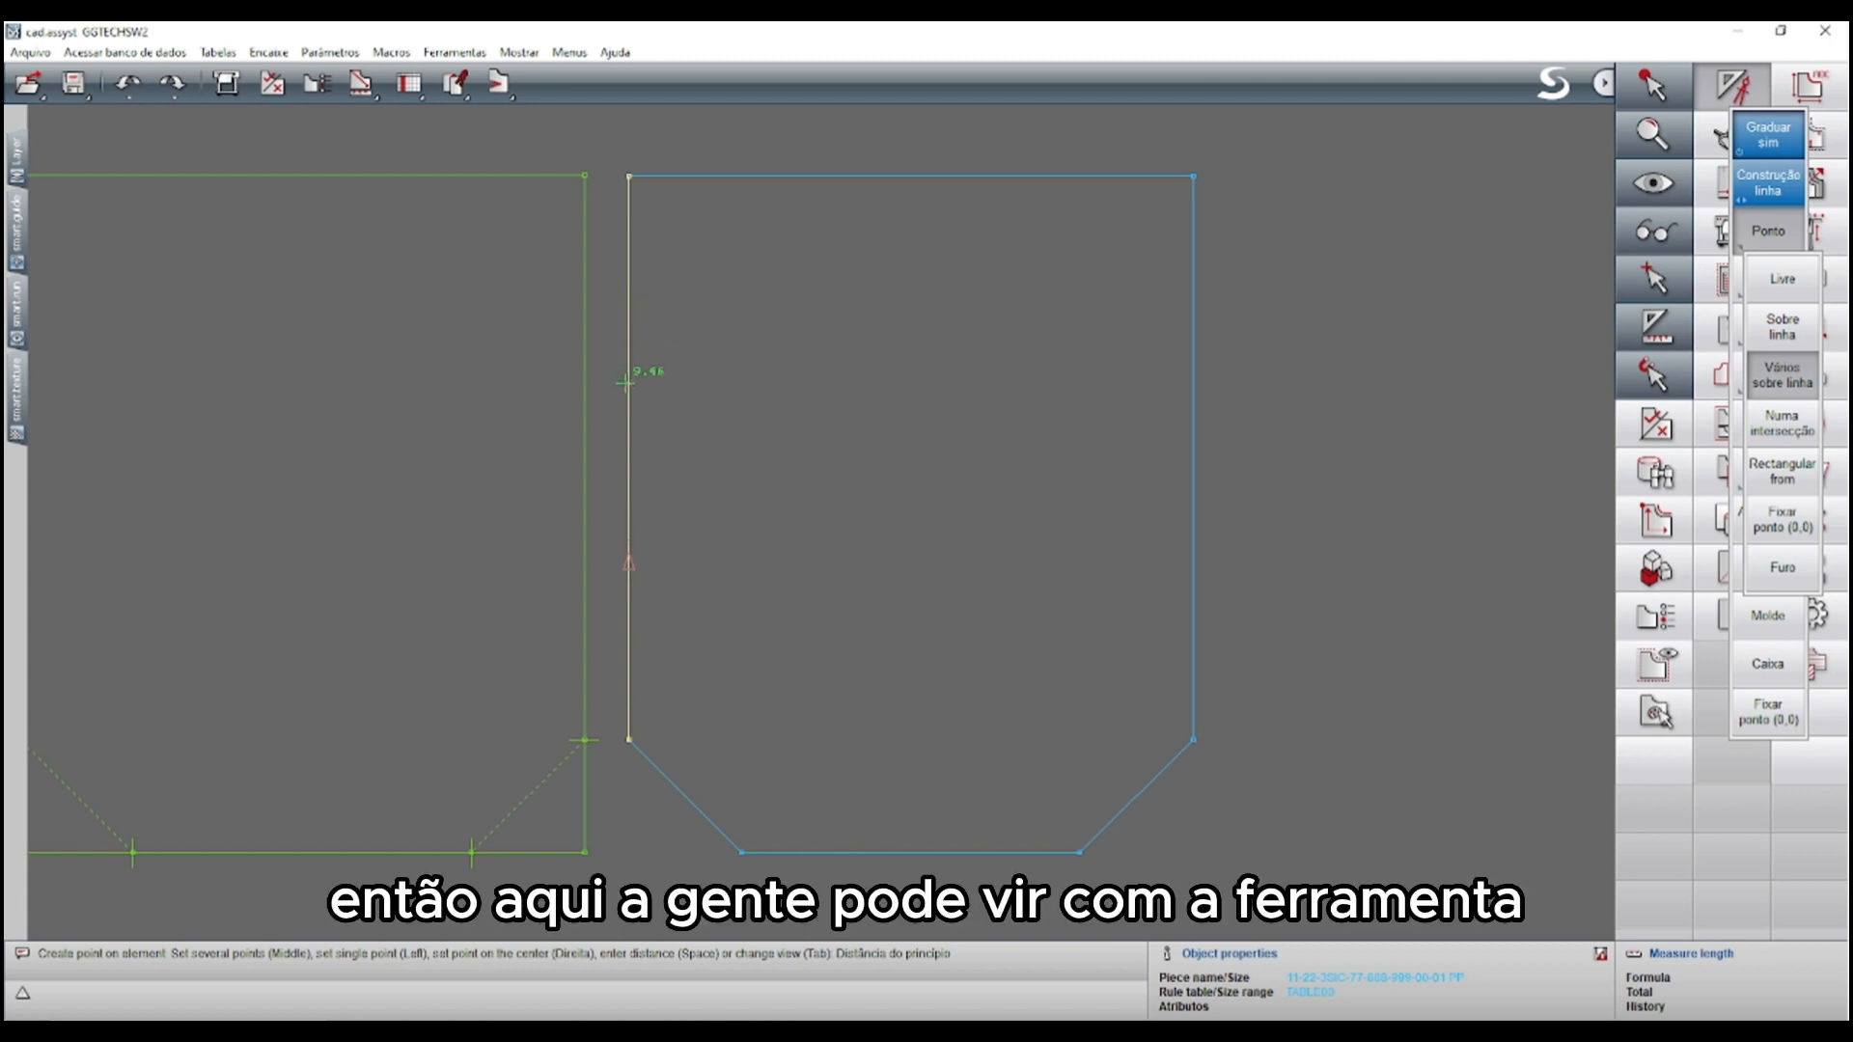
{"action": "key", "text": "space"}
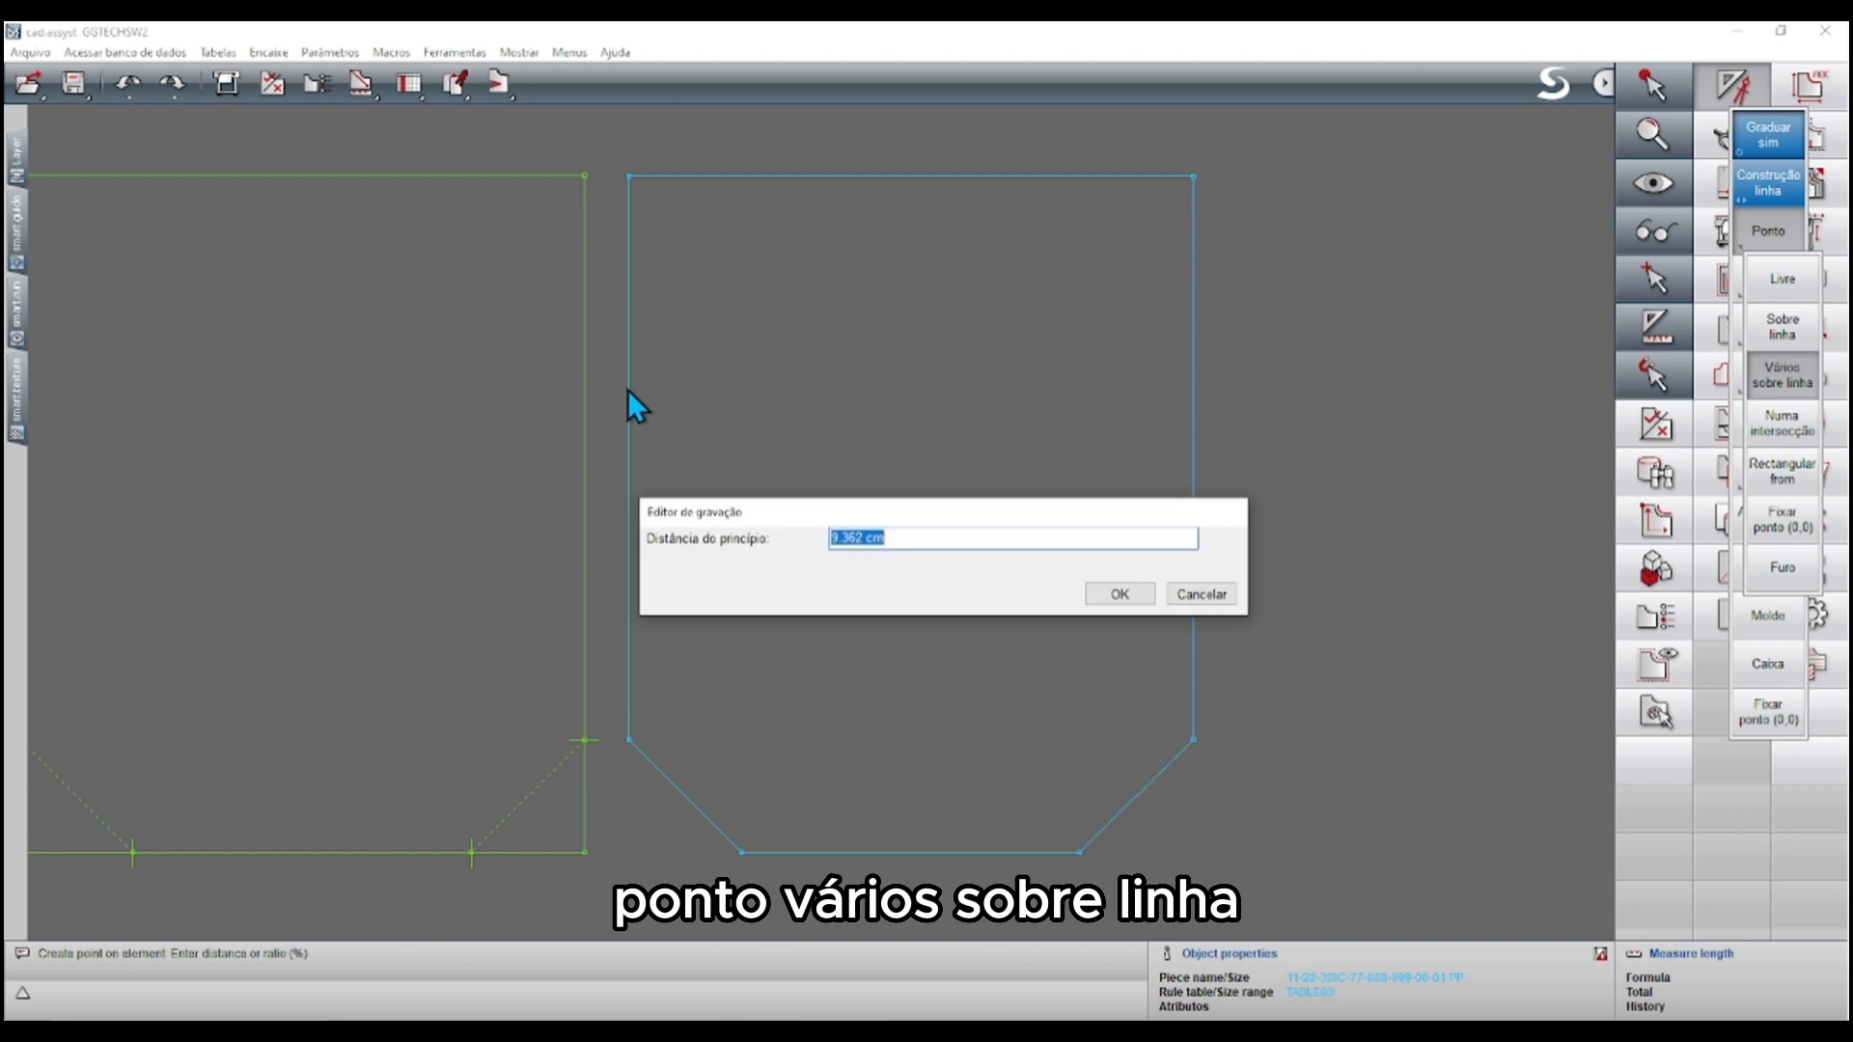
{"action": "type", "text": "9"}
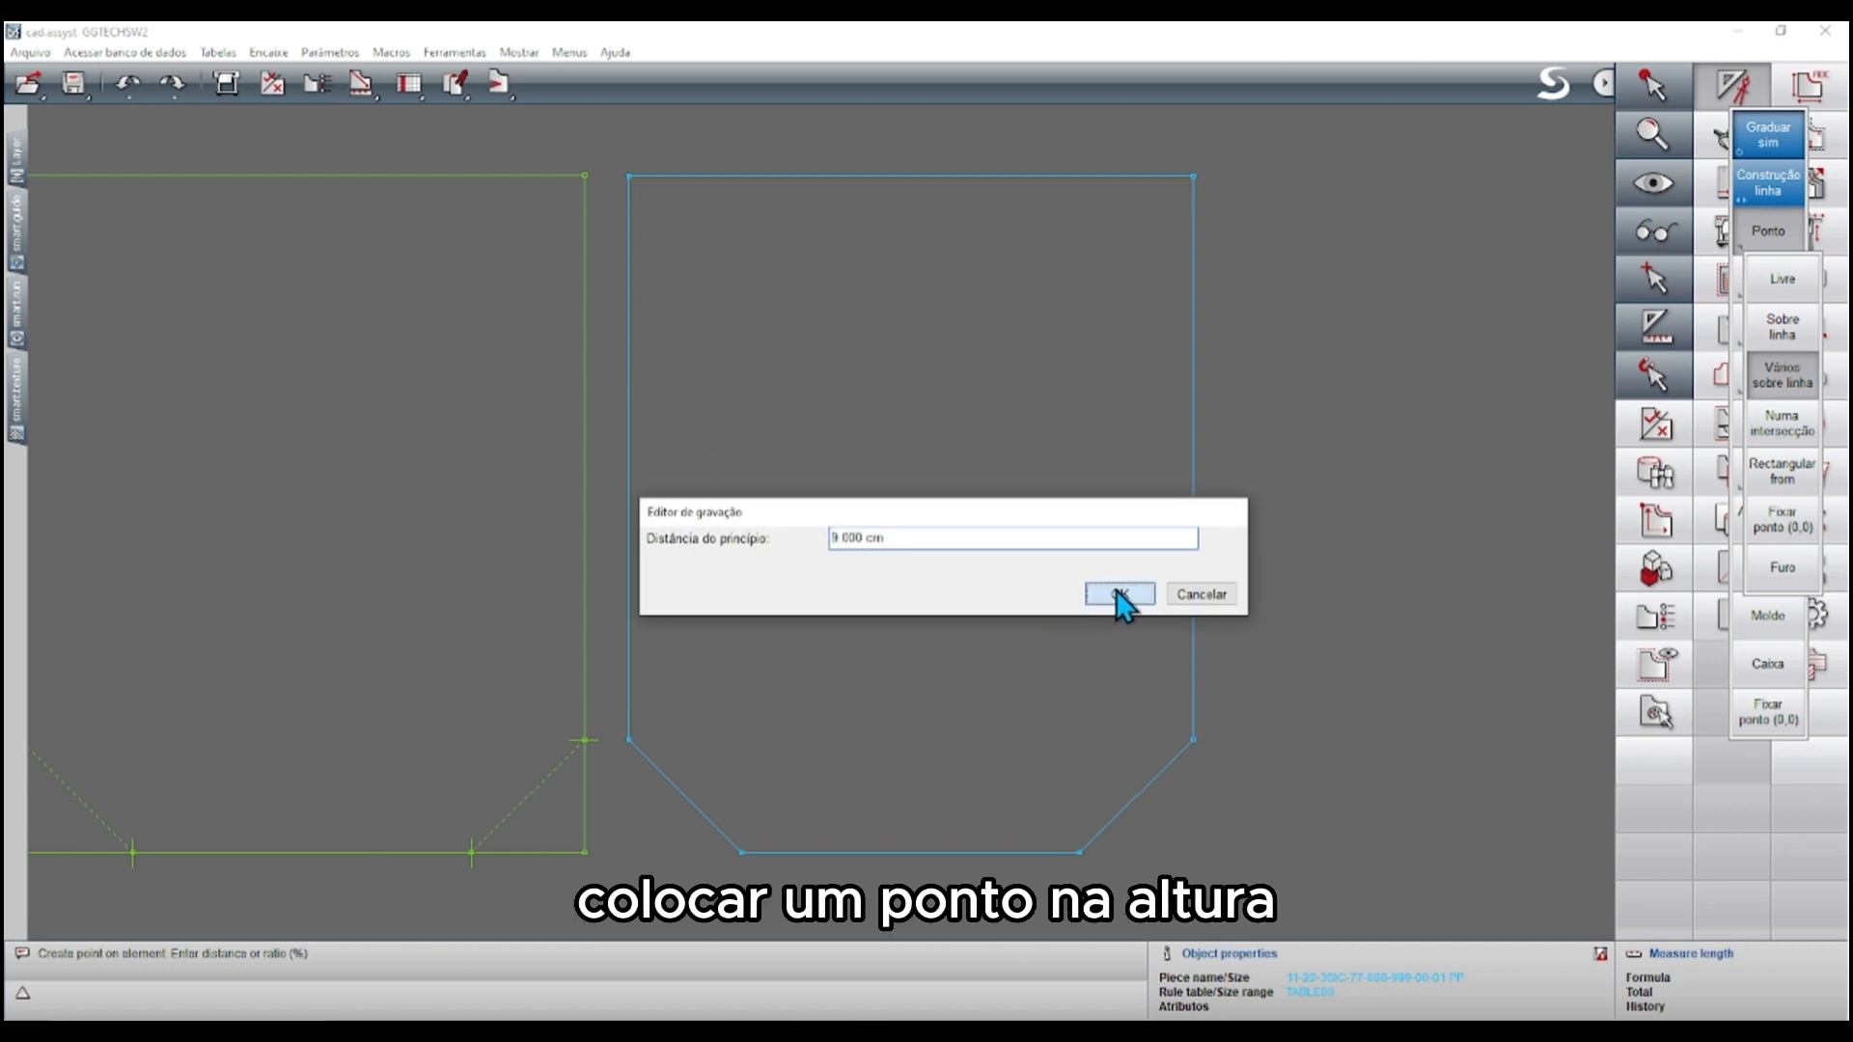
{"action": "left_click", "coordinate": [1116, 590]}
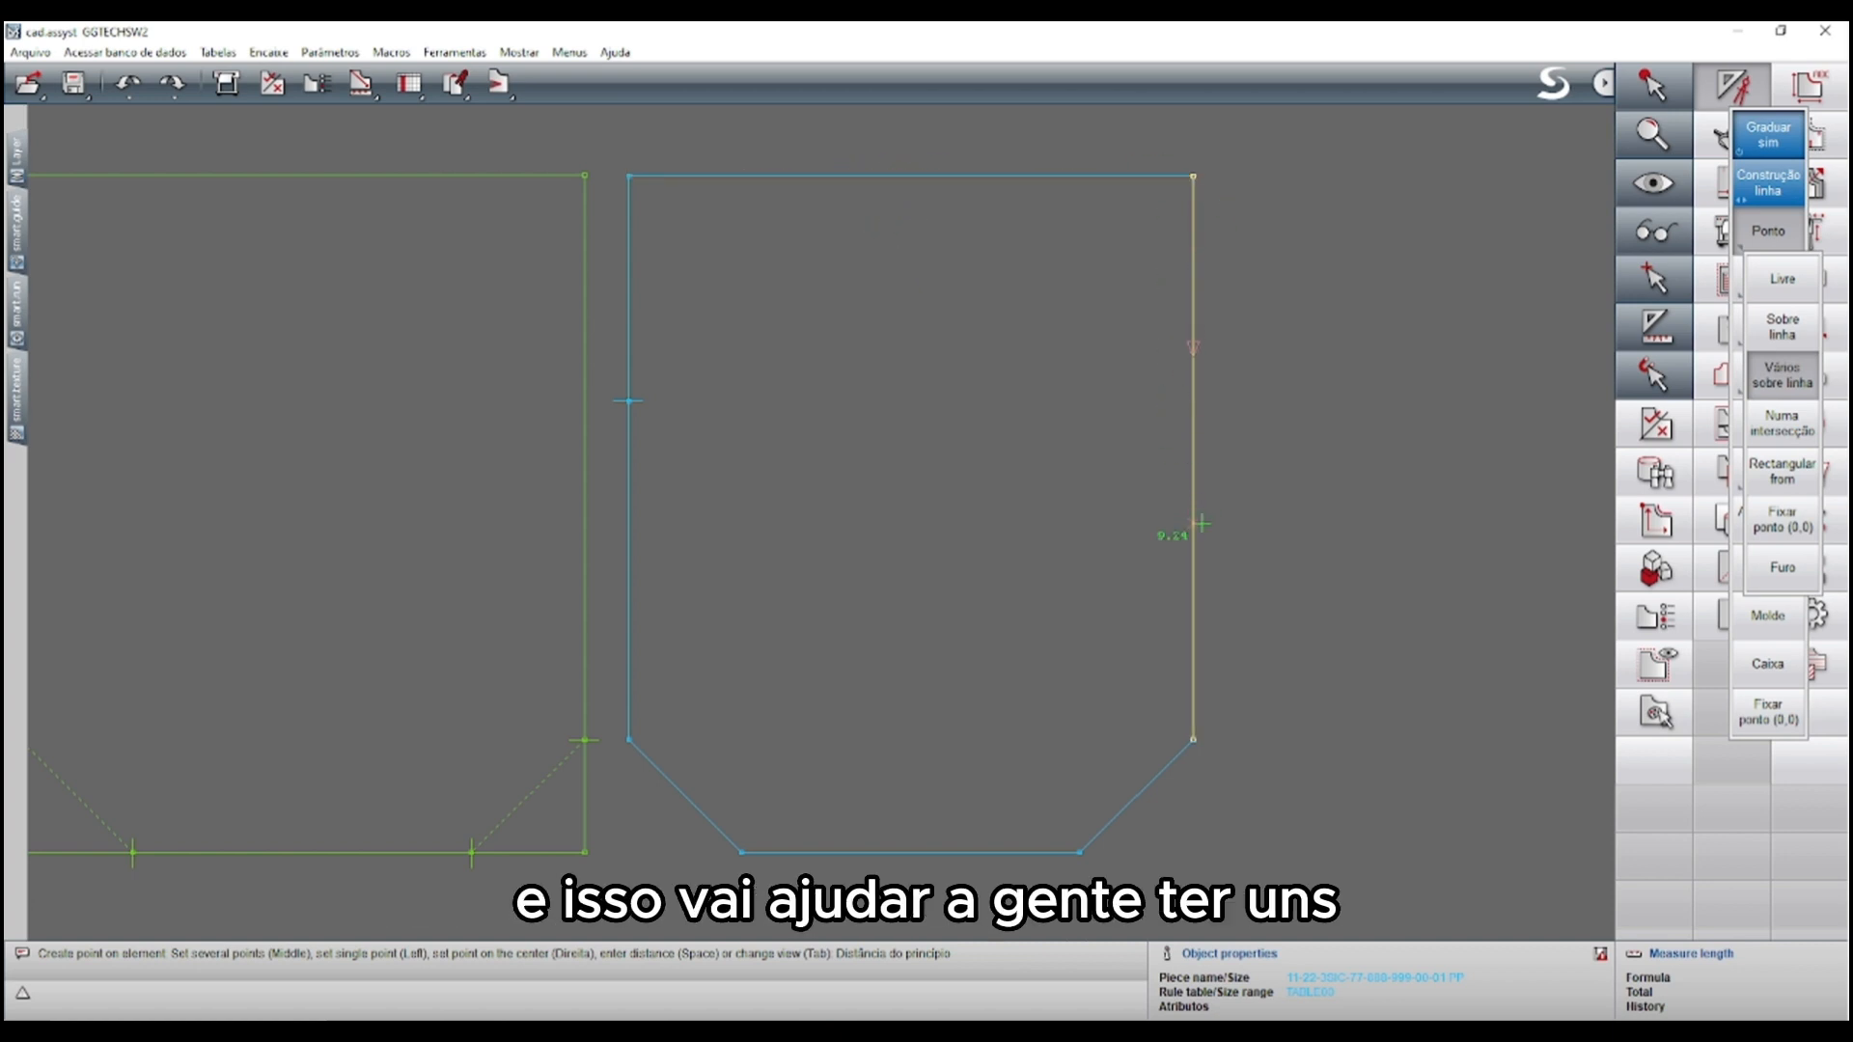
Place a matching point on the pocket's right edge 9 cm from the line's end
{"action": "key", "text": "space"}
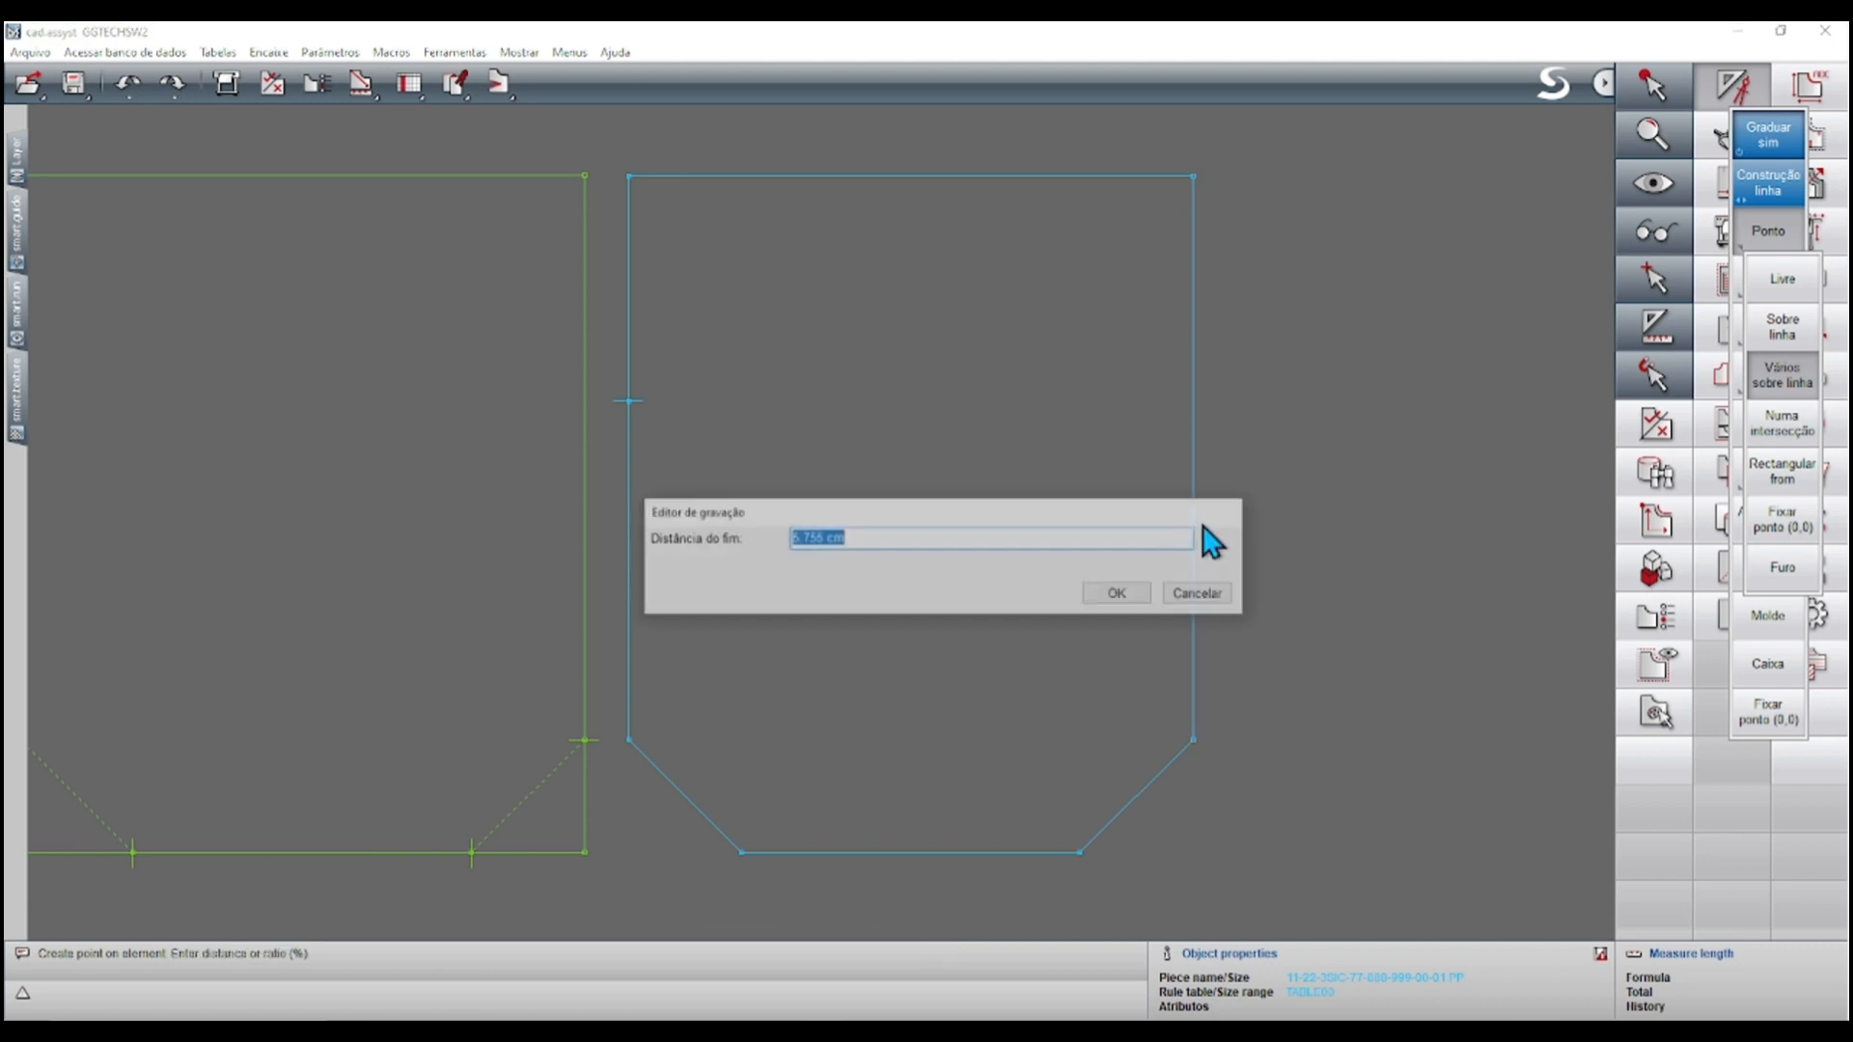
{"action": "type", "text": "9"}
{"action": "left_click", "coordinate": [1116, 592]}
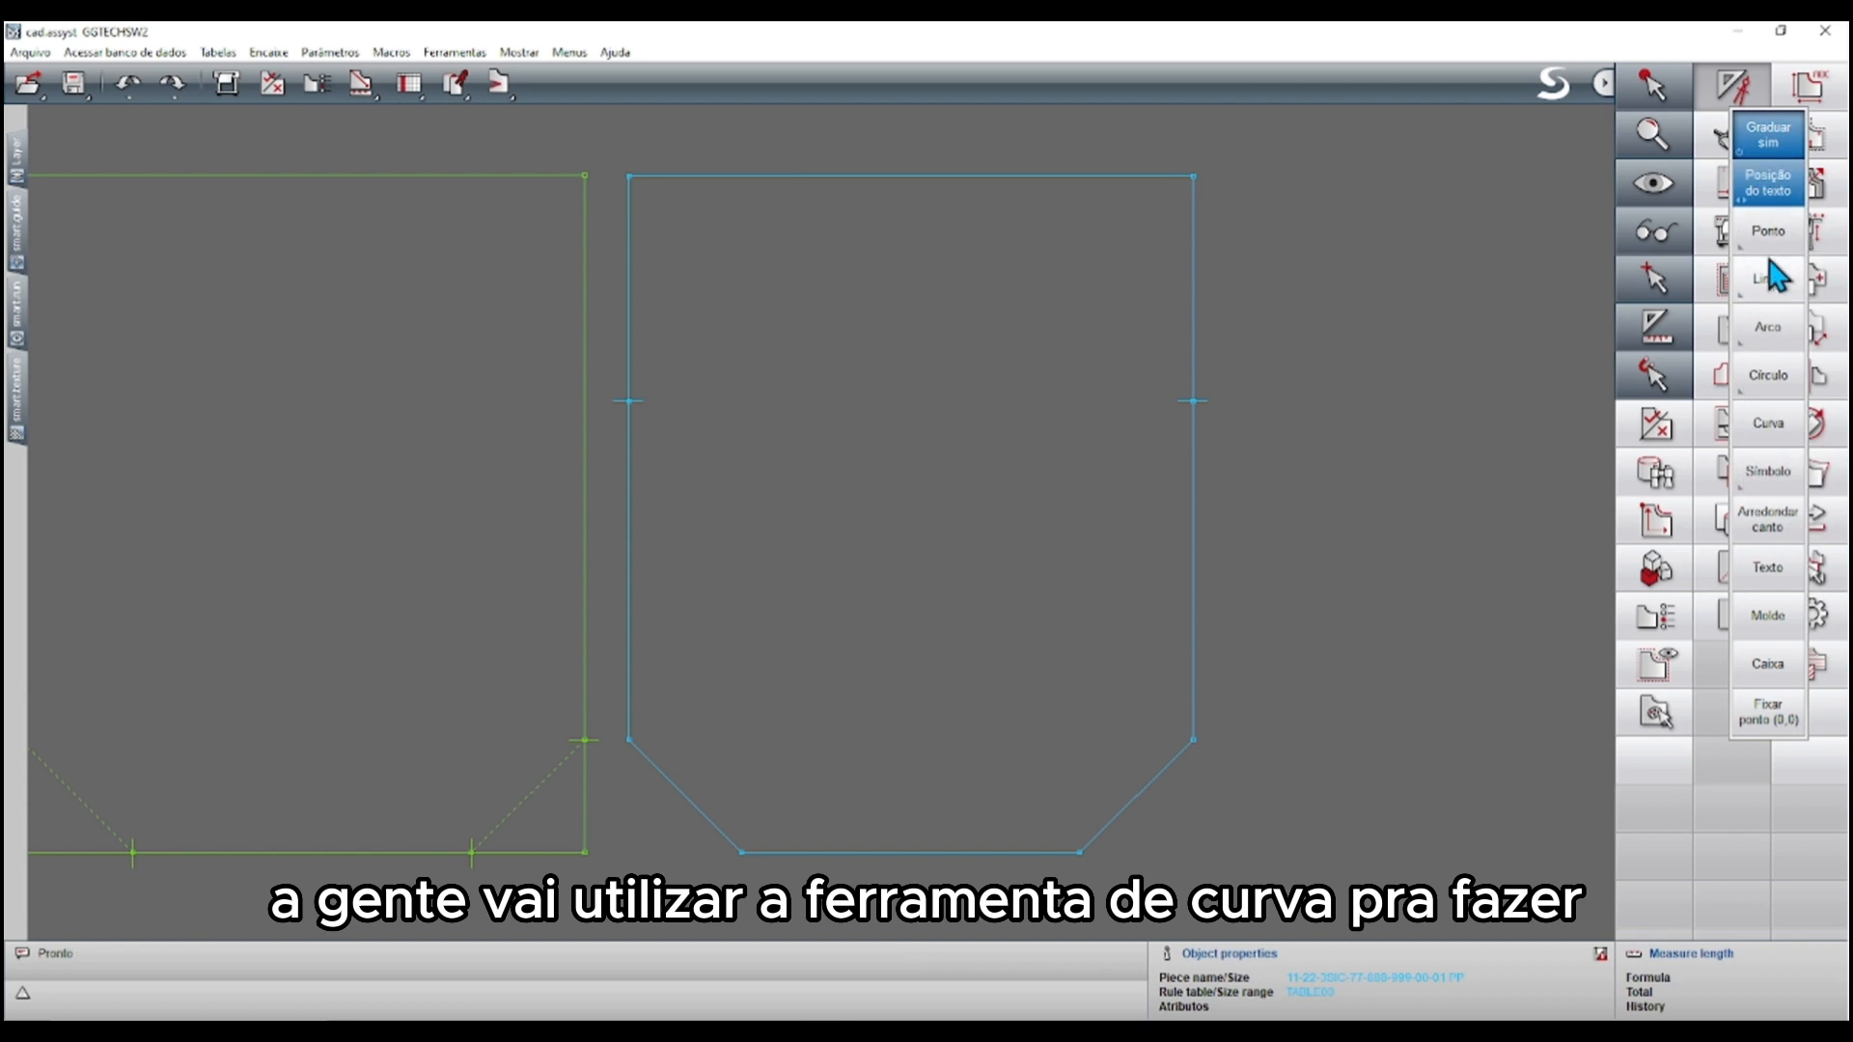
Draw a vertical line down from the midpoint of the pocket's upper edge, with its length entered as an exact distance
{"action": "mouse_move", "coordinate": [1772, 278]}
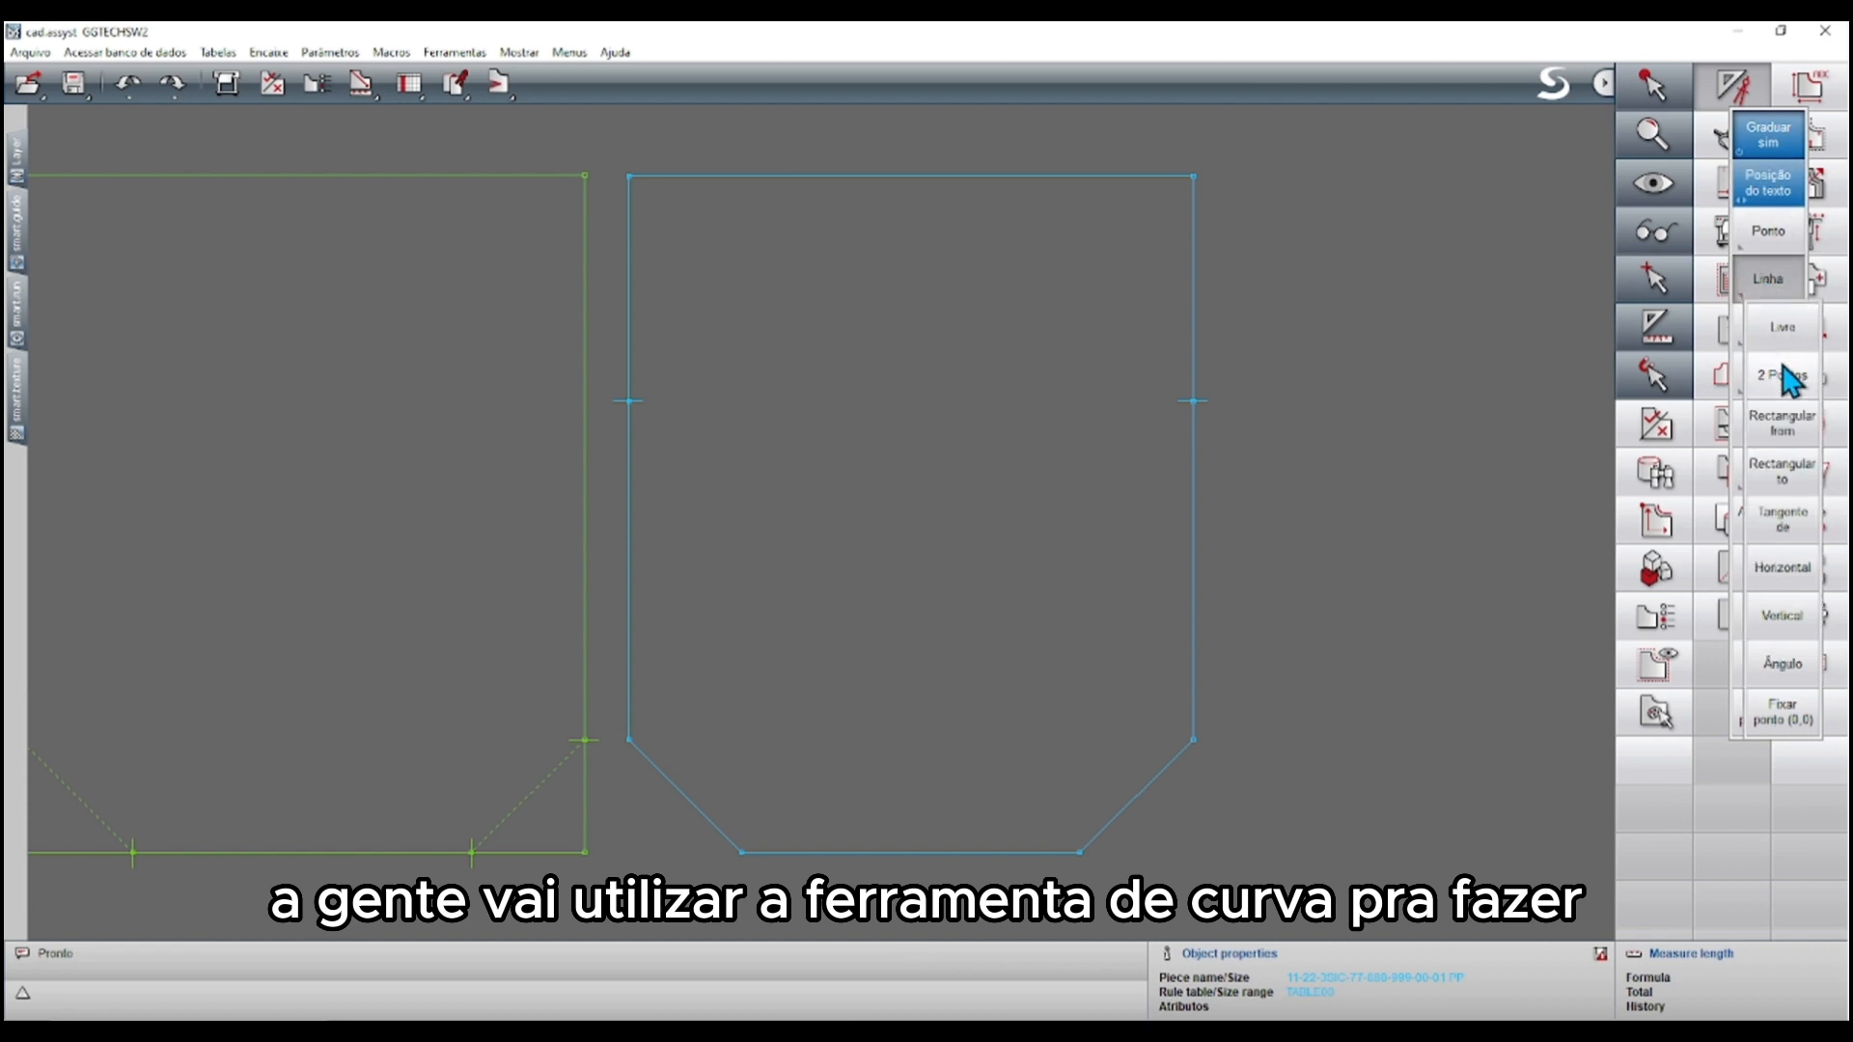
{"action": "left_click", "coordinate": [1783, 618]}
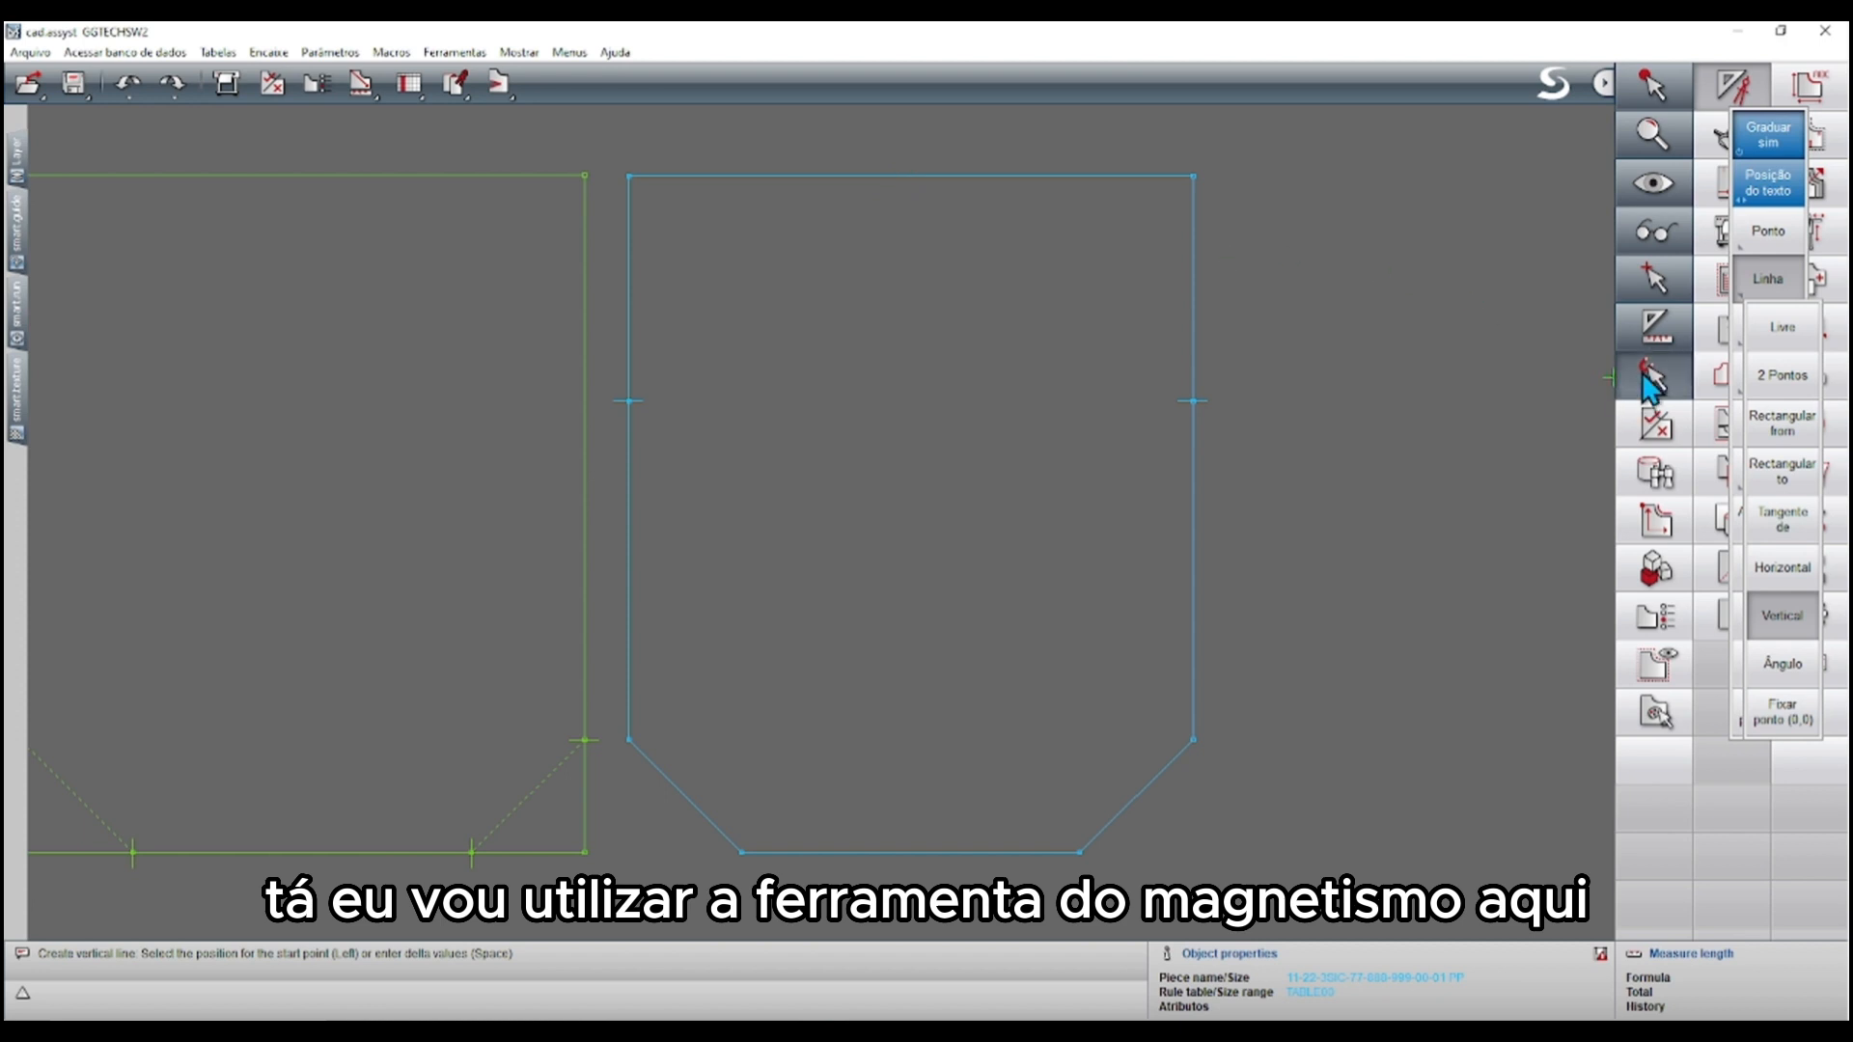
{"action": "mouse_move", "coordinate": [1654, 378]}
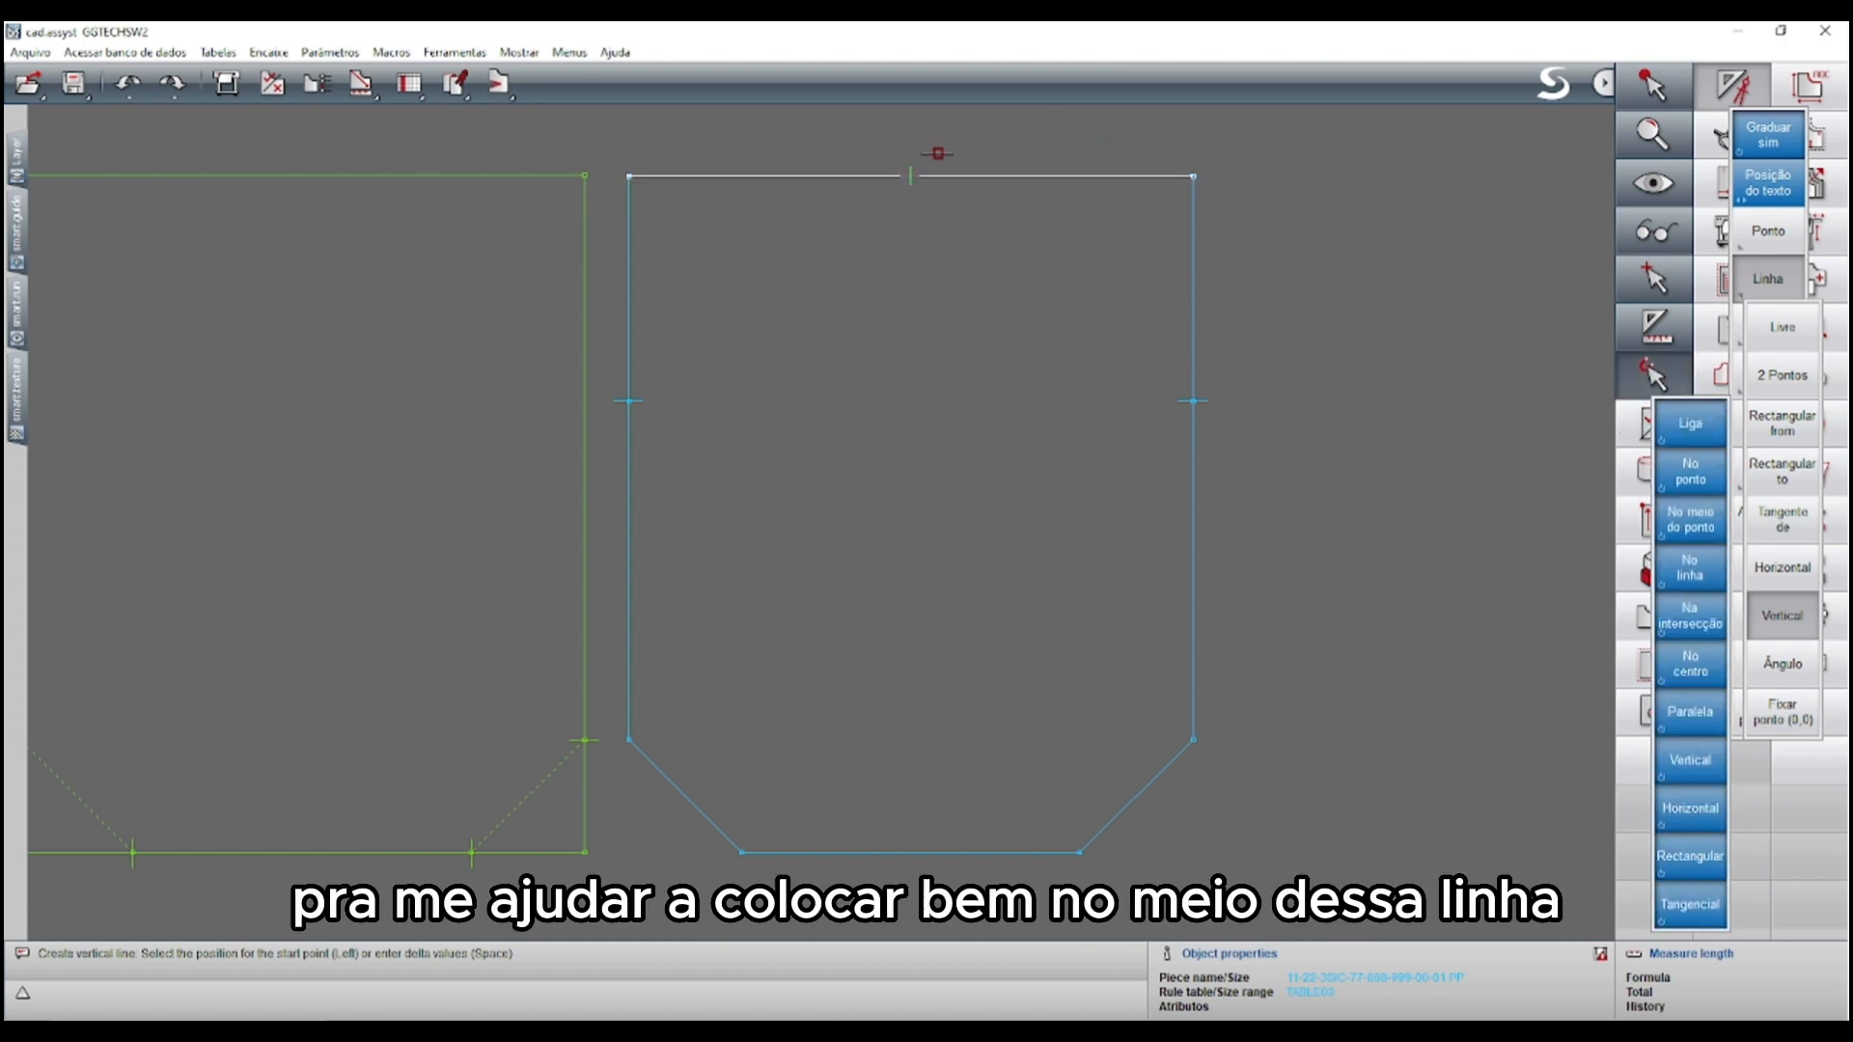
{"action": "left_click", "coordinate": [937, 152]}
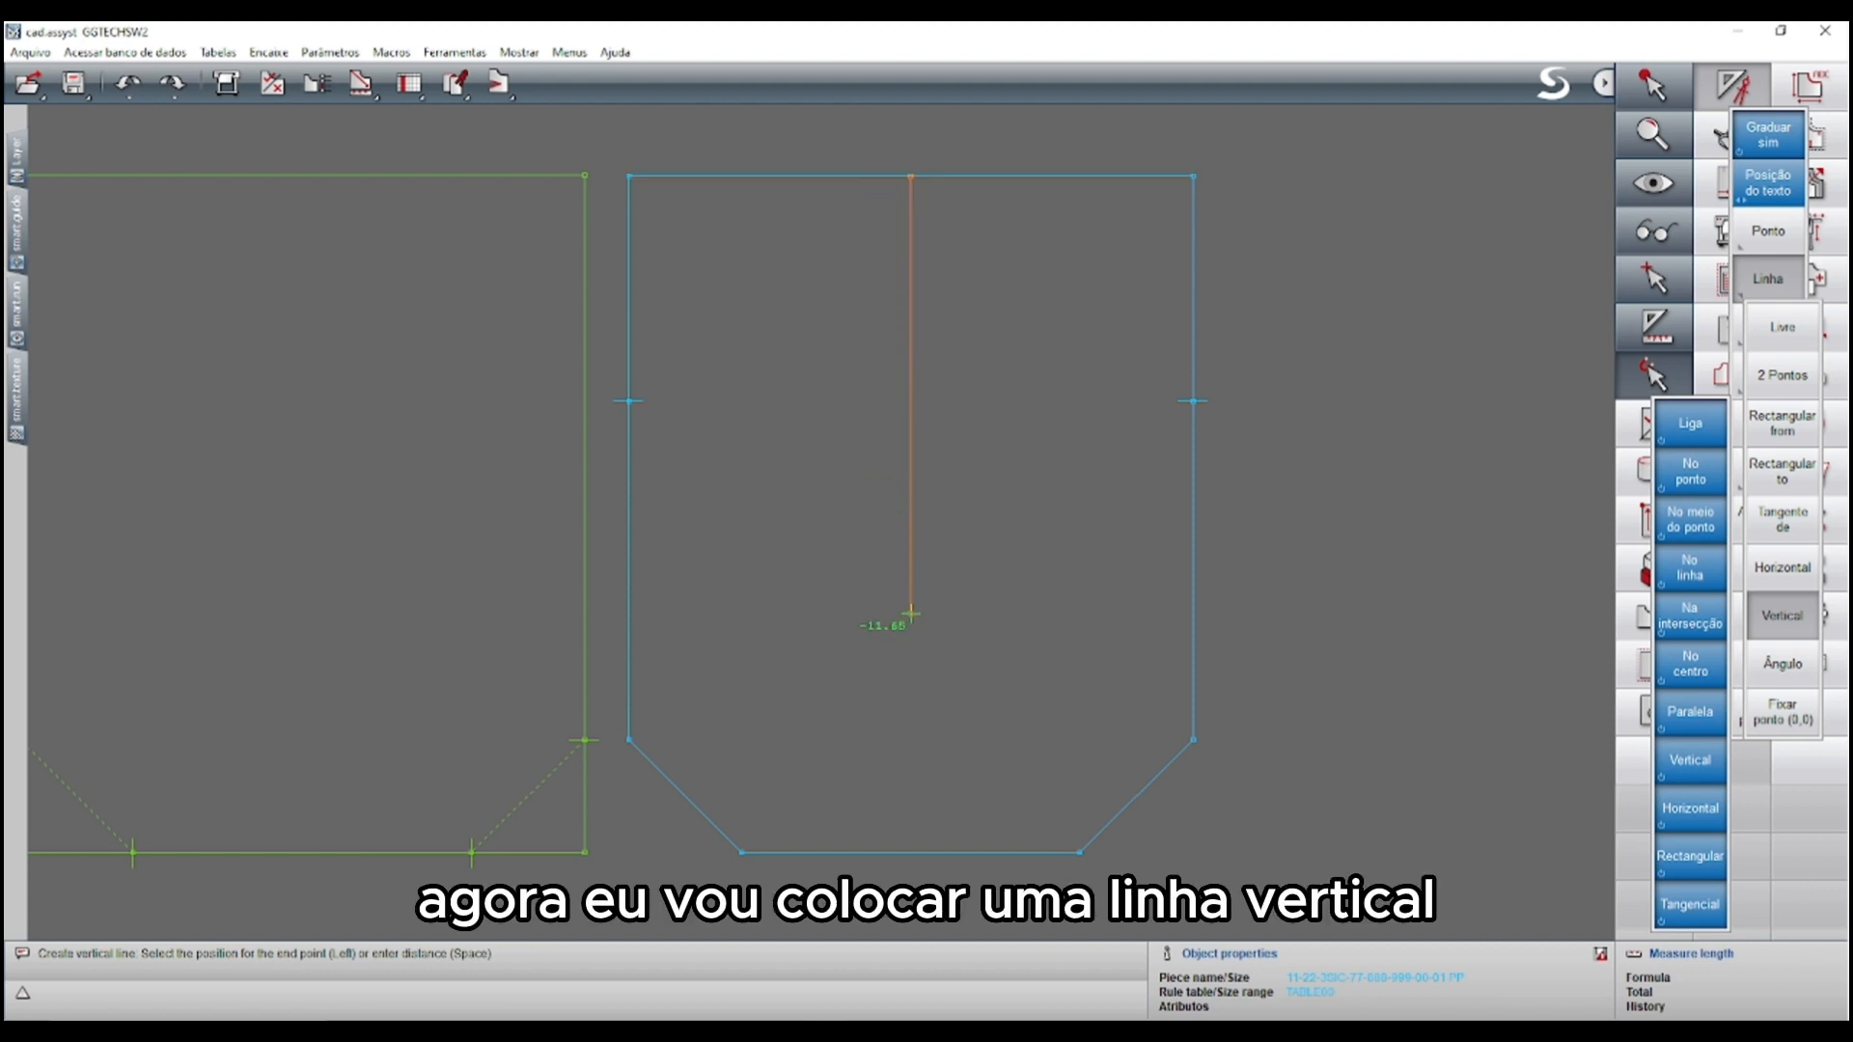
{"action": "key", "text": "space"}
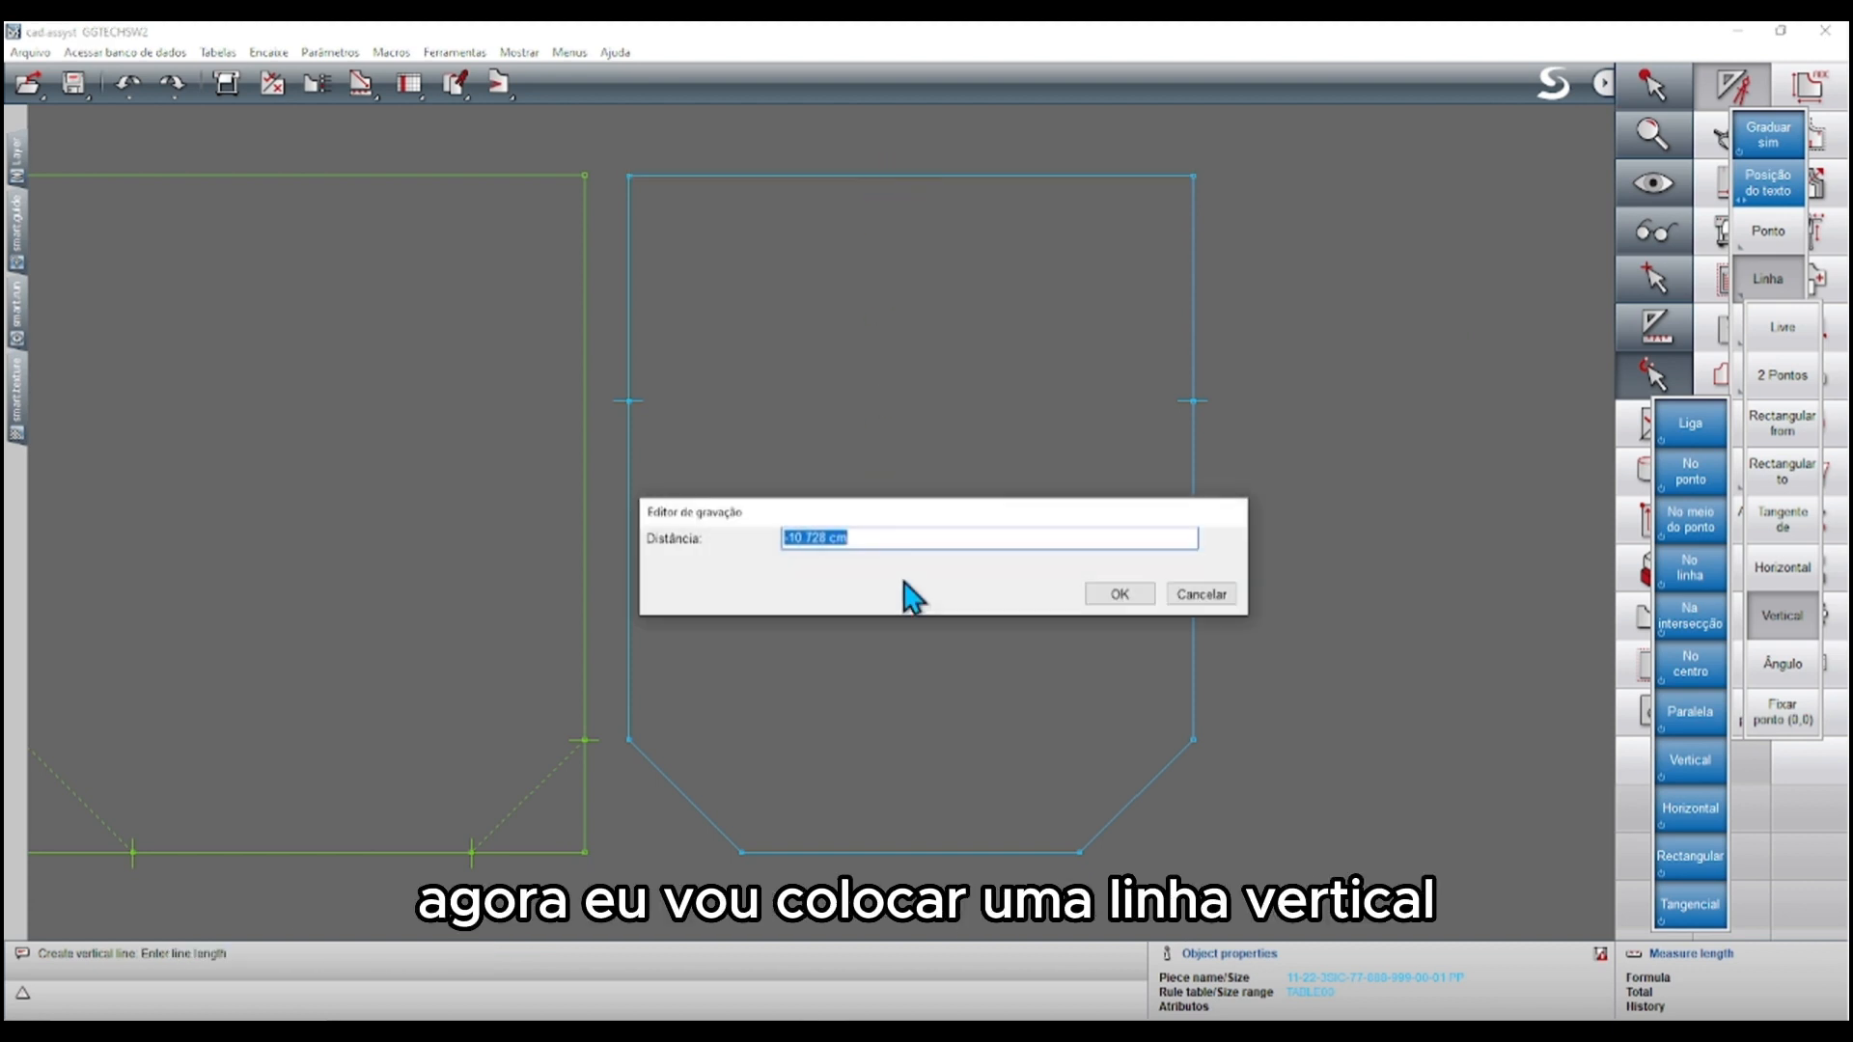
{"action": "key", "text": "BackSpace"}
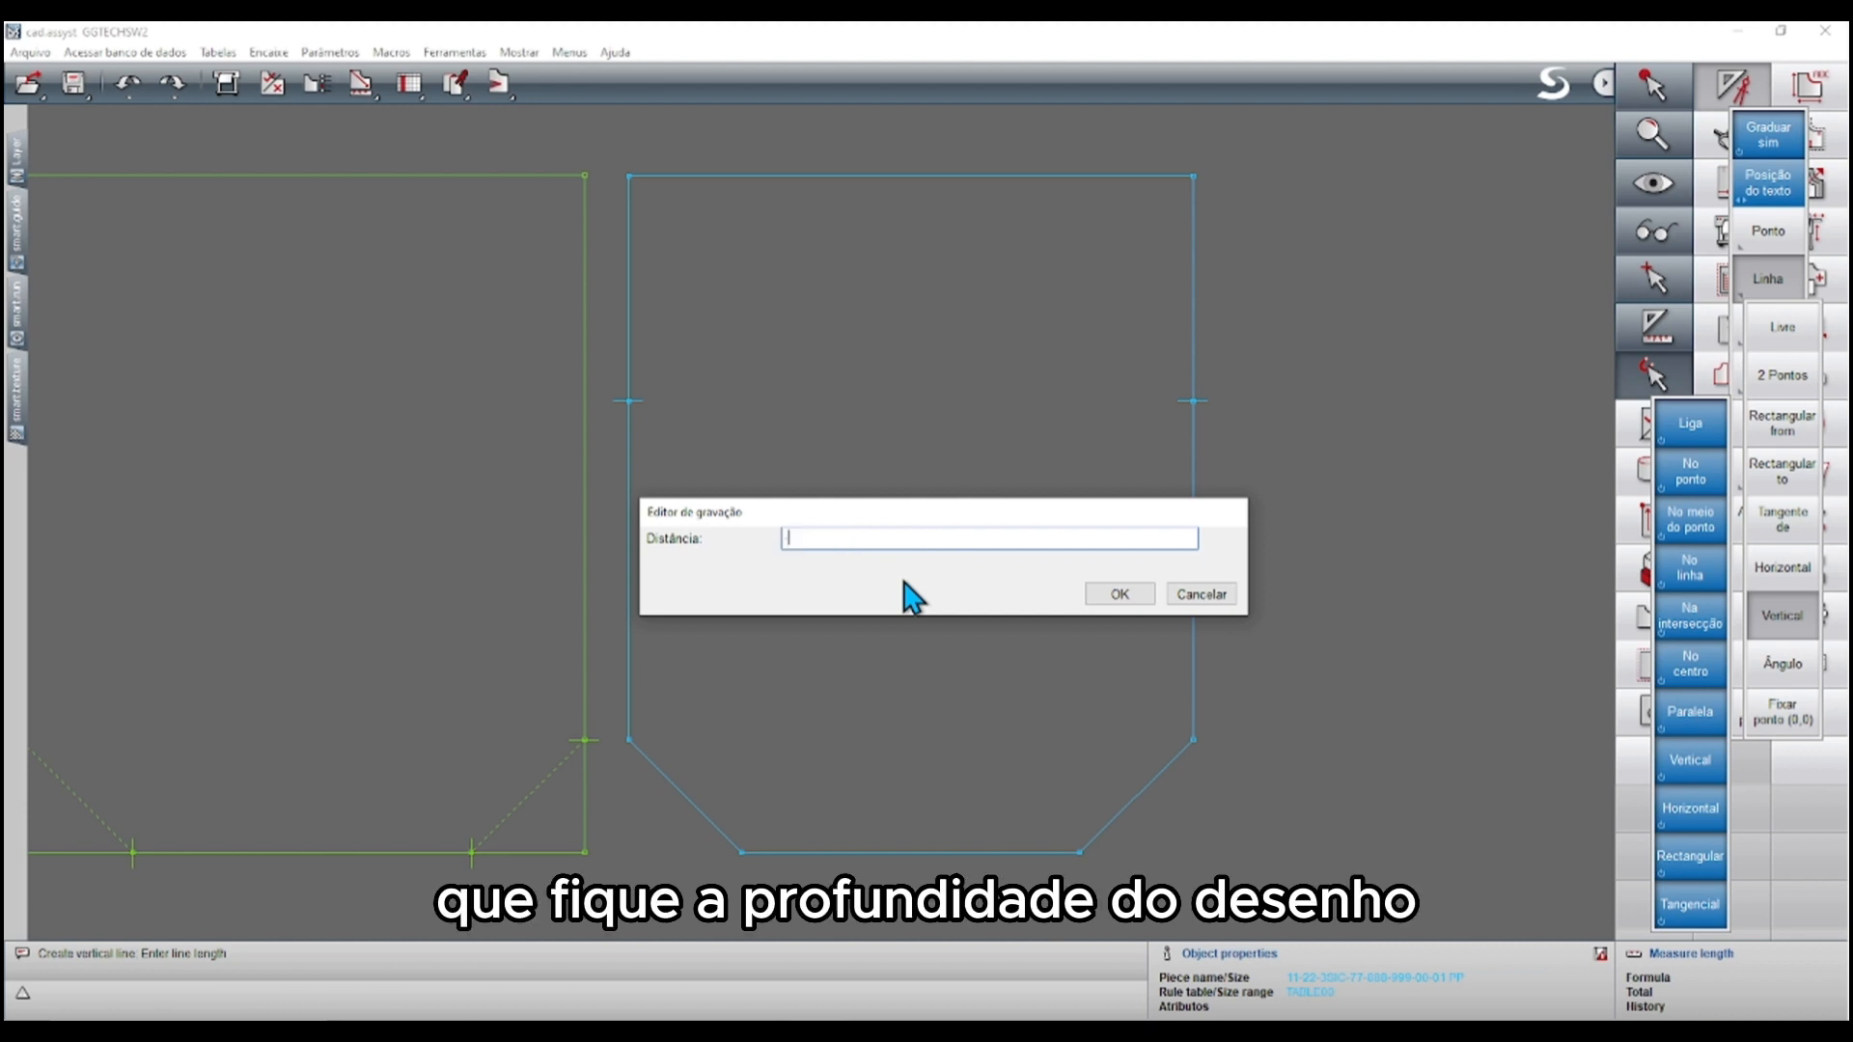
{"action": "left_click", "coordinate": [1104, 596]}
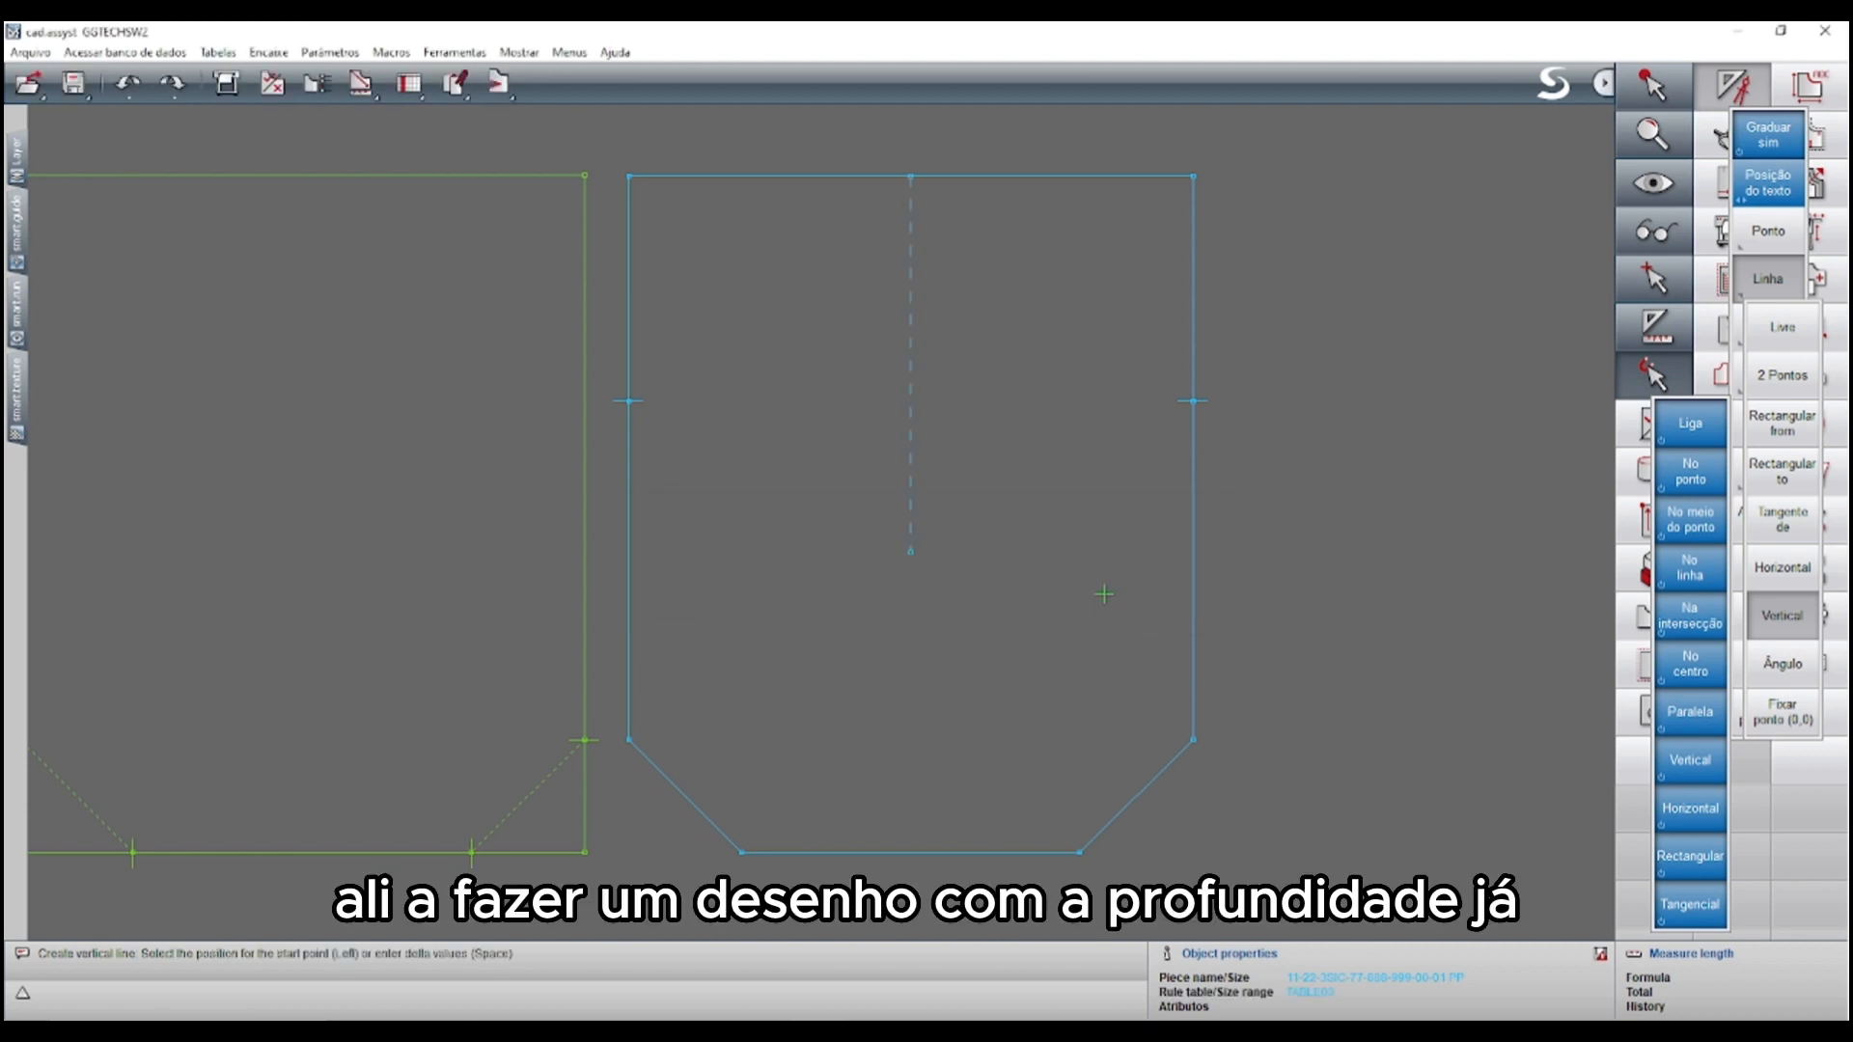
Set the element type for new elements to construction line and convert the pocket's vertical centre line to a construction line
{"action": "left_click", "coordinate": [1768, 195]}
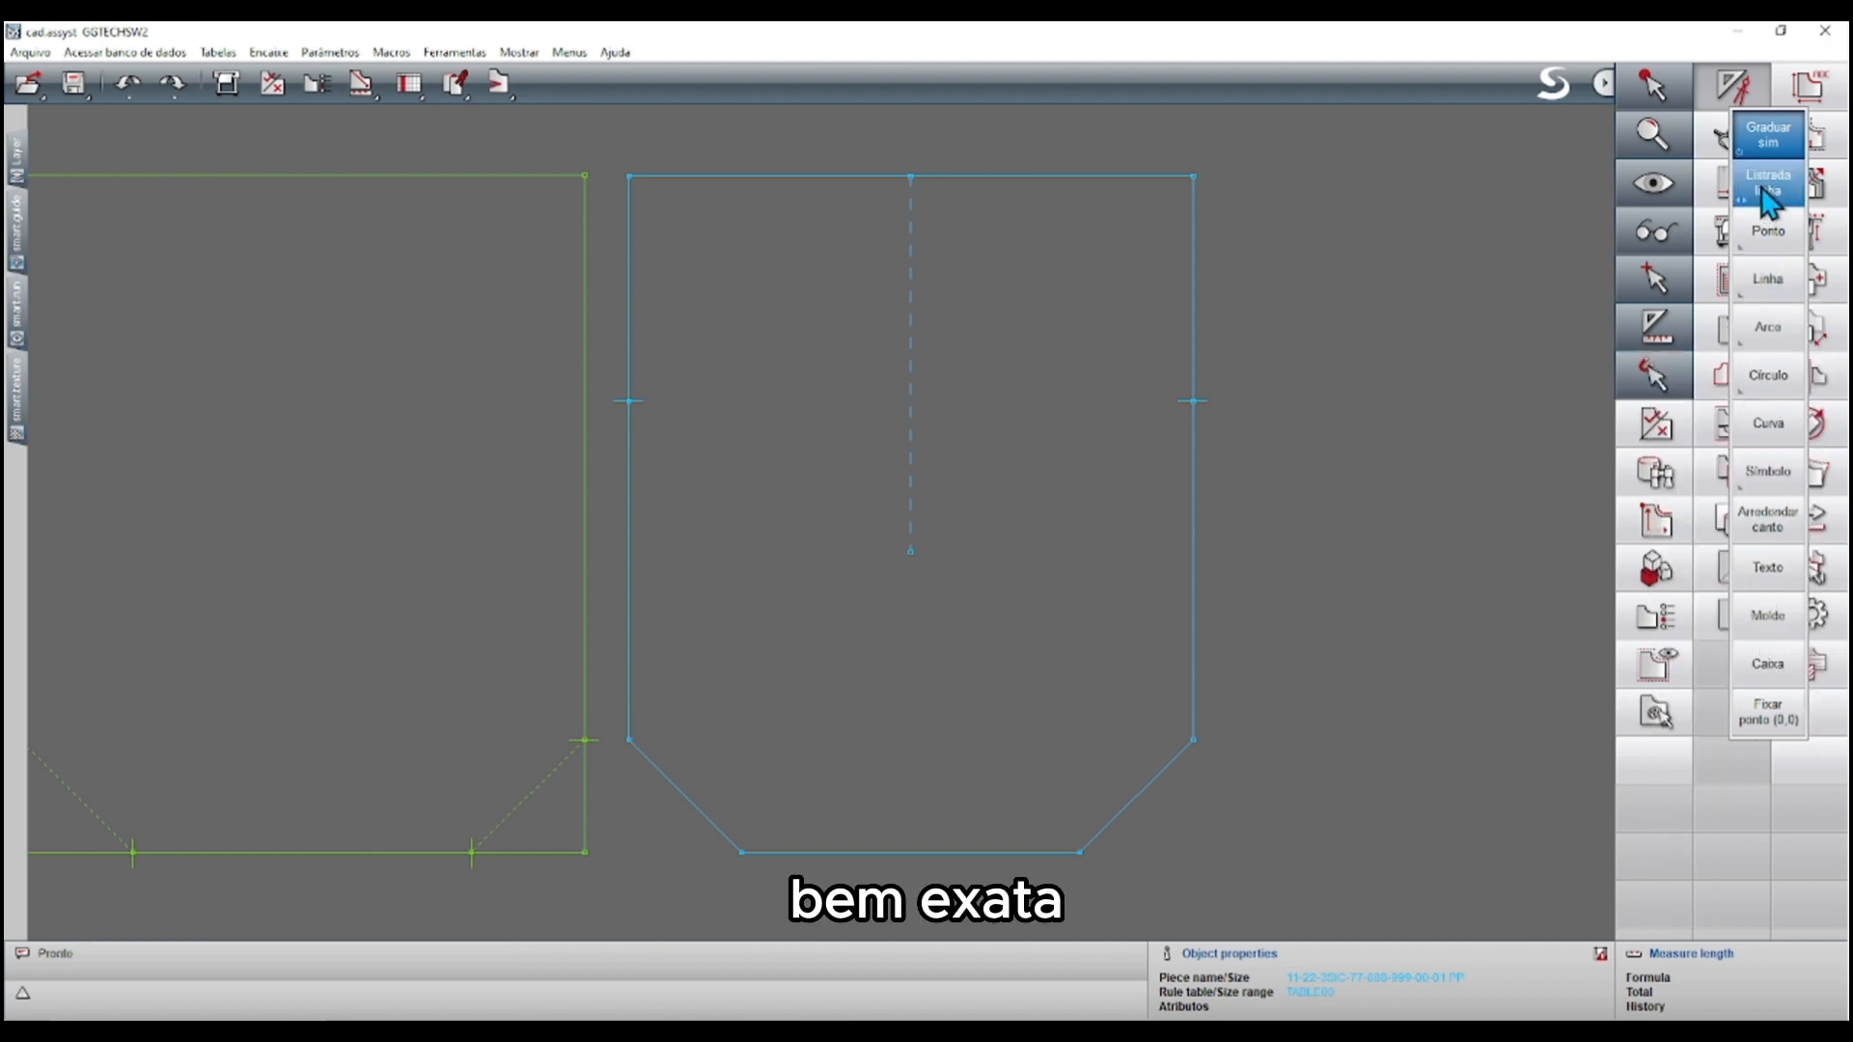
{"action": "left_click", "coordinate": [1769, 193]}
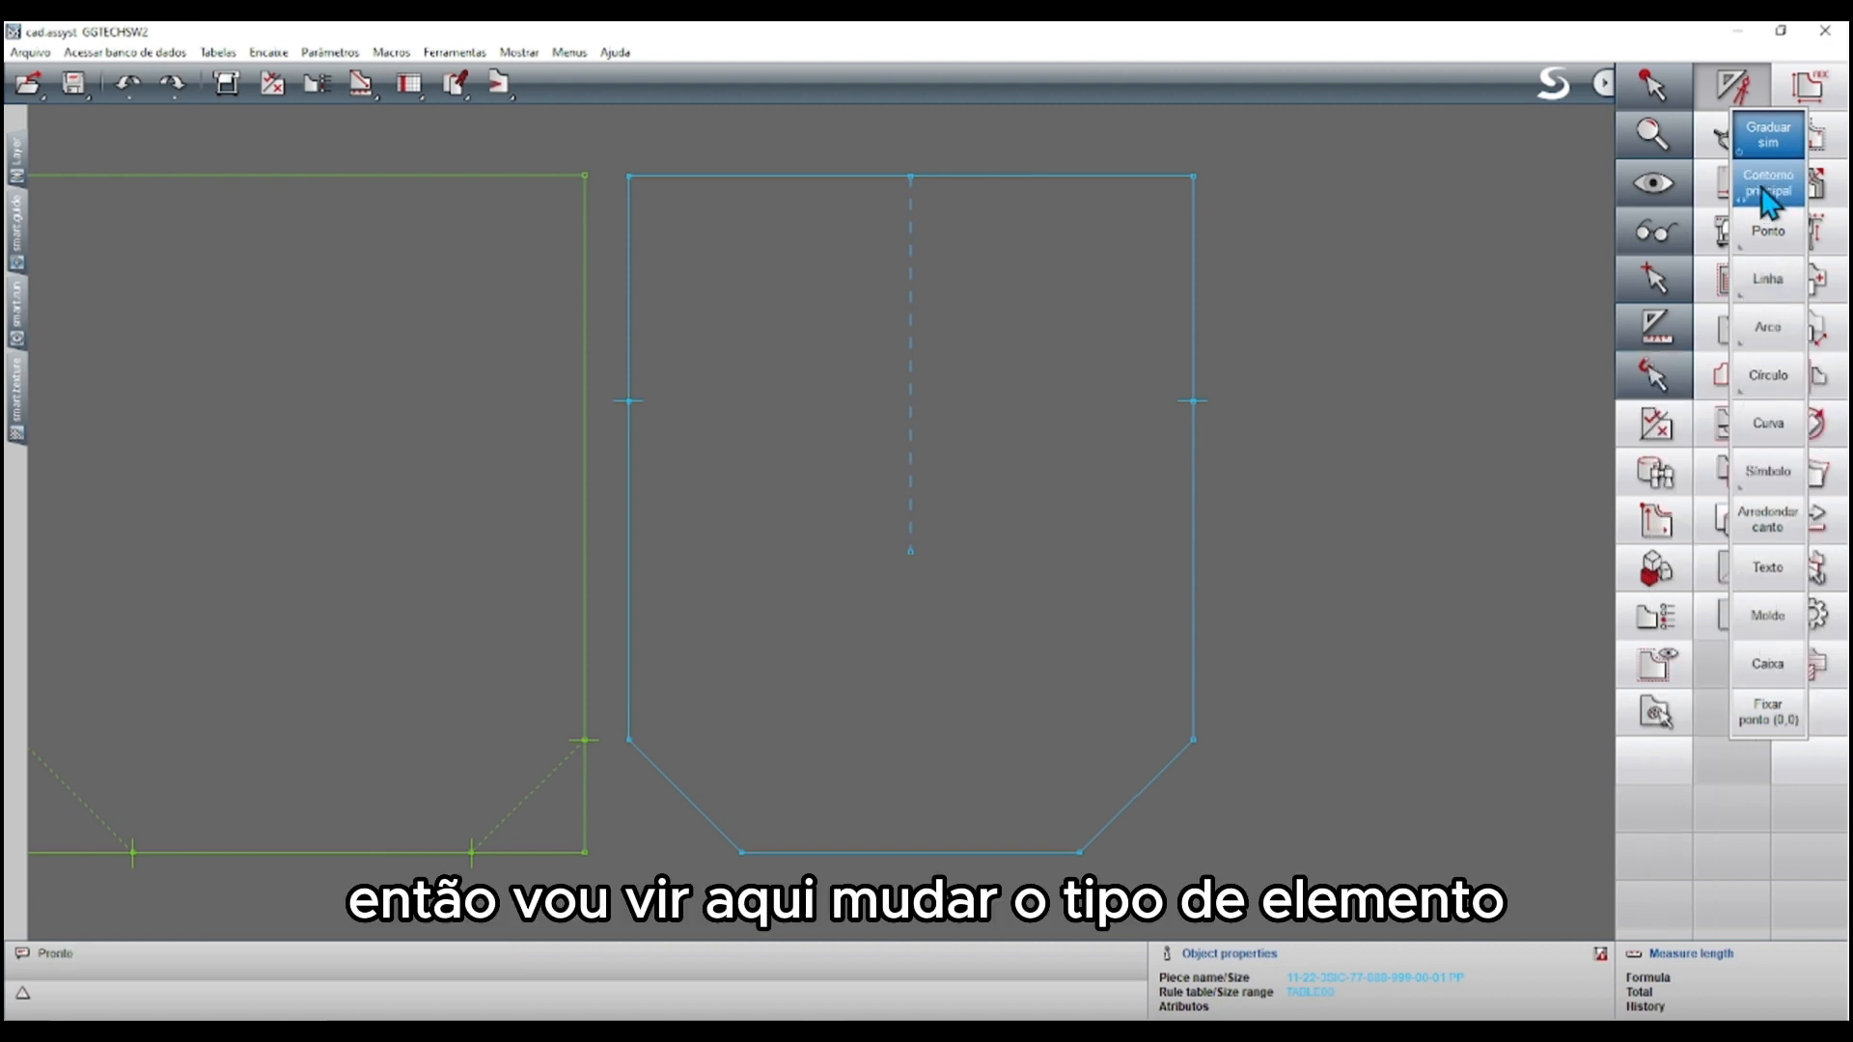
{"action": "left_click", "coordinate": [1769, 193]}
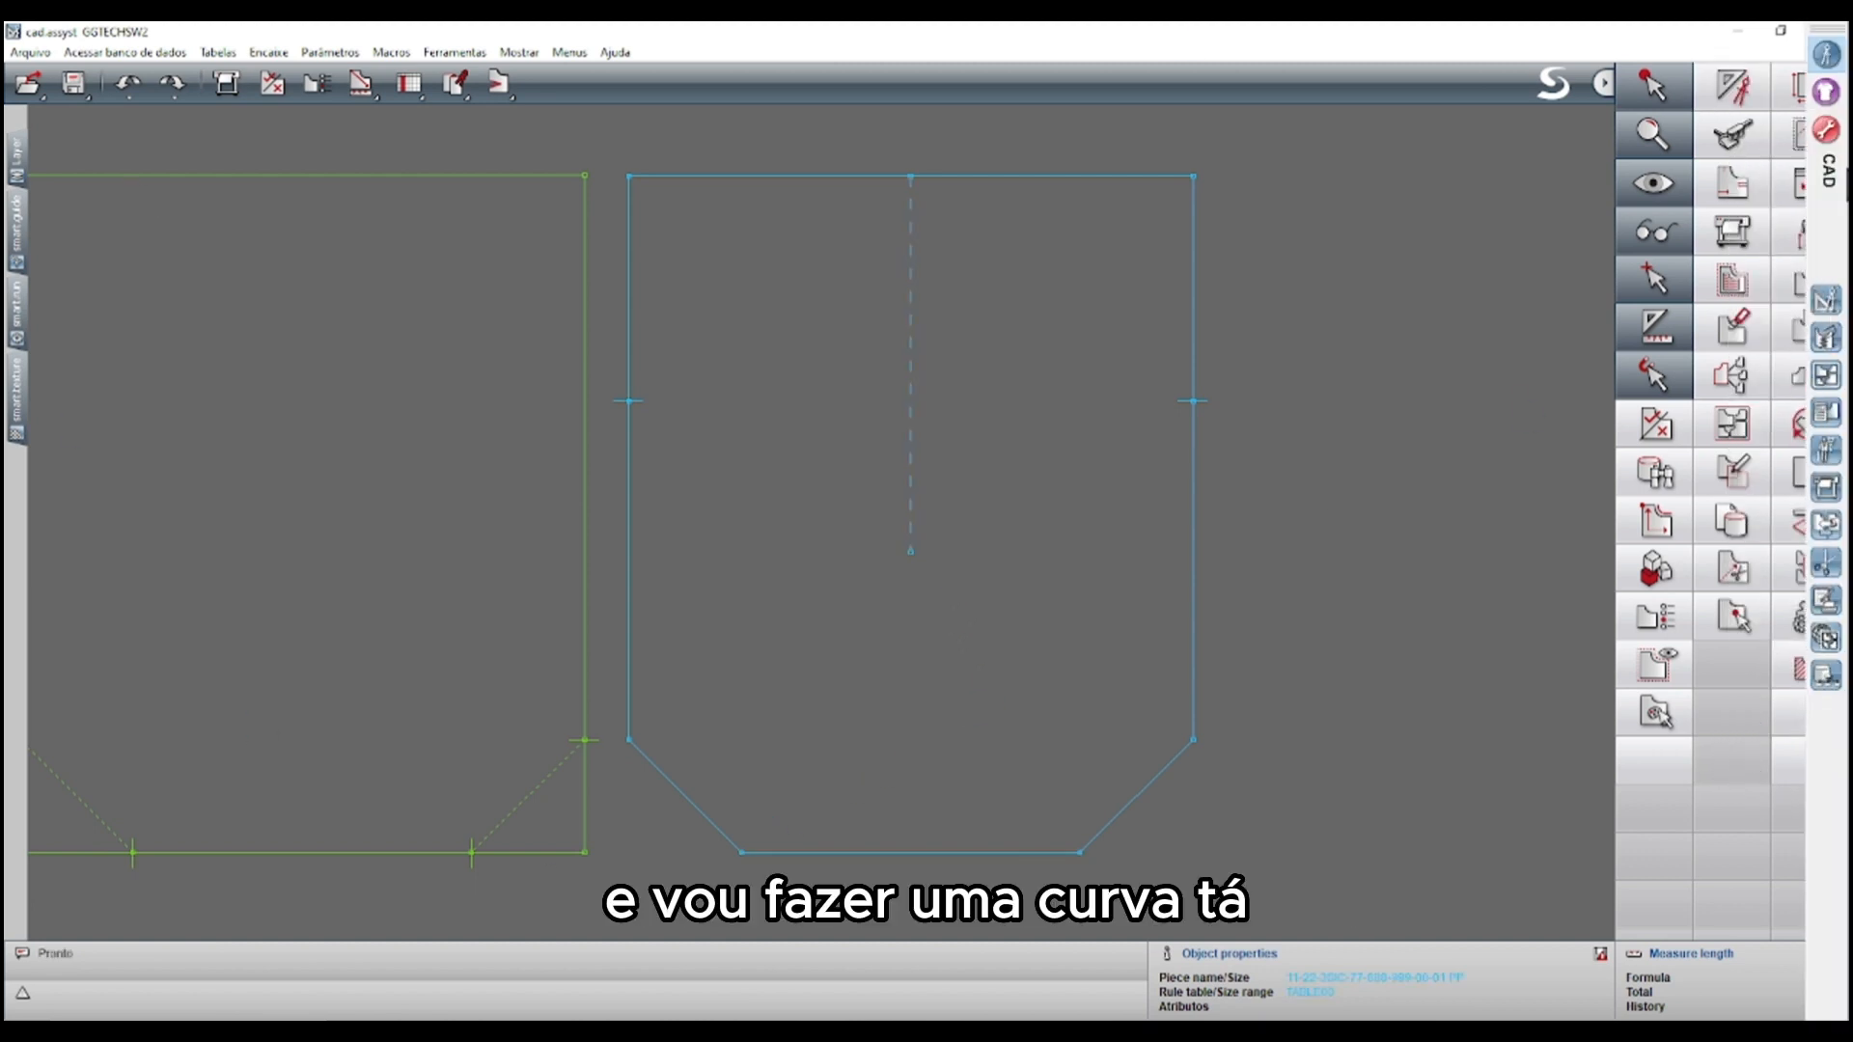
{"action": "left_click", "coordinate": [1801, 140]}
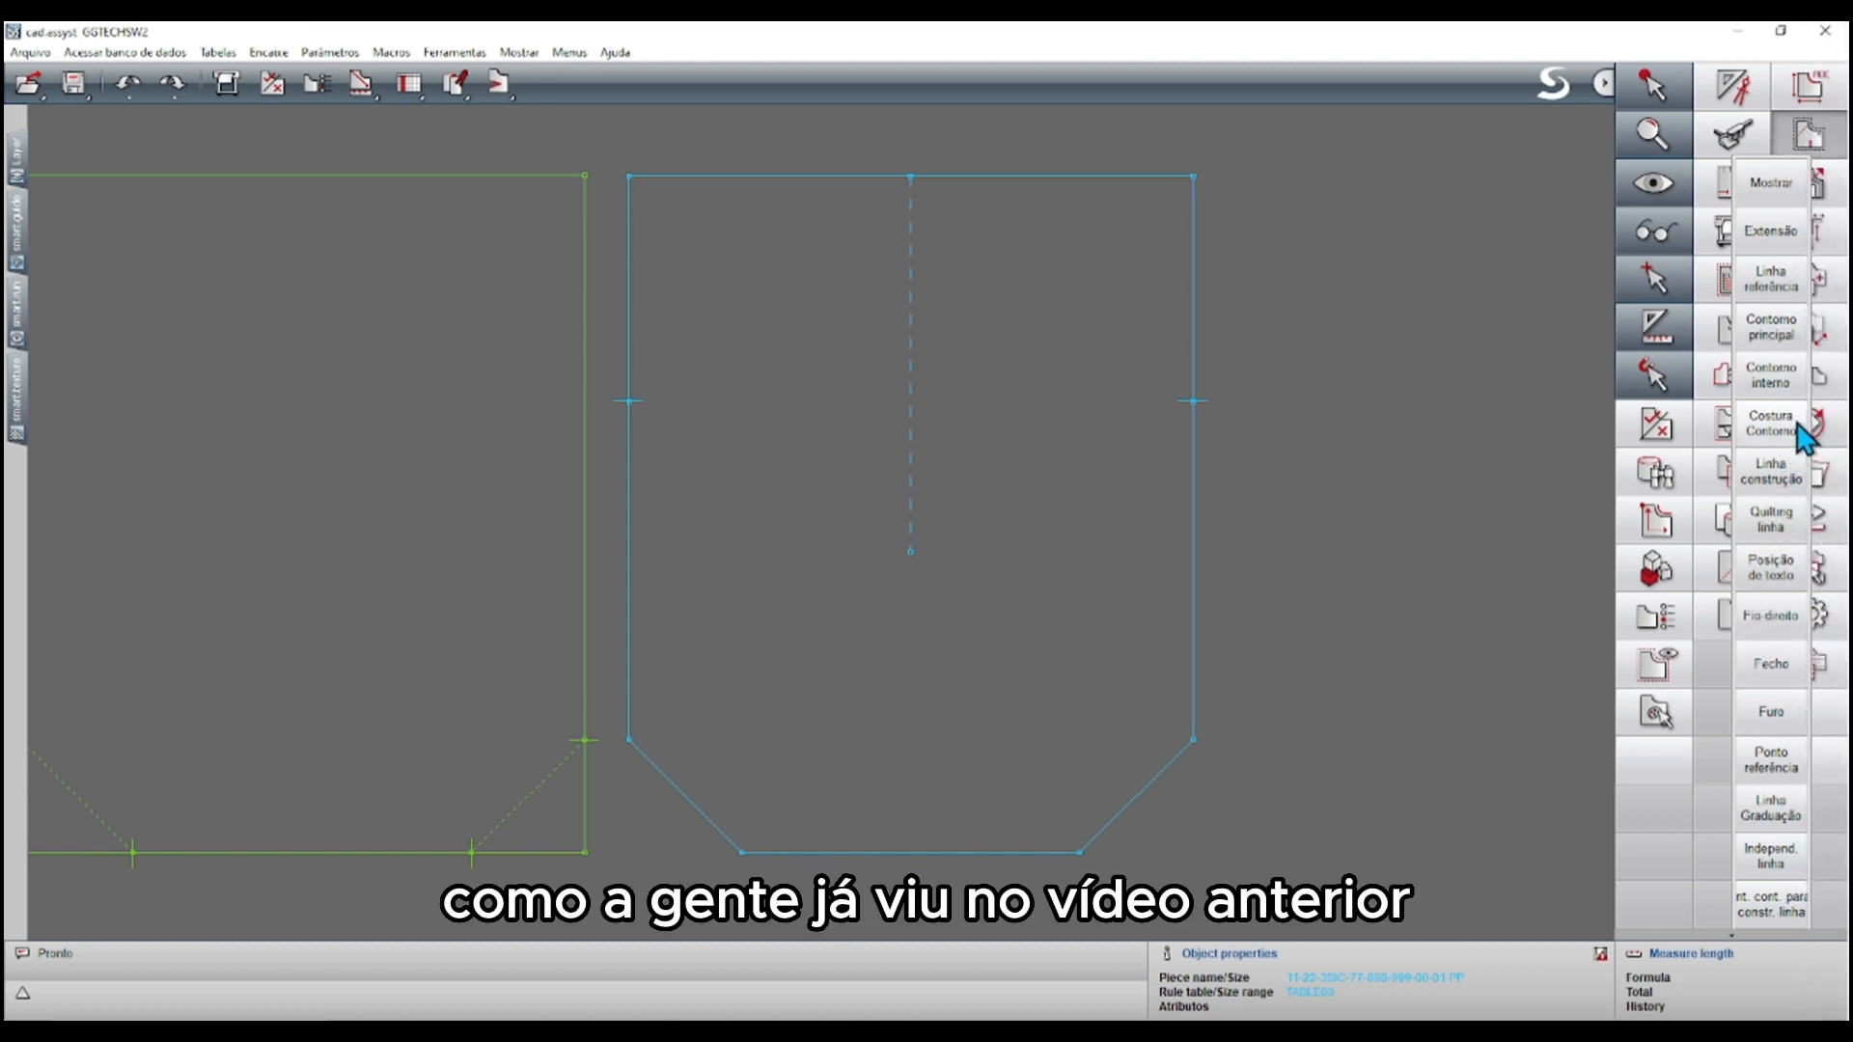
{"action": "left_click", "coordinate": [1771, 473]}
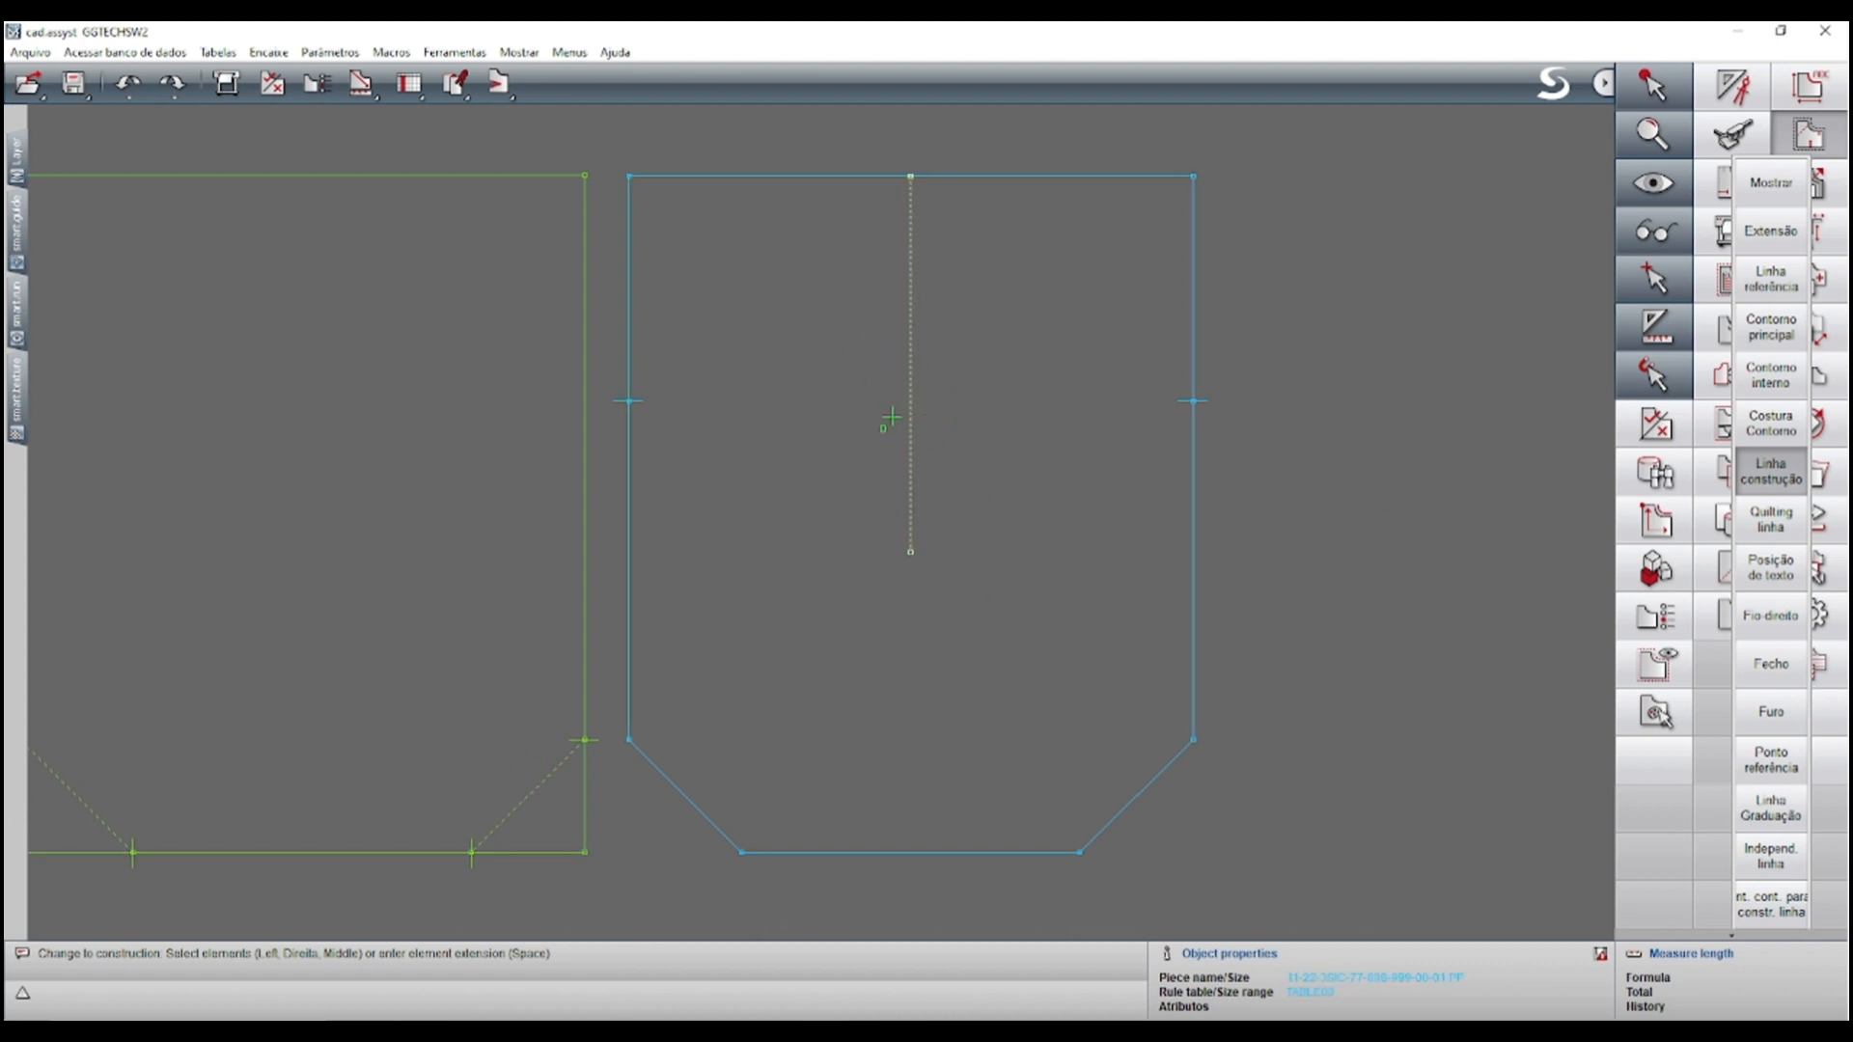
Start a curve at the reference point on the pocket's left edge and place its next point at an offset of 4, 0 cm
{"action": "left_click", "coordinate": [1732, 87]}
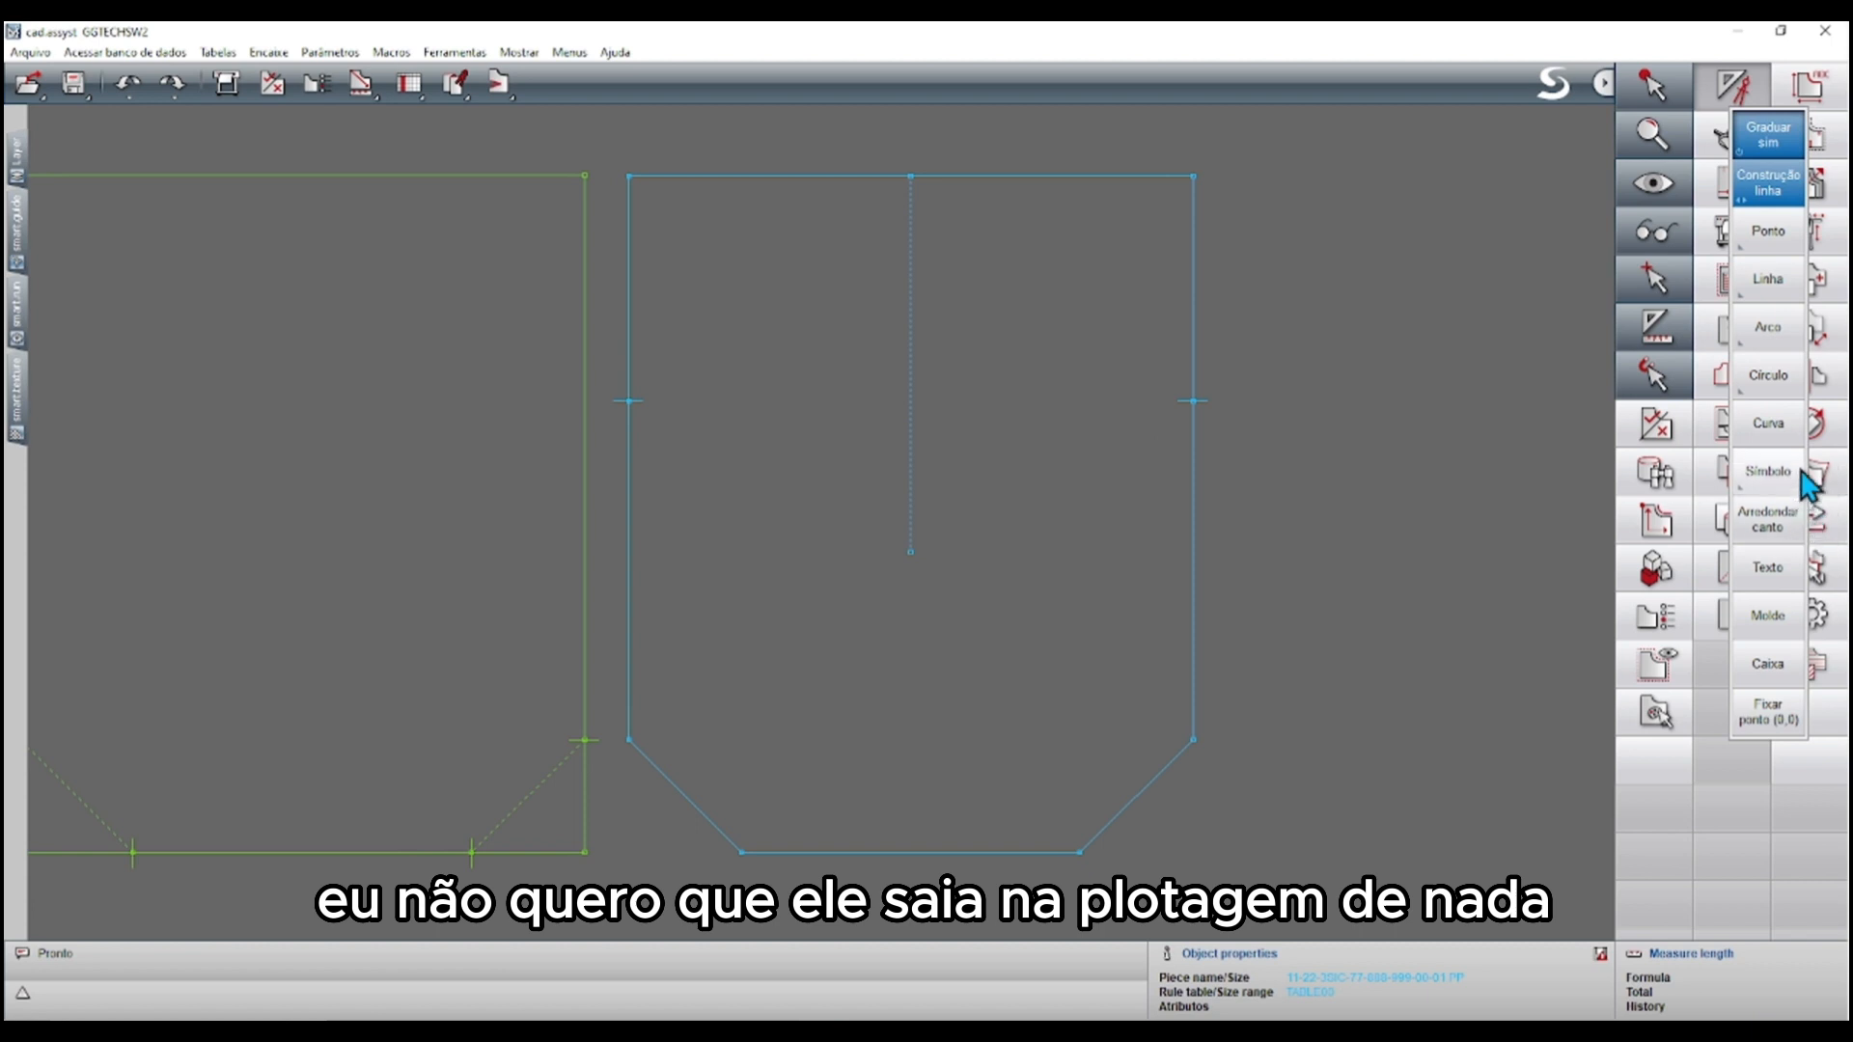
{"action": "left_click", "coordinate": [1780, 421]}
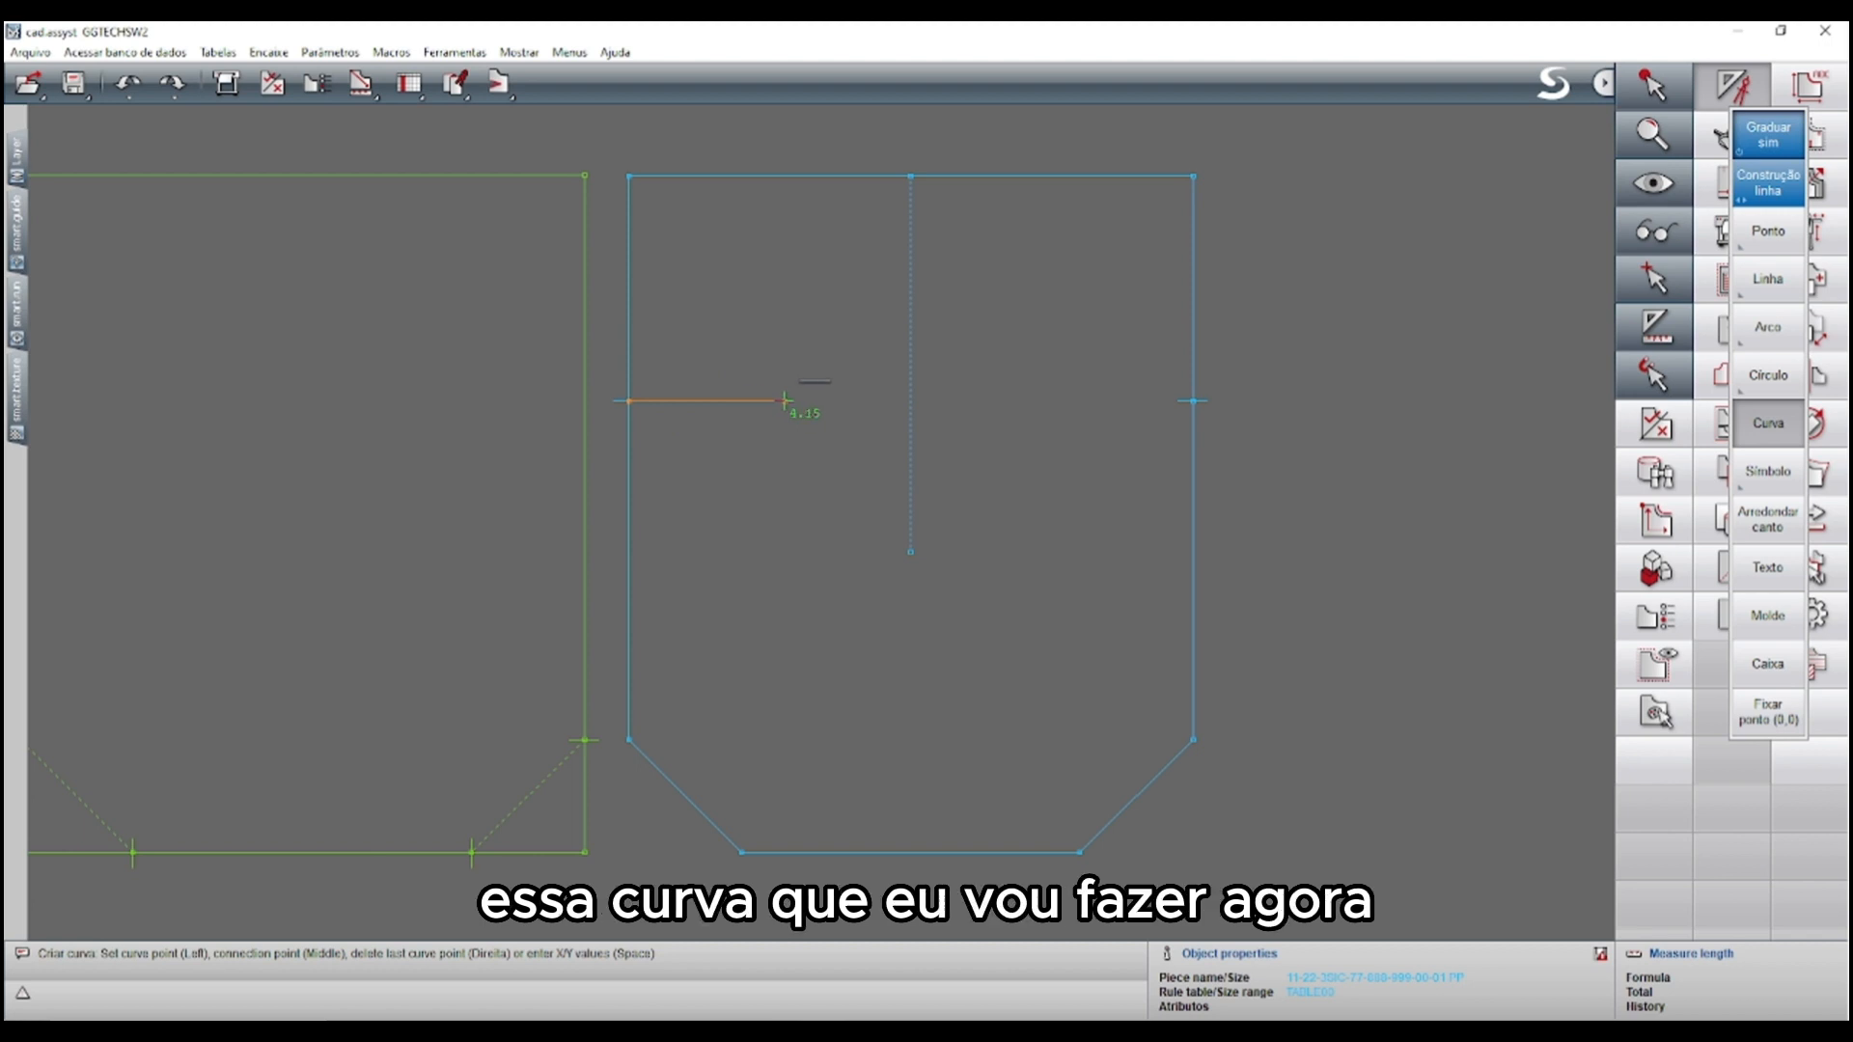
{"action": "key", "text": "space"}
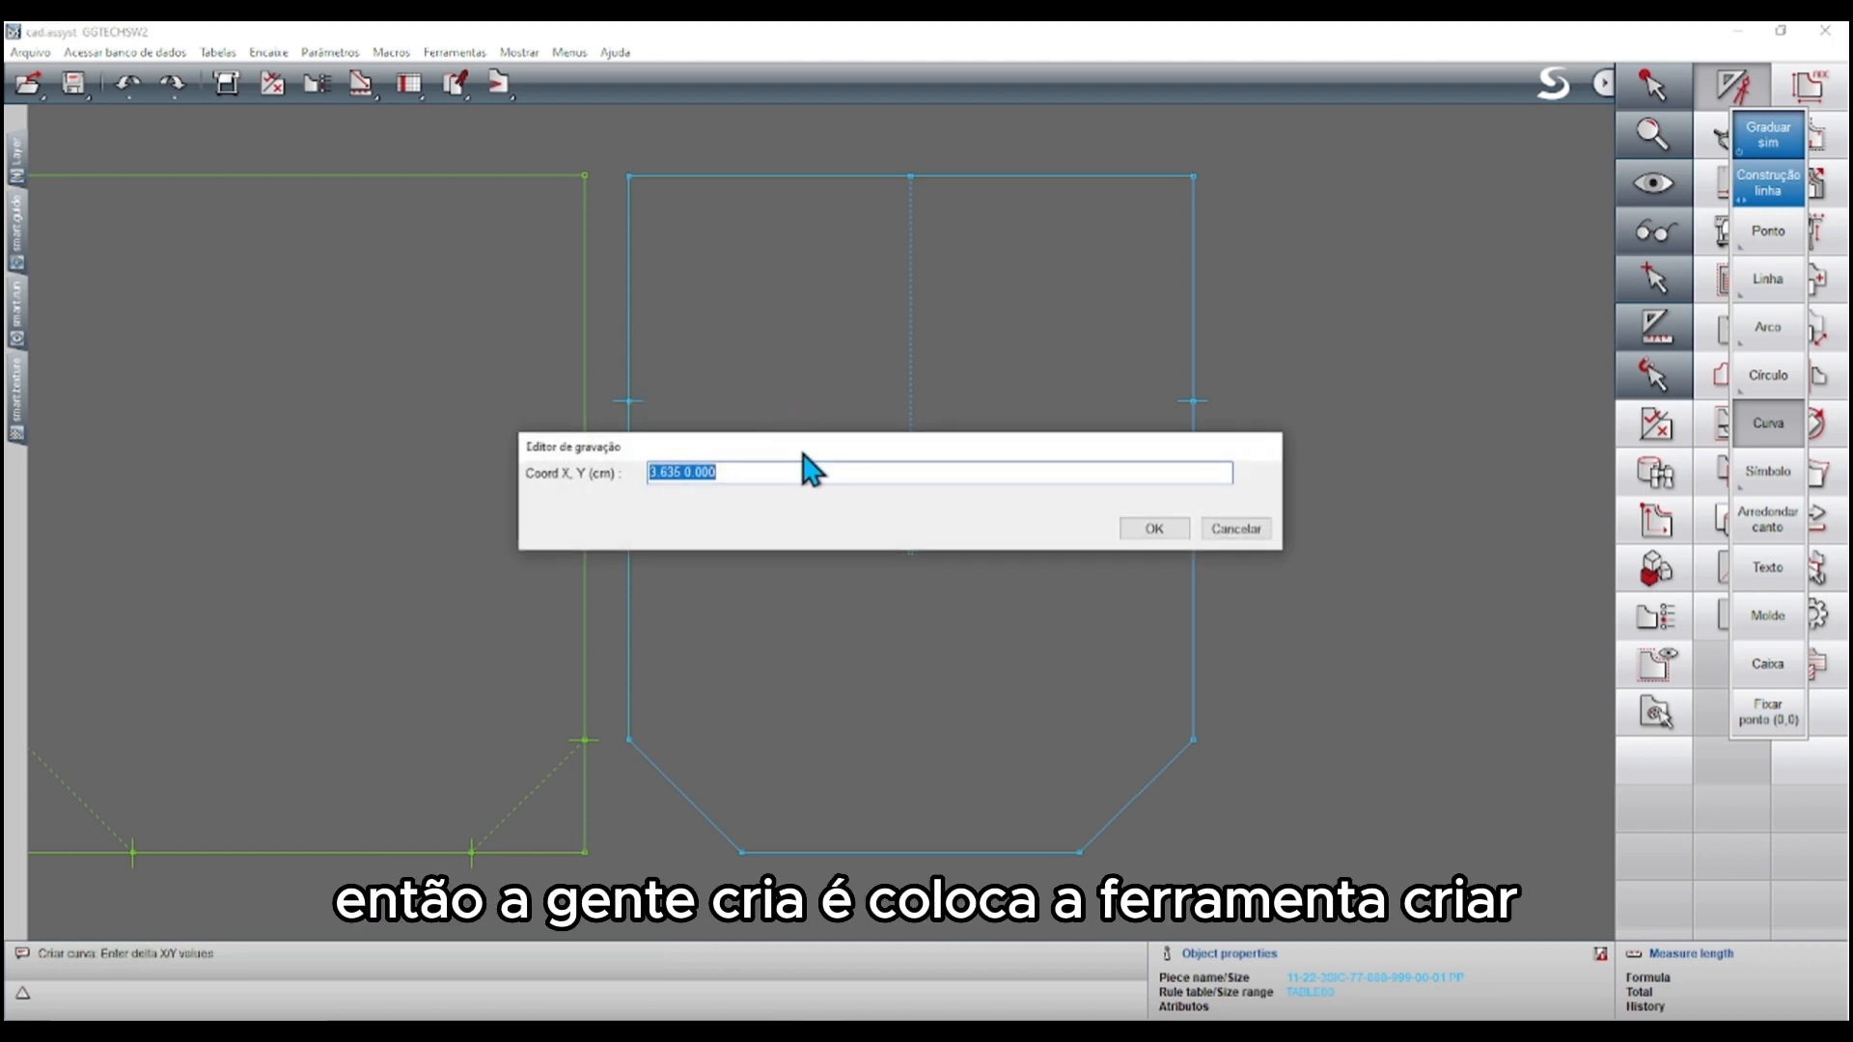
{"action": "type", "text": "0"}
{"action": "left_click", "coordinate": [1146, 529]}
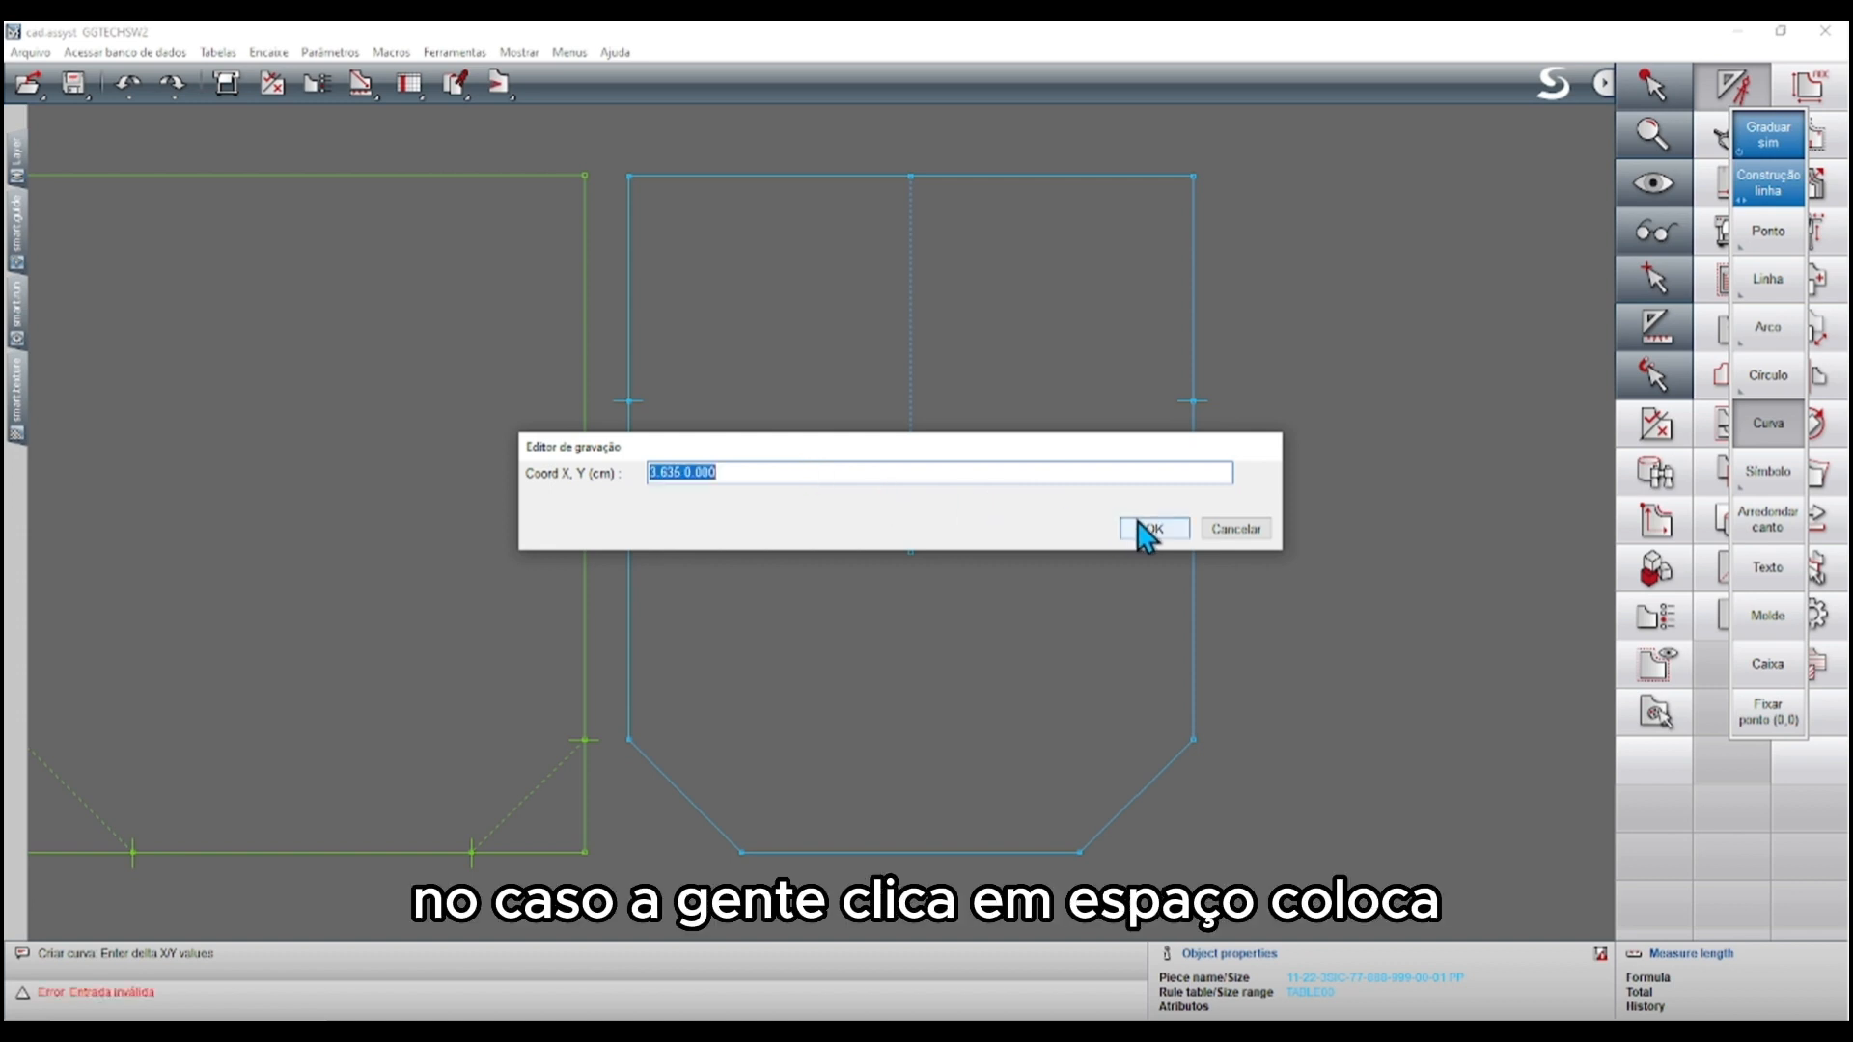
{"action": "left_click", "coordinate": [682, 475]}
{"action": "double_click", "coordinate": [675, 471]}
{"action": "type", "text": "4"}
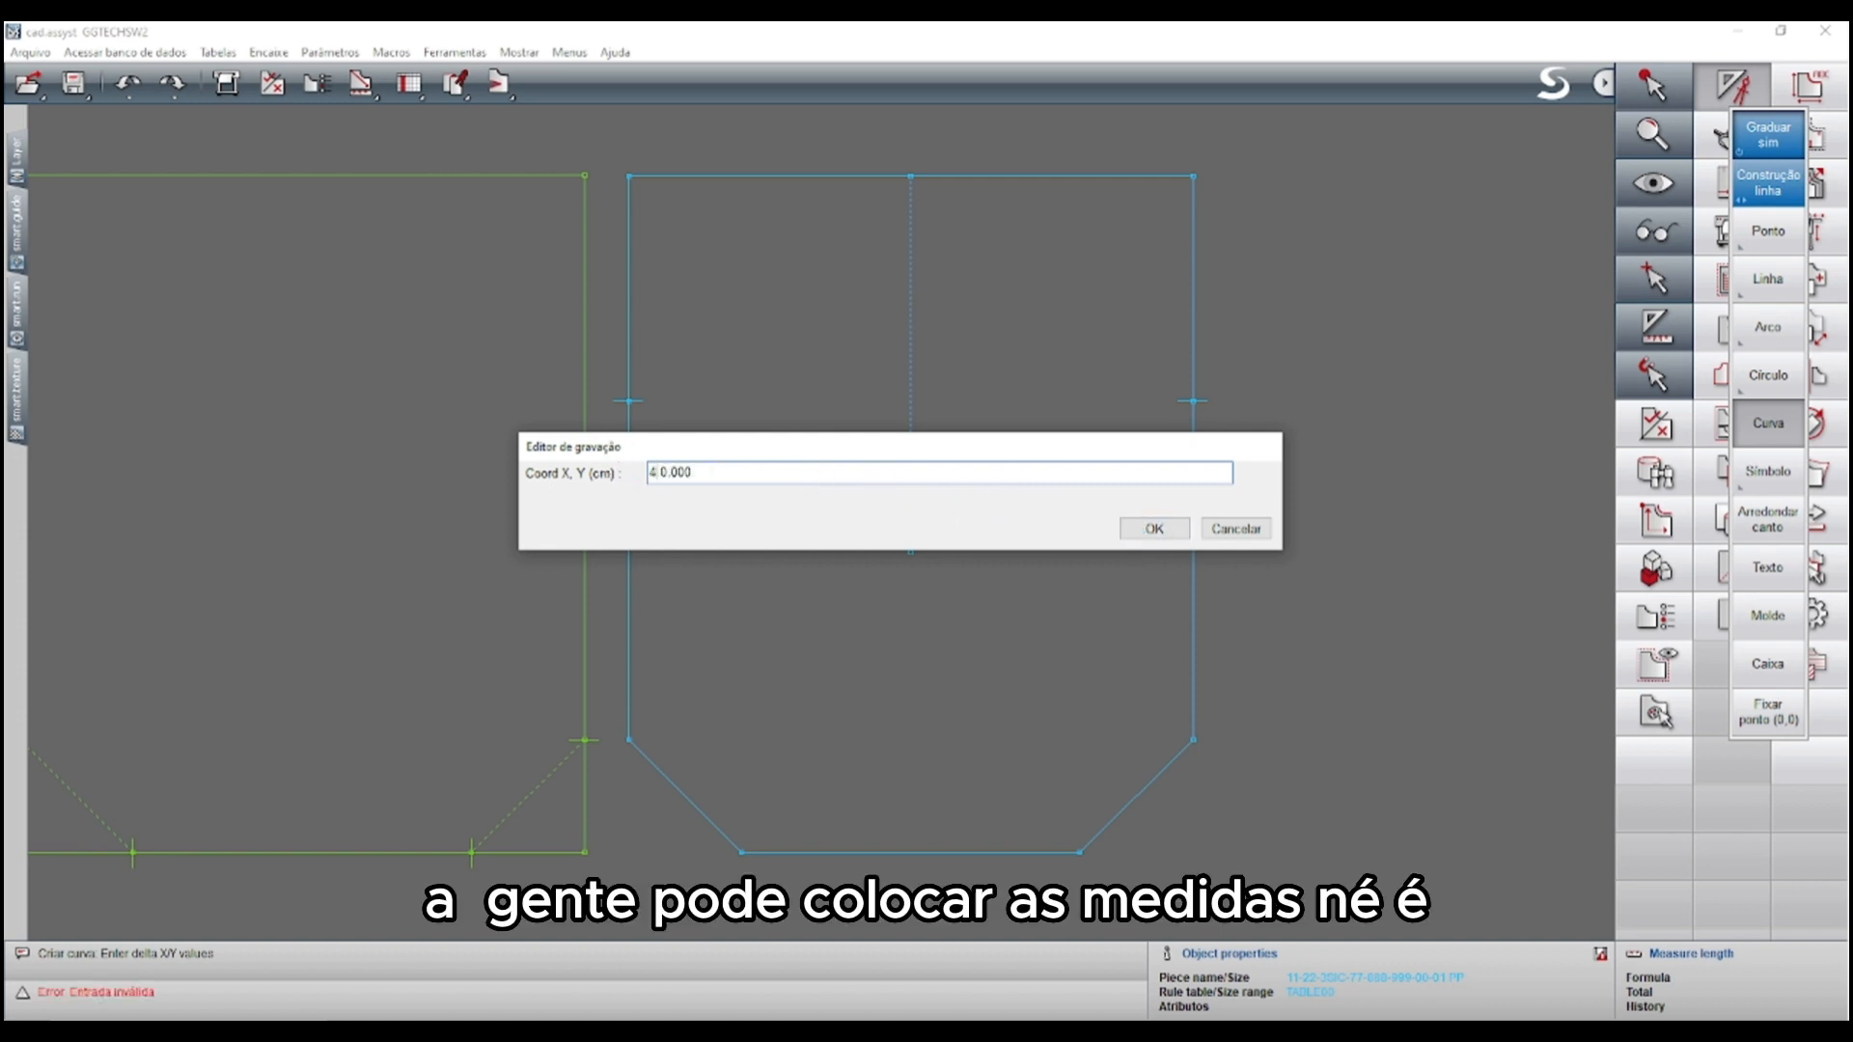
{"action": "left_click", "coordinate": [1127, 530]}
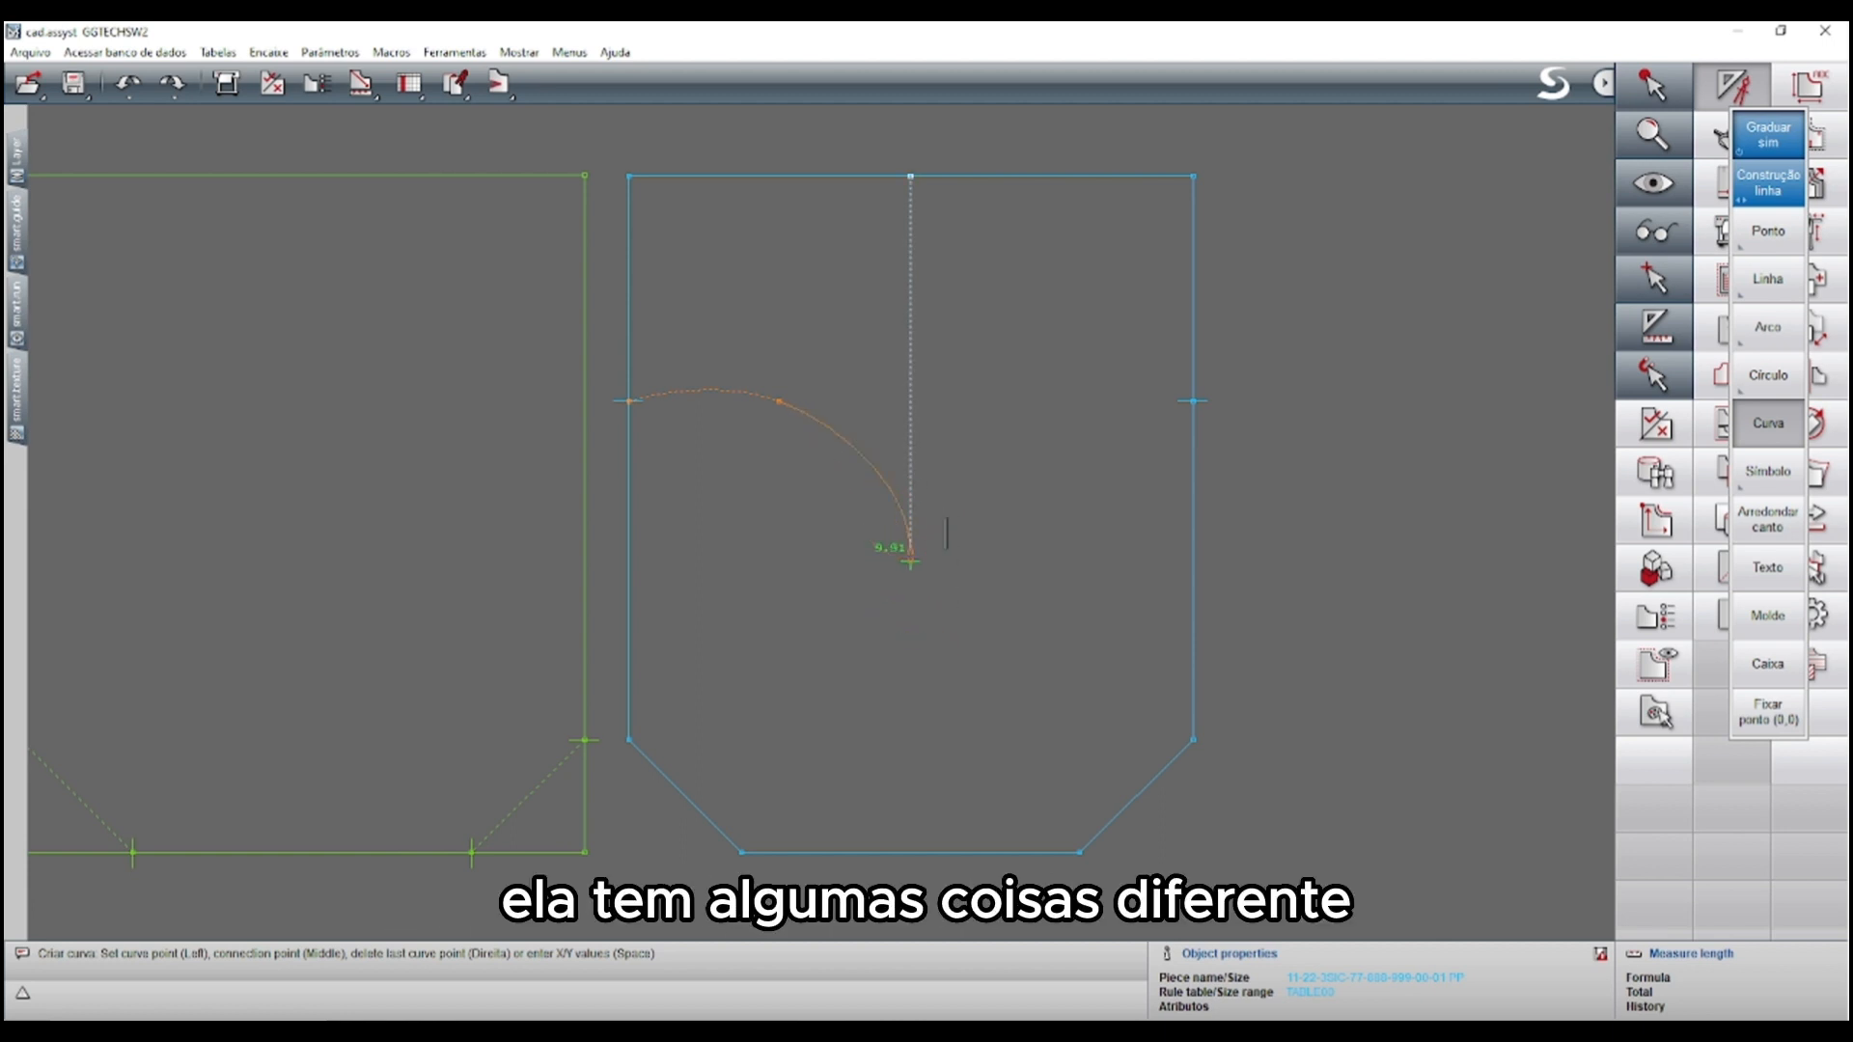
Extend the curve to the lower end of the pocket's centre line, replacing the smooth curve point with a sharp connection point
{"action": "left_click", "coordinate": [910, 552]}
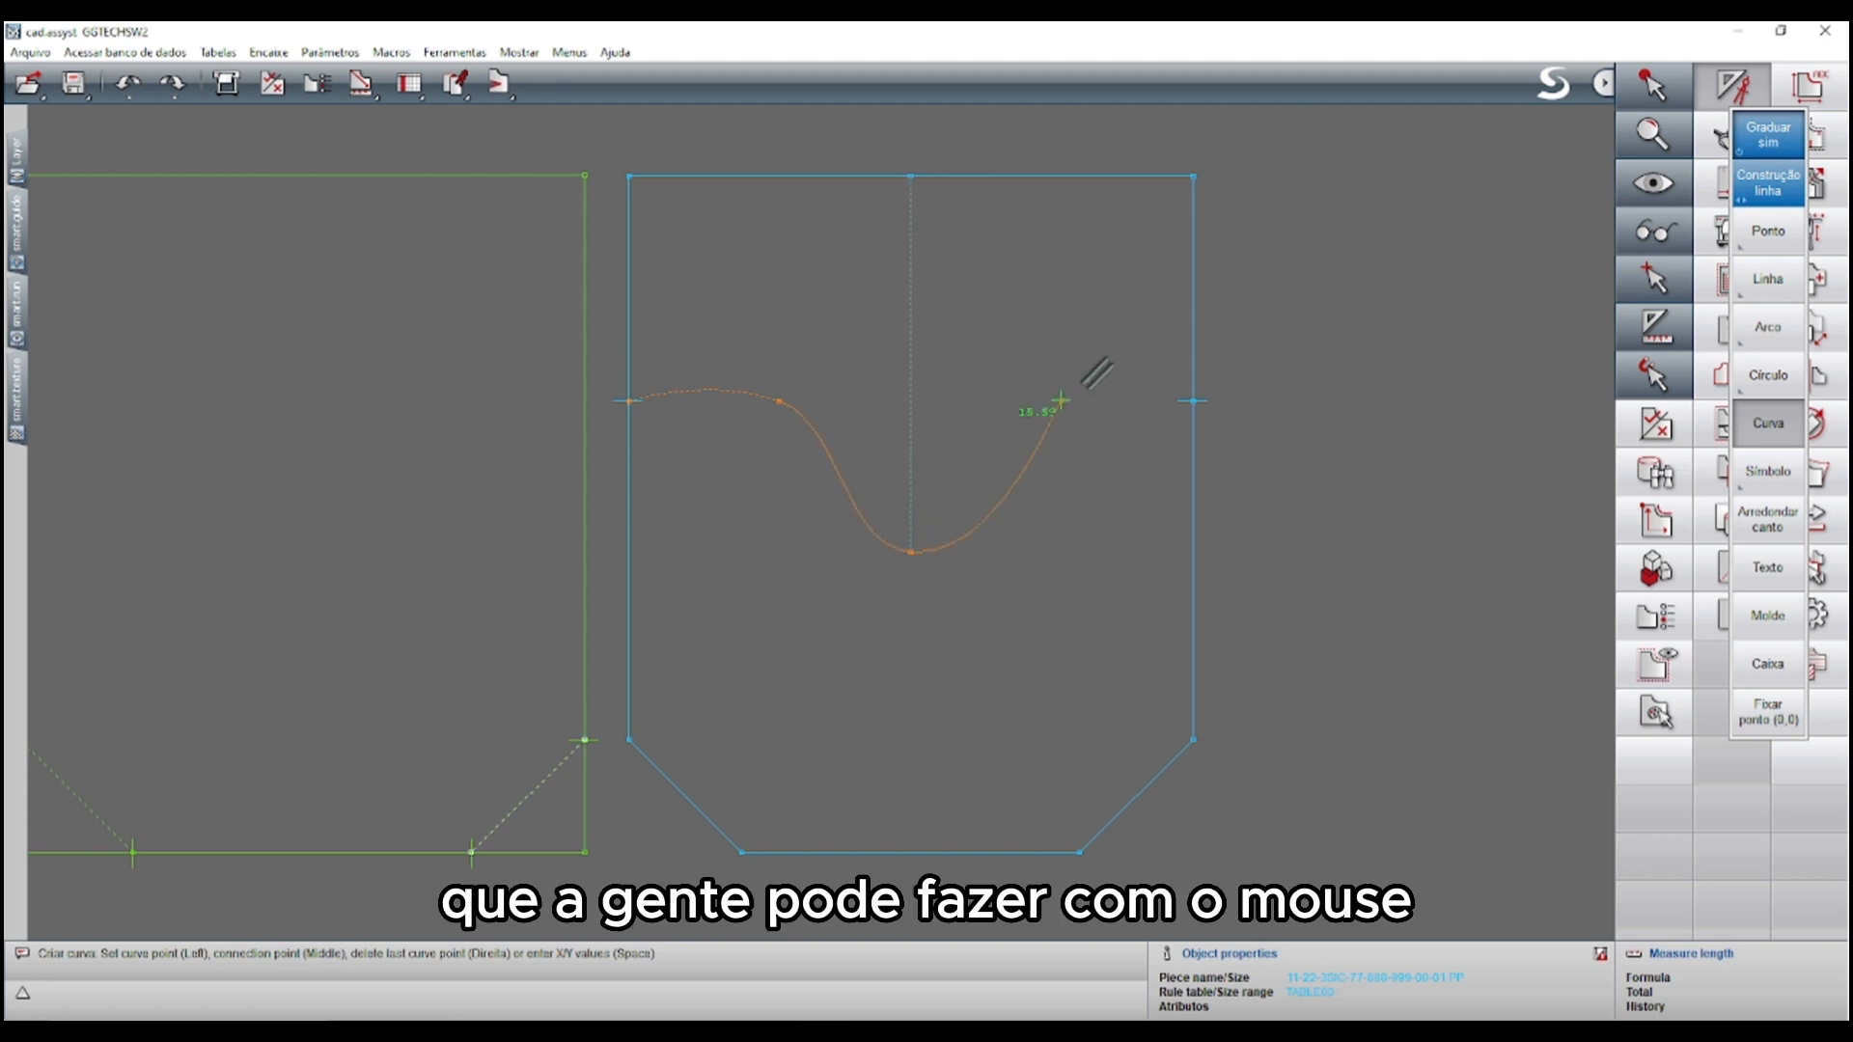
{"action": "right_click", "coordinate": [1068, 393]}
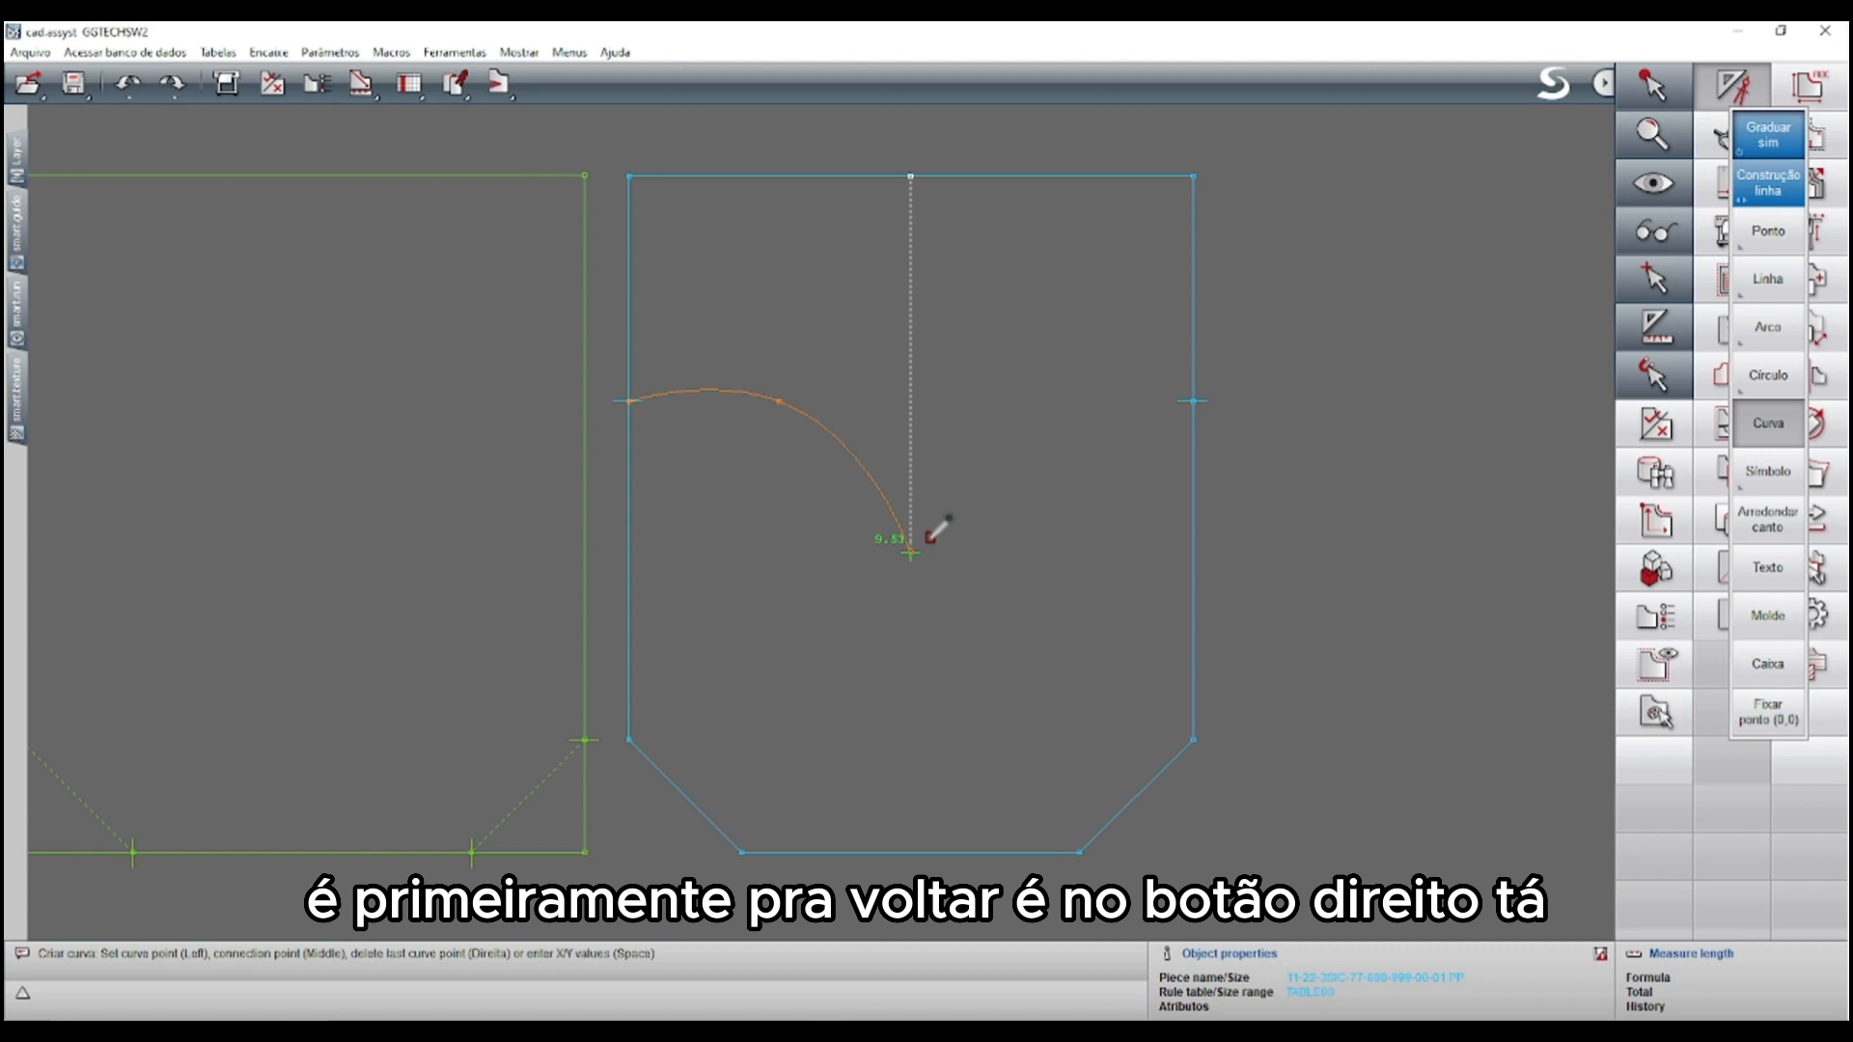
{"action": "left_click", "coordinate": [910, 552]}
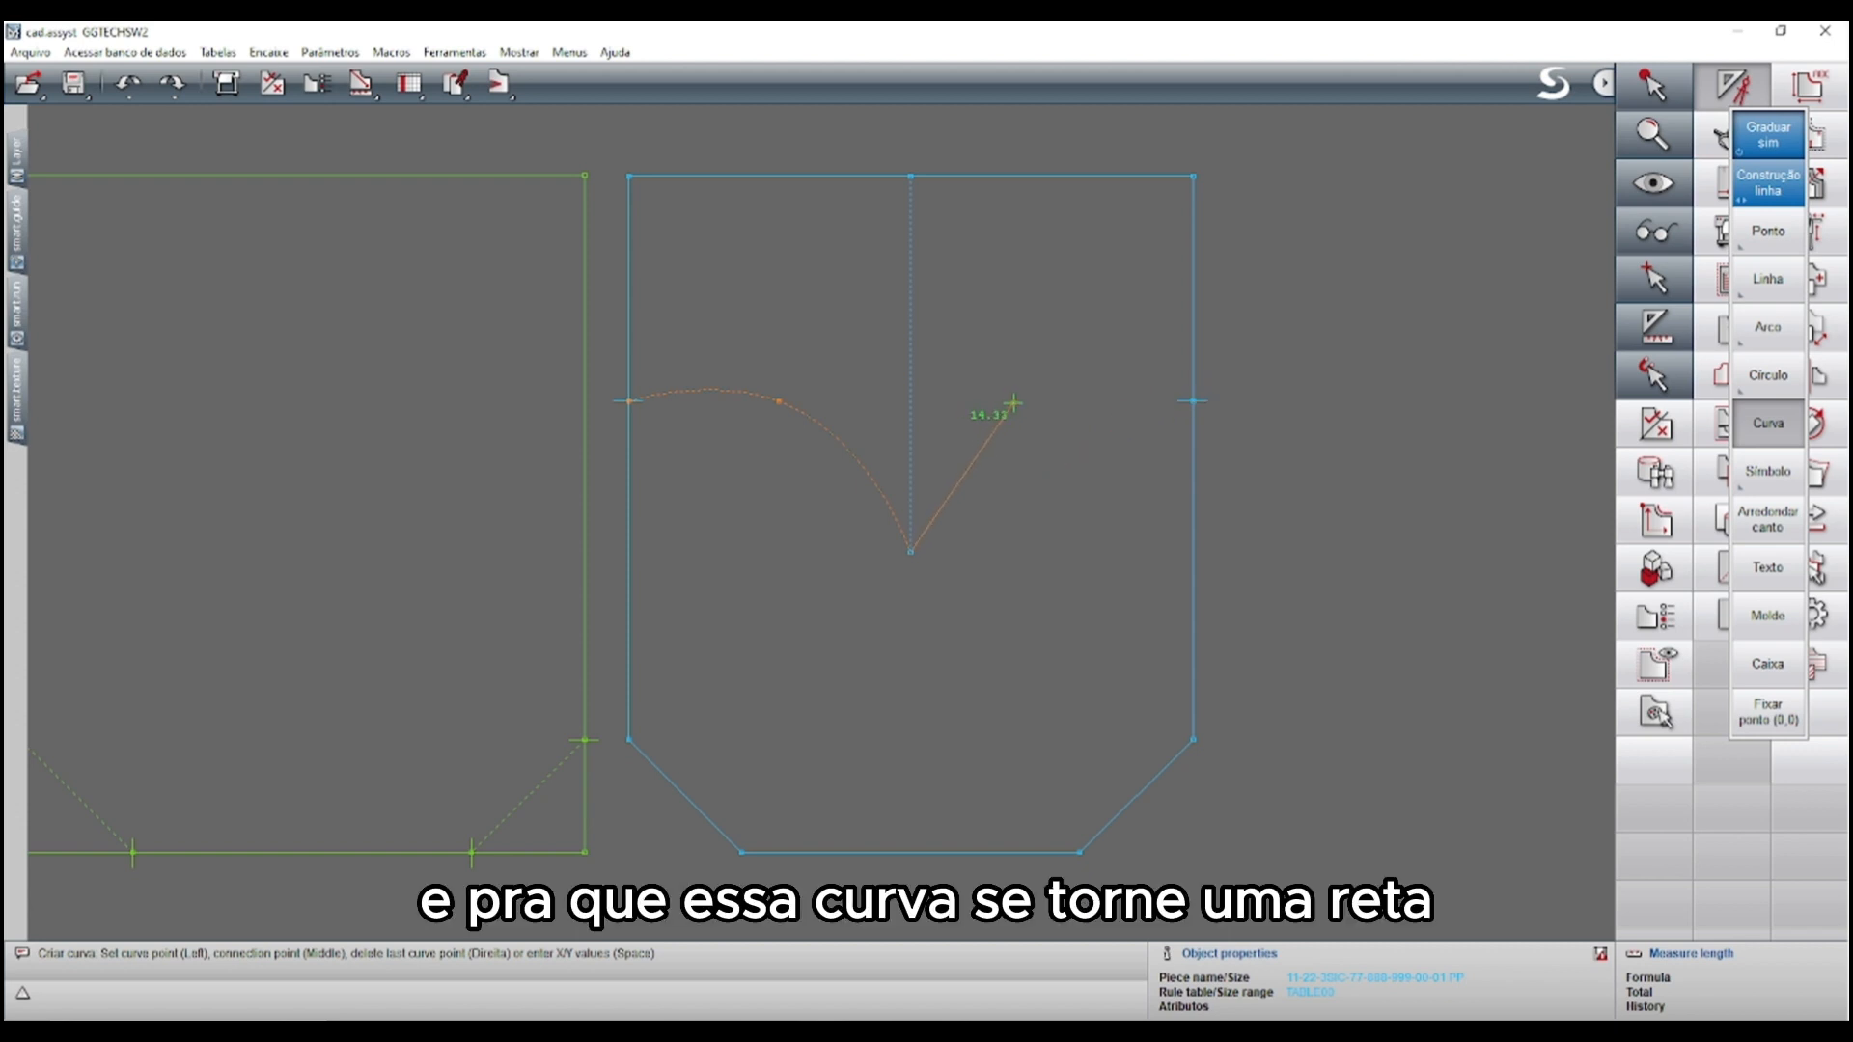
Continue the curve through a point on the pocket's right half to the right-edge reference point and finish it there
{"action": "left_click", "coordinate": [1043, 419]}
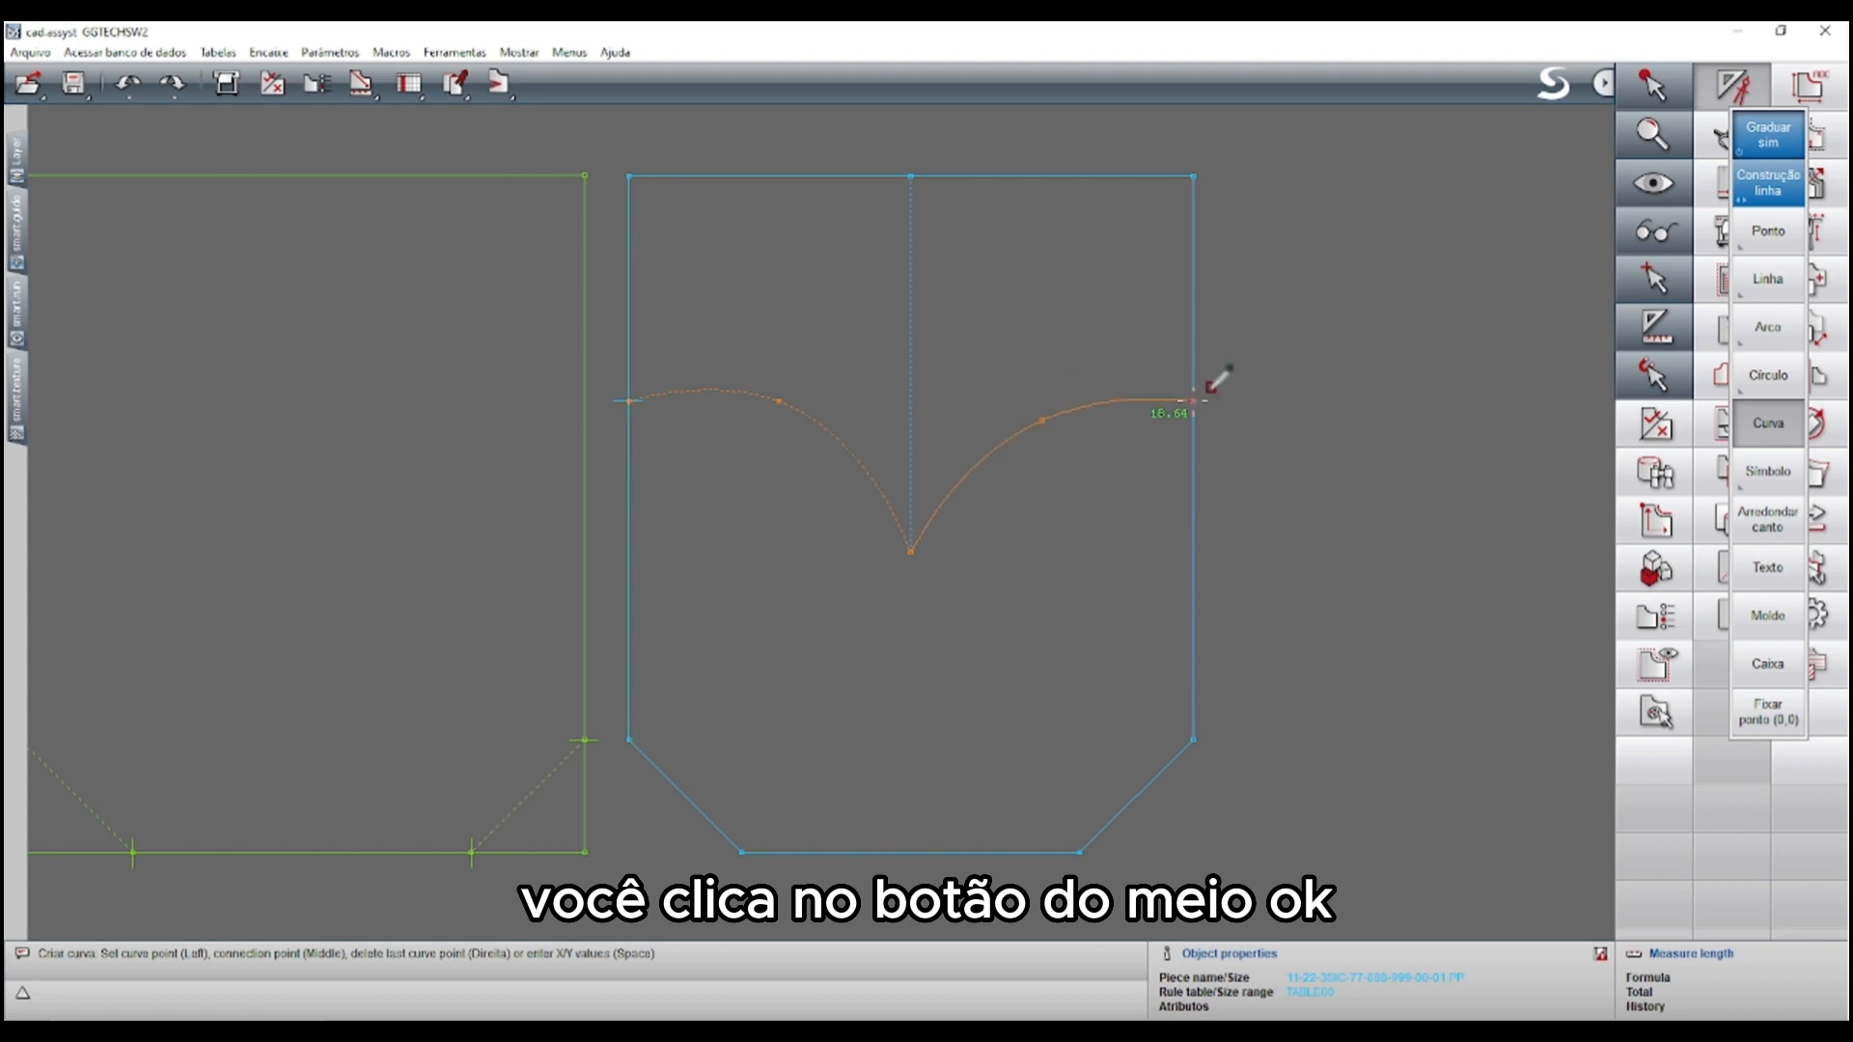
{"action": "middle_click", "coordinate": [1208, 389]}
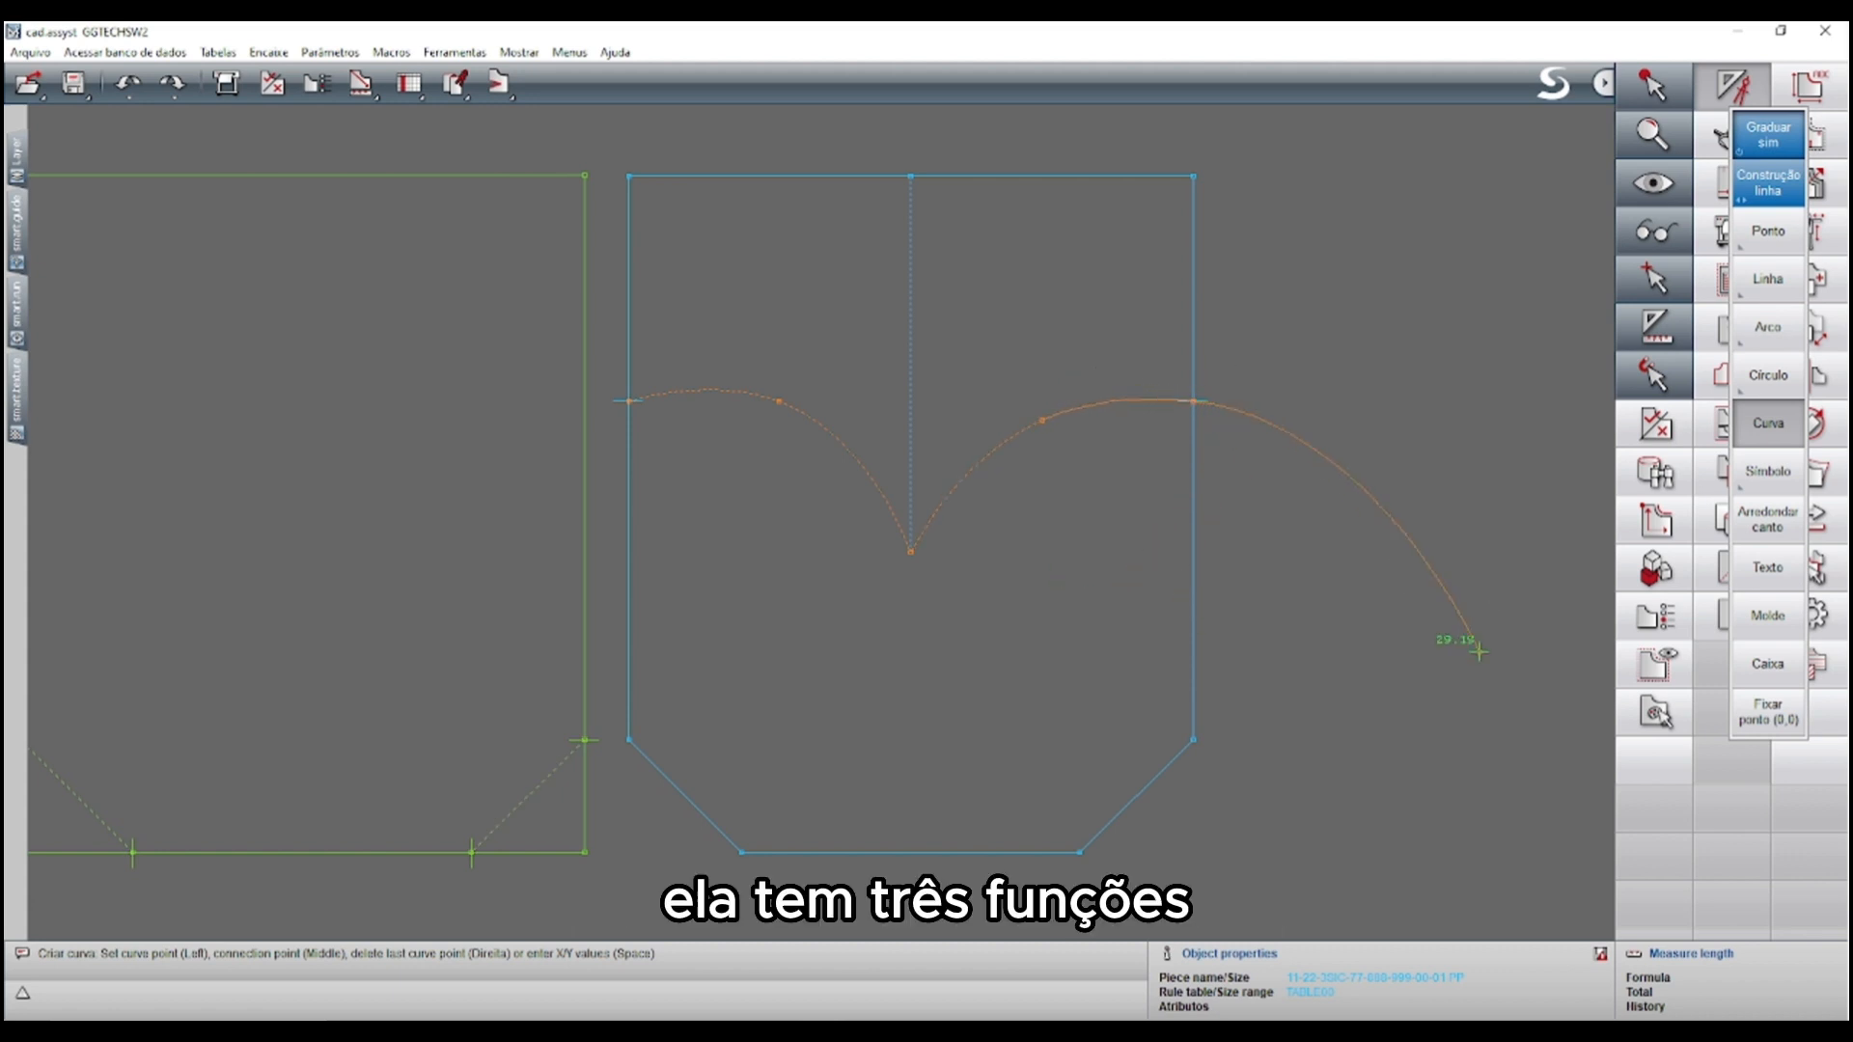
{"action": "right_click", "coordinate": [1235, 448]}
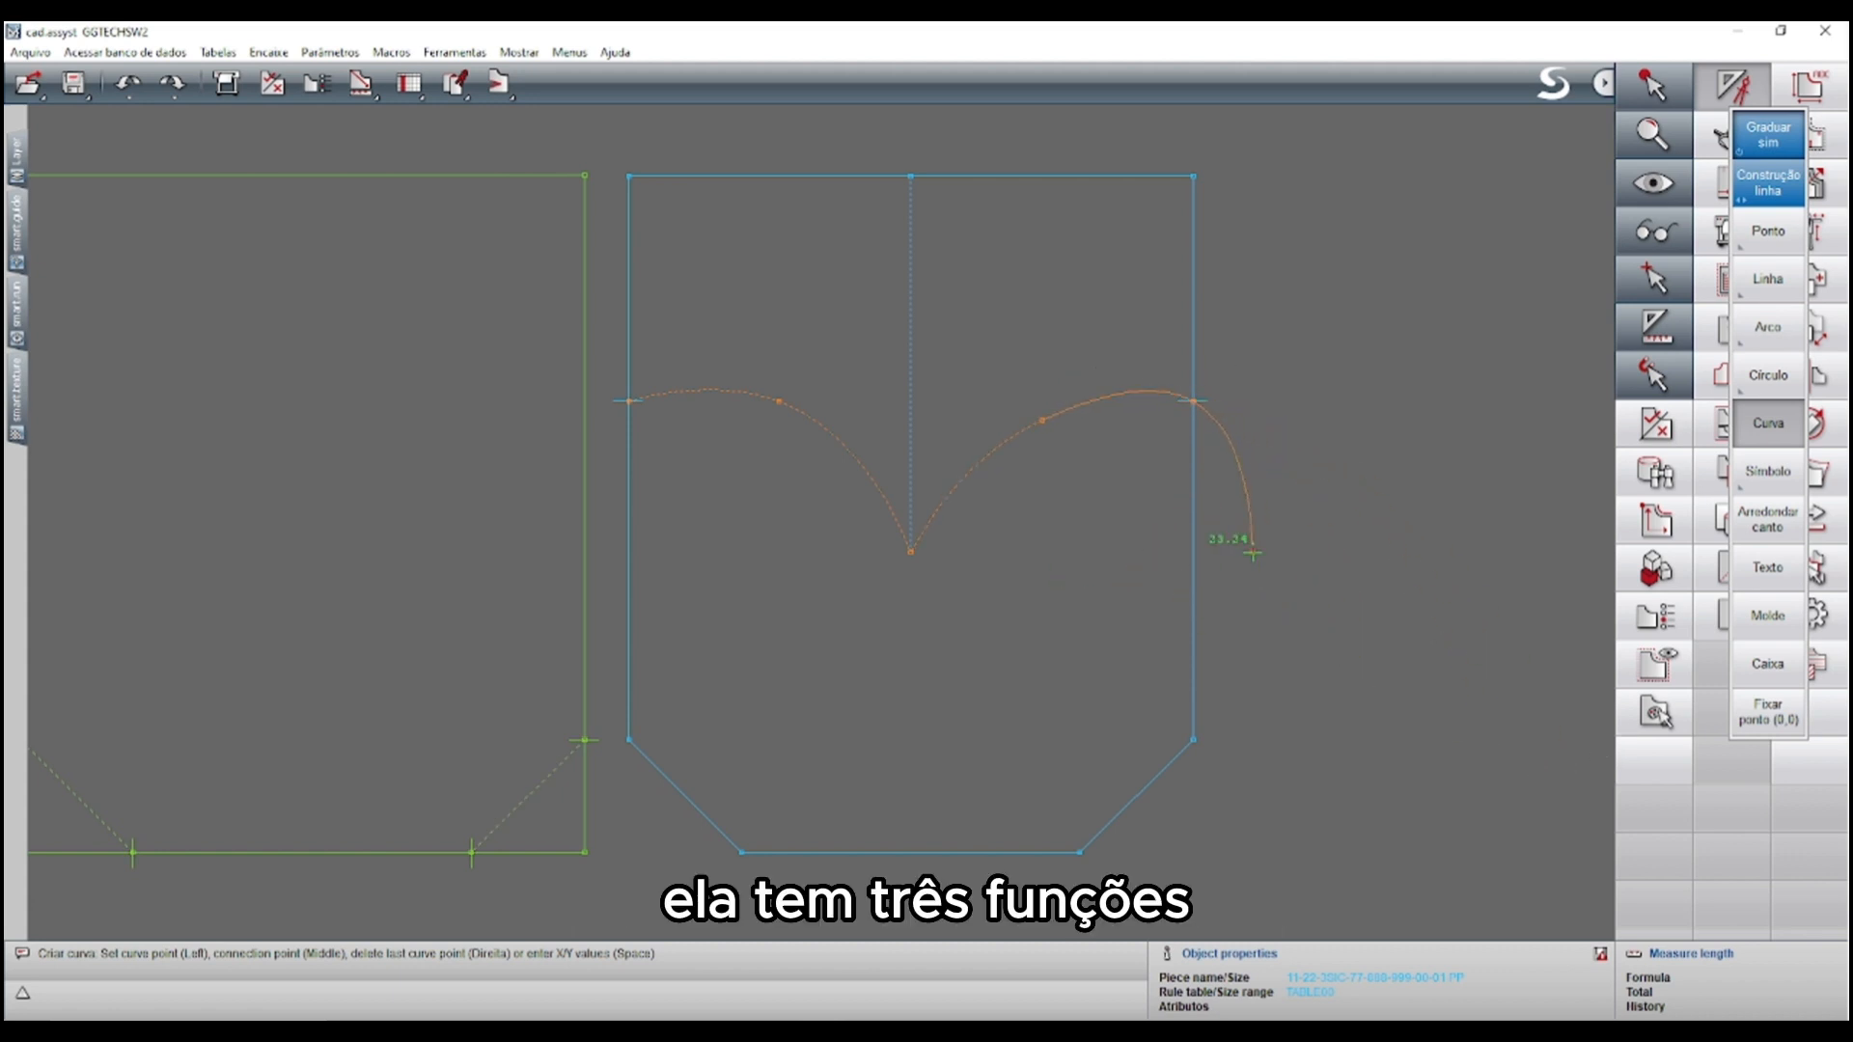
{"action": "middle_click", "coordinate": [1200, 389]}
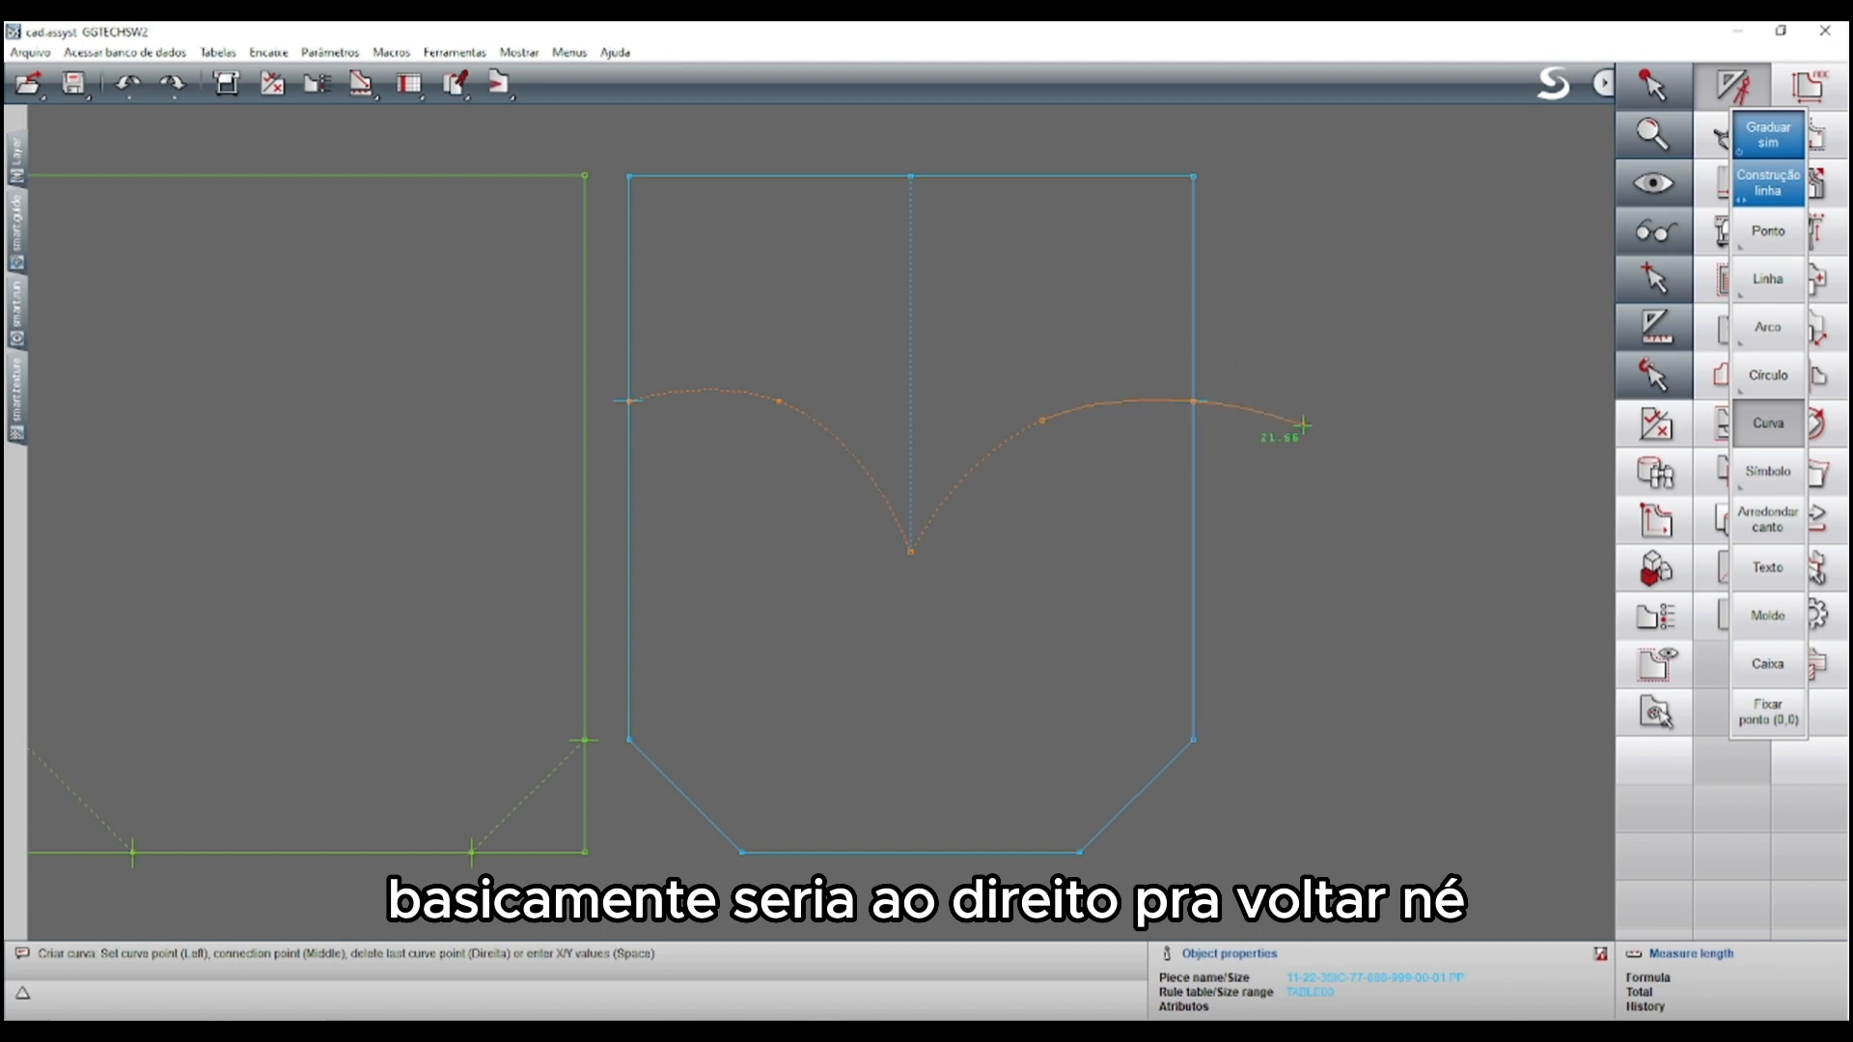
{"action": "right_click", "coordinate": [1279, 380]}
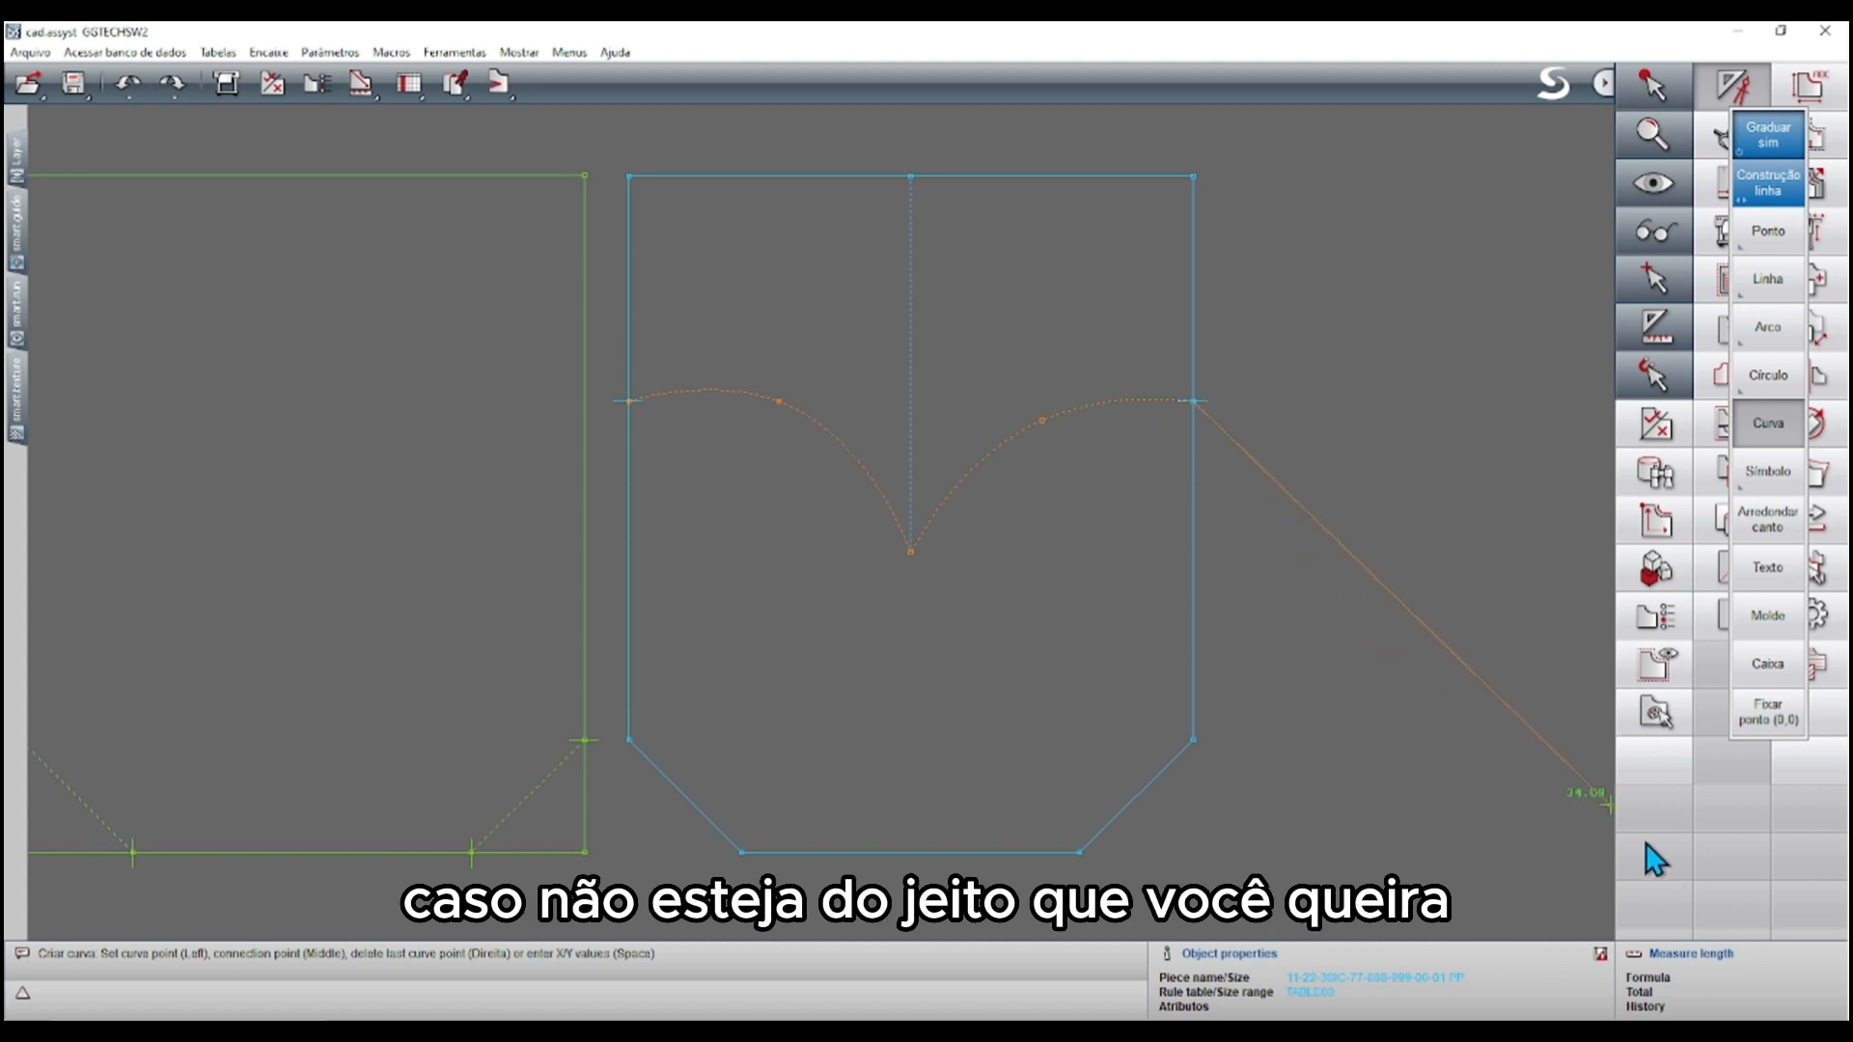
{"action": "left_click", "coordinate": [1673, 832]}
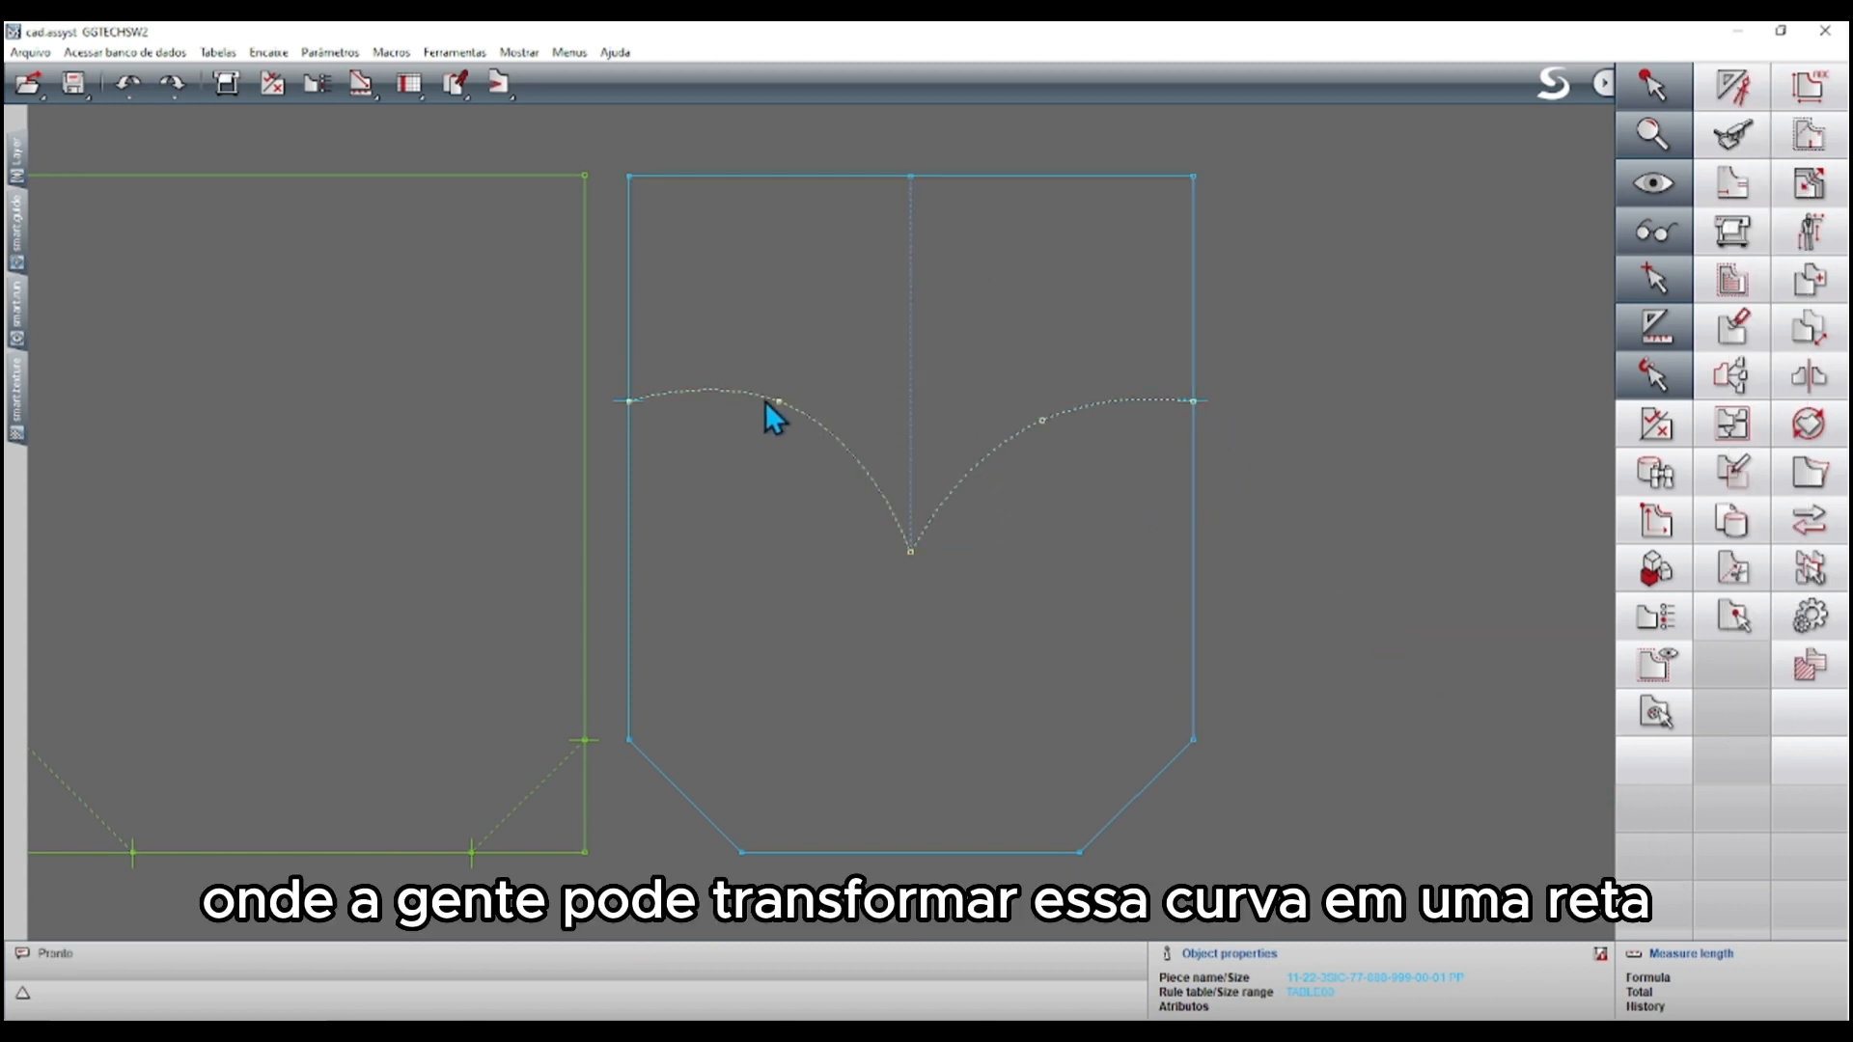
Reshape the curve's right half by moving its intermediate point slightly upward so the arch roughly mirrors the left half
{"action": "left_click", "coordinate": [1043, 422]}
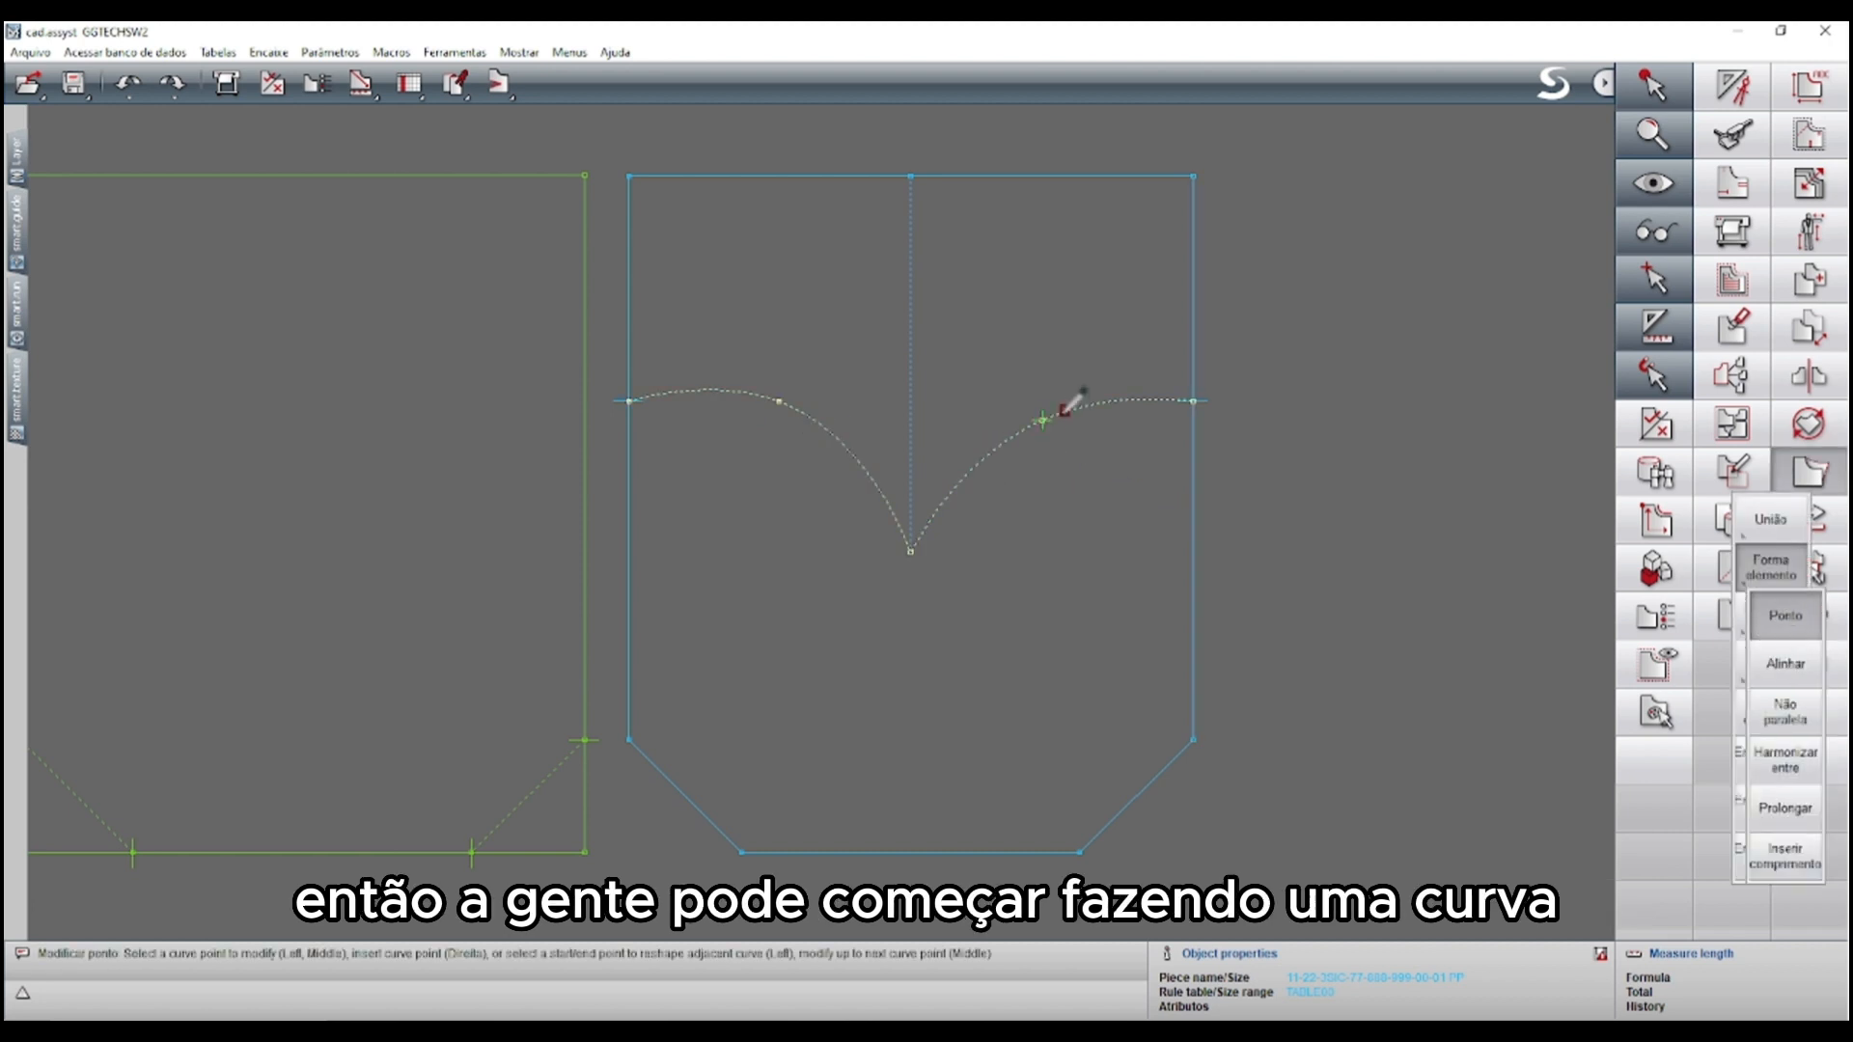
{"action": "left_click", "coordinate": [1062, 412]}
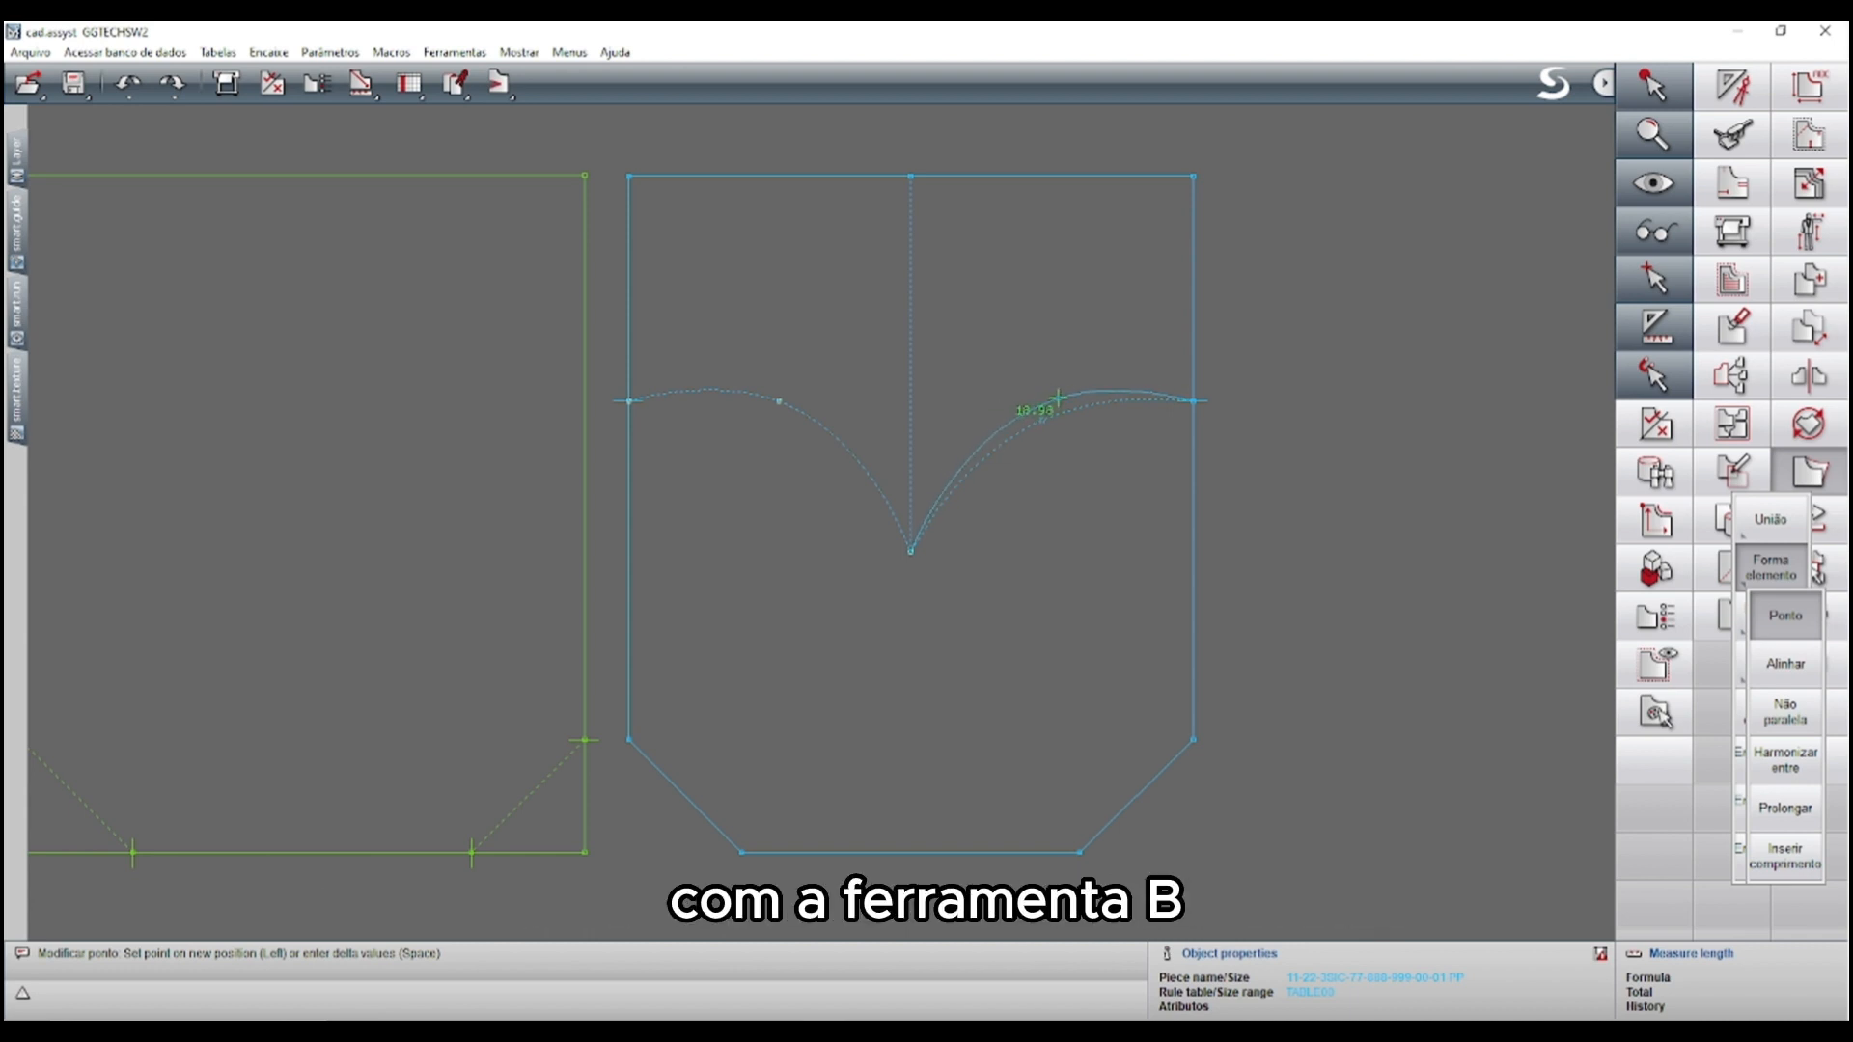
{"action": "left_click", "coordinate": [1039, 406]}
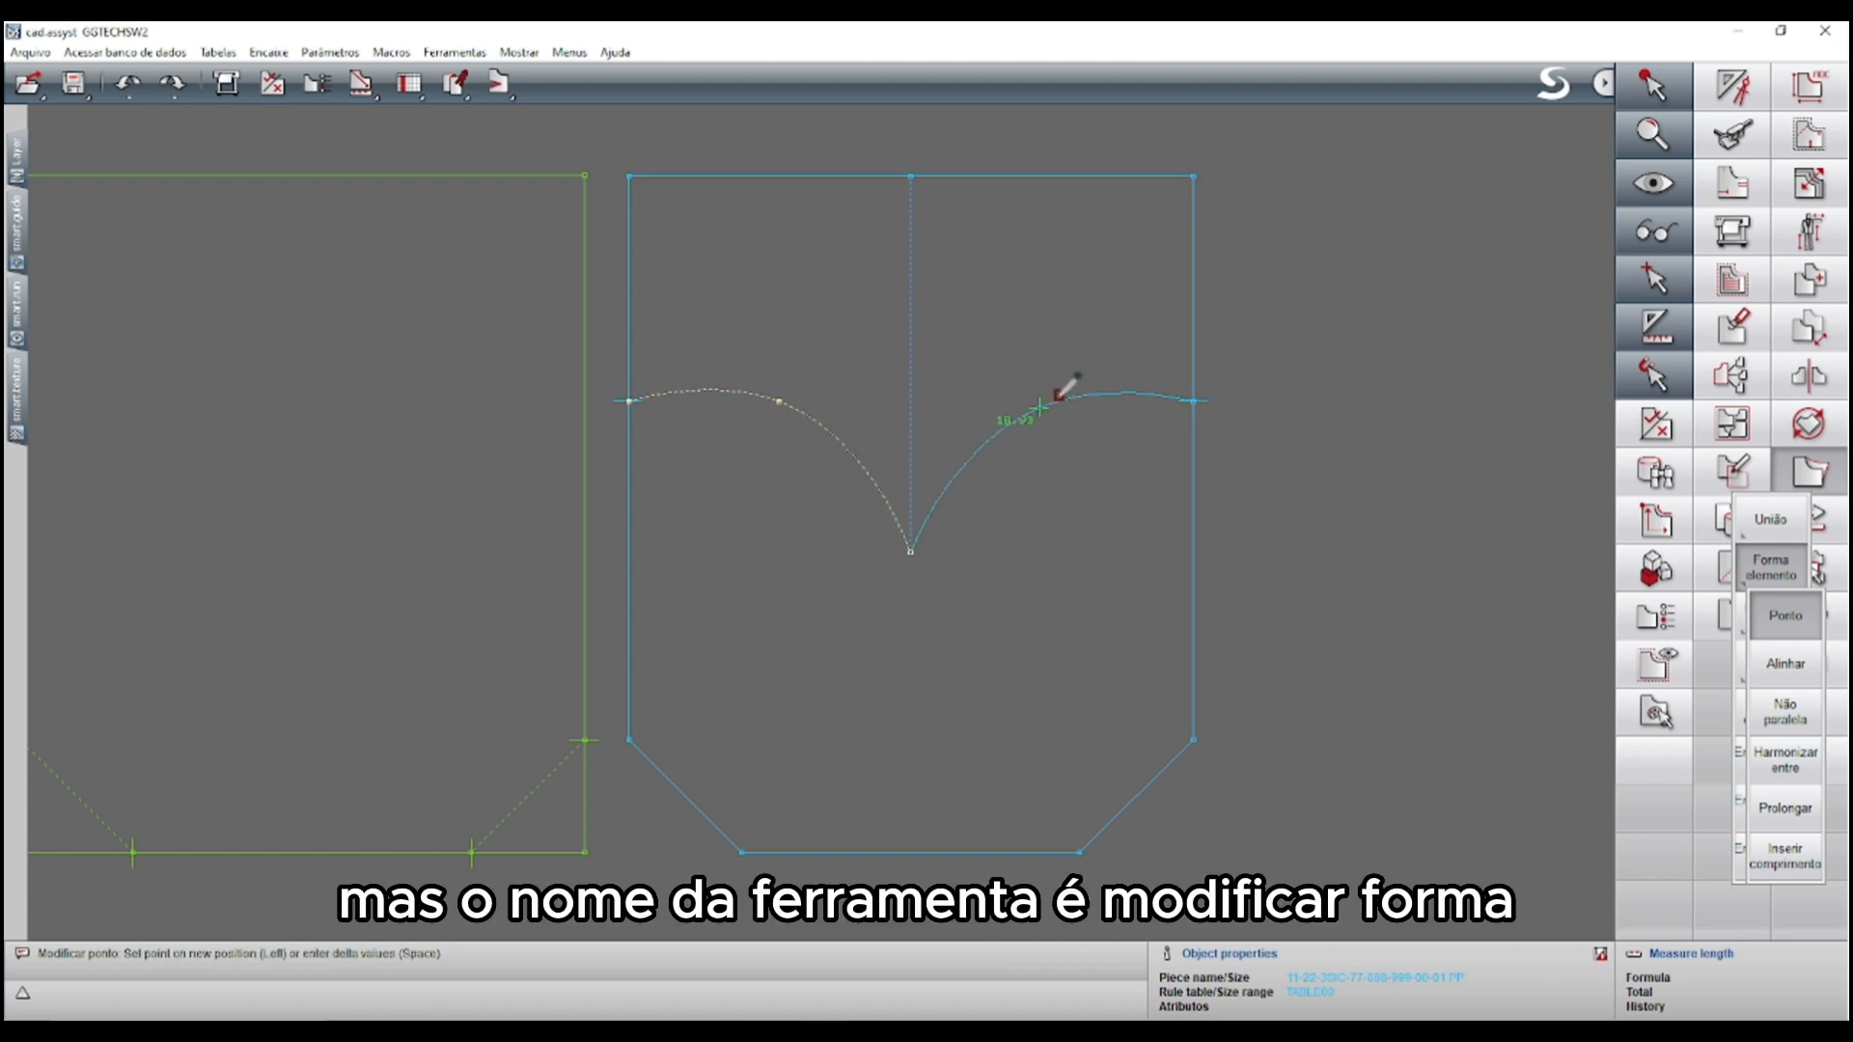
{"action": "left_click", "coordinate": [1050, 402]}
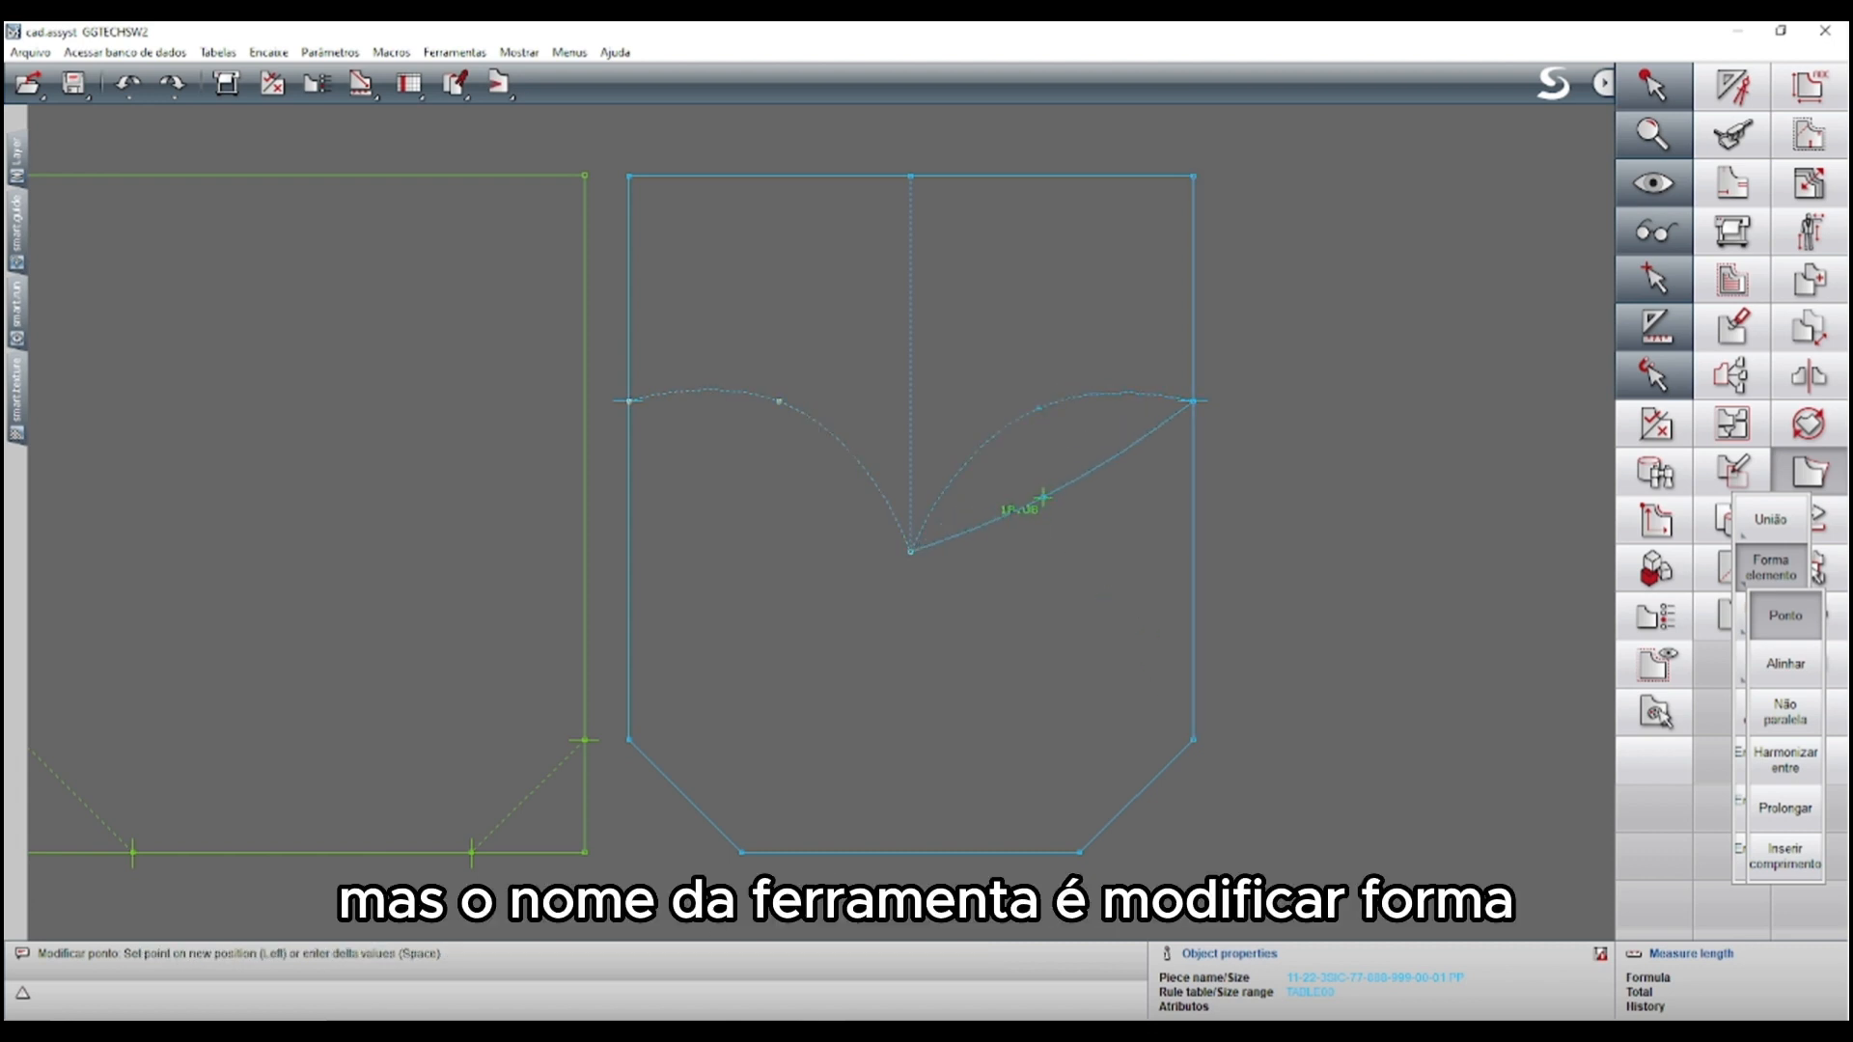
{"action": "left_click", "coordinate": [1029, 591]}
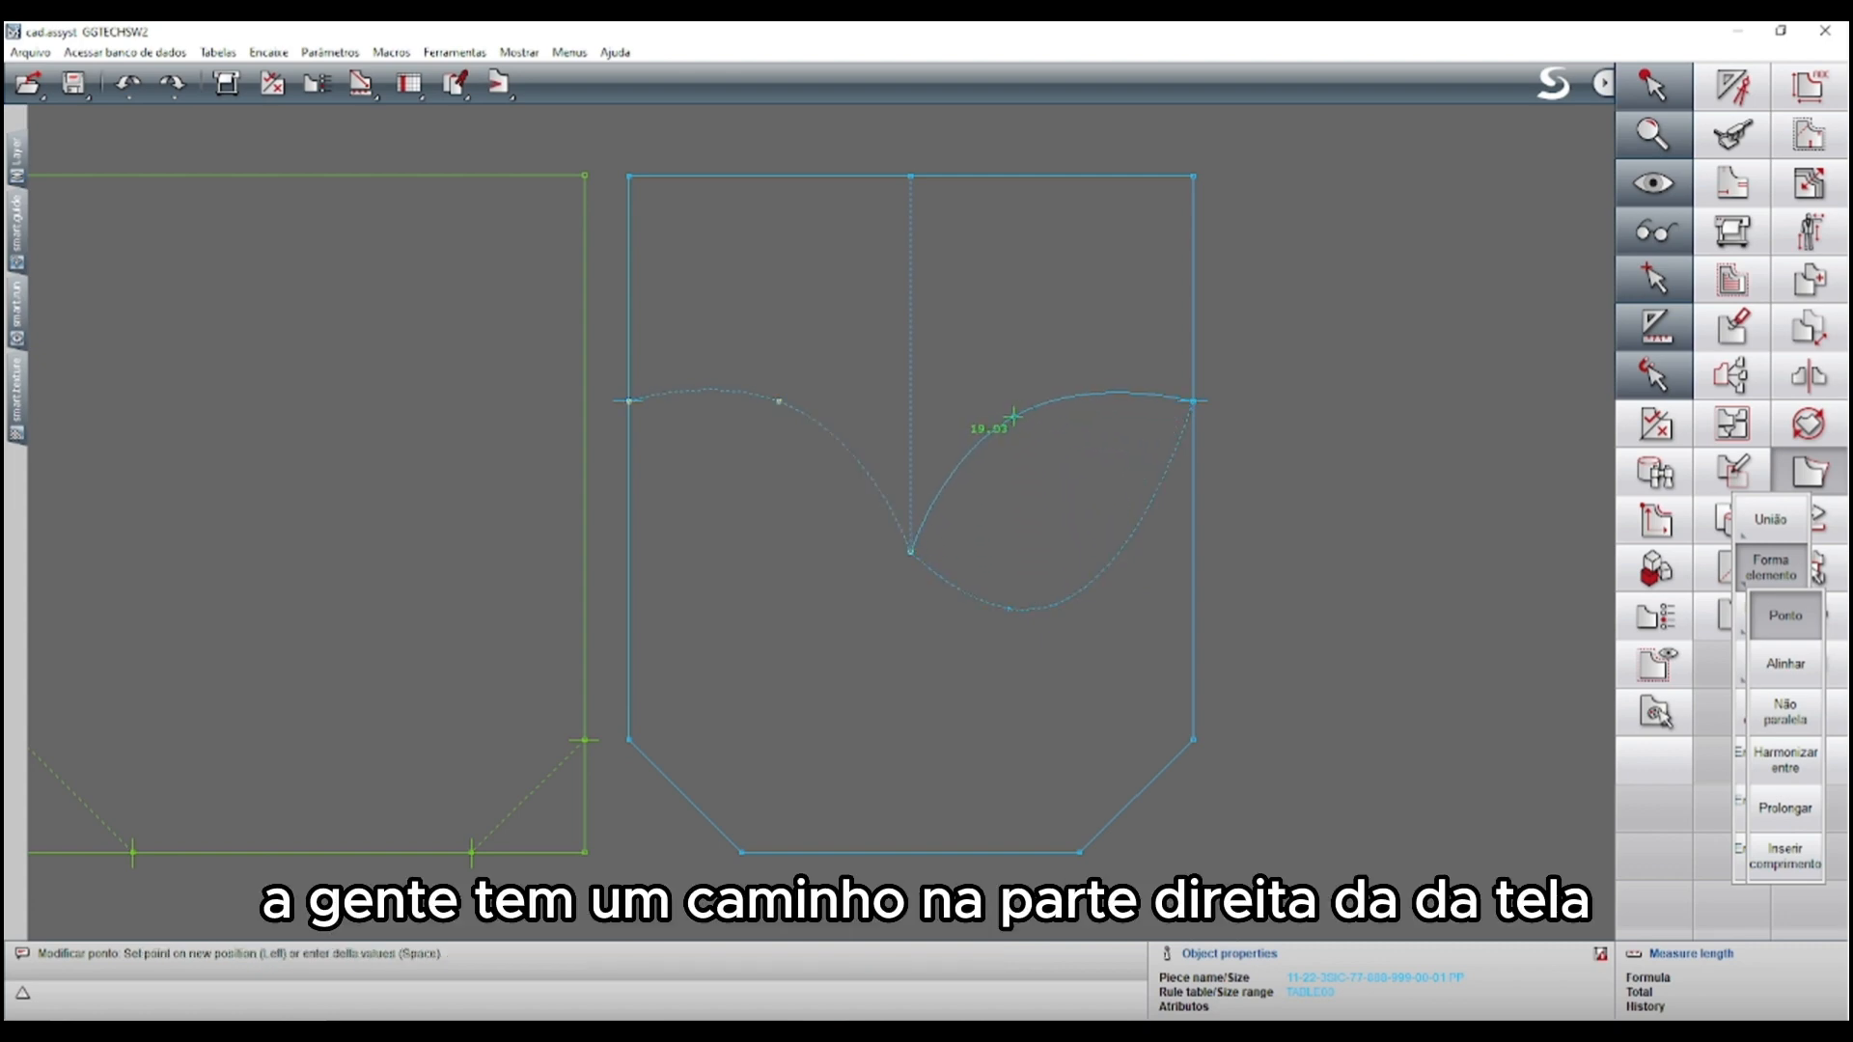
{"action": "left_click", "coordinate": [1038, 405]}
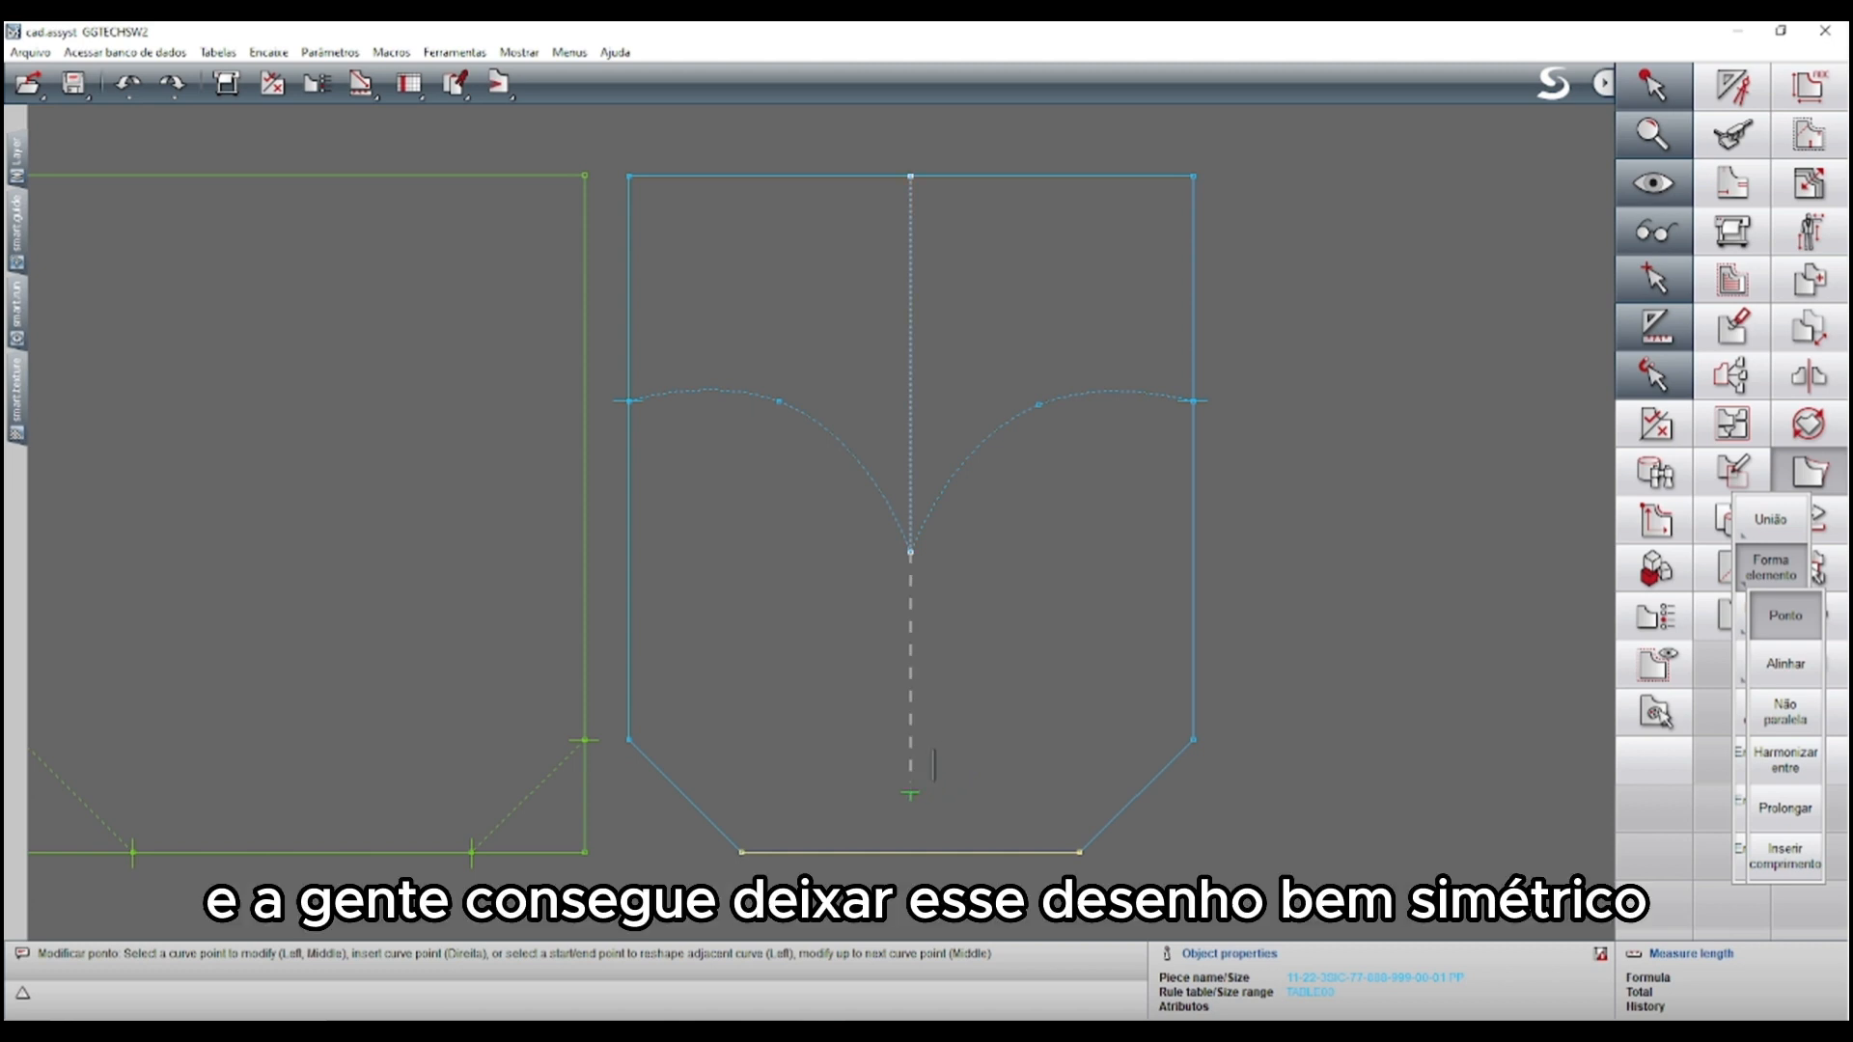
Delete the vertical construction line at the centre of the new pocket
{"action": "scroll", "coordinate": [880, 797], "scroll_direction": "down", "scroll_amount": 2}
{"action": "scroll", "coordinate": [881, 797], "scroll_direction": "down", "scroll_amount": 1}
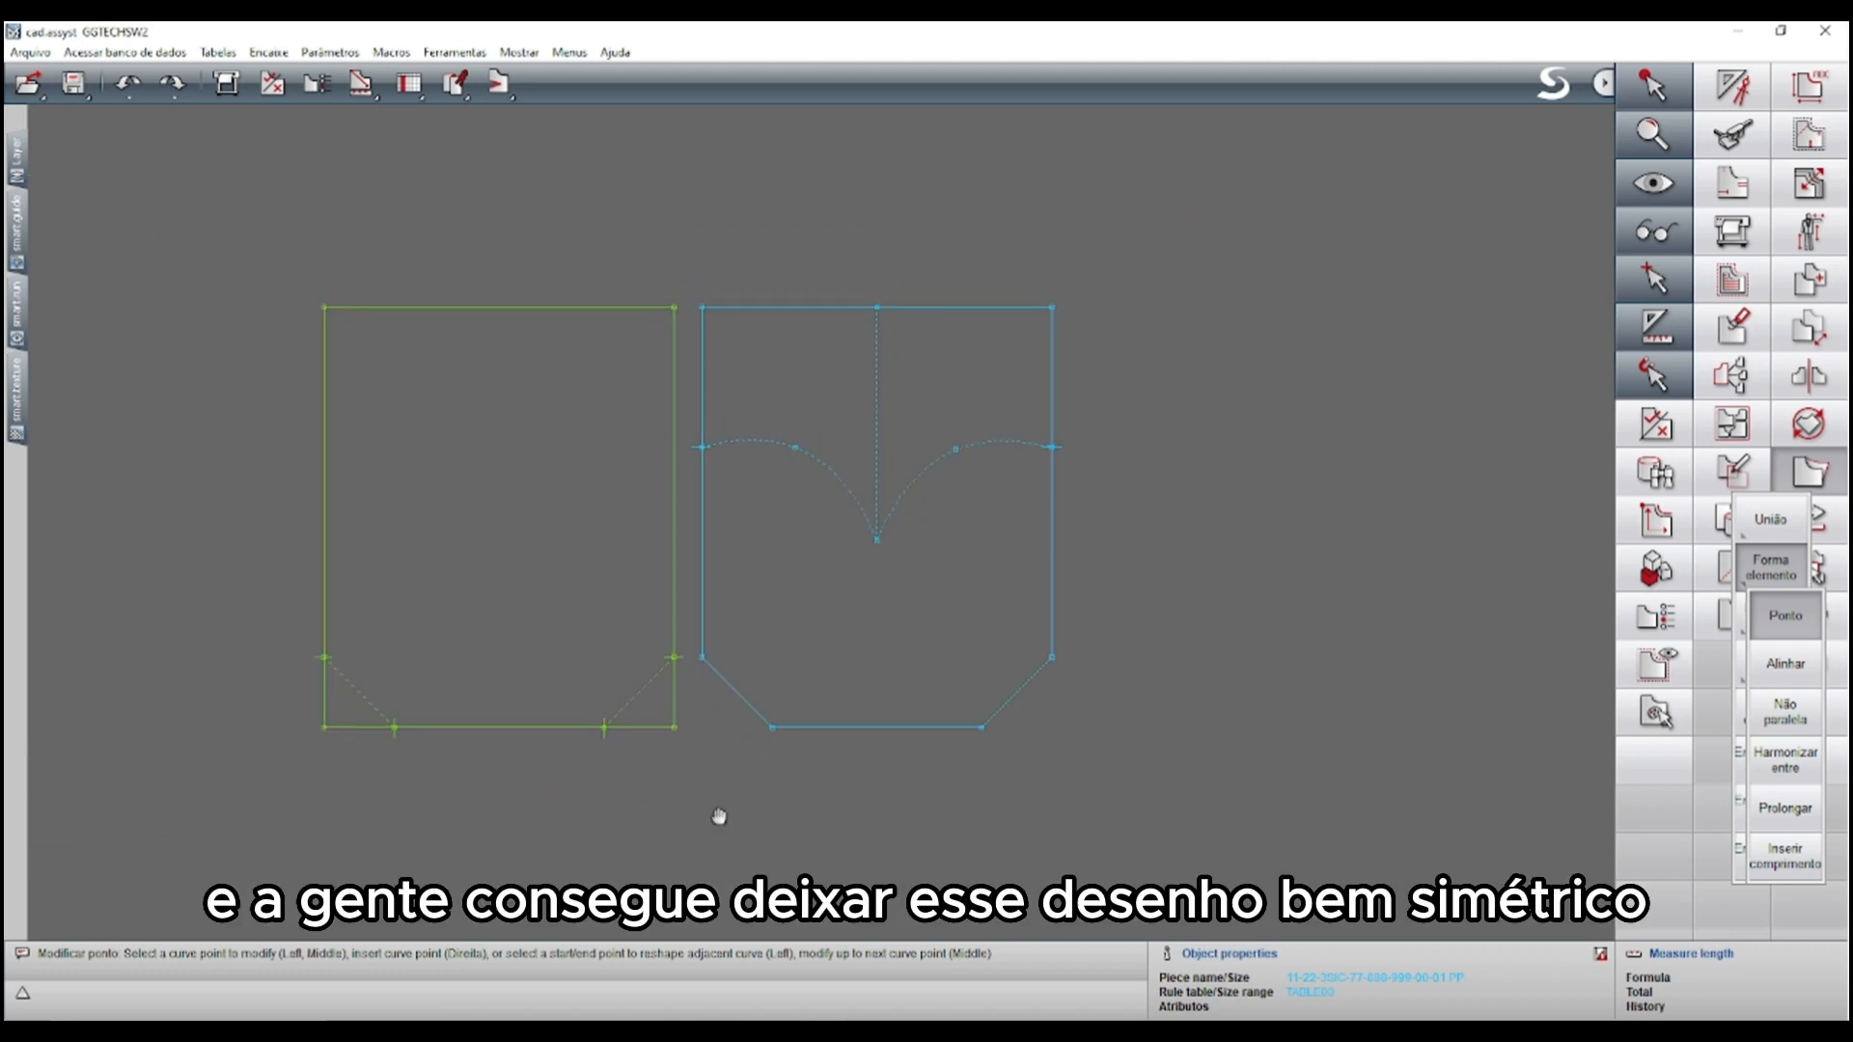
{"action": "left_click", "coordinate": [1737, 150]}
{"action": "left_click", "coordinate": [1768, 232]}
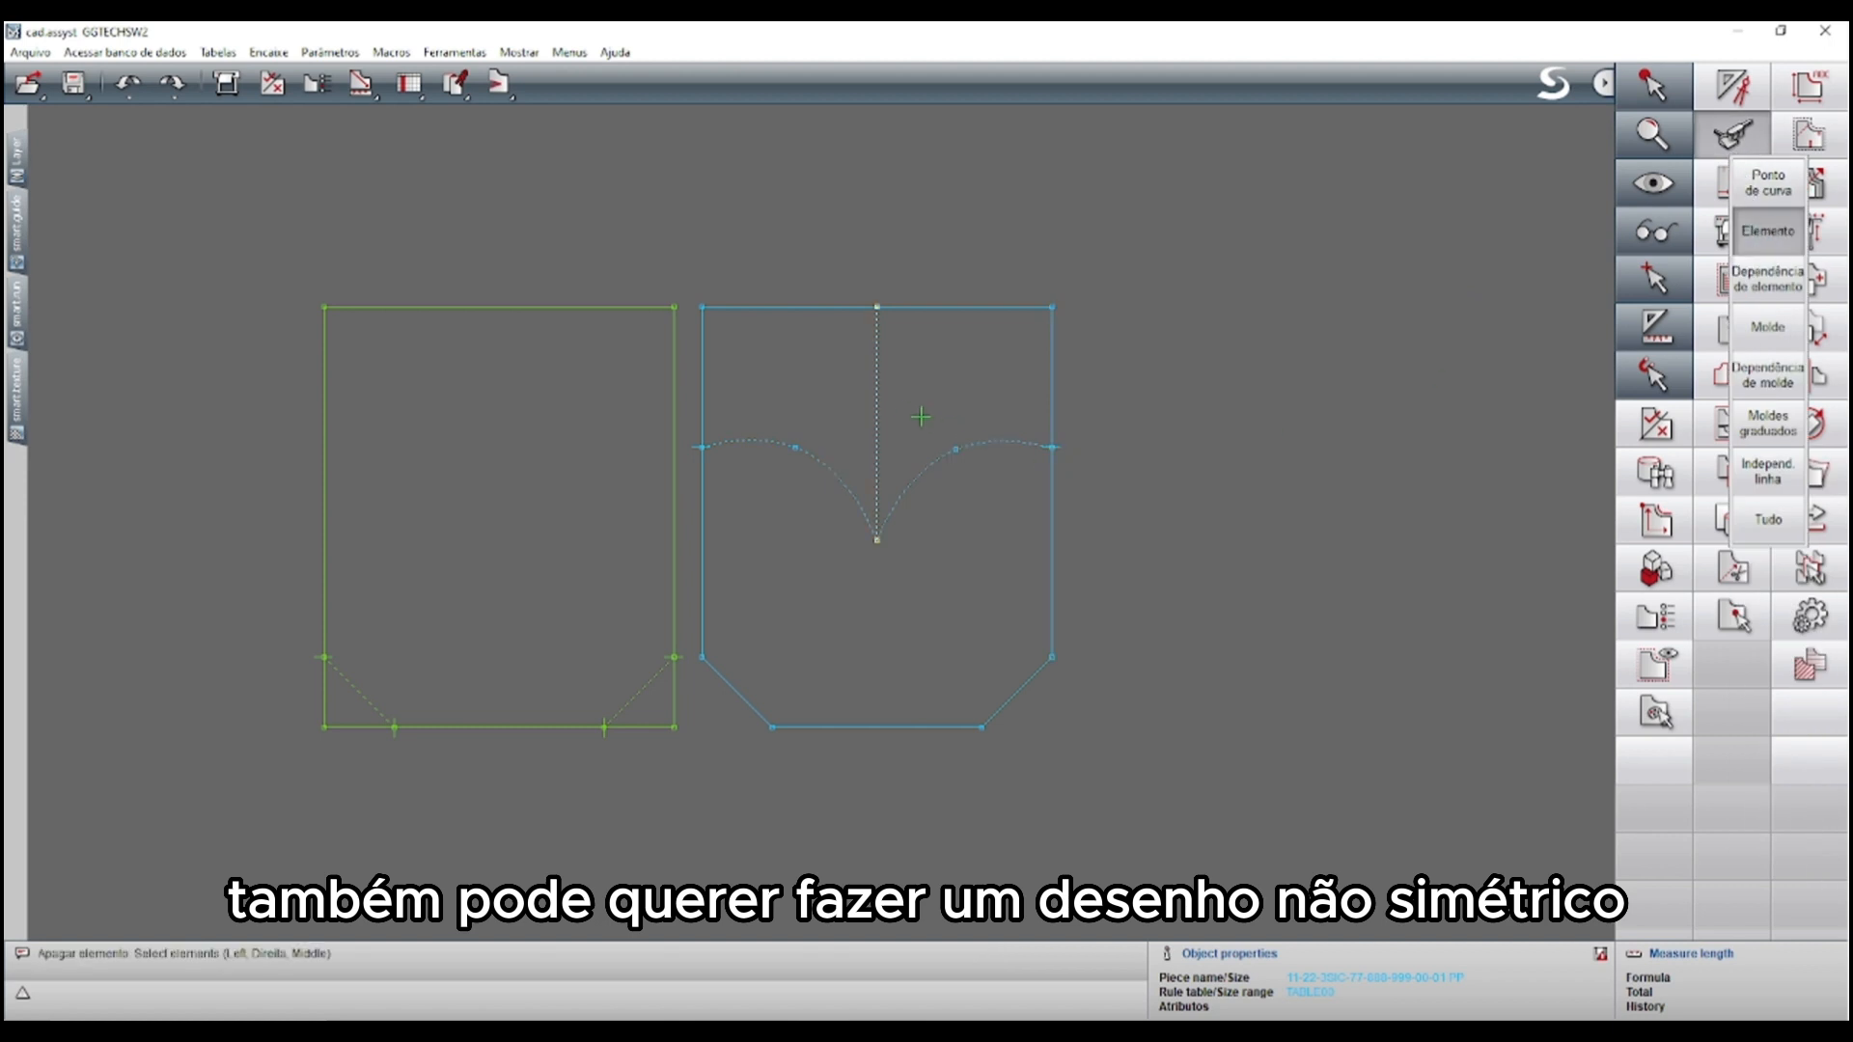
{"action": "left_click", "coordinate": [877, 415]}
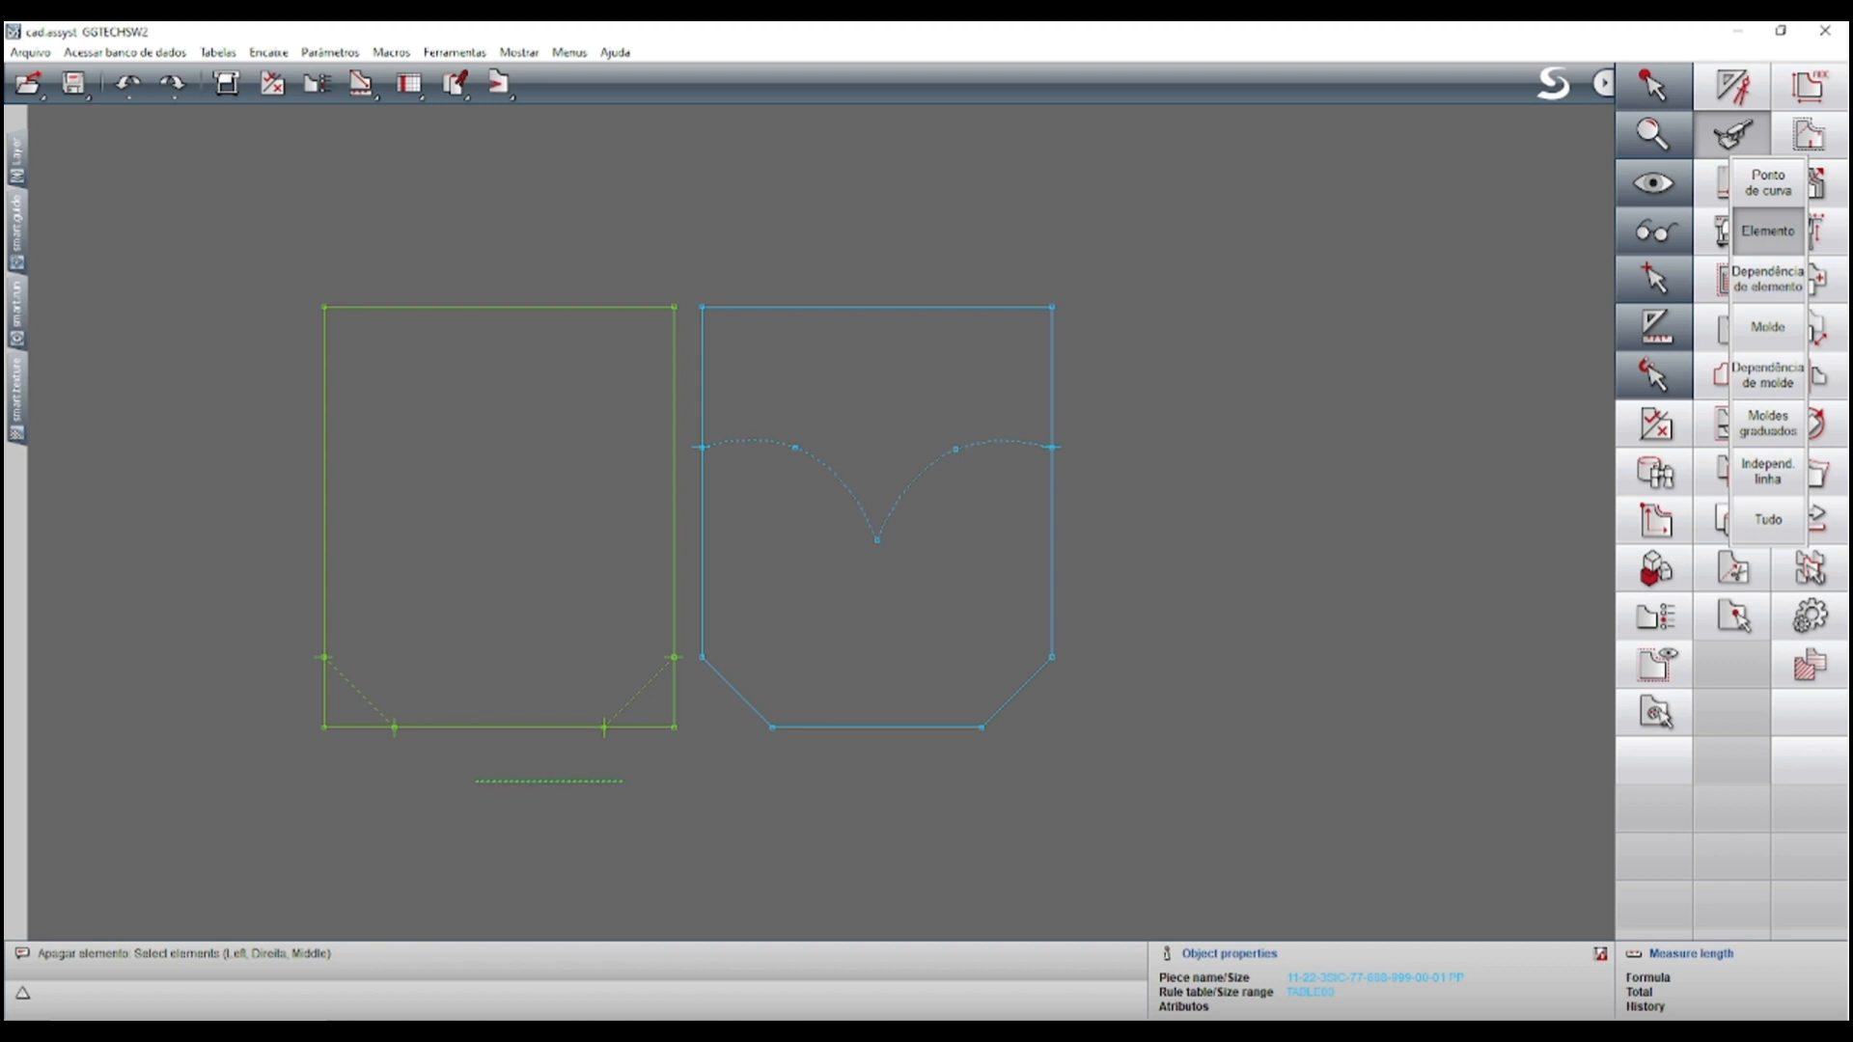
Delete the two diagonal corner lines from the original green rectangle
{"action": "left_click_drag", "start_coordinate": [622, 781], "coordinate": [585, 814]}
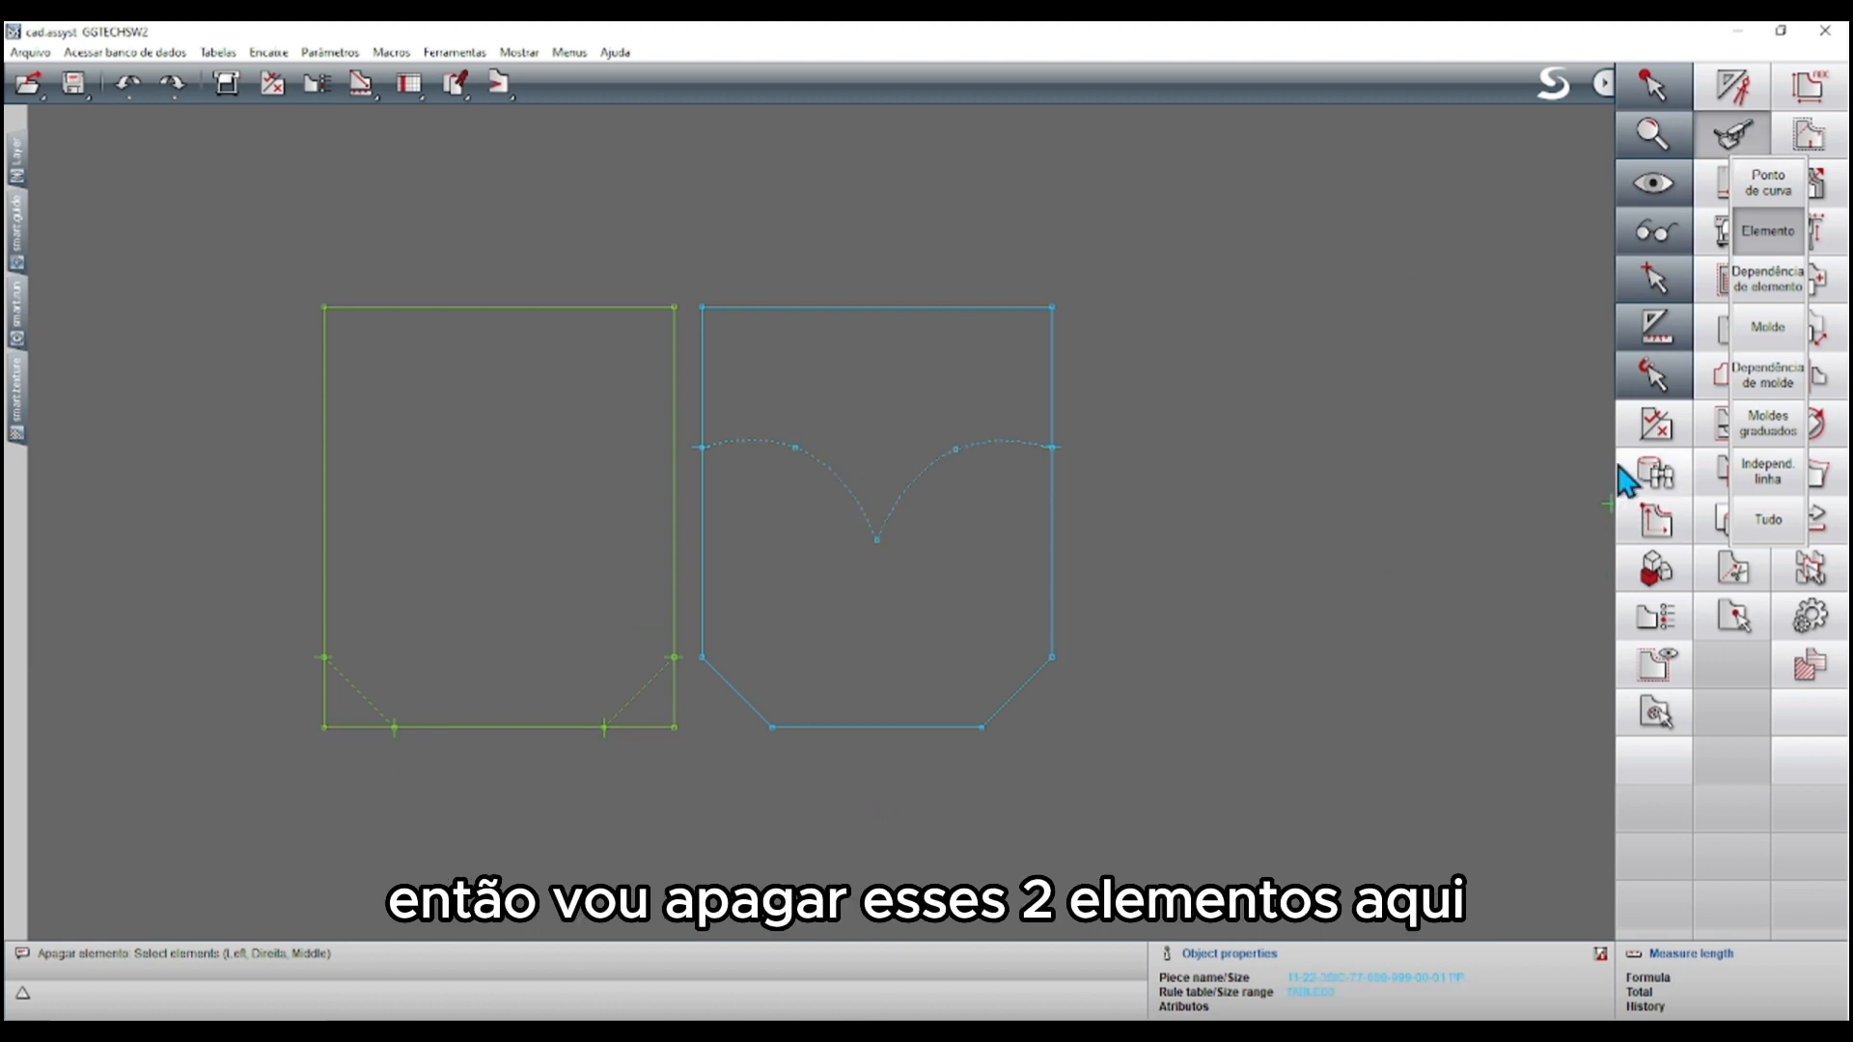
{"action": "left_click", "coordinate": [356, 688]}
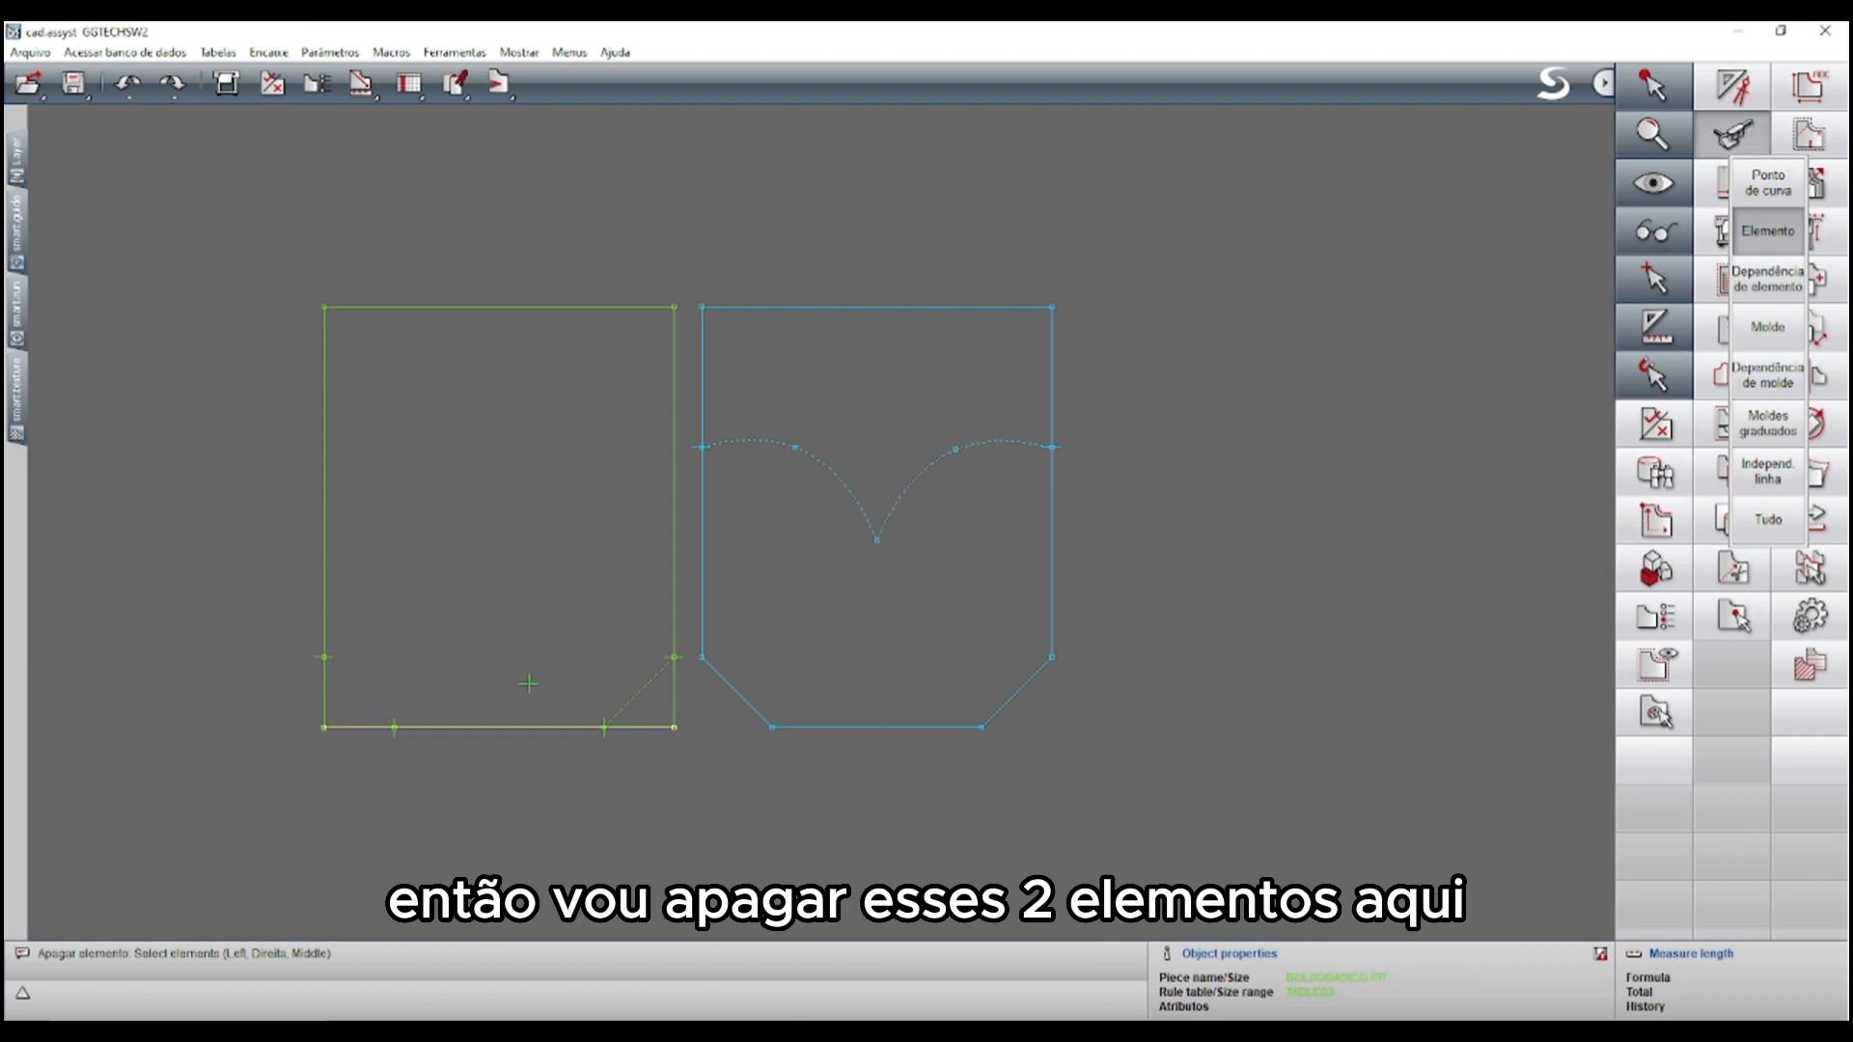
{"action": "left_click", "coordinate": [639, 692]}
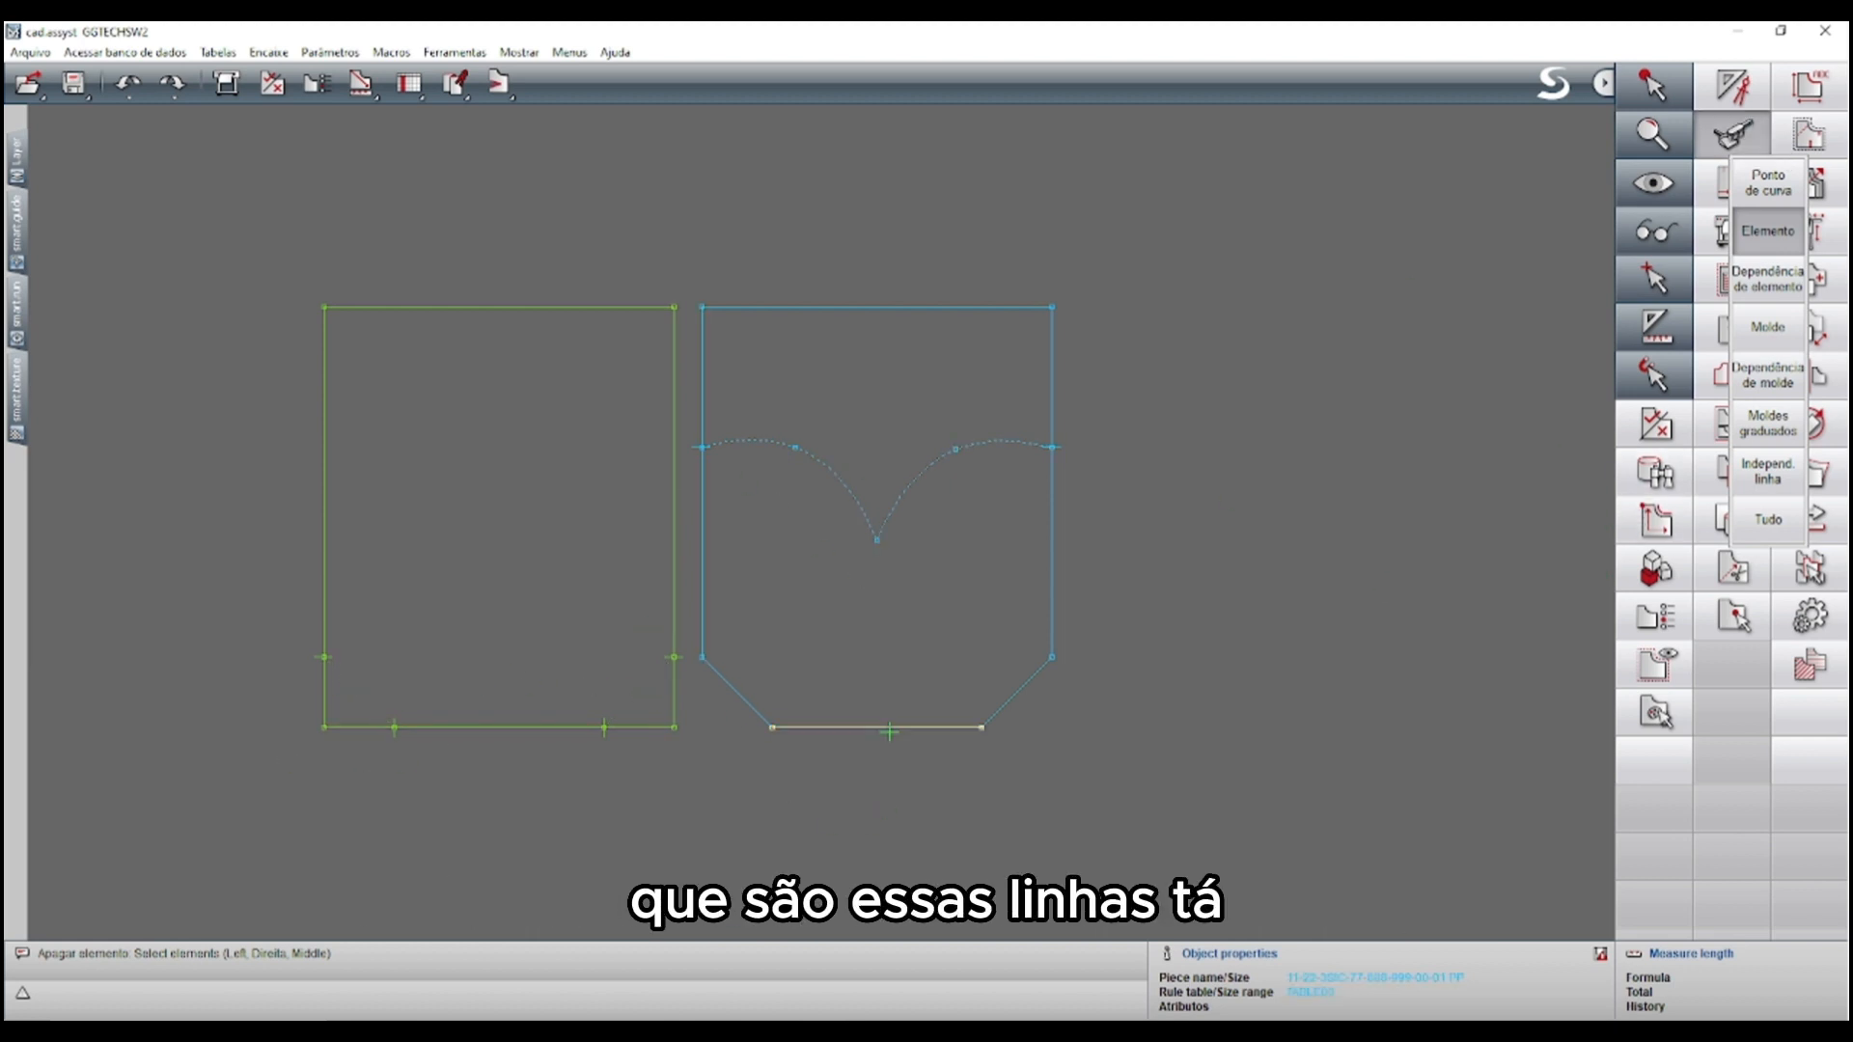
Round both lower corners of the original rectangle with a 3 cm rounding that meets the marked points
{"action": "left_click", "coordinate": [1732, 89]}
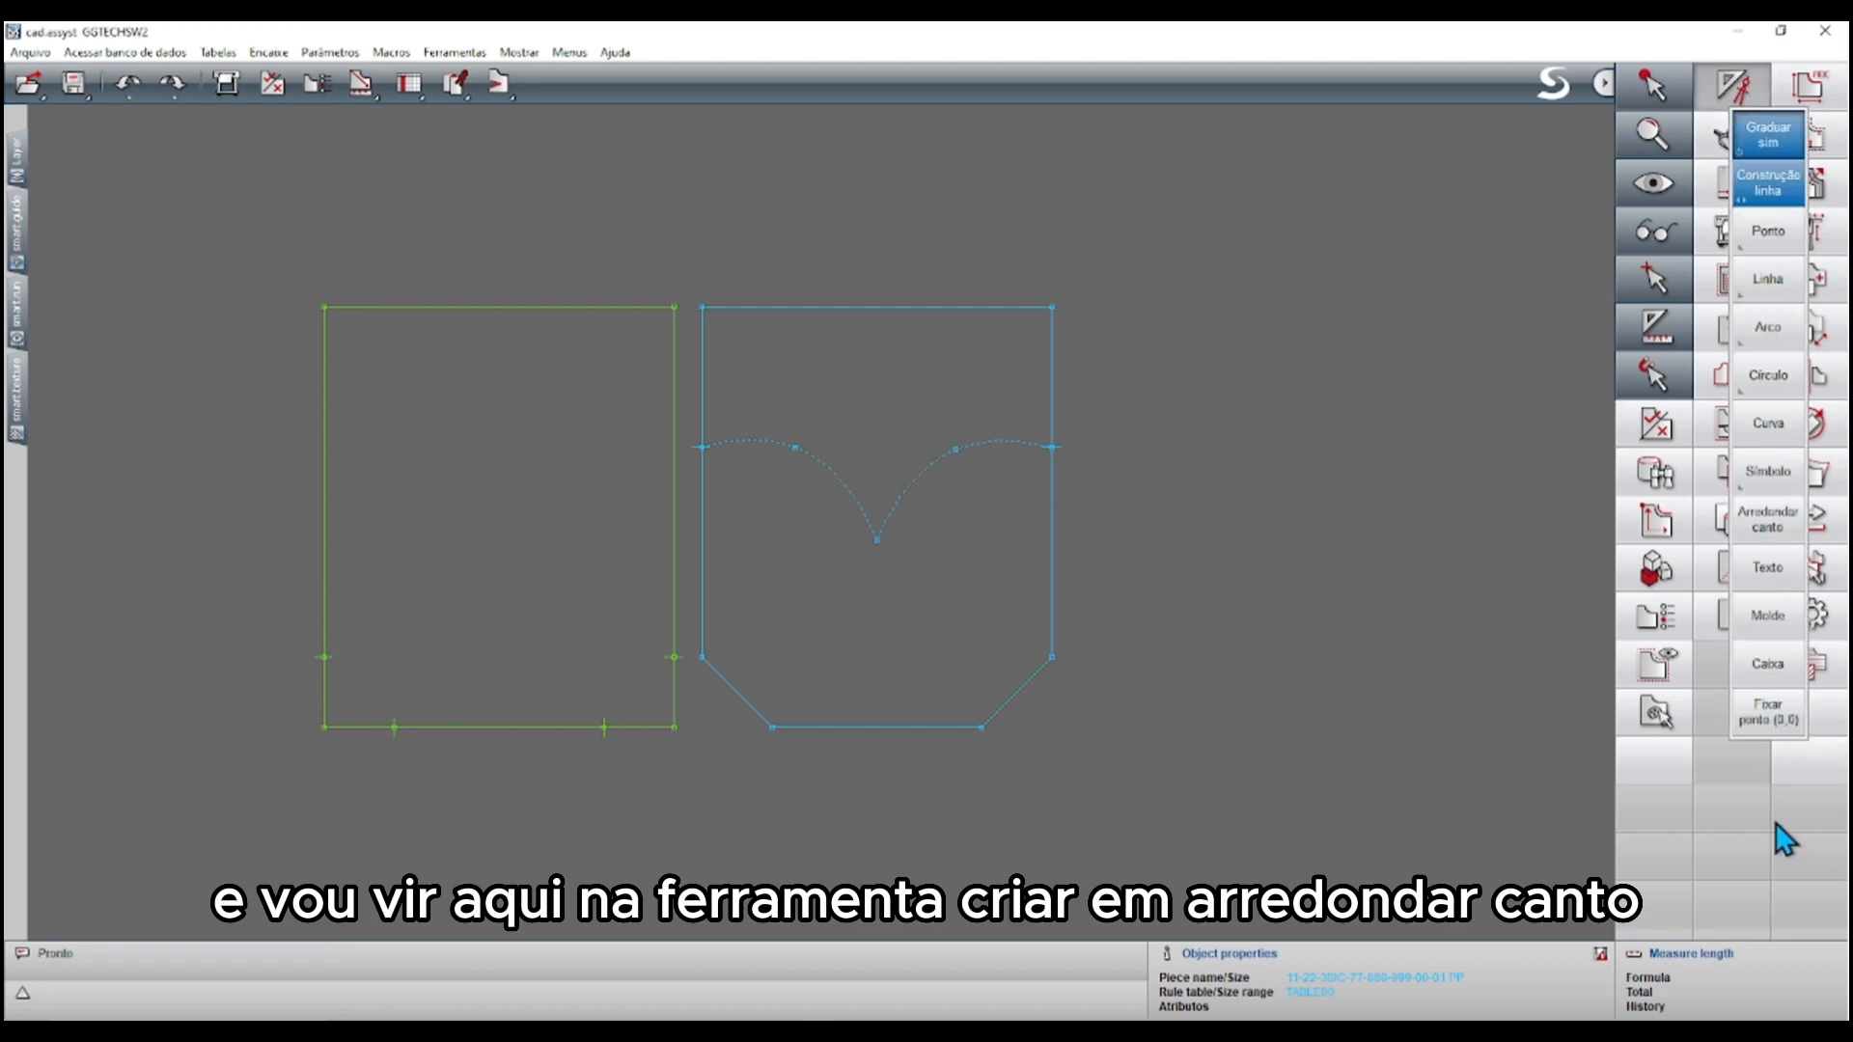
{"action": "left_click", "coordinate": [1773, 523]}
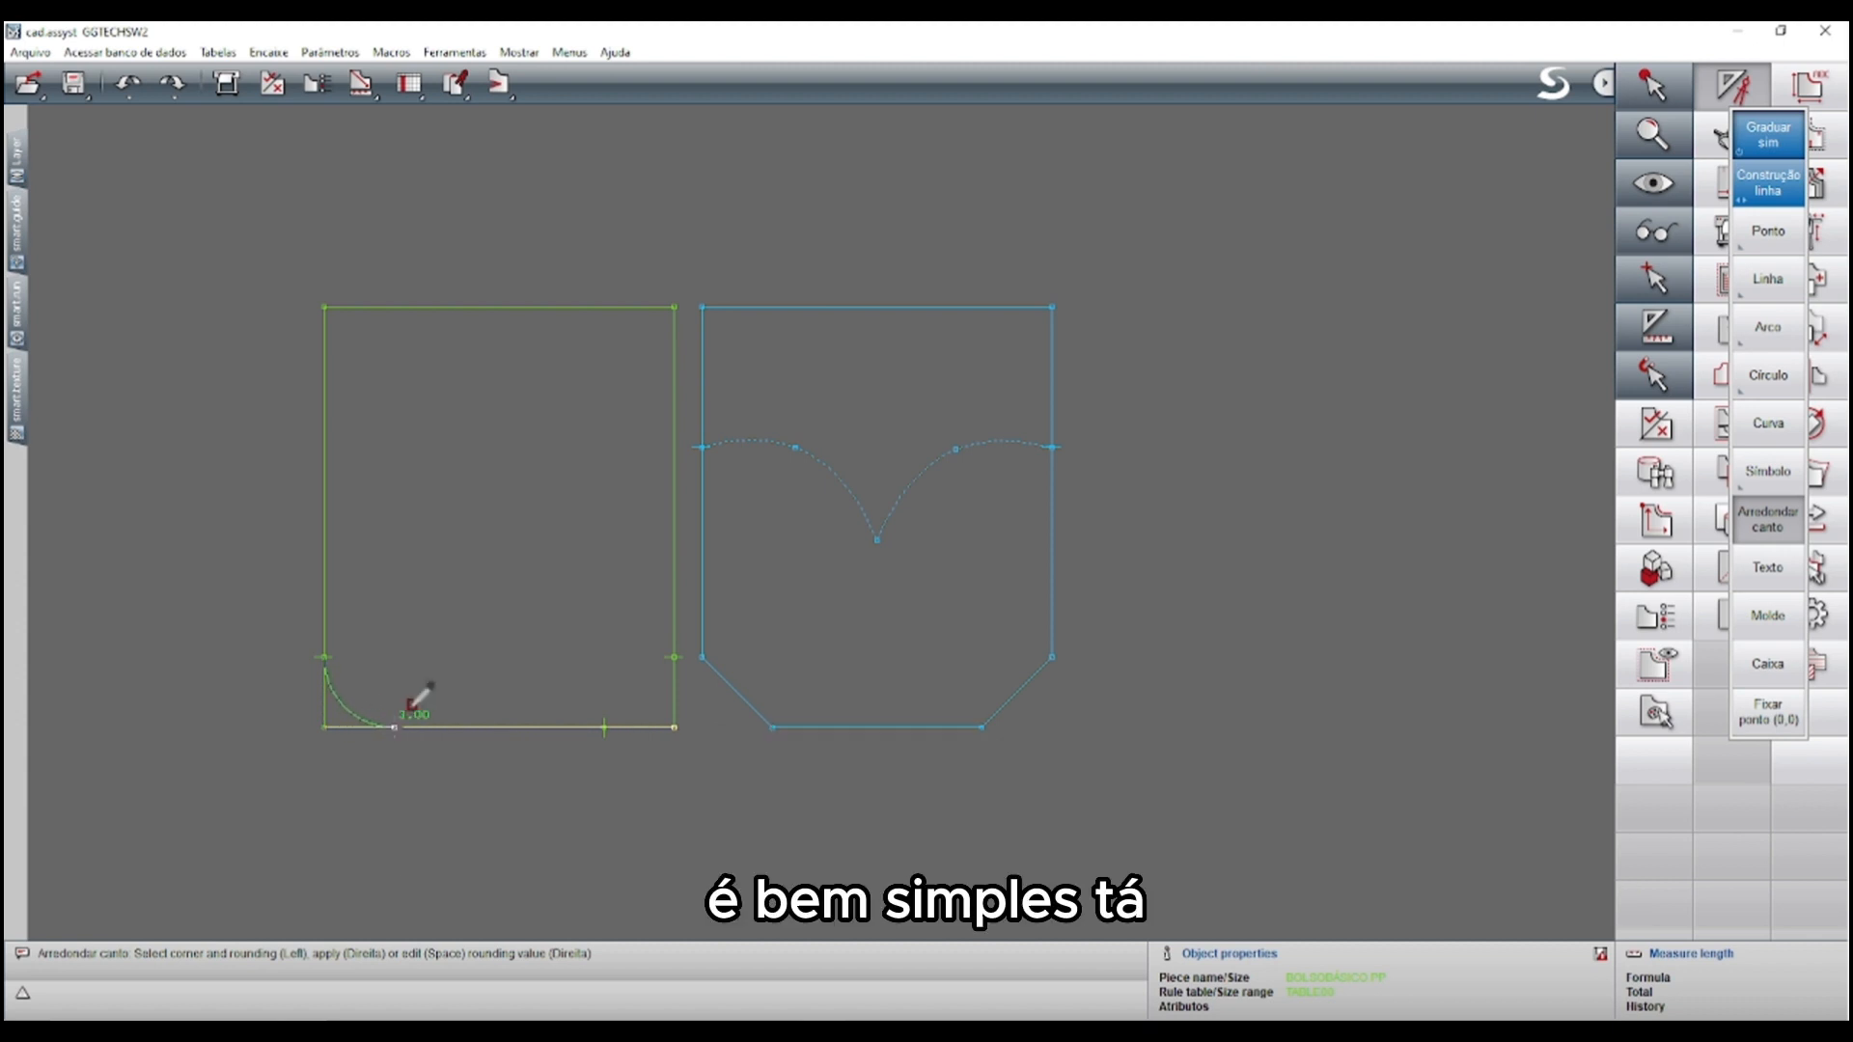
{"action": "left_click", "coordinate": [405, 709]}
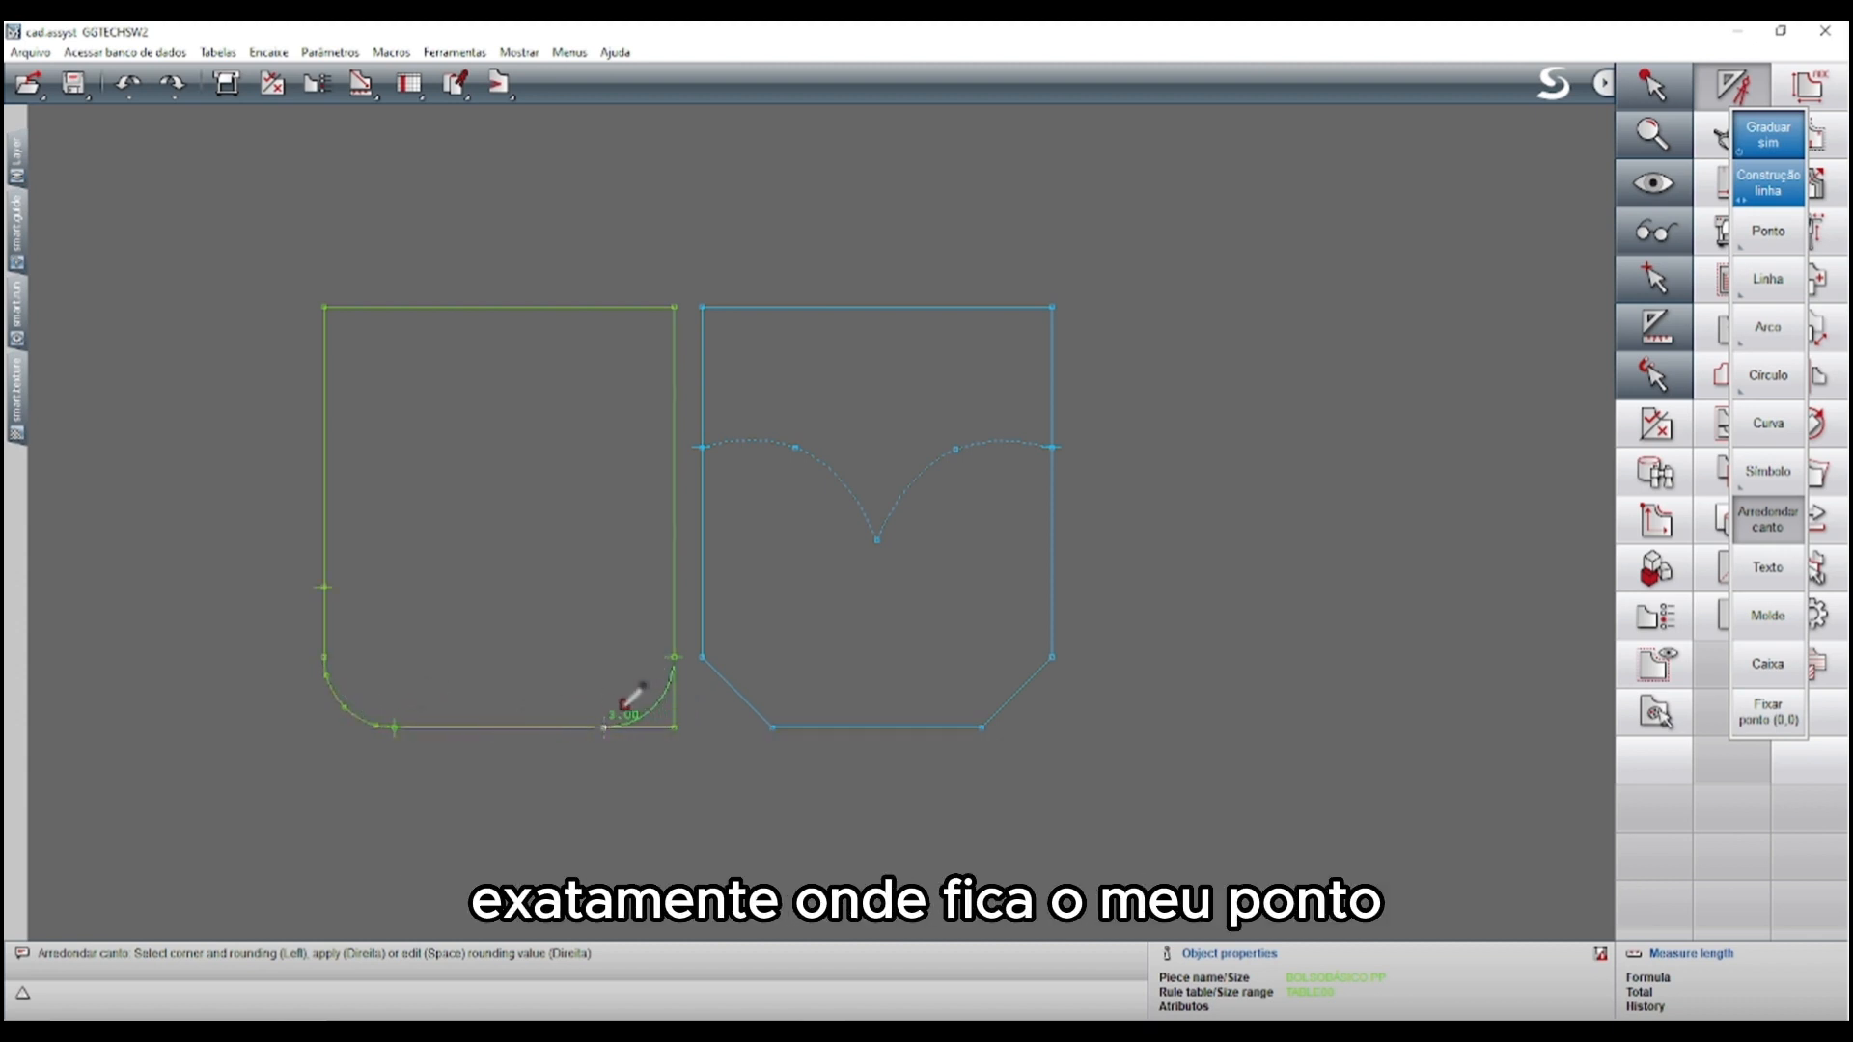
{"action": "left_click", "coordinate": [623, 703]}
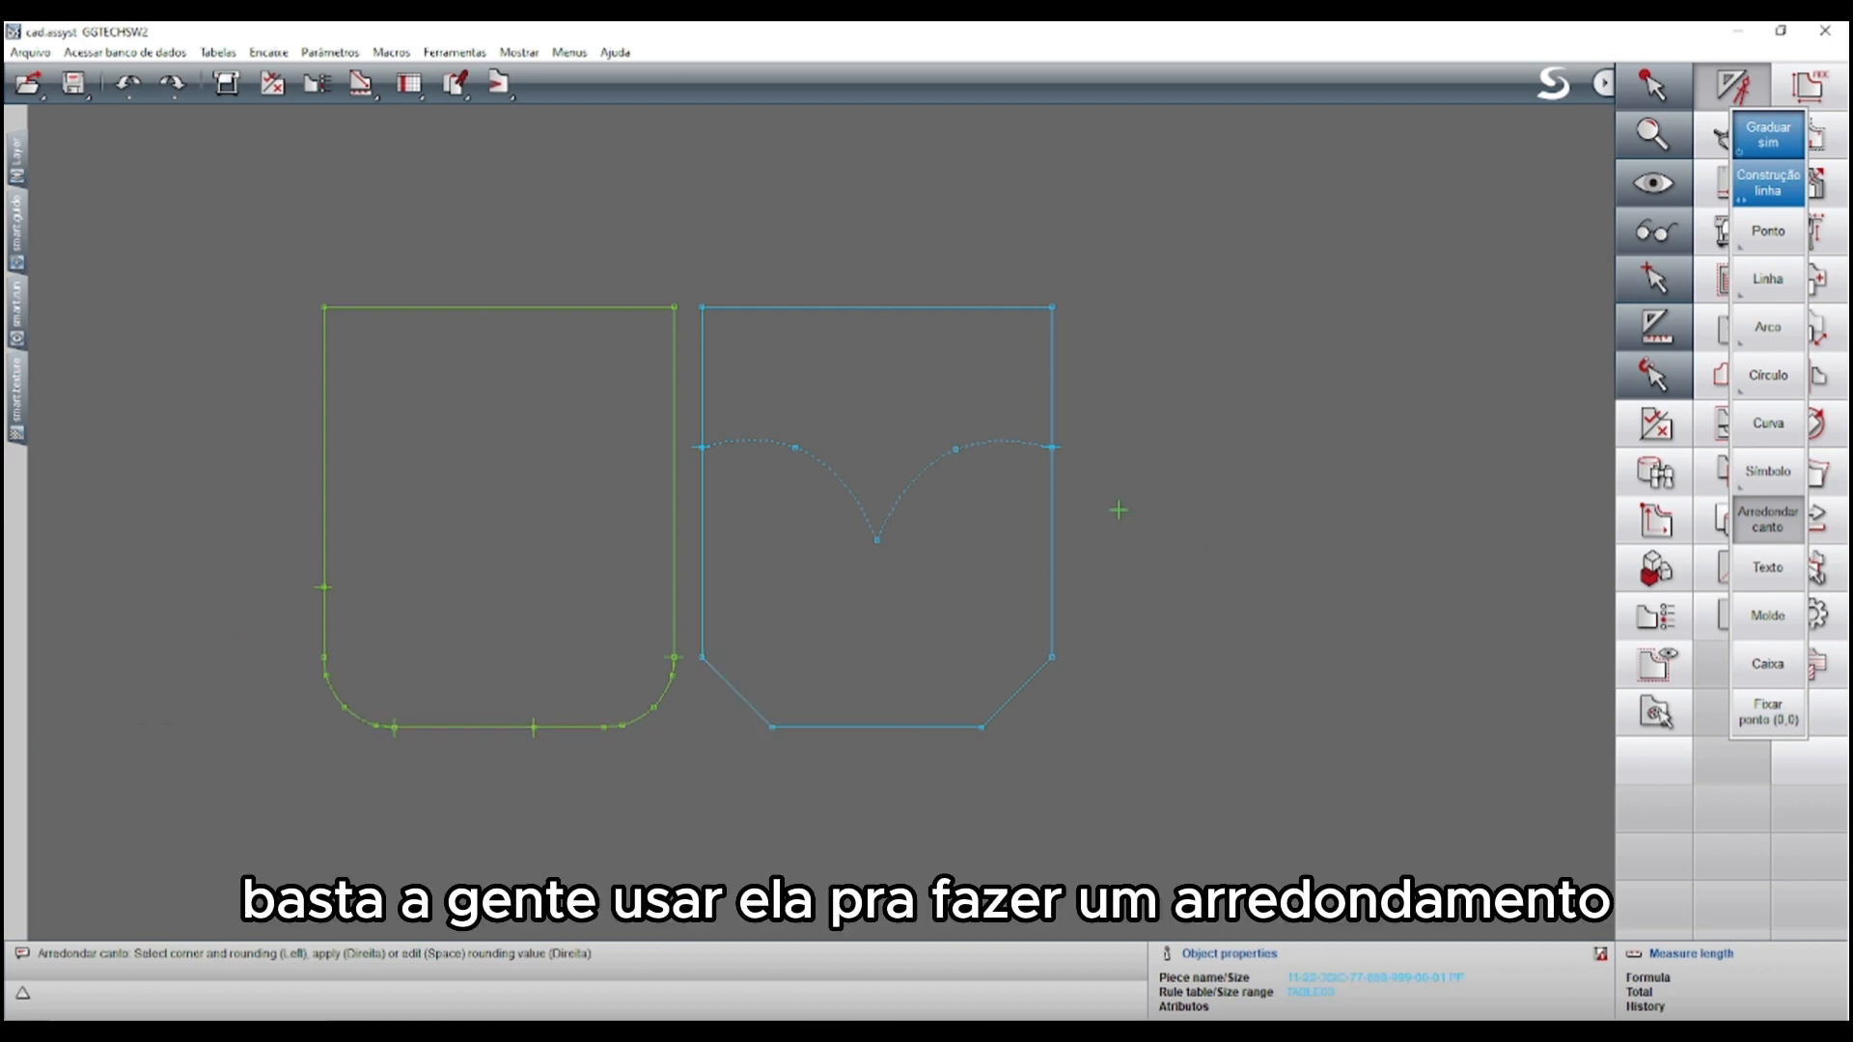
{"action": "left_click", "coordinate": [1745, 848]}
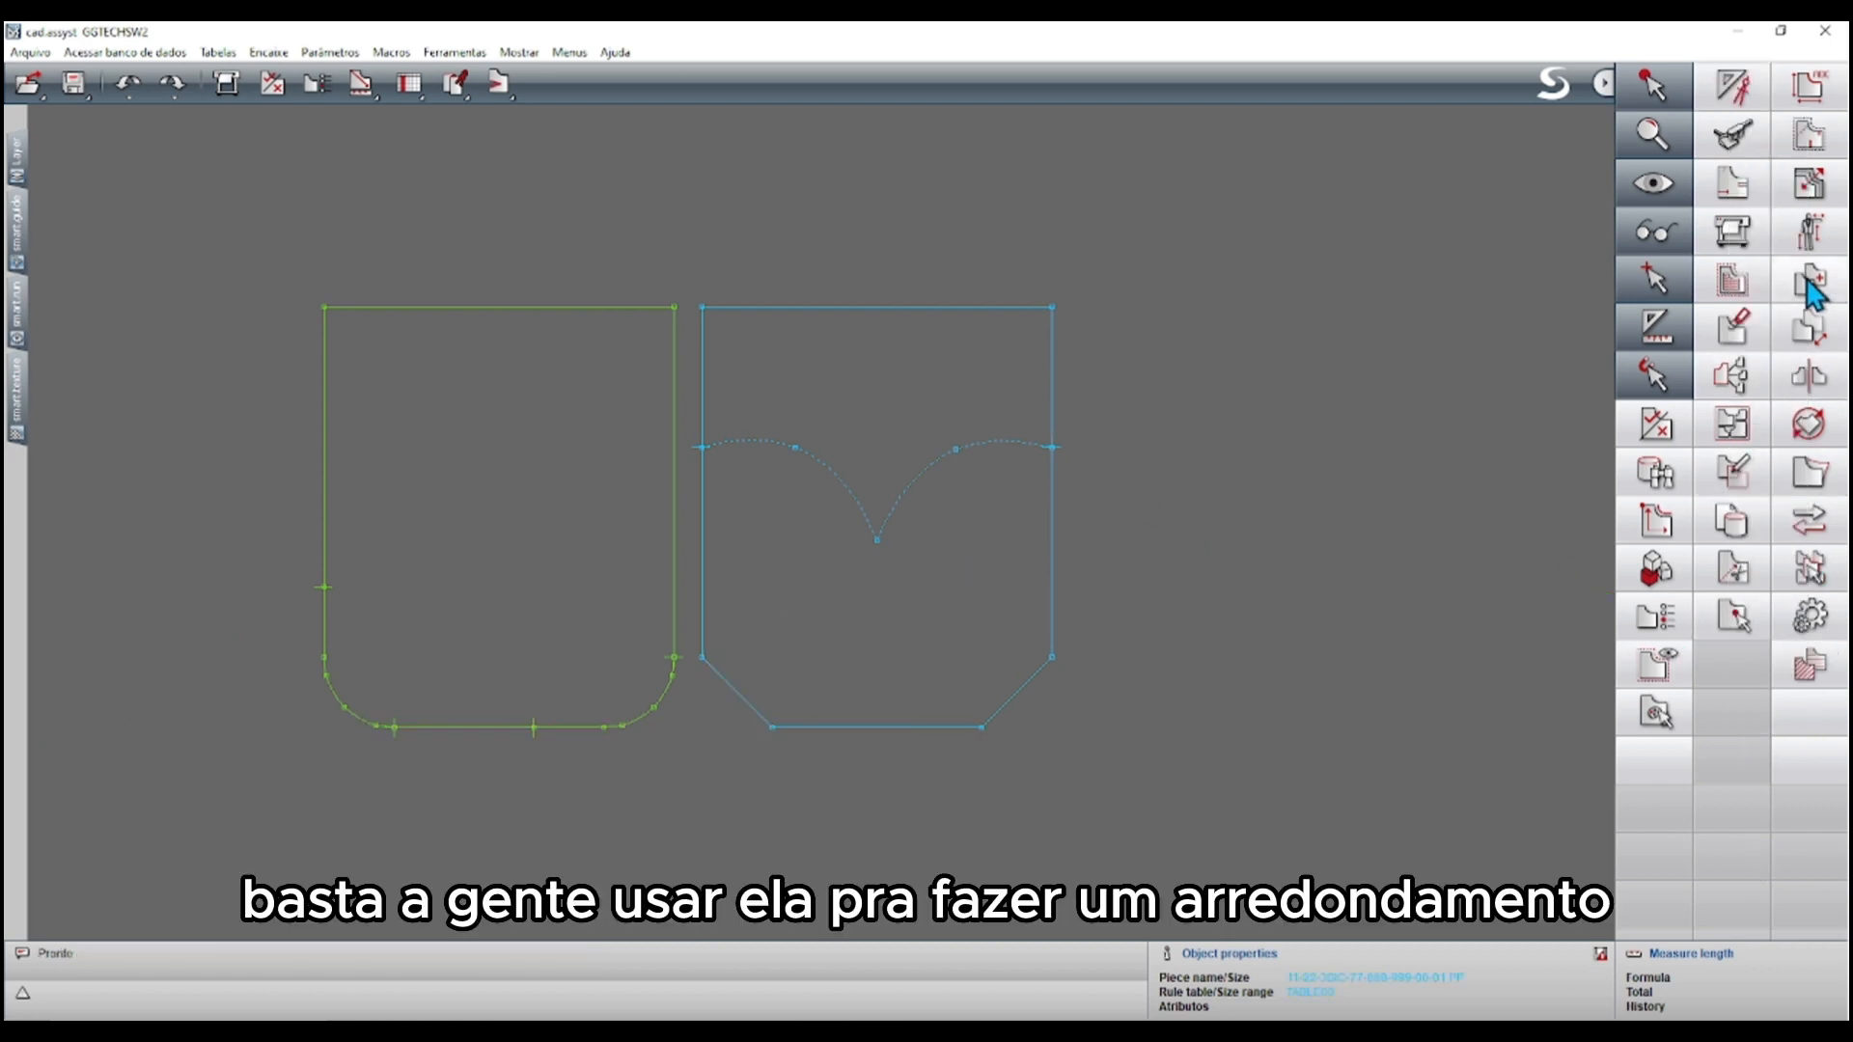
Move the cut-corner pocket piece slightly to the right, away from the rounded pocket
{"action": "left_click", "coordinate": [1822, 337]}
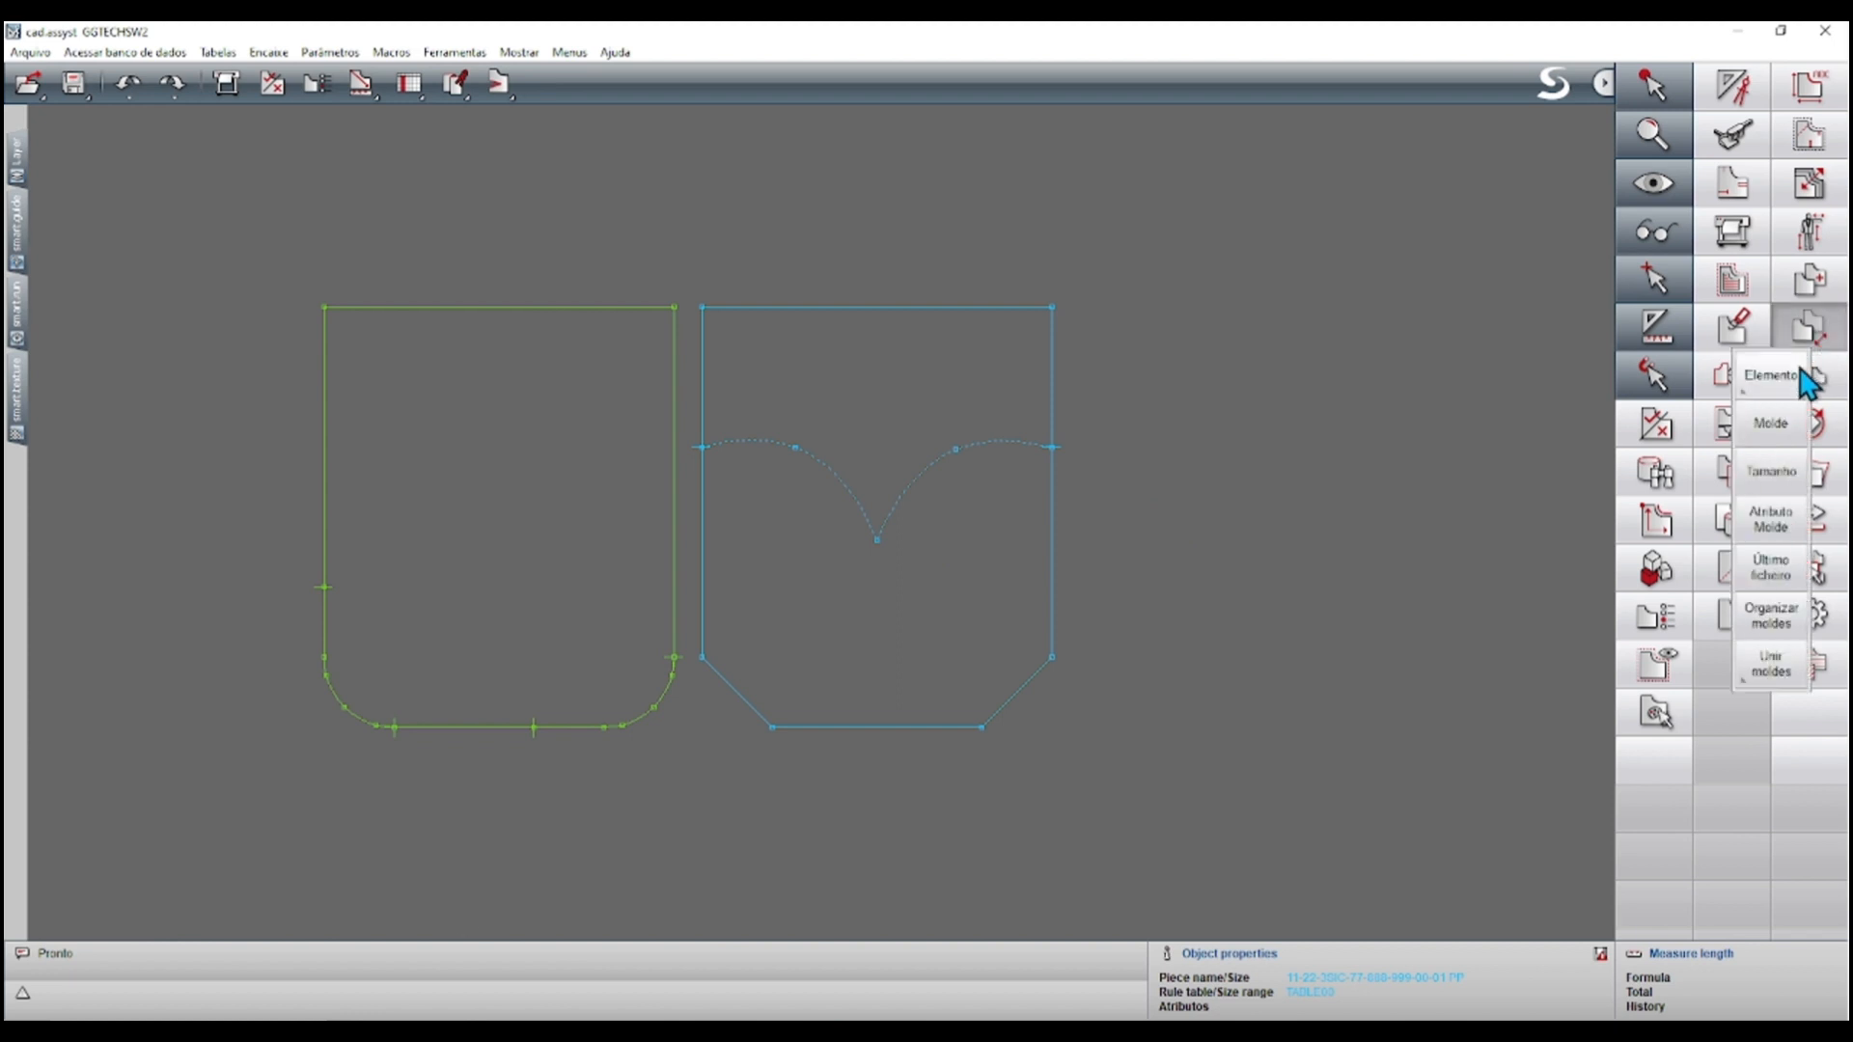
{"action": "left_click", "coordinate": [1776, 431]}
{"action": "left_click", "coordinate": [1052, 380]}
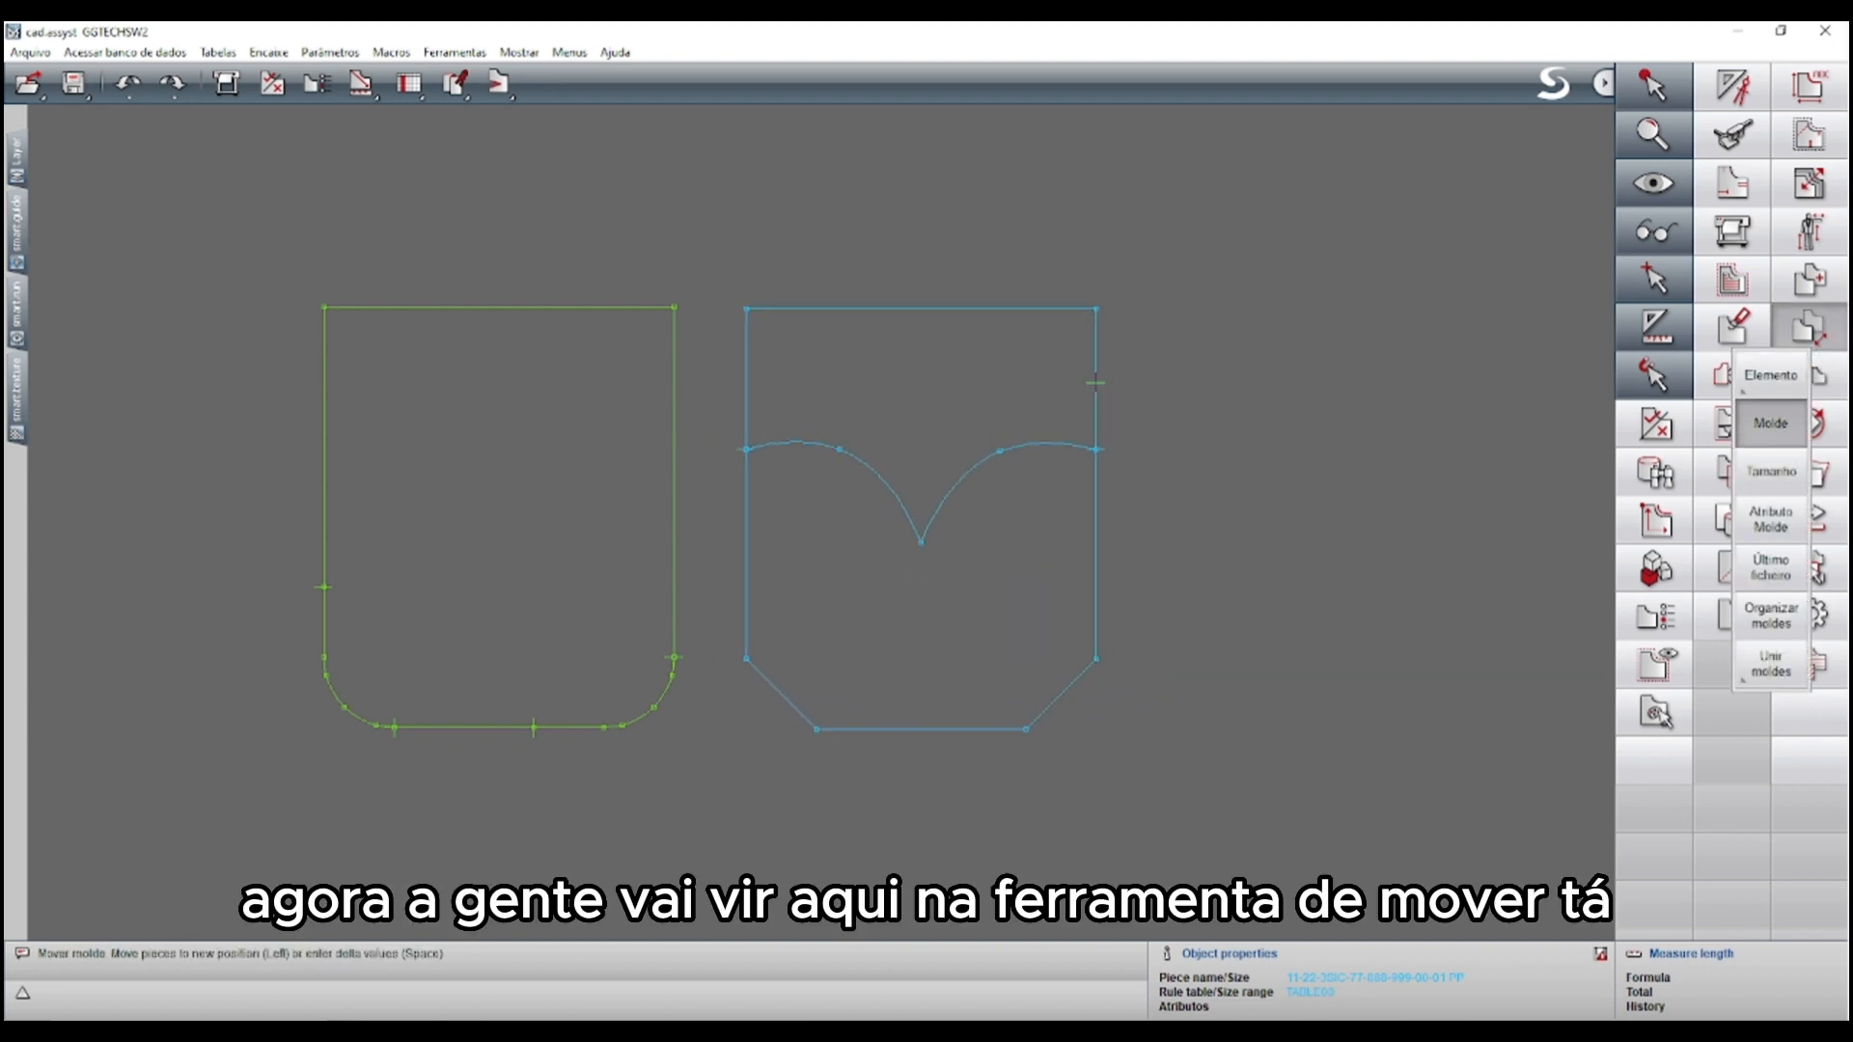
{"action": "left_click", "coordinate": [1079, 381]}
{"action": "left_click", "coordinate": [1809, 280]}
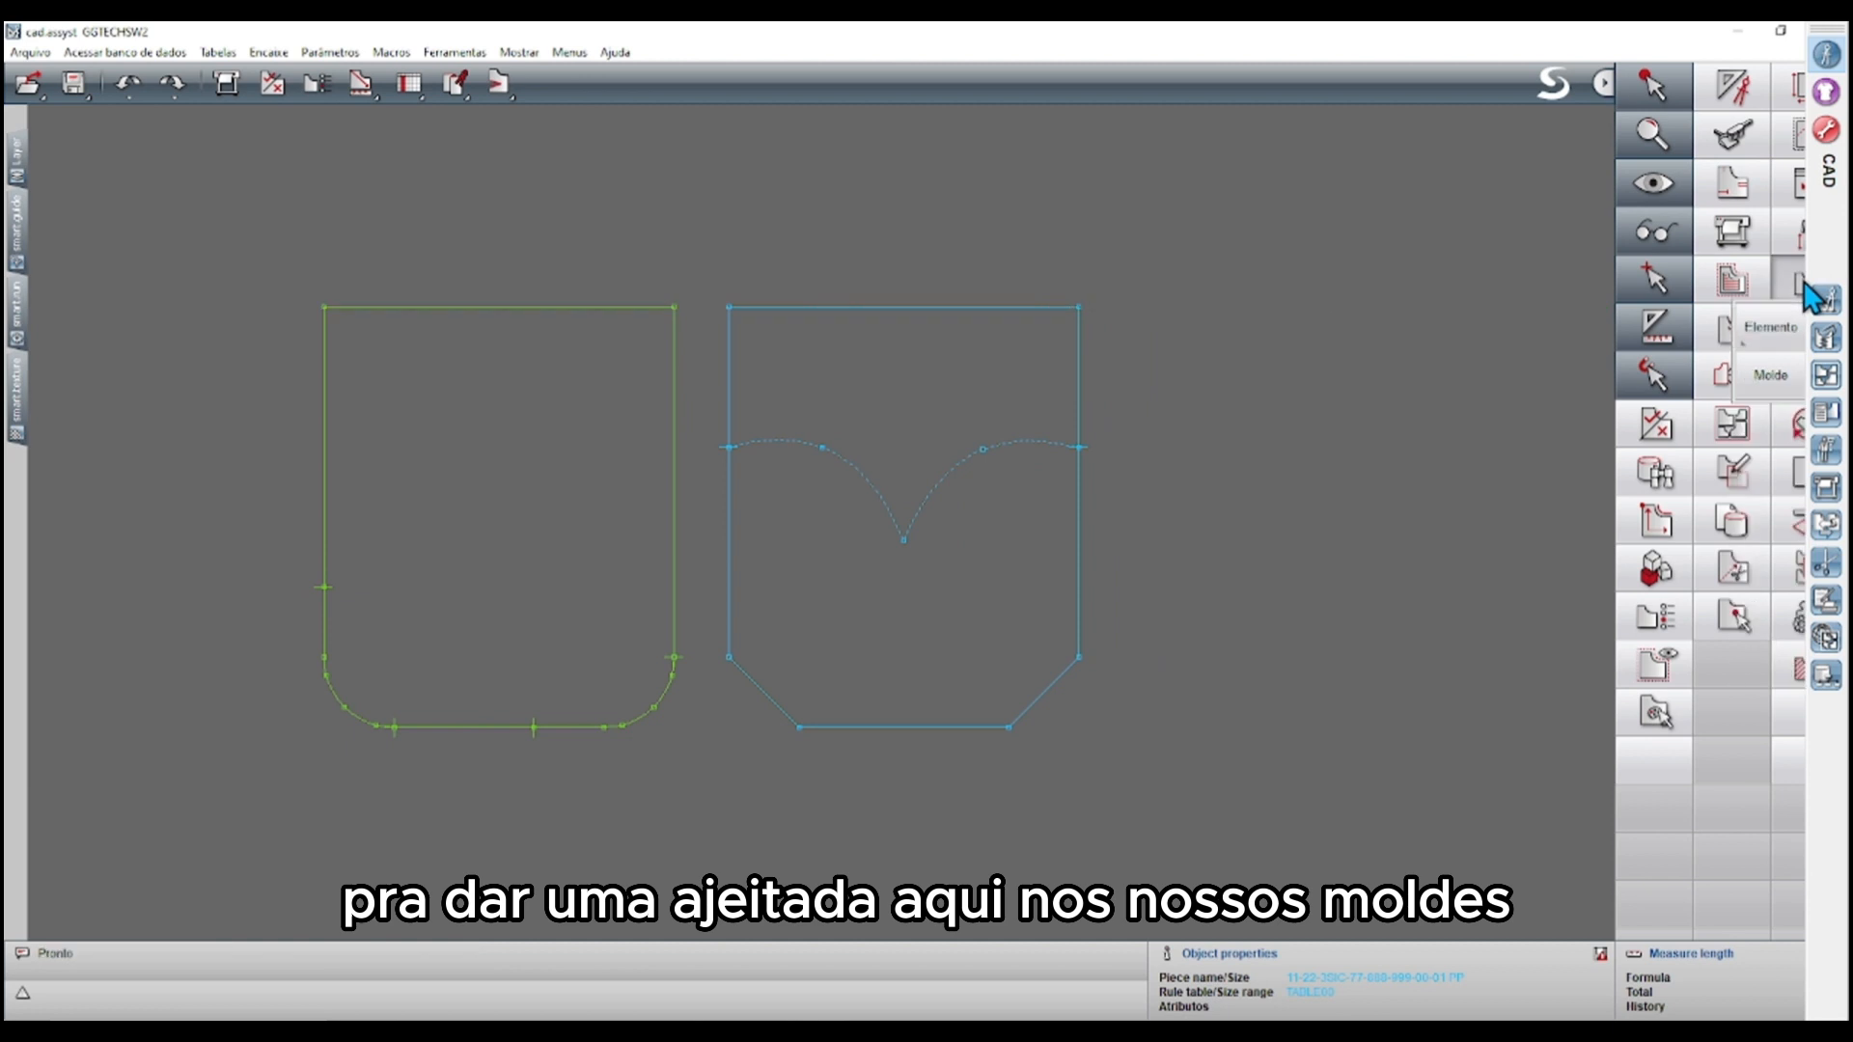
Copy the cut-corner pocket piece with its decorative curve and place the duplicate to the right of the original
{"action": "left_click", "coordinate": [1768, 378]}
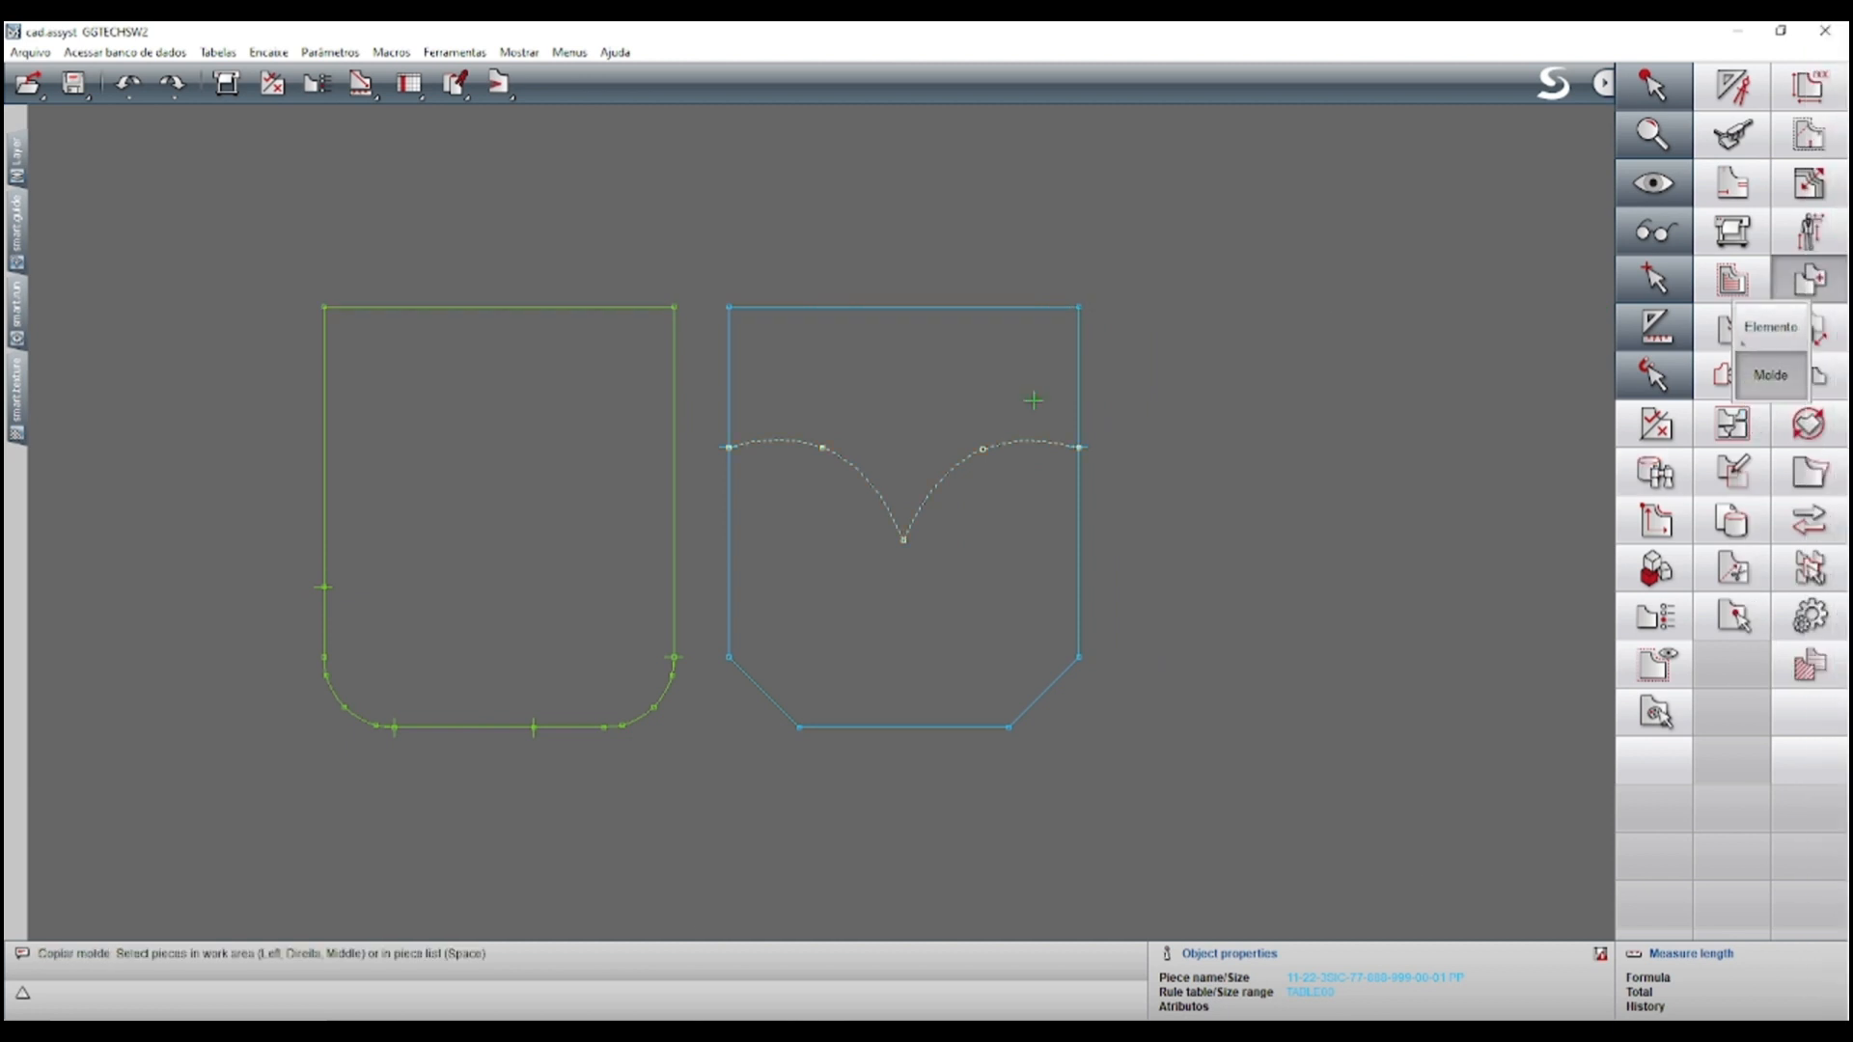
{"action": "left_click", "coordinate": [1078, 398]}
{"action": "left_click", "coordinate": [1477, 395]}
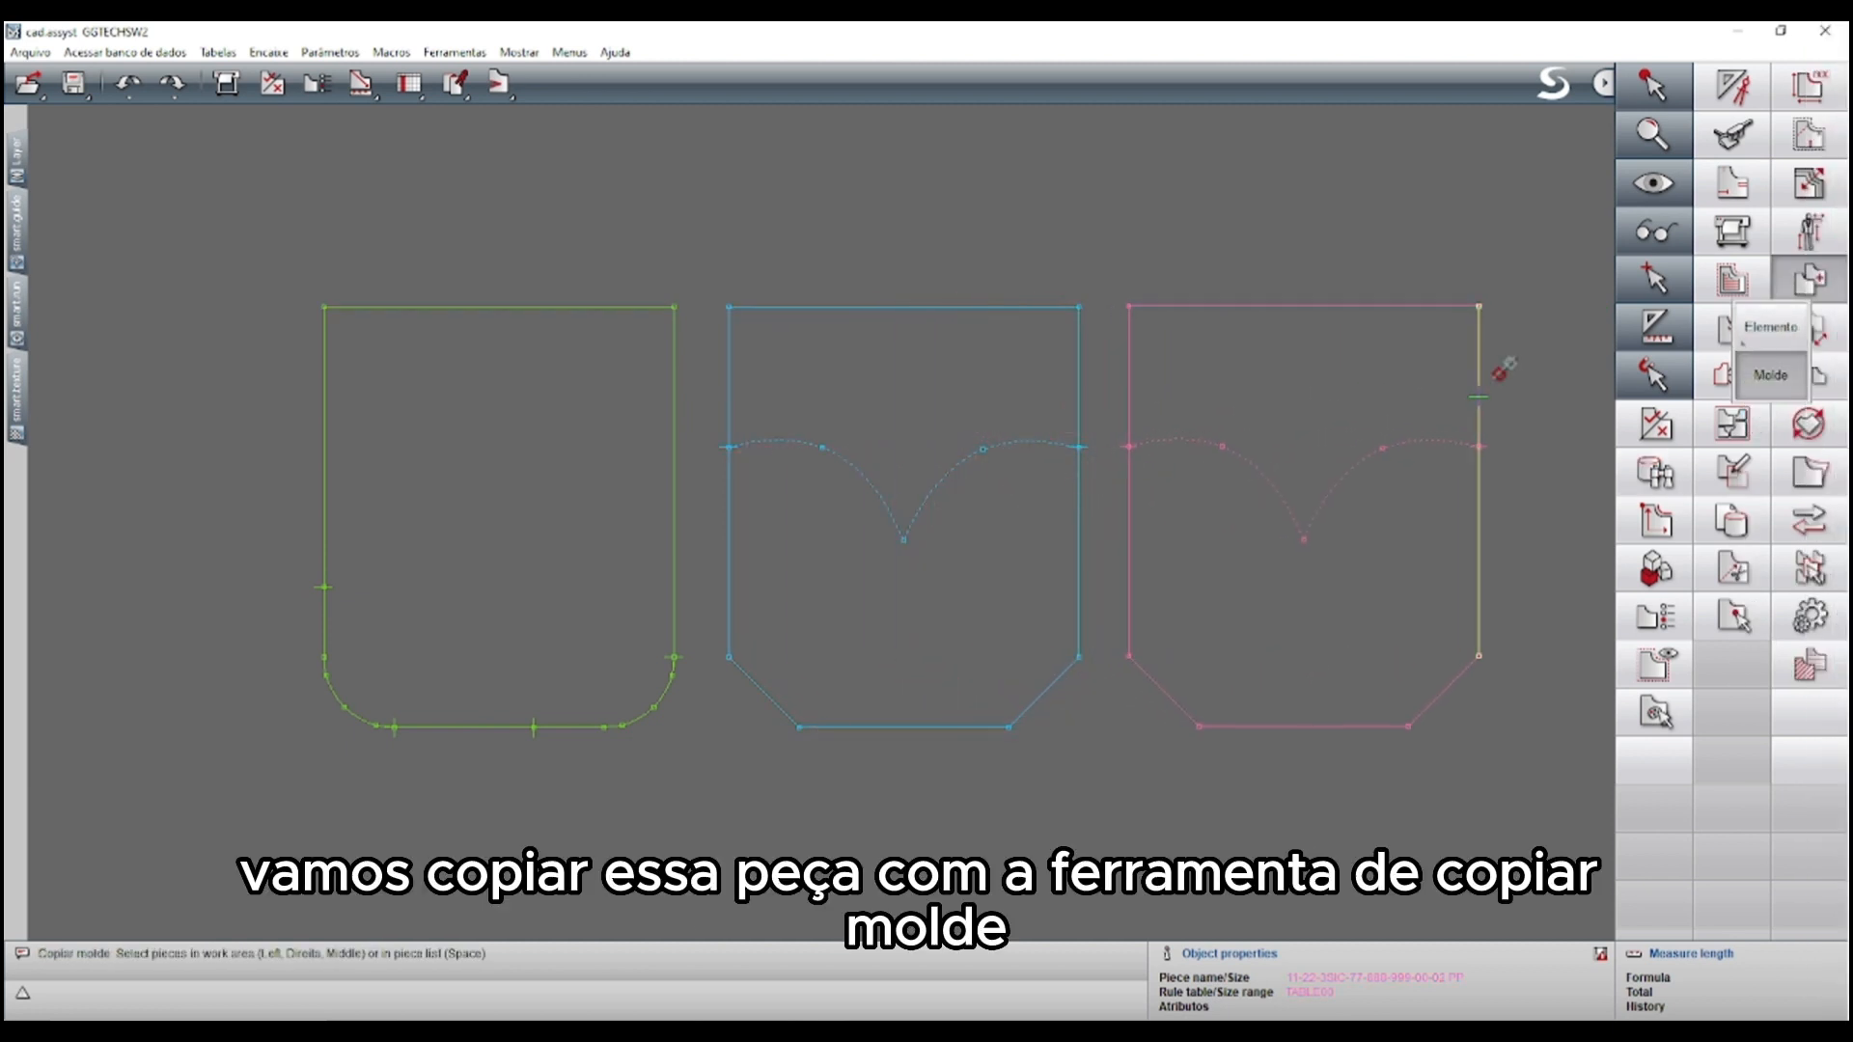
{"action": "left_click", "coordinate": [1203, 495]}
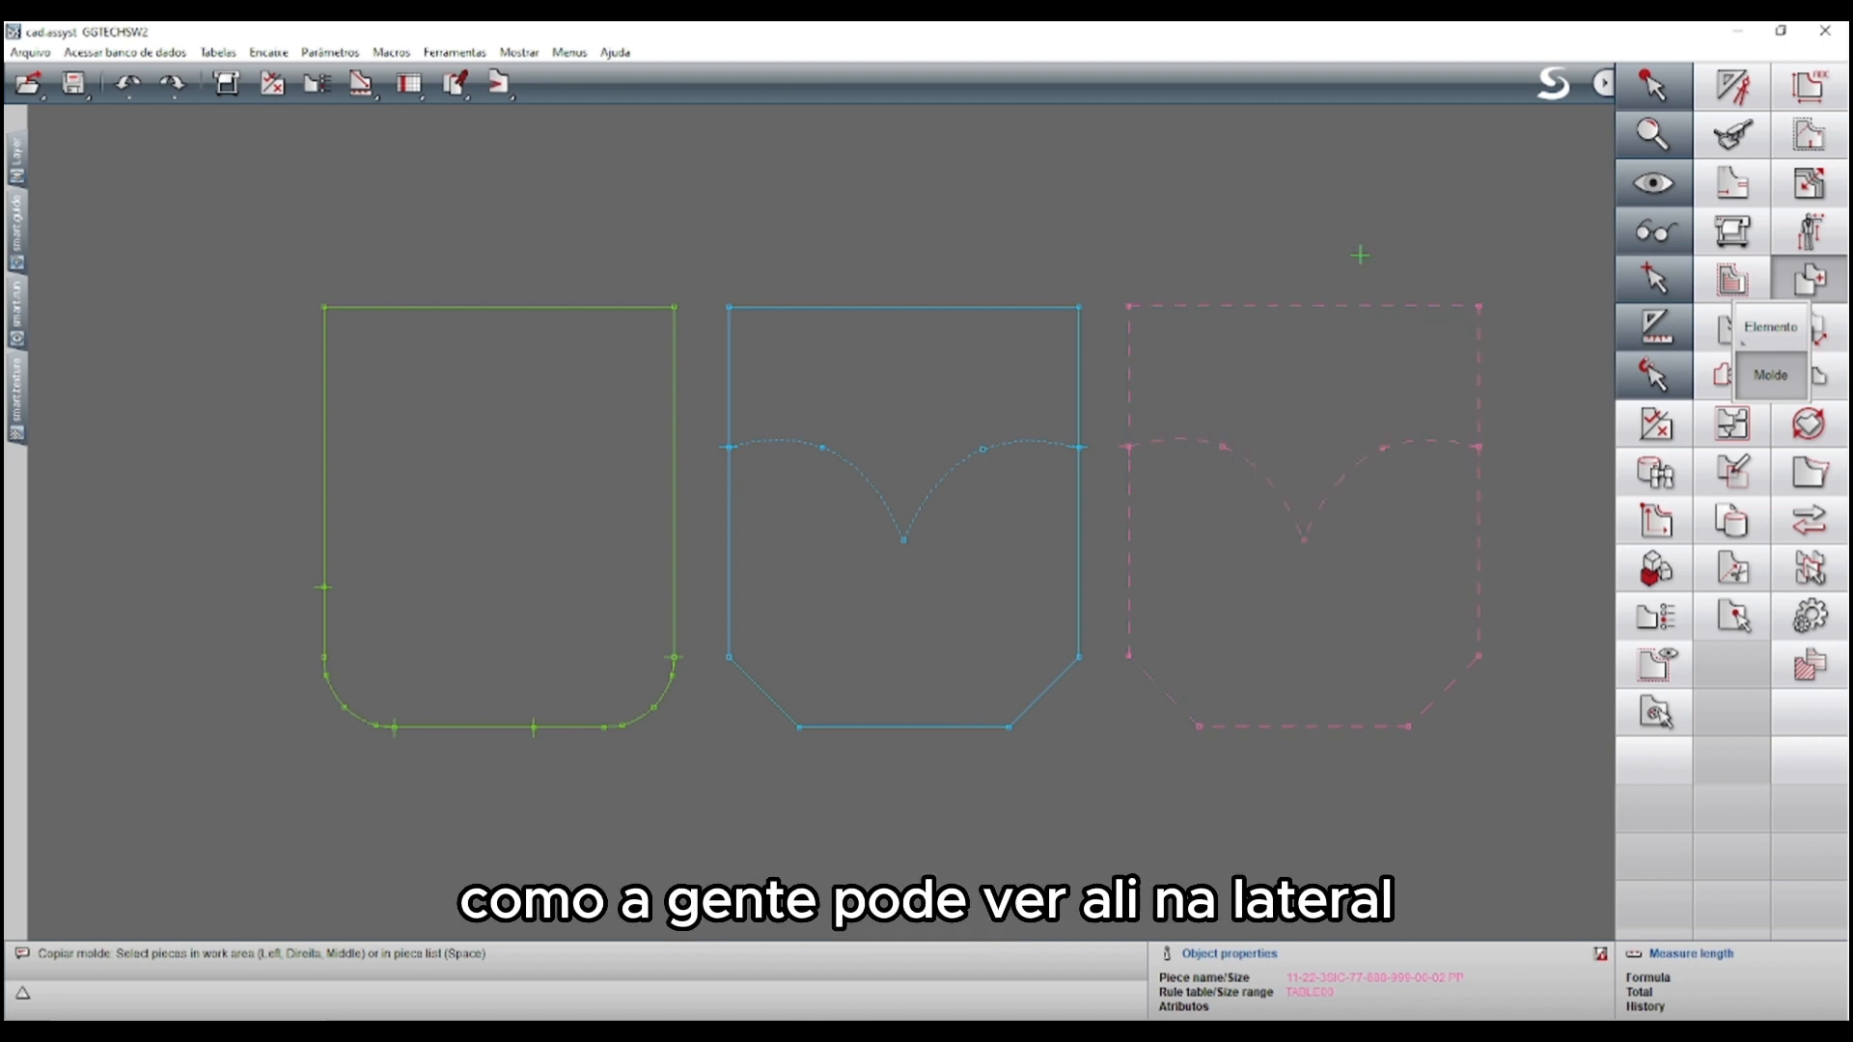
{"action": "left_click", "coordinate": [1327, 439]}
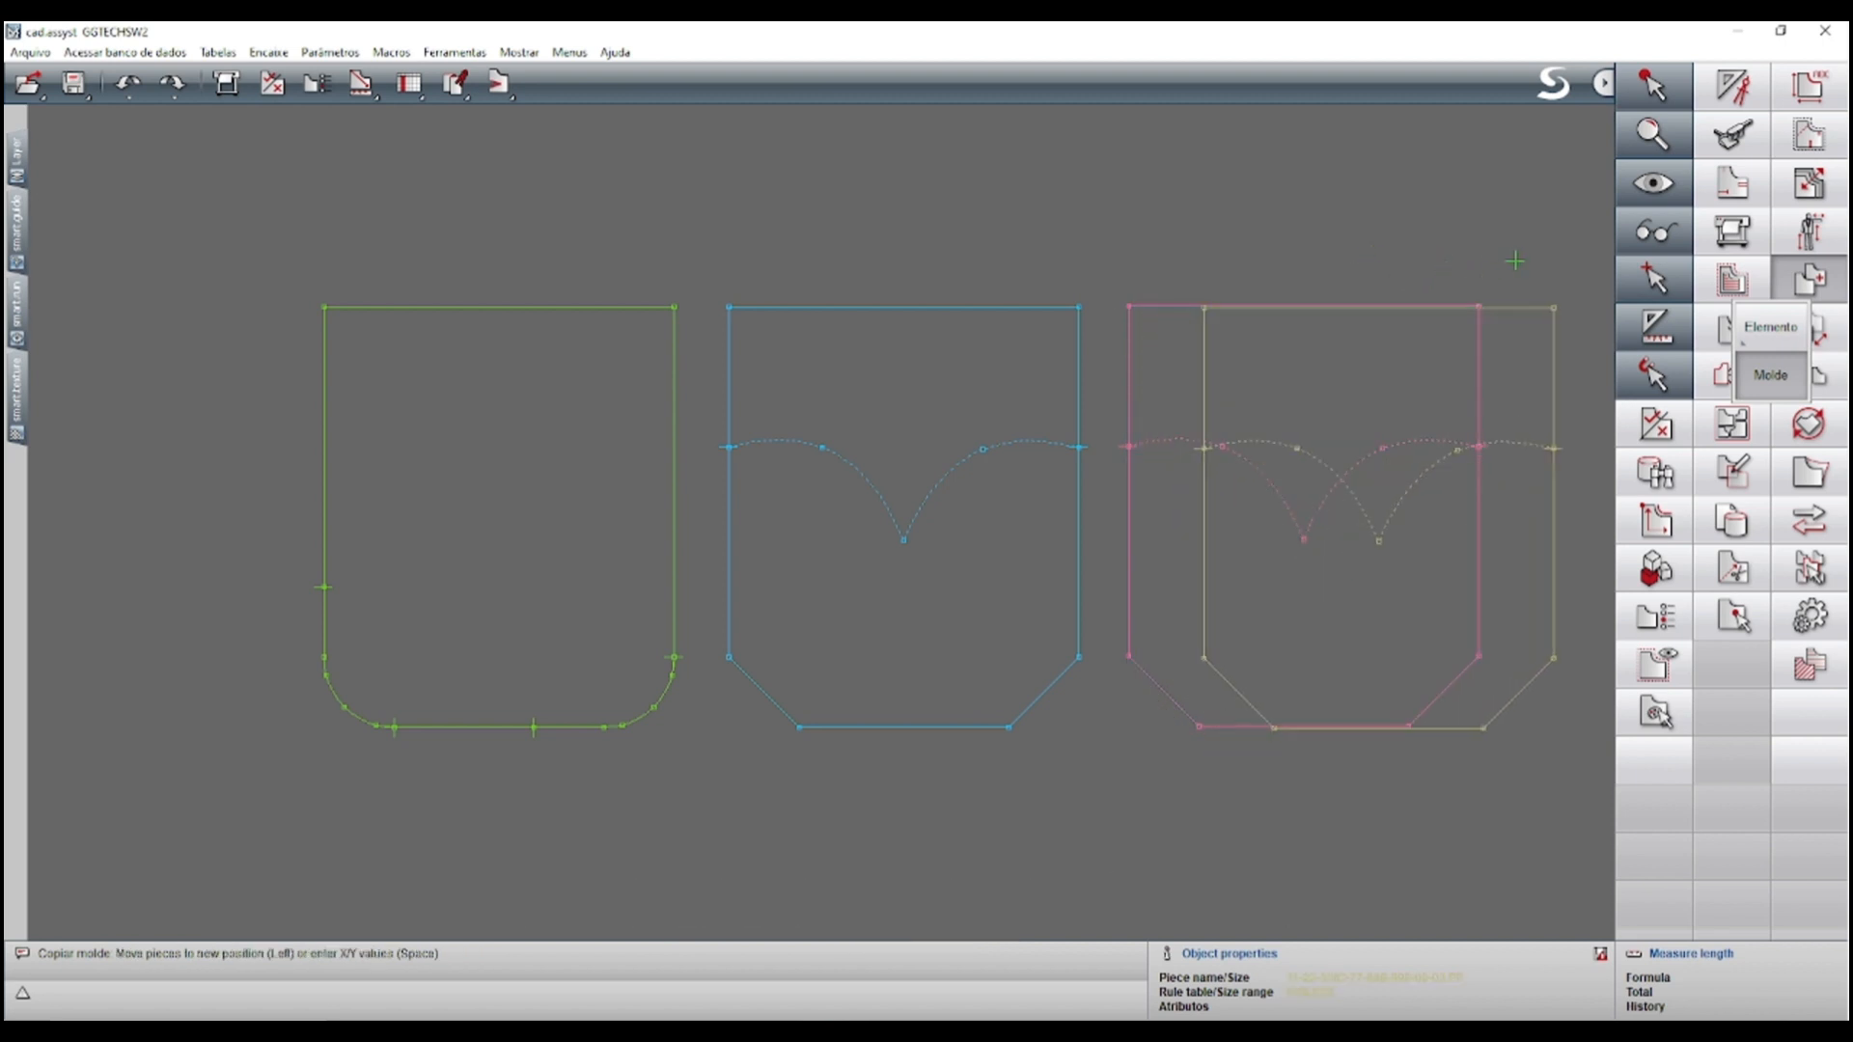
{"action": "key", "text": "Escape"}
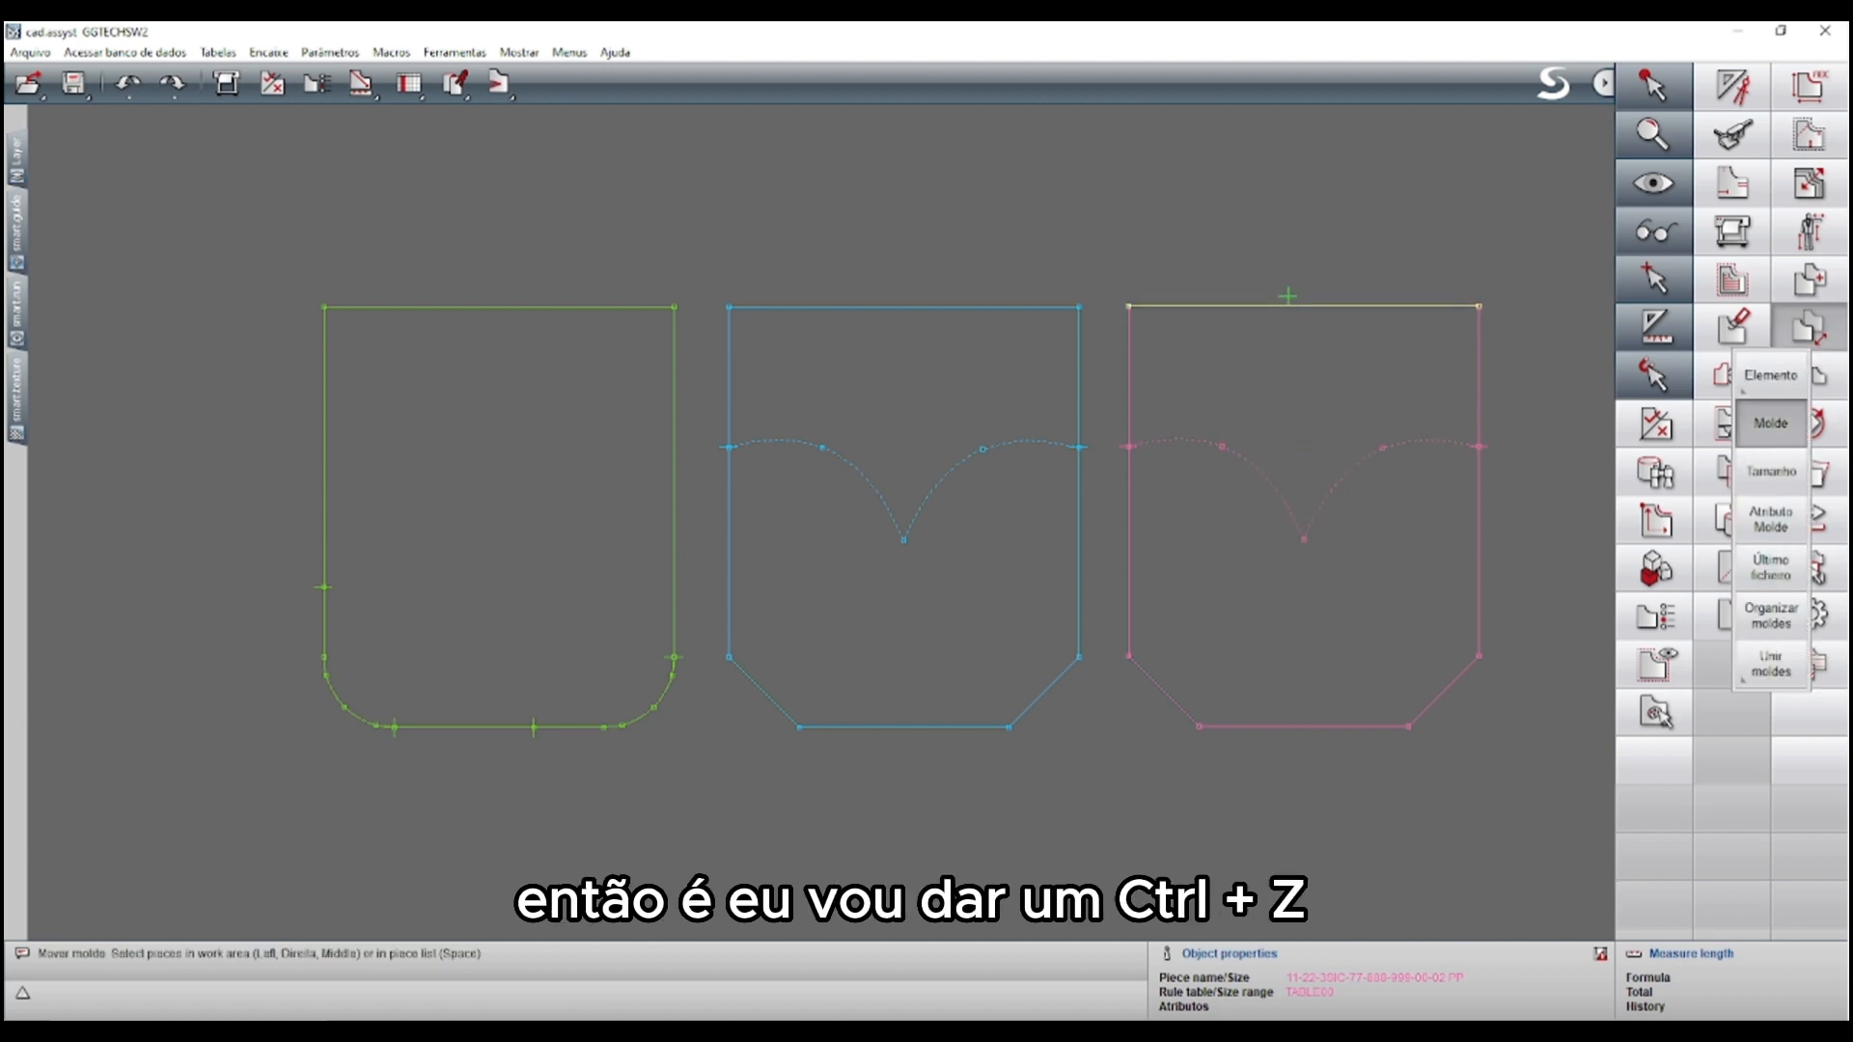
Move the duplicated cut-corner pocket farther right, widening the gap to the original piece
{"action": "left_click", "coordinate": [1289, 295]}
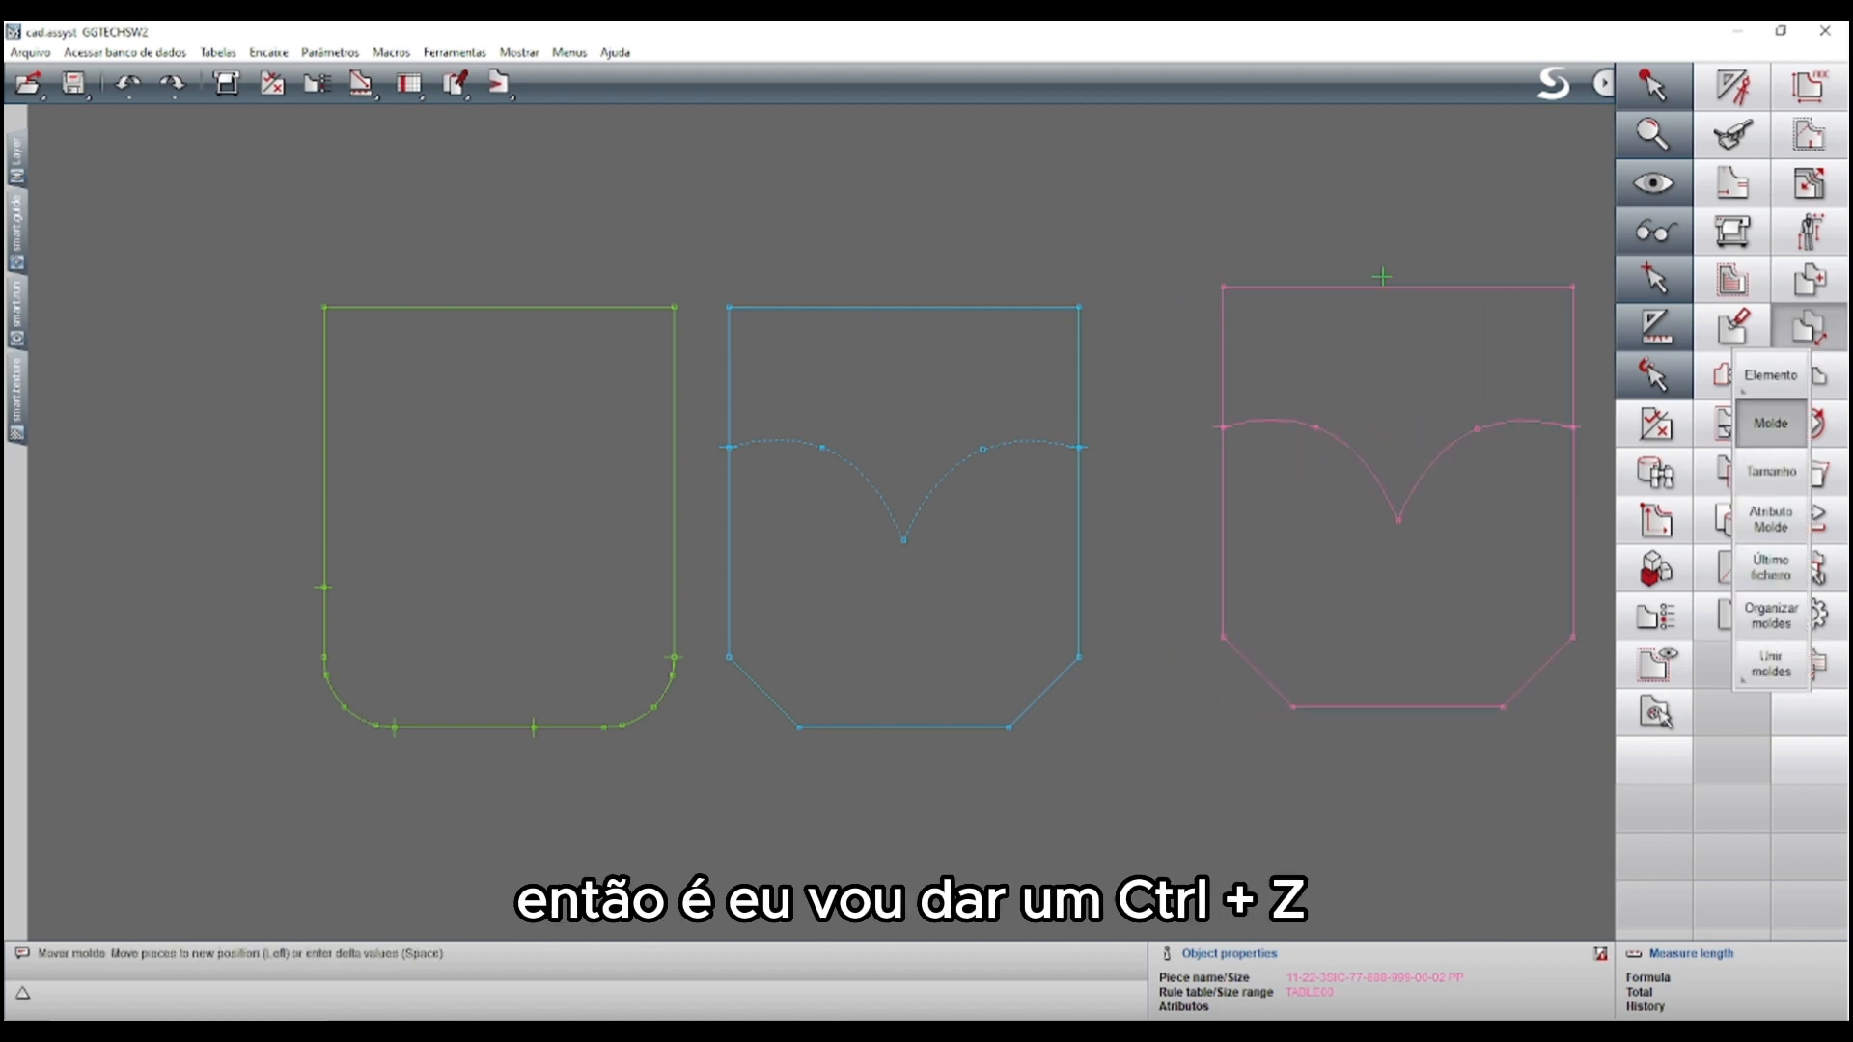
{"action": "left_click", "coordinate": [1394, 291]}
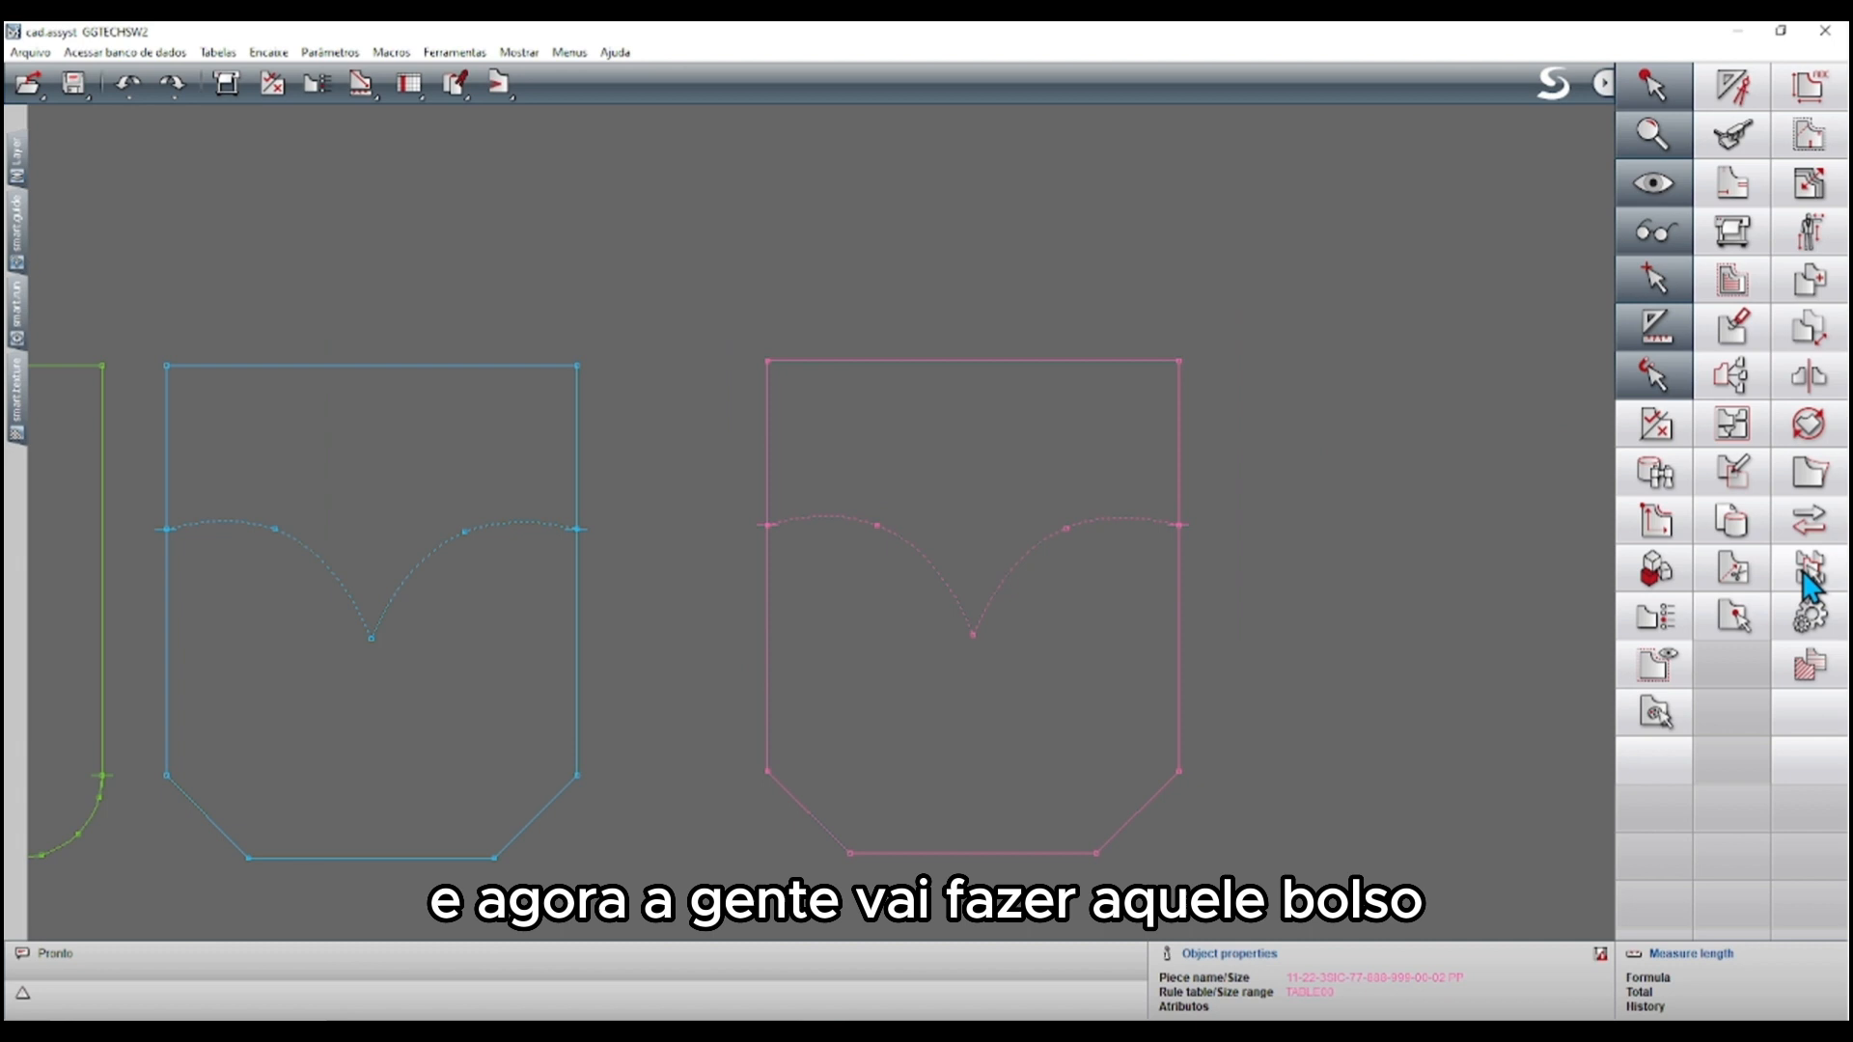
Extend the top edge of the duplicated pocket by a distance of 2 cm so that its sides flare outward
{"action": "left_click", "coordinate": [1808, 475]}
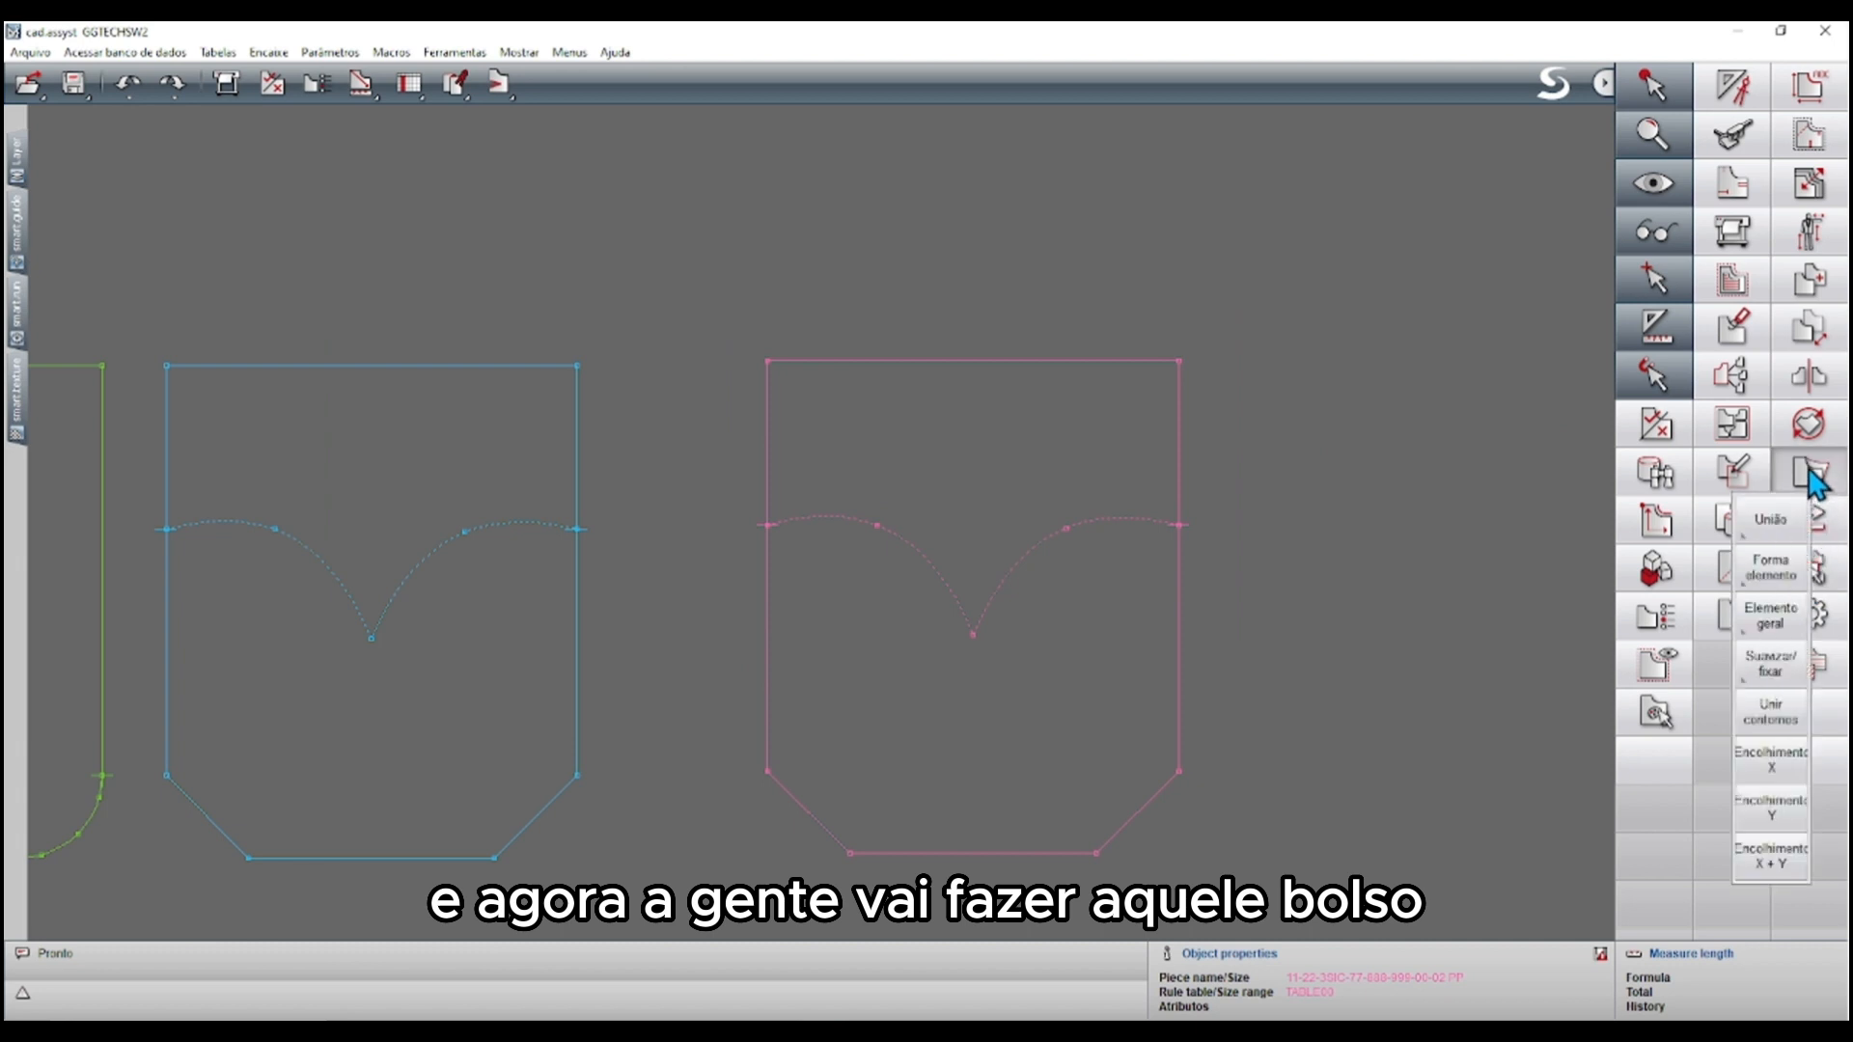
{"action": "left_click", "coordinate": [1779, 575]}
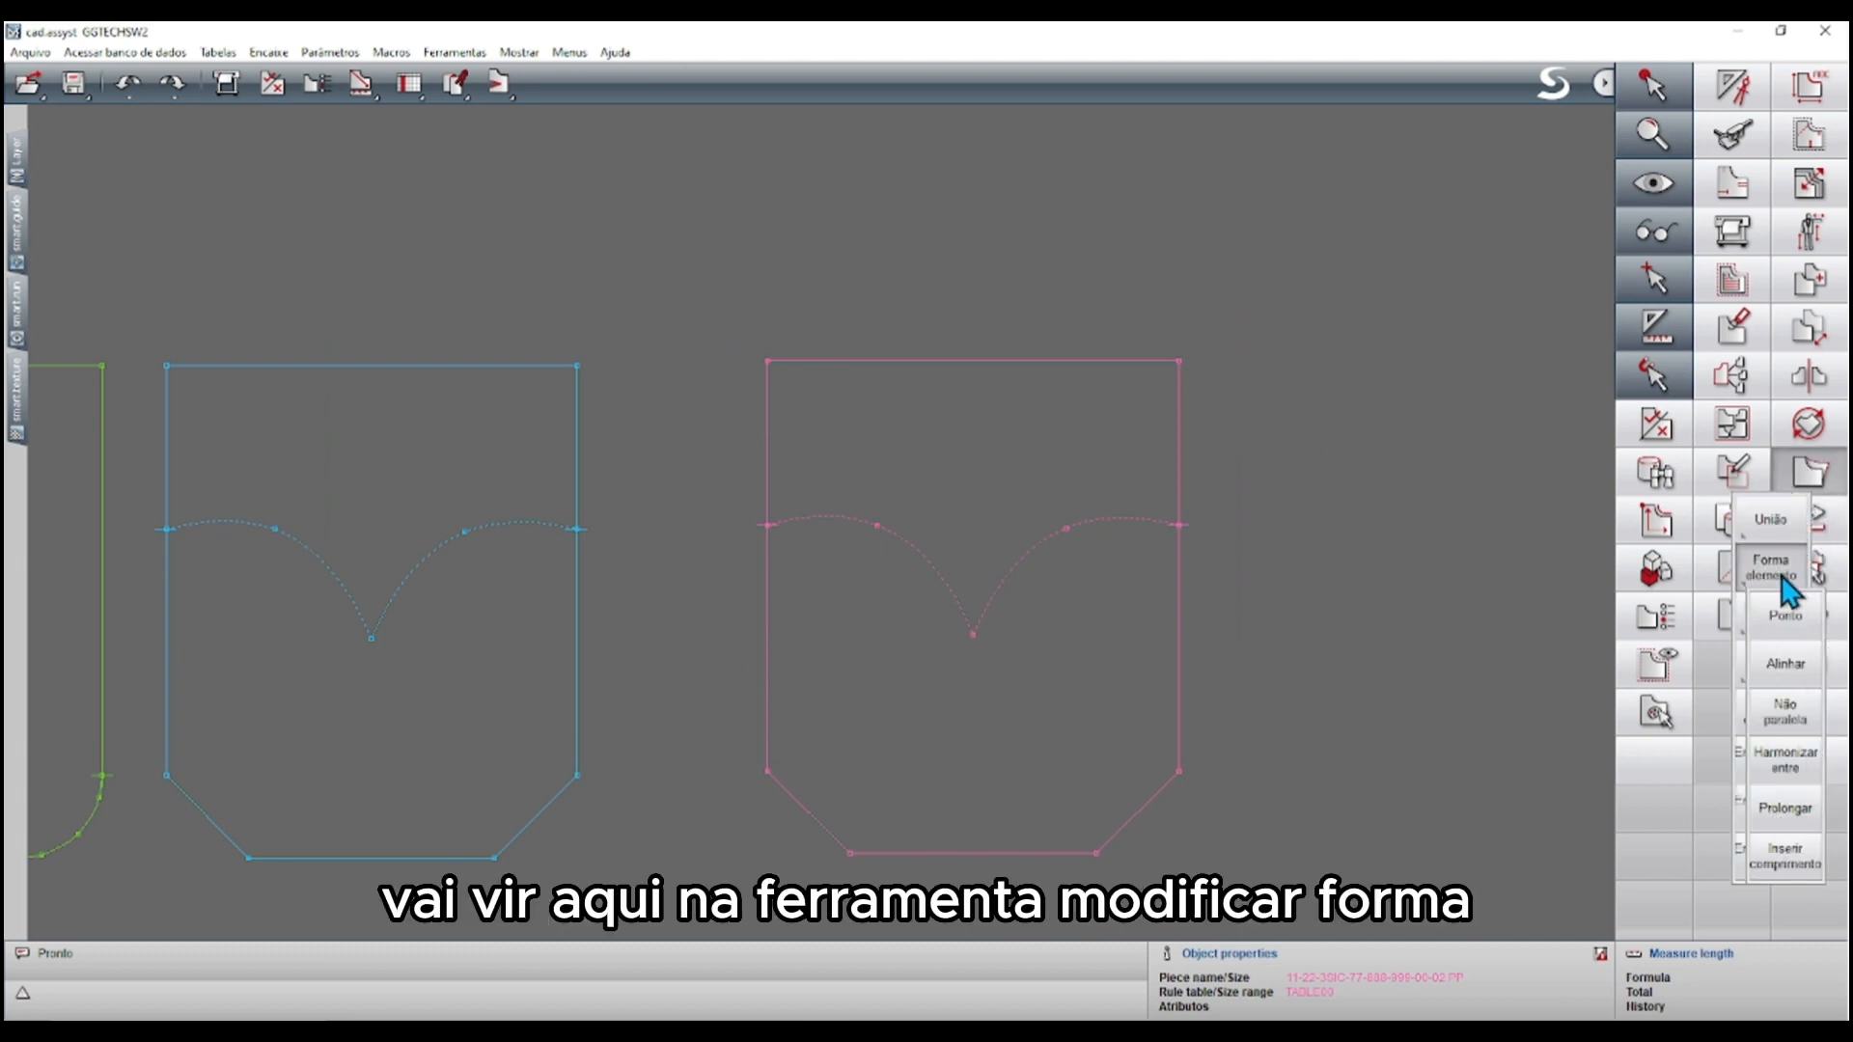
{"action": "left_click", "coordinate": [1785, 808]}
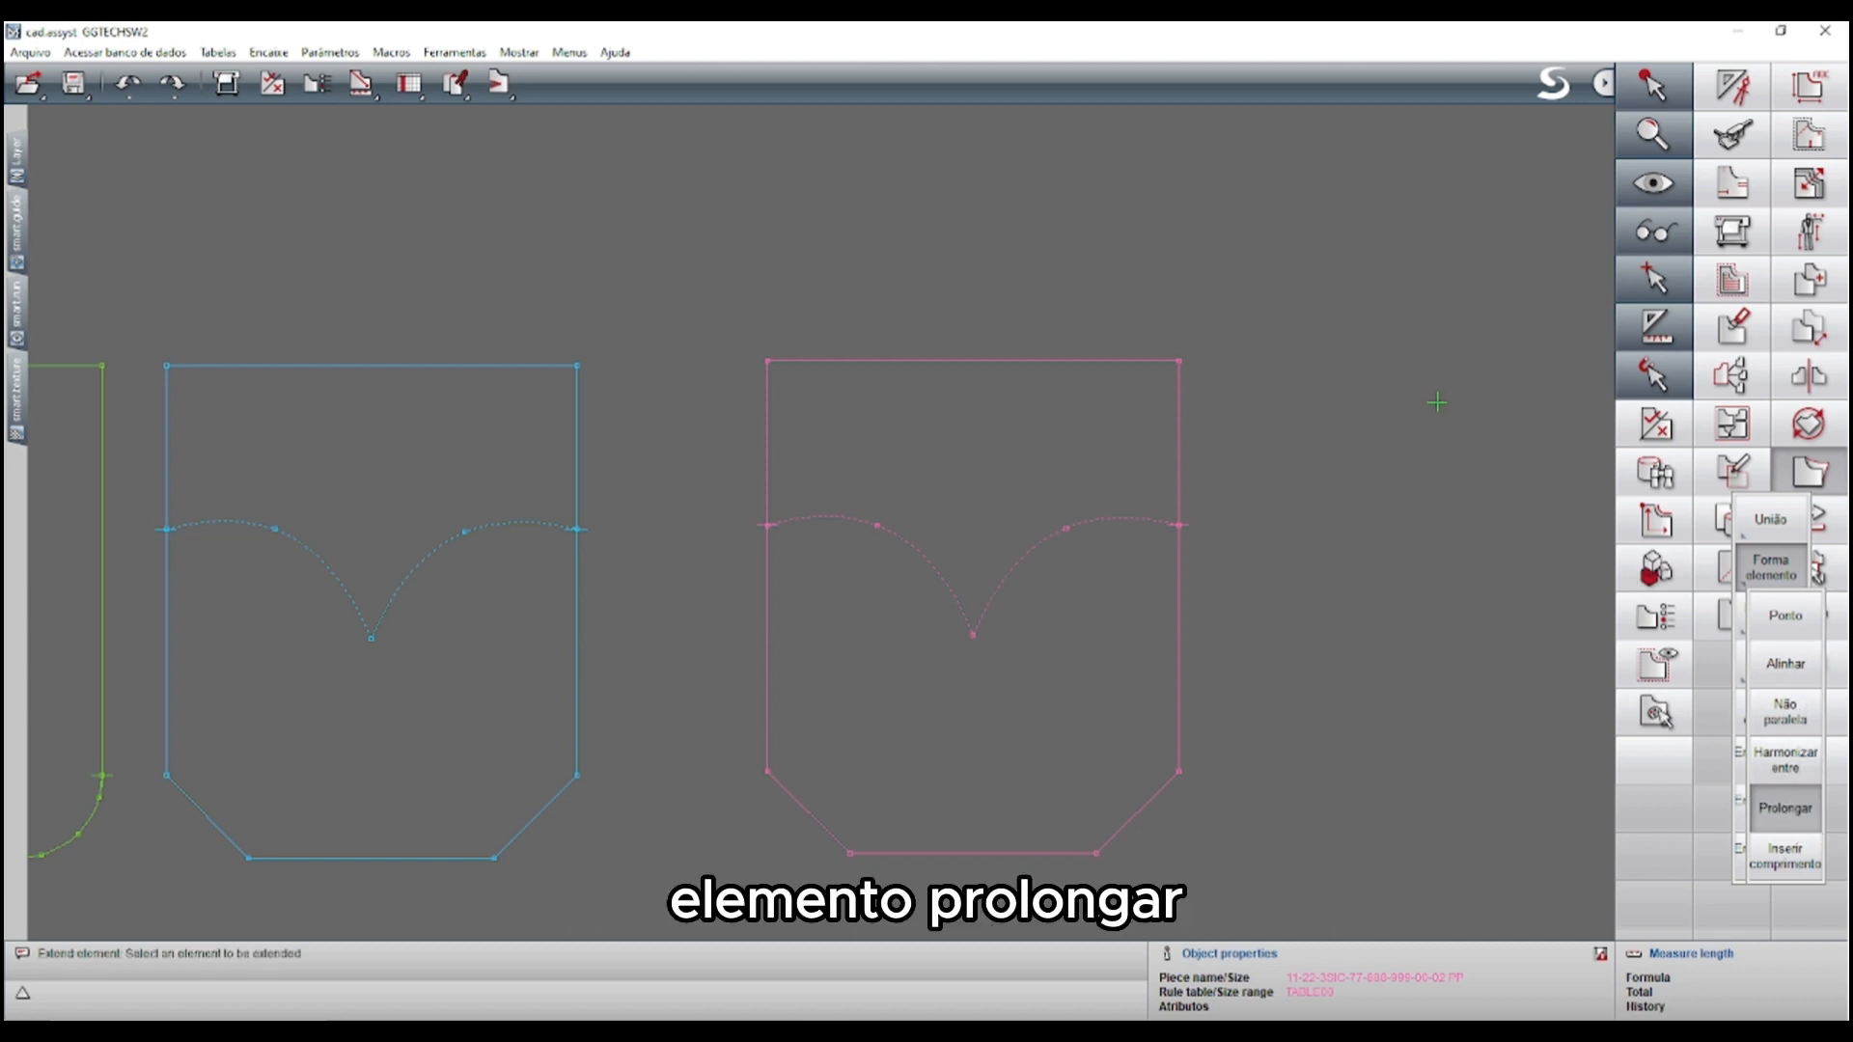
{"action": "left_click", "coordinate": [1158, 361]}
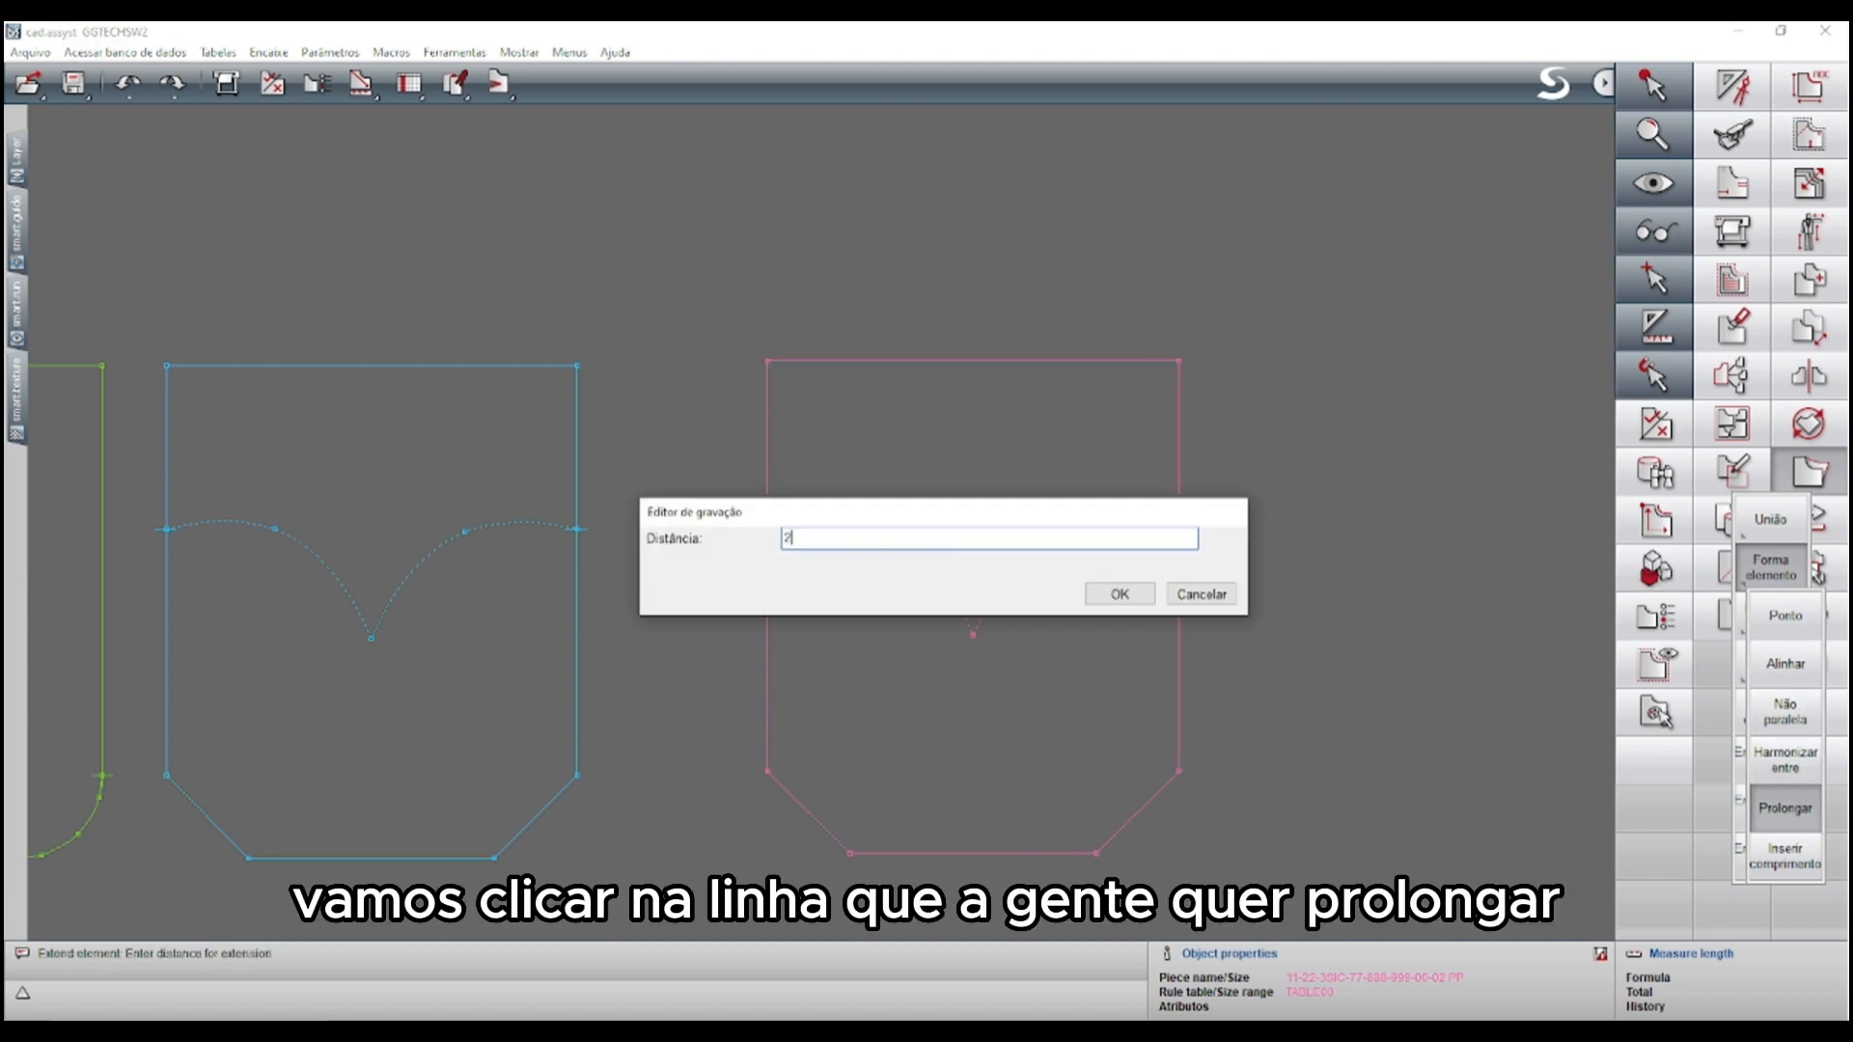
{"action": "type", "text": "2"}
{"action": "left_click", "coordinate": [1112, 598]}
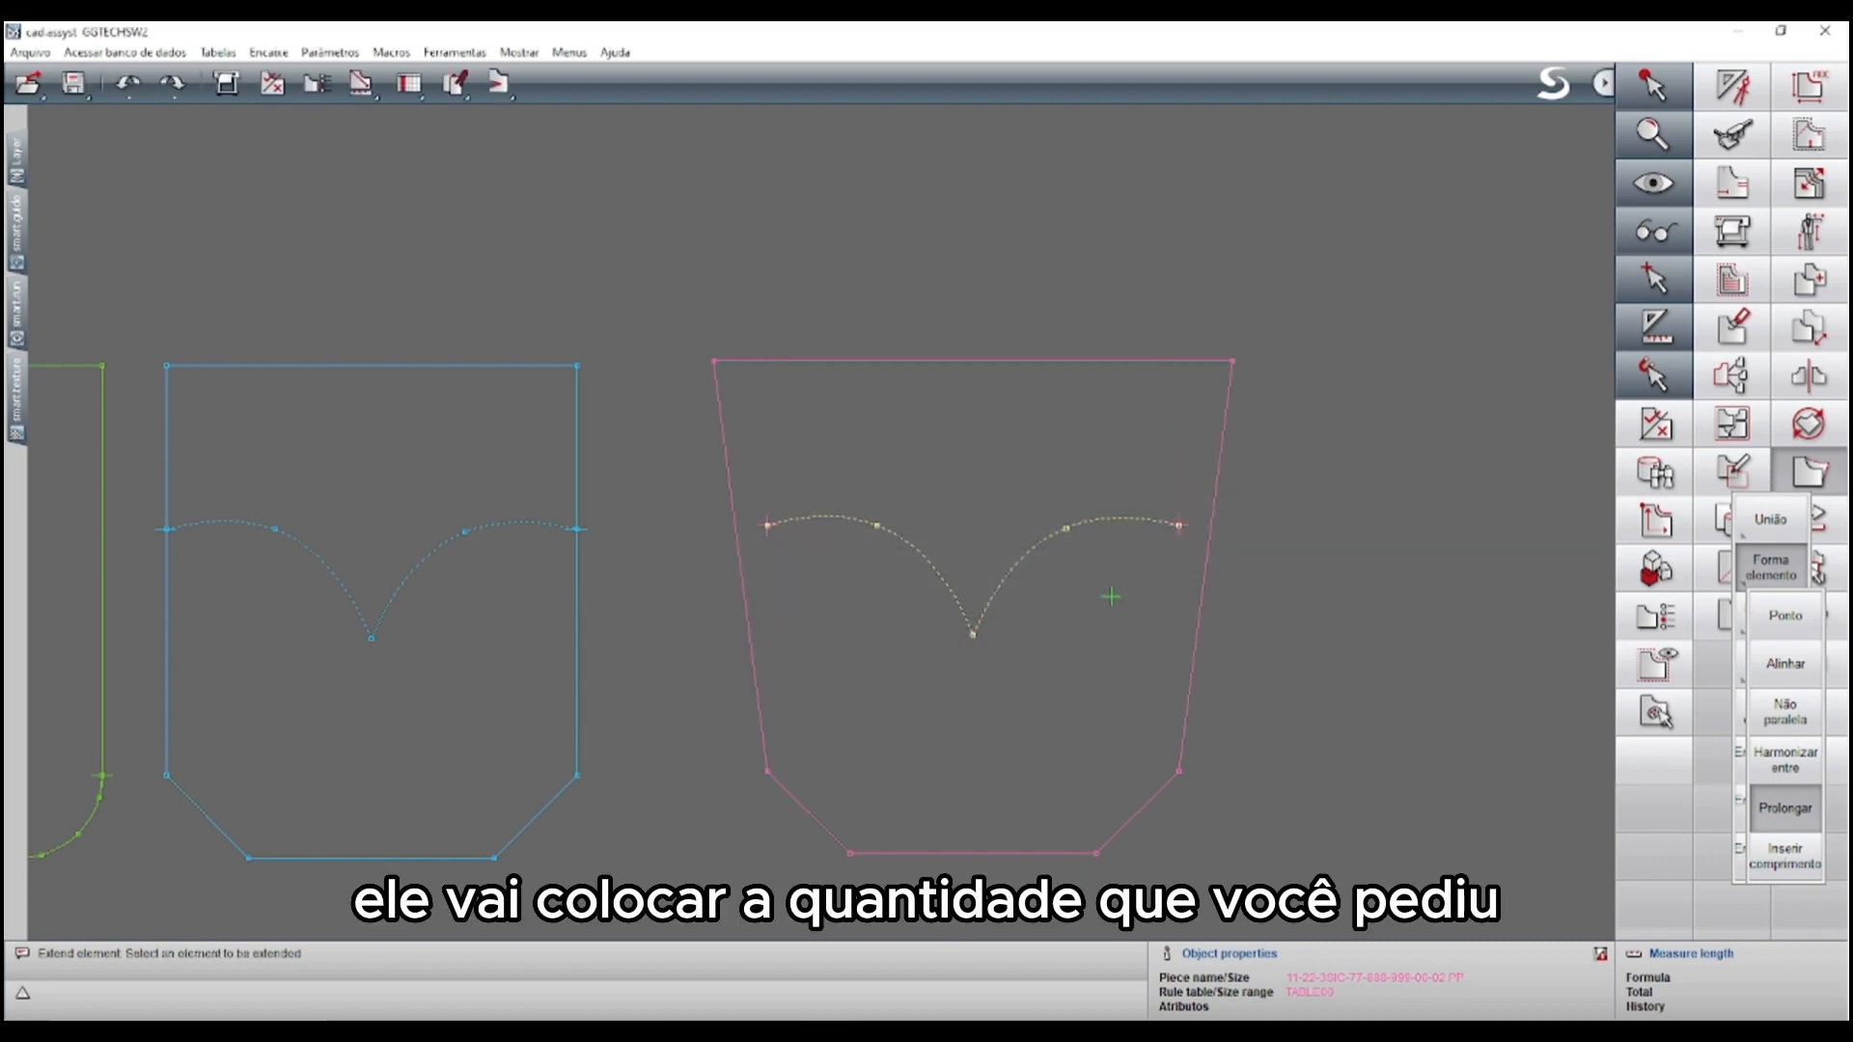
{"action": "key", "text": "Escape"}
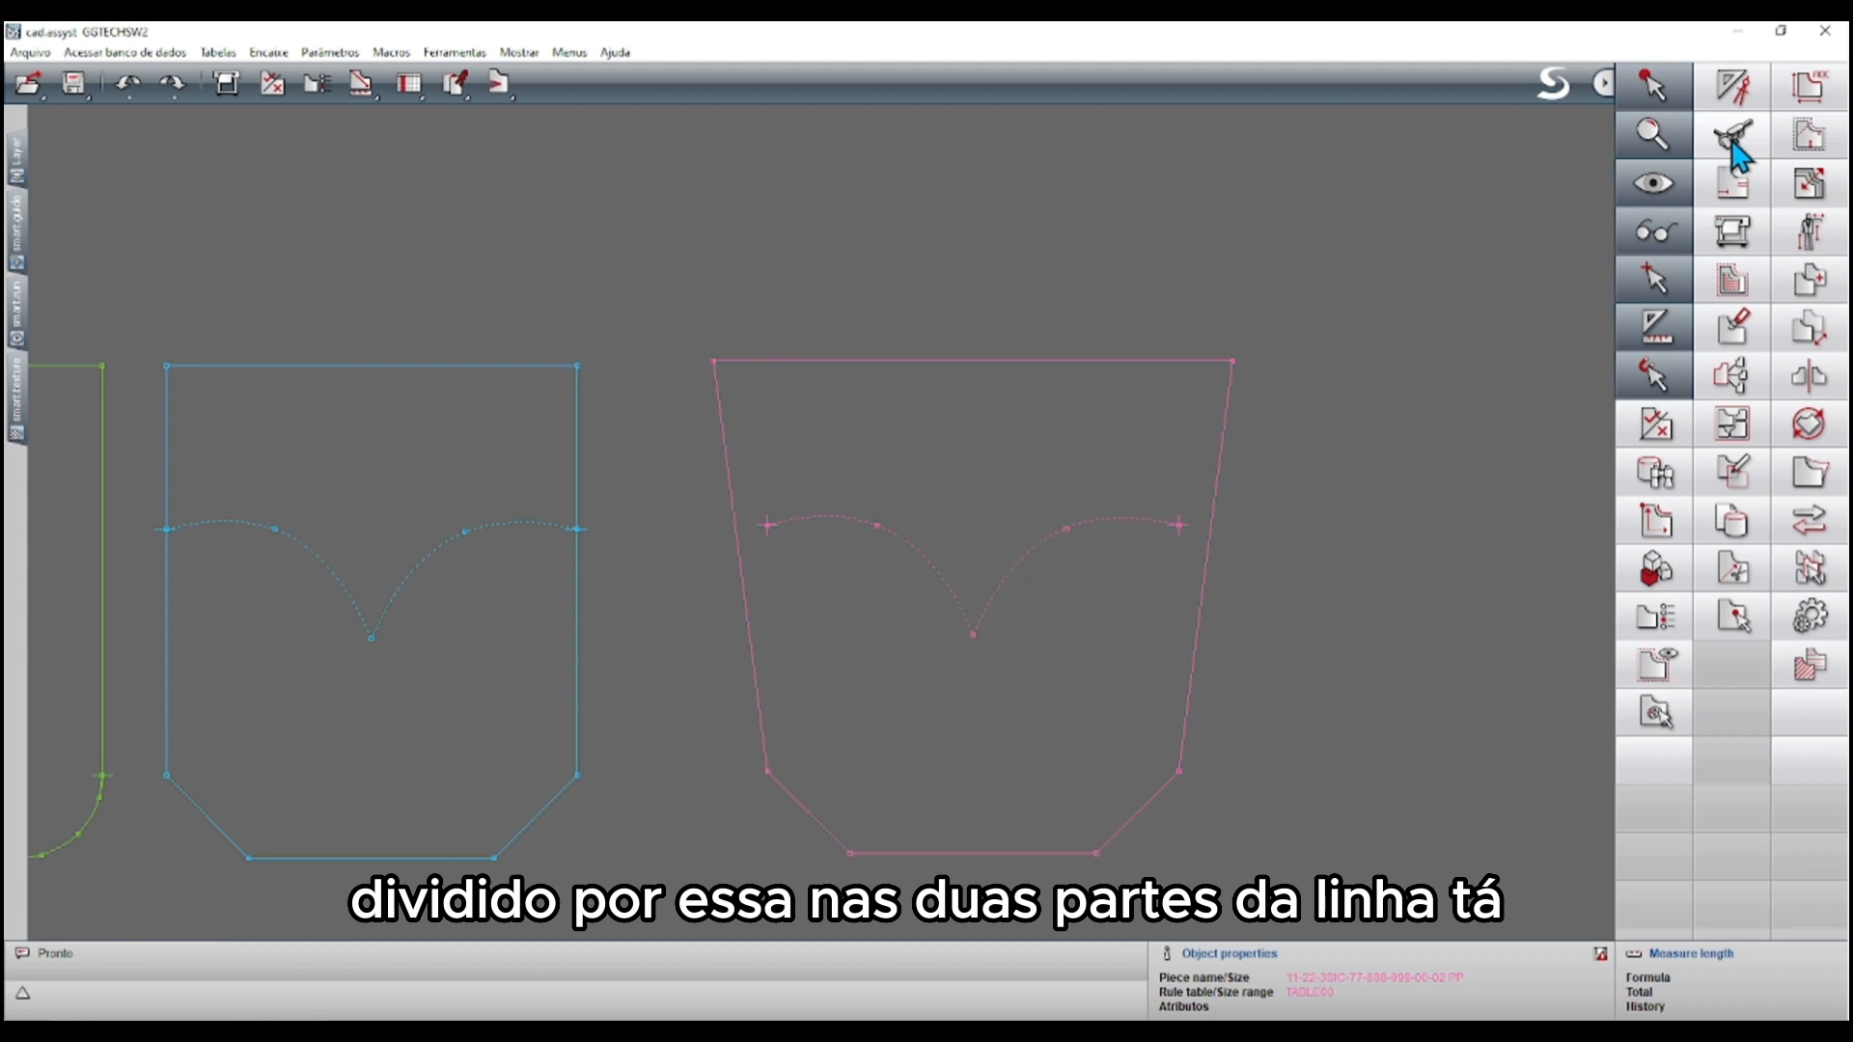
Draw a short curve joining the left end of the decorative curve to the flared pocket's left side edge
{"action": "left_click", "coordinate": [1732, 85]}
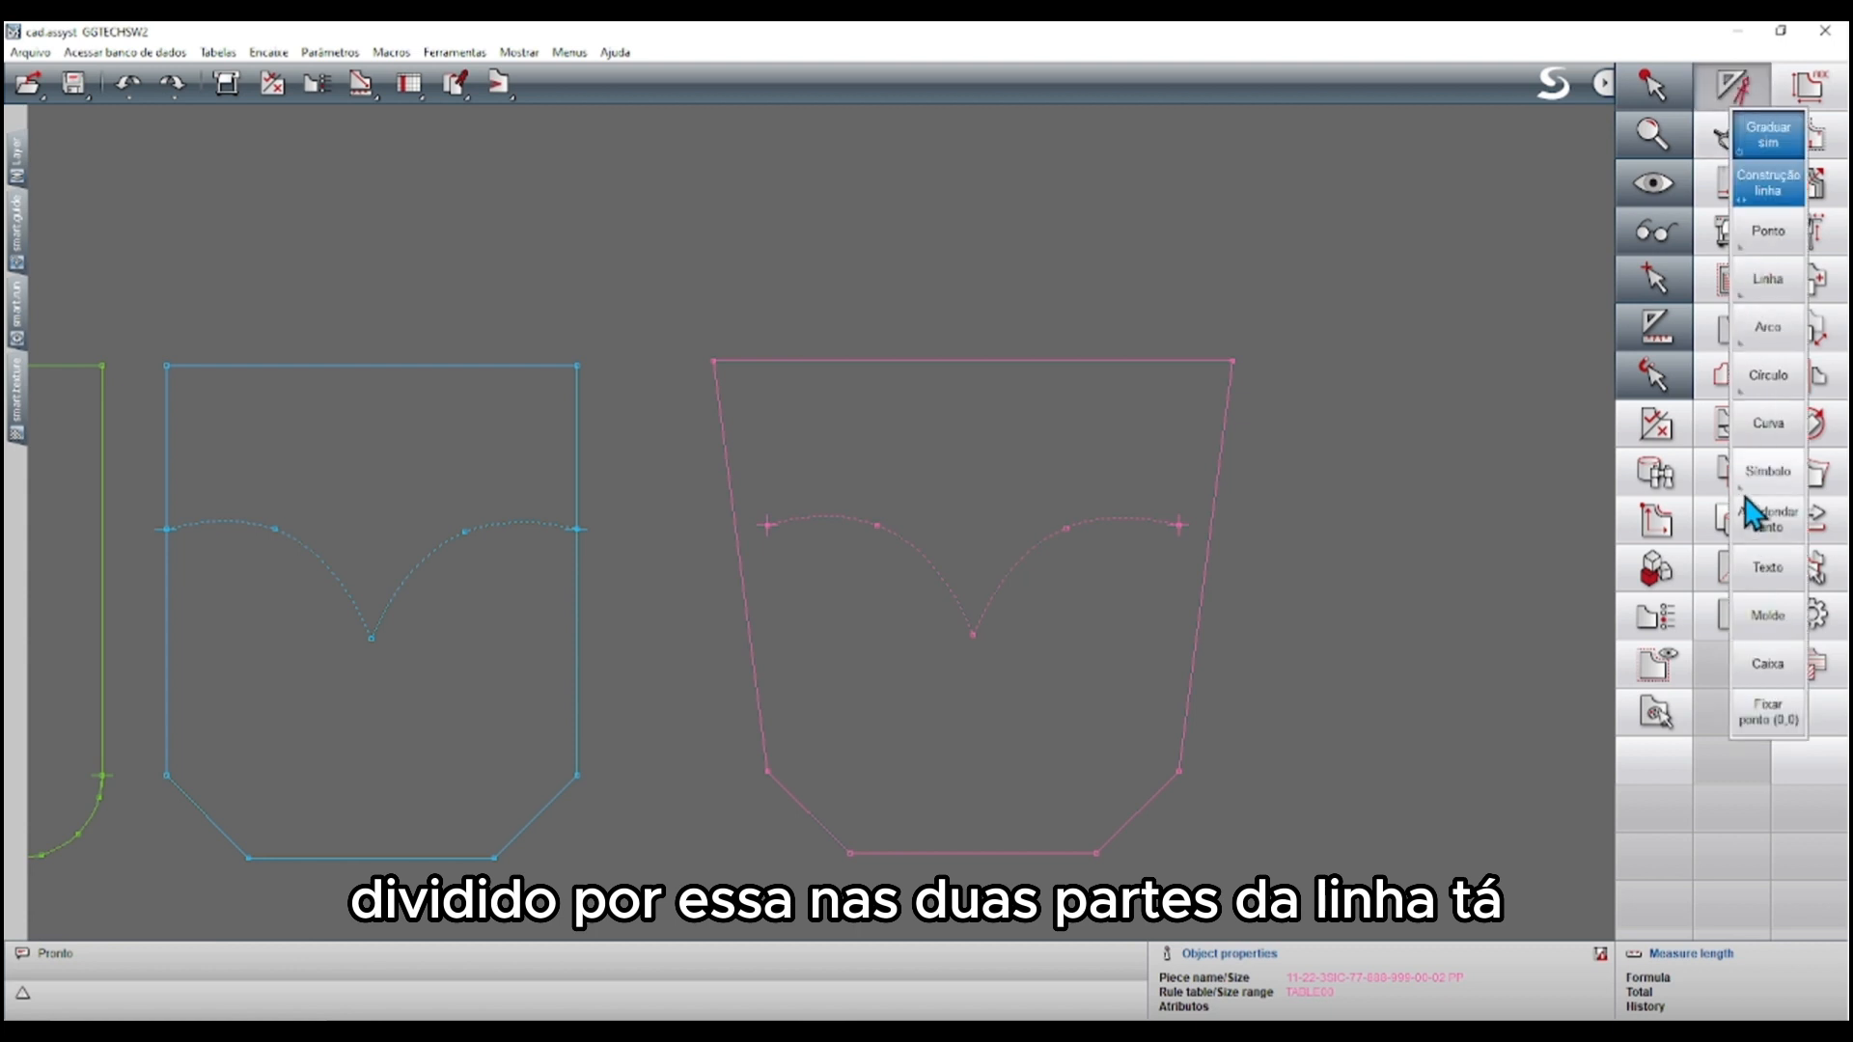
{"action": "left_click", "coordinate": [1768, 423]}
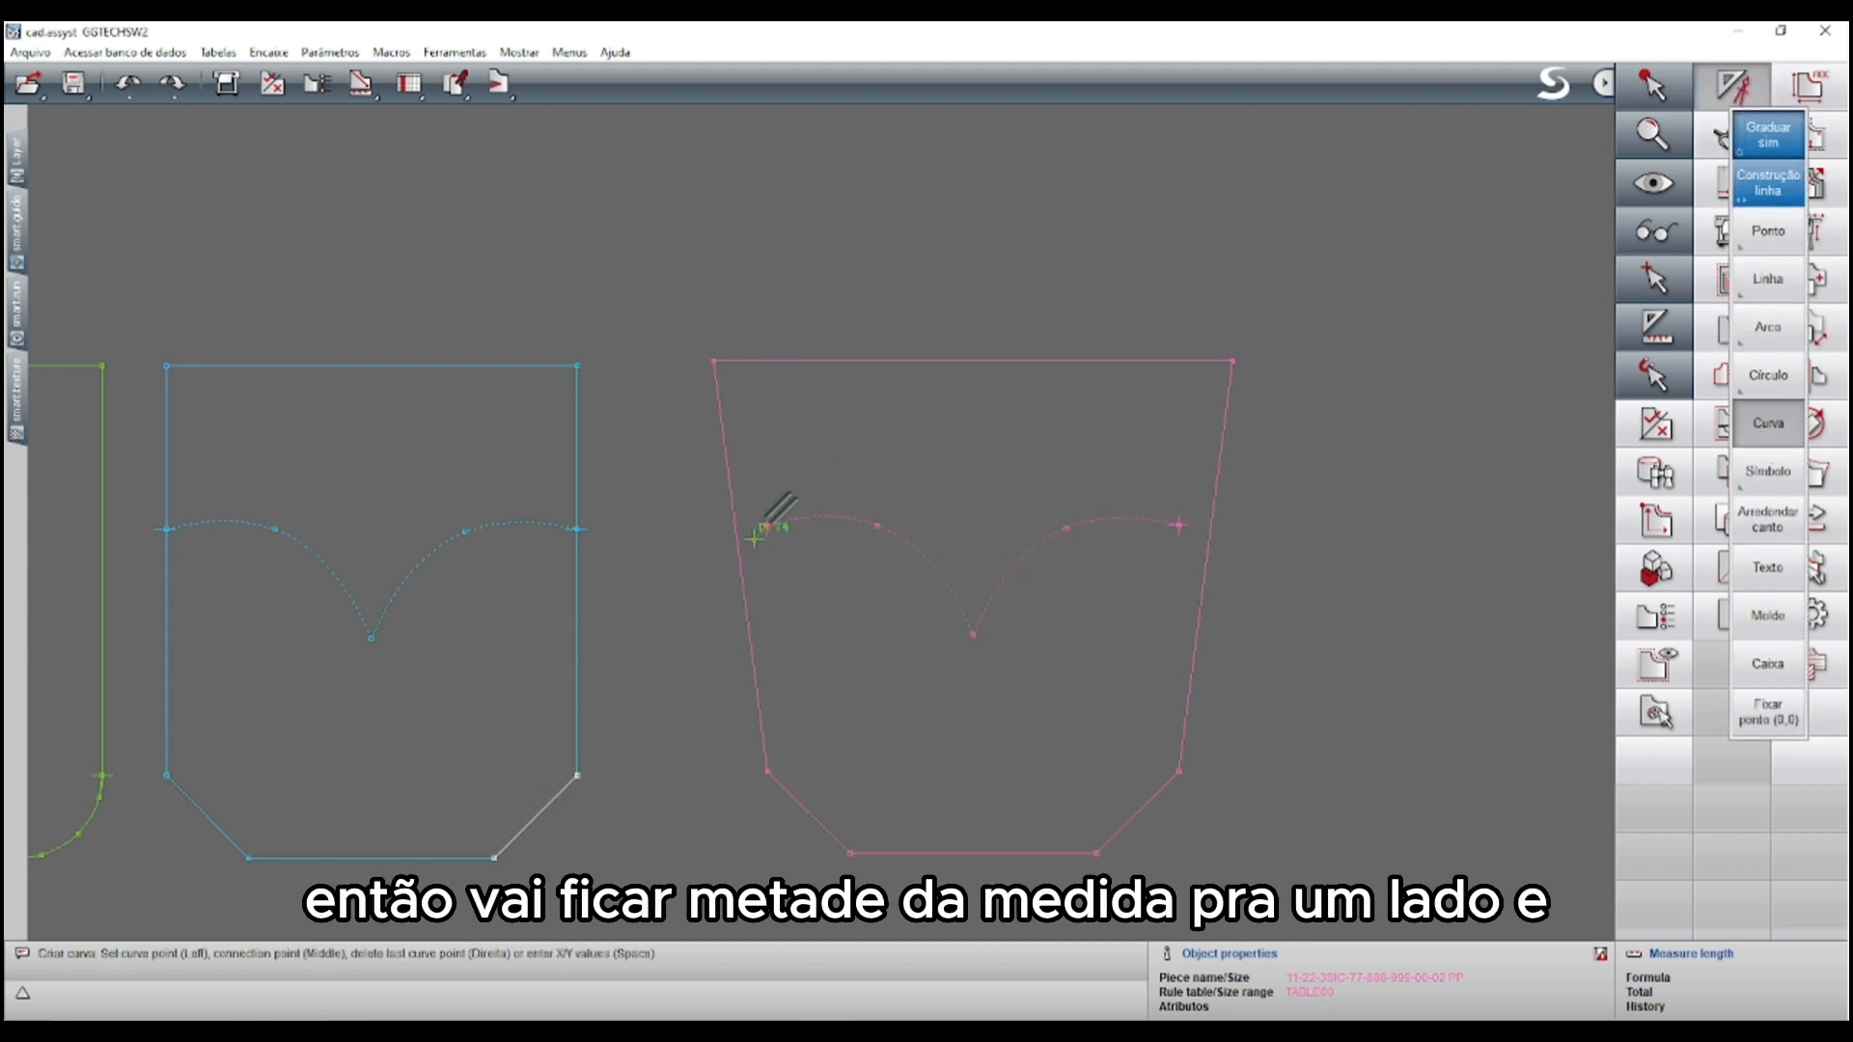
{"action": "left_click", "coordinate": [737, 531]}
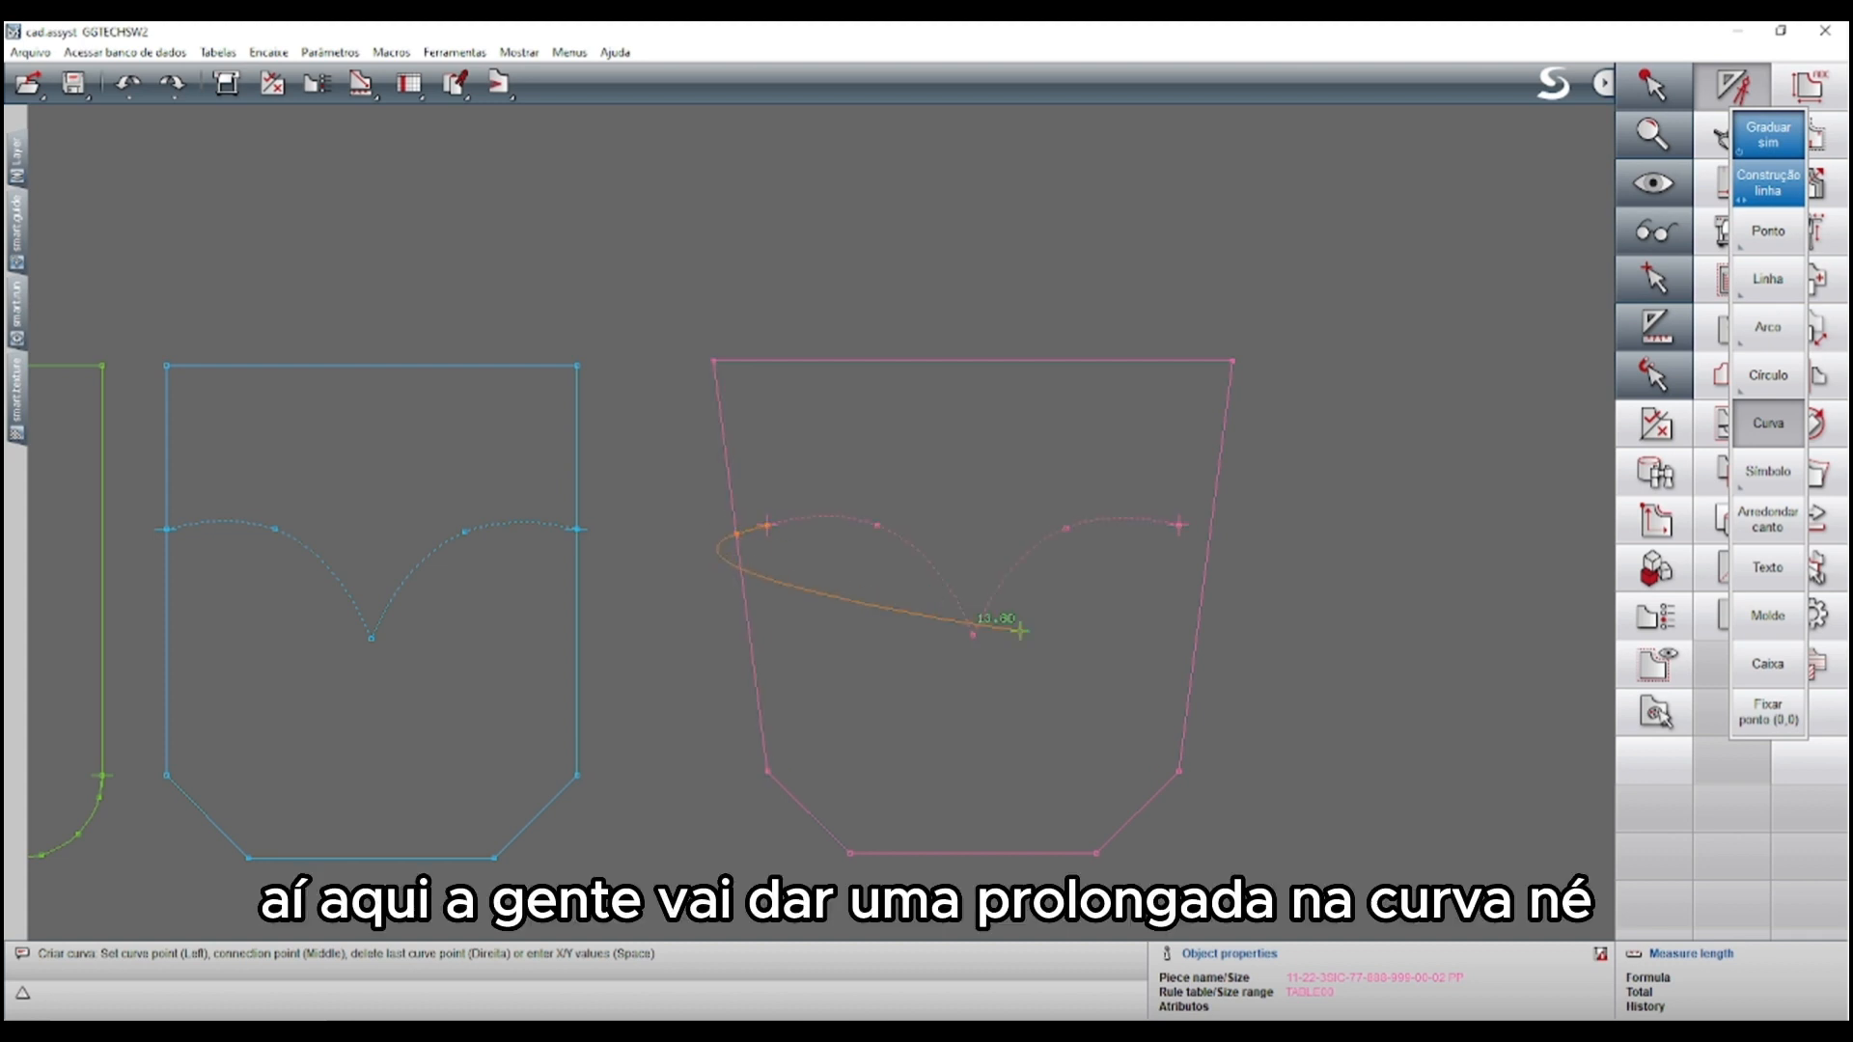
{"action": "key", "text": "Escape"}
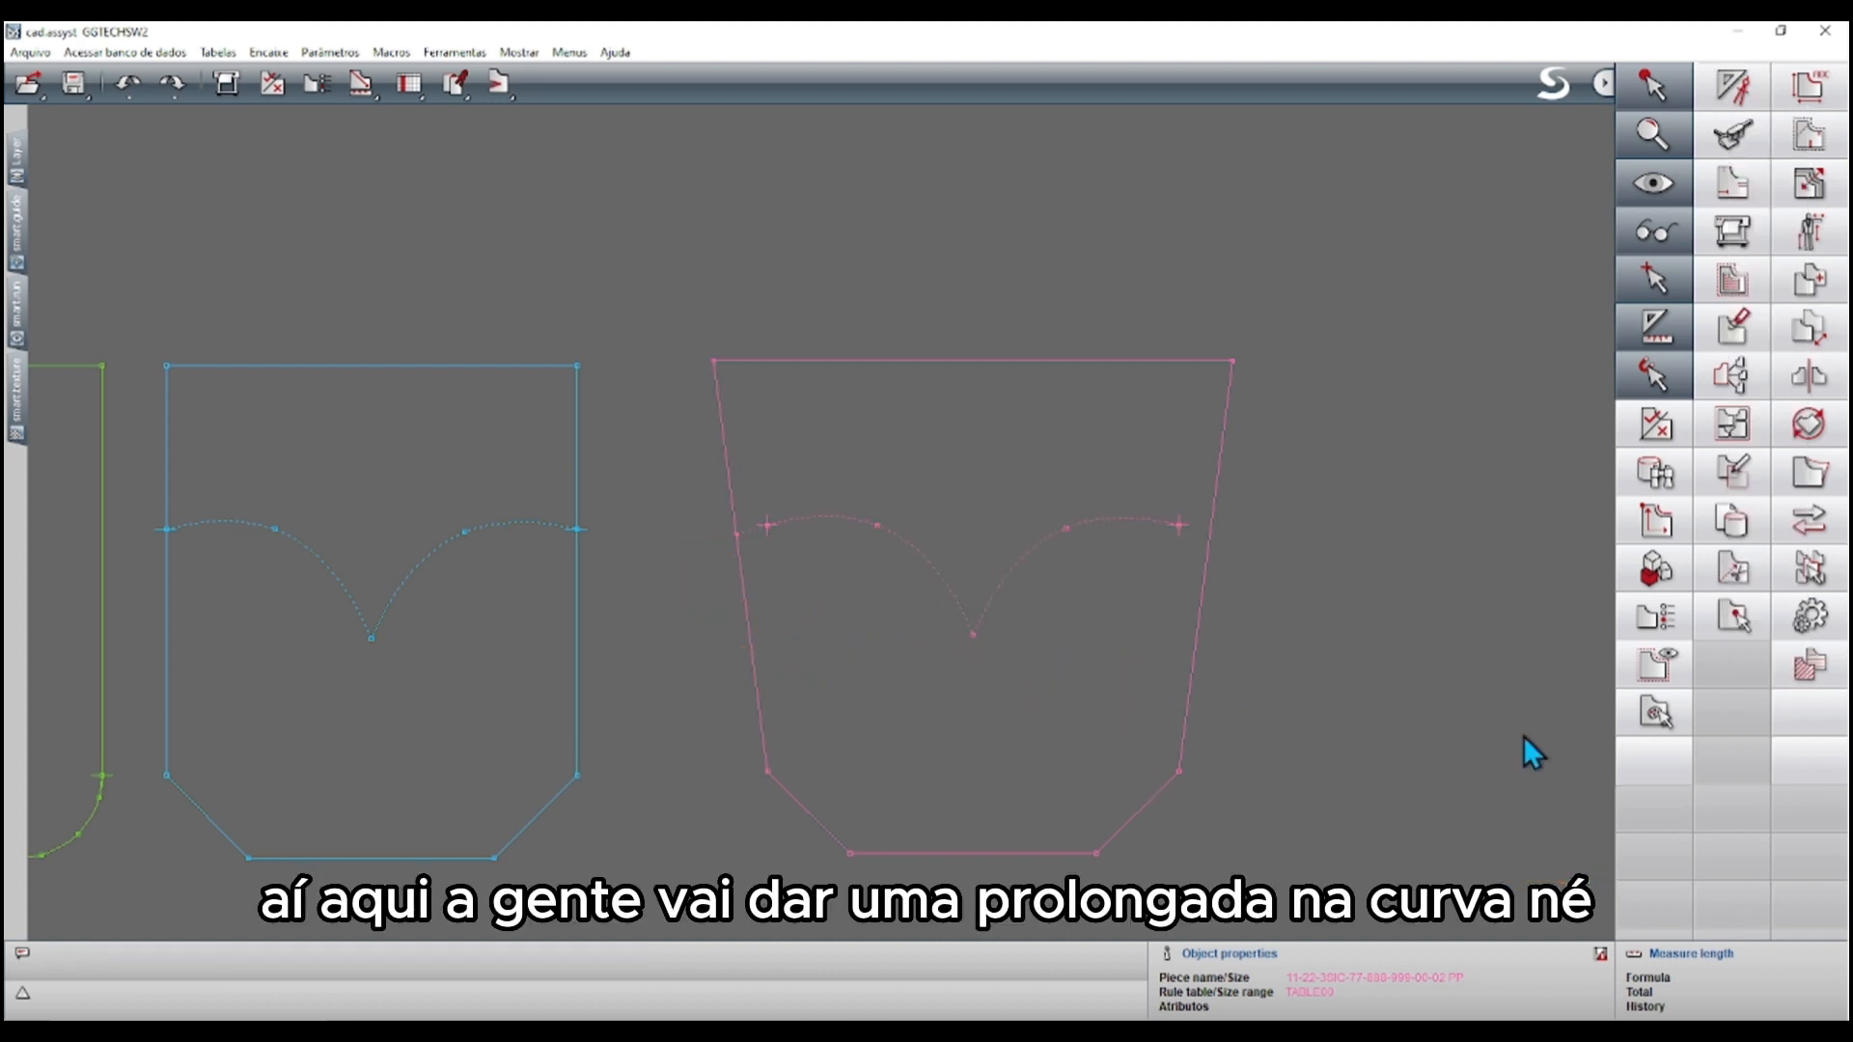
Draw a short curve joining the right end of the decorative curve to the flared pocket's right side edge
{"action": "left_click", "coordinate": [1737, 104]}
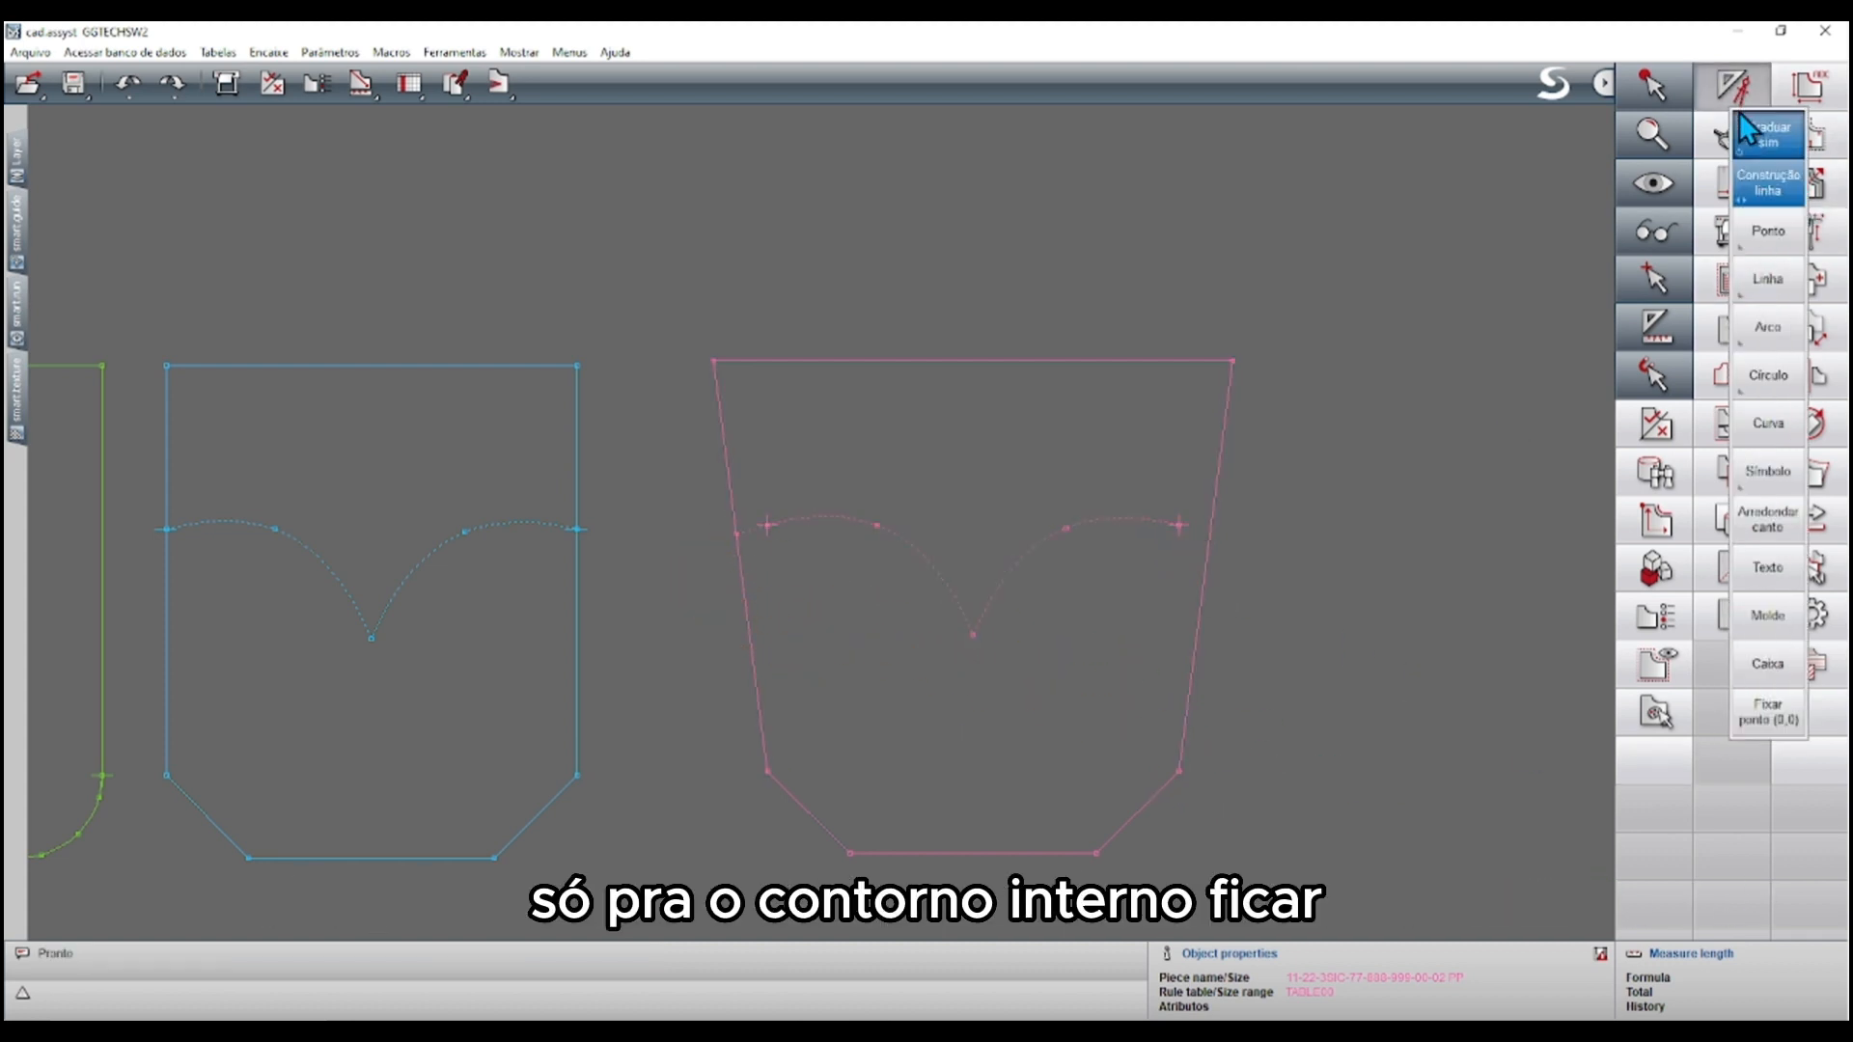
{"action": "left_click", "coordinate": [1756, 427]}
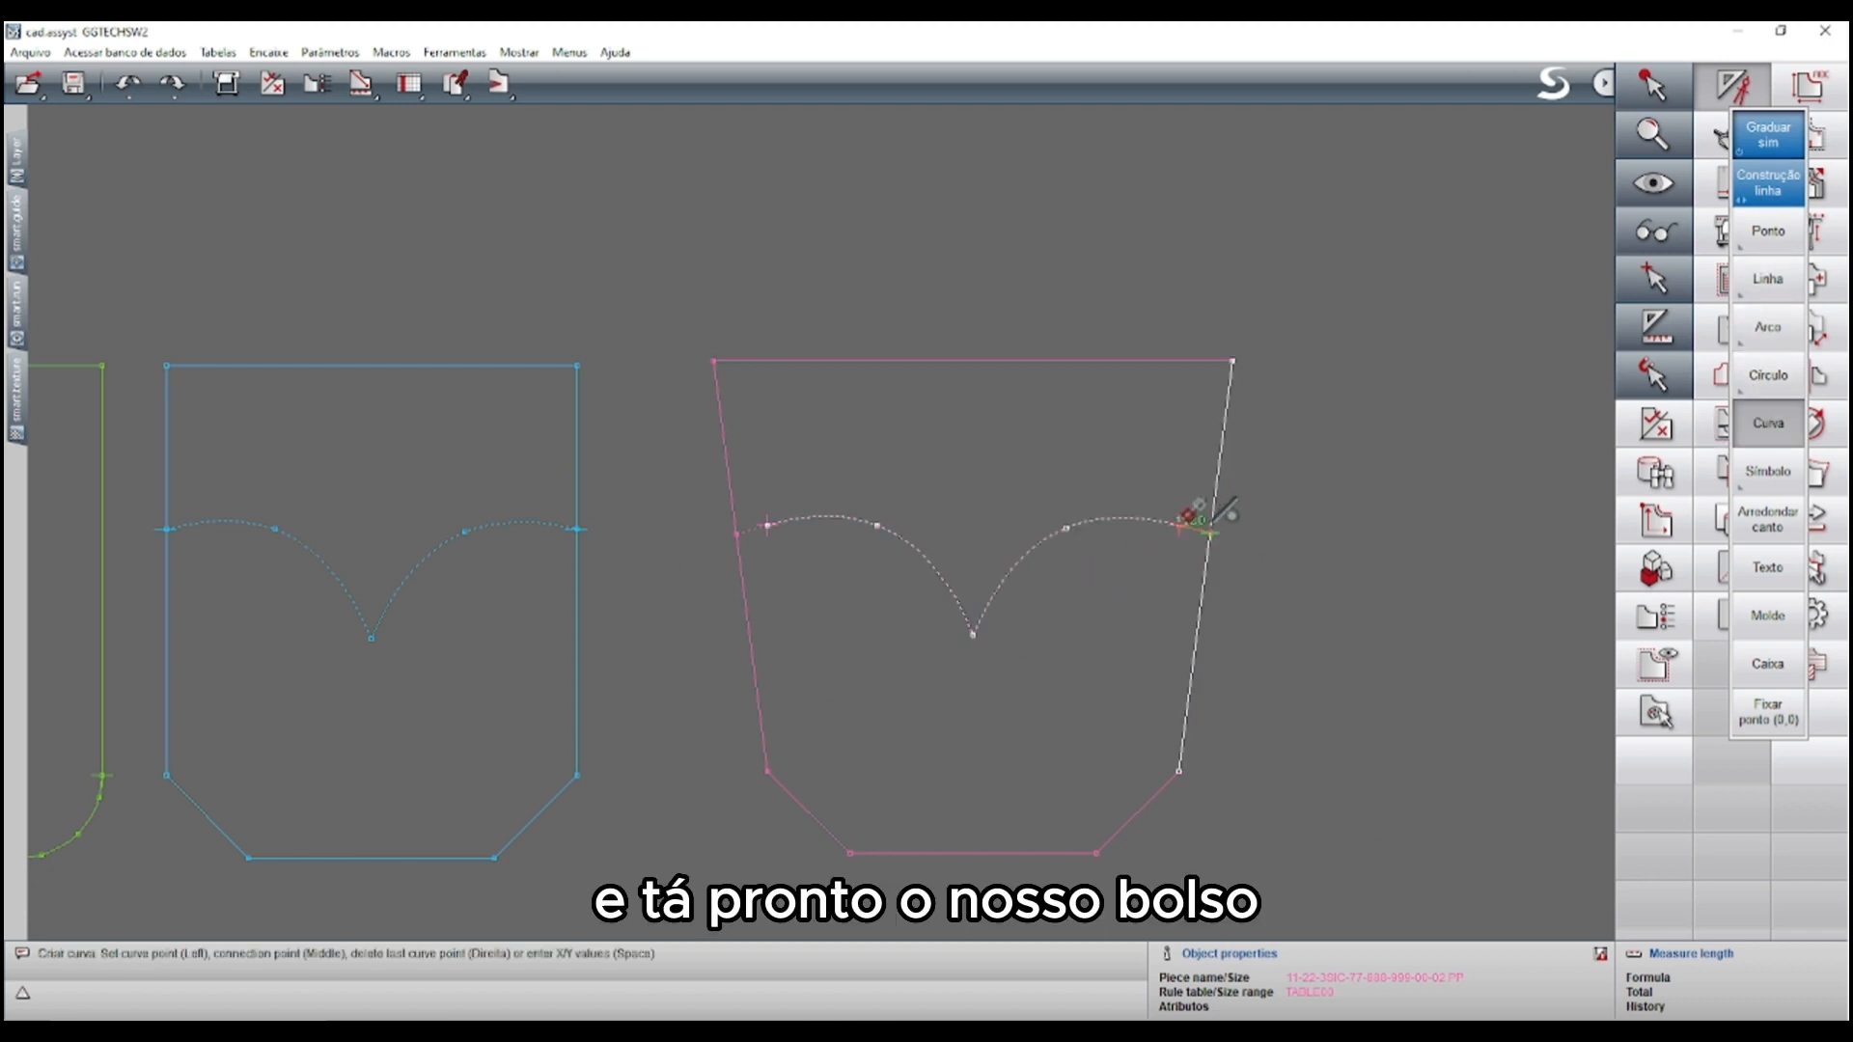
{"action": "left_click", "coordinate": [1179, 526]}
{"action": "left_click", "coordinate": [1210, 533]}
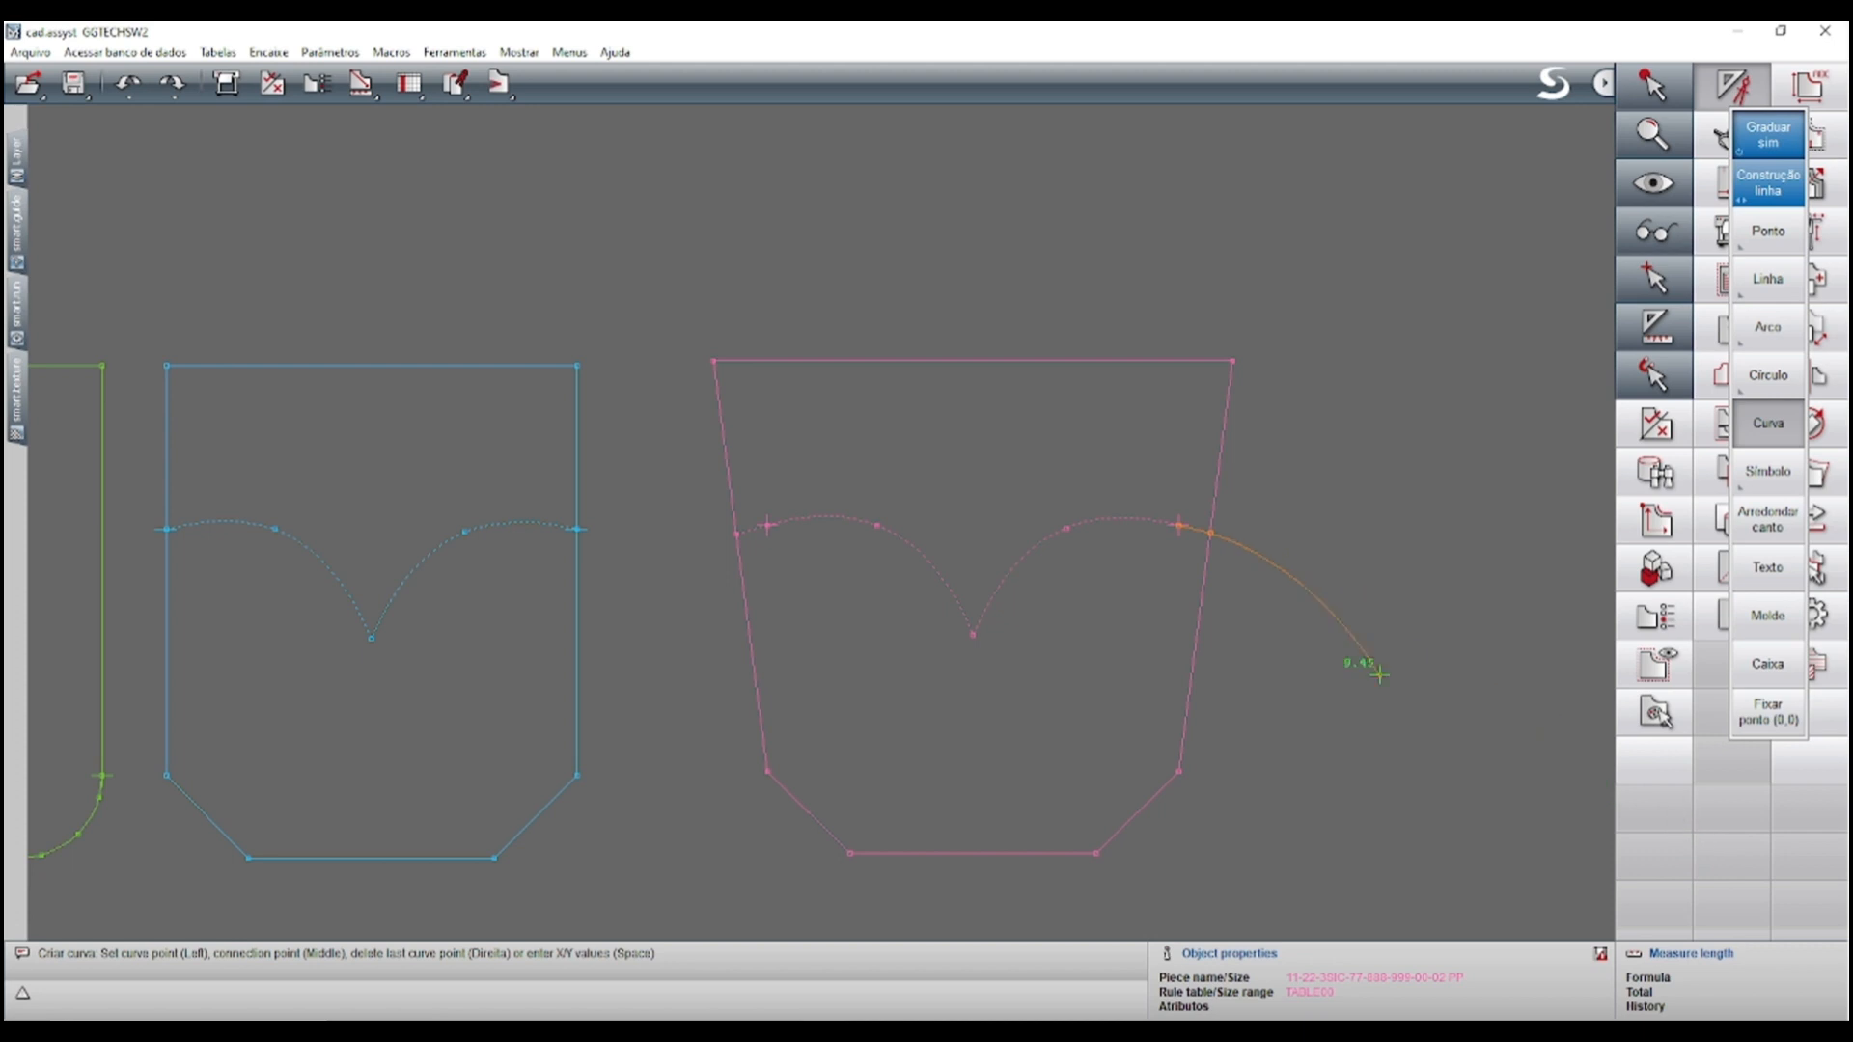
{"action": "key", "text": "Escape"}
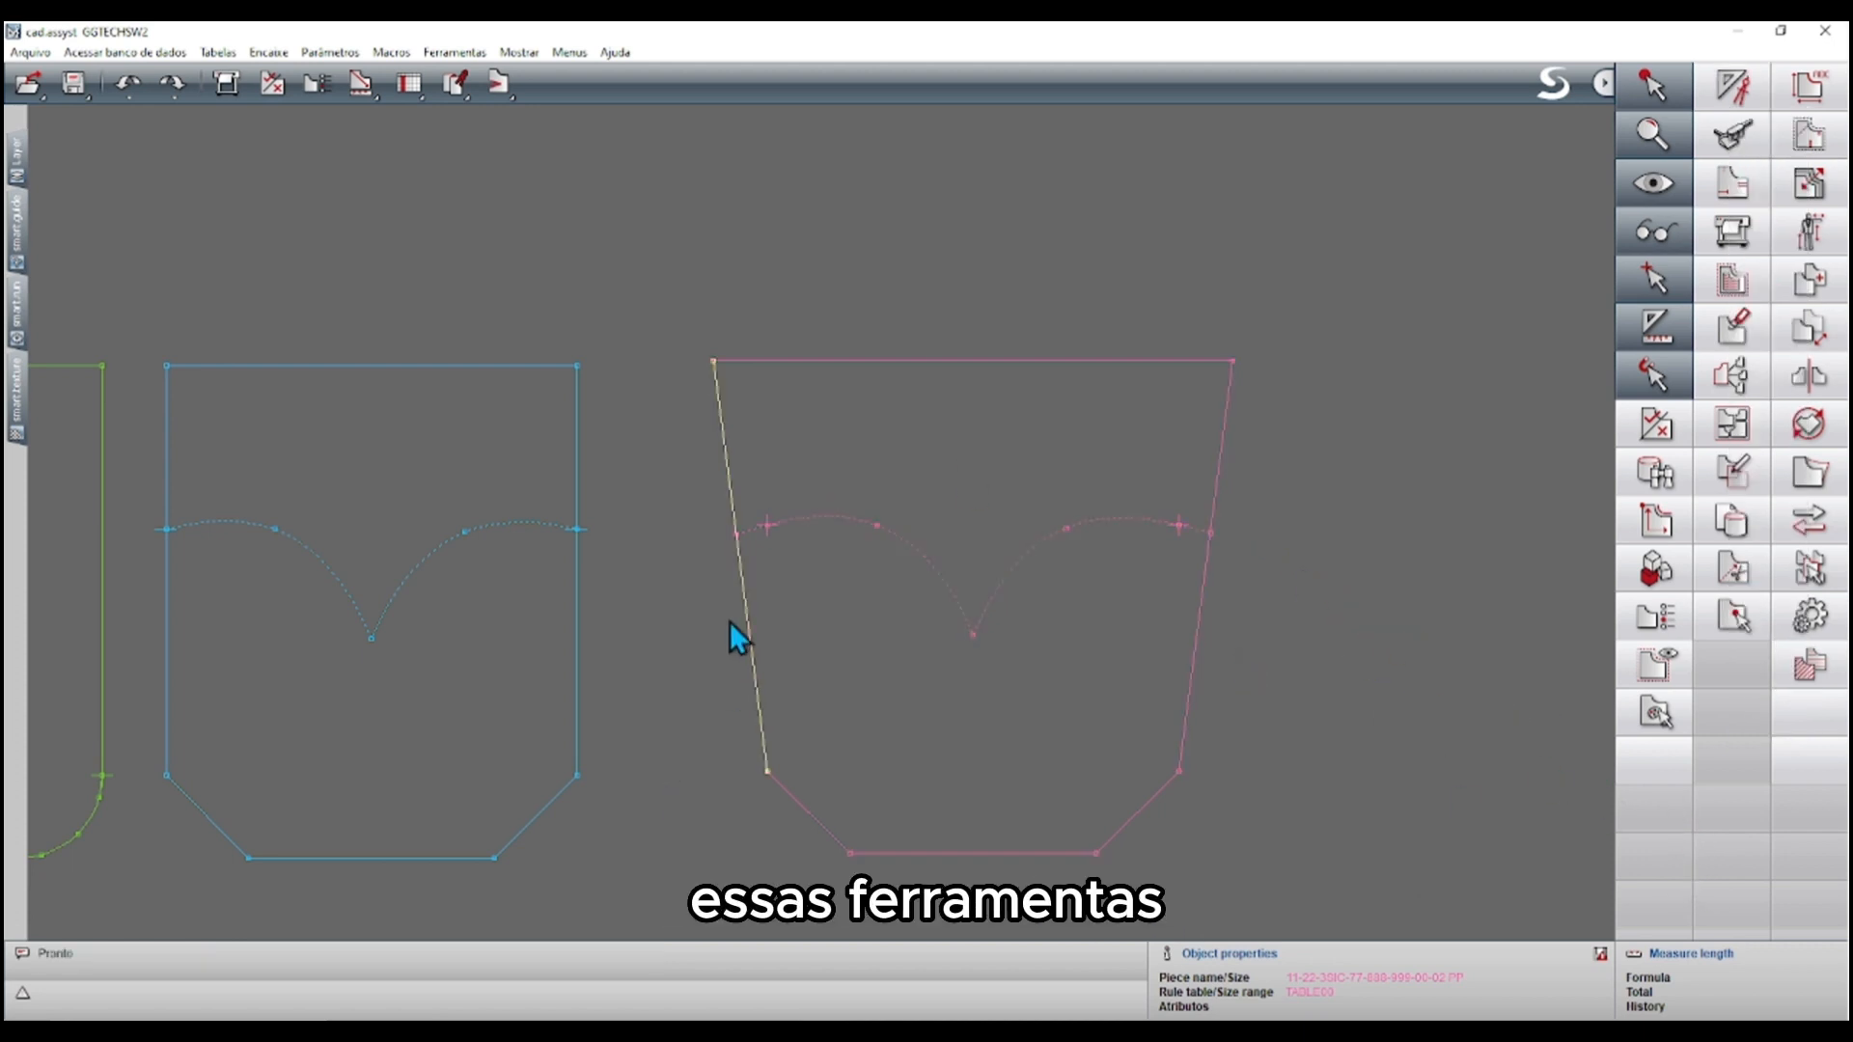